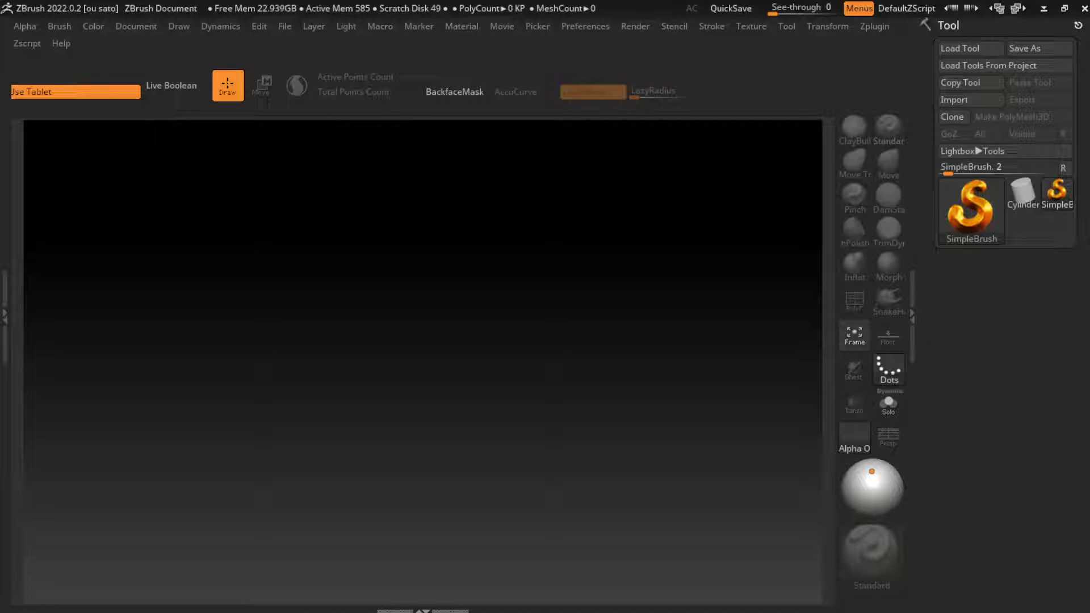
Launch LightBox from Preferences and load Mannequin.ZPR from the Project tab
{"action": "left_click", "coordinate": [586, 26]}
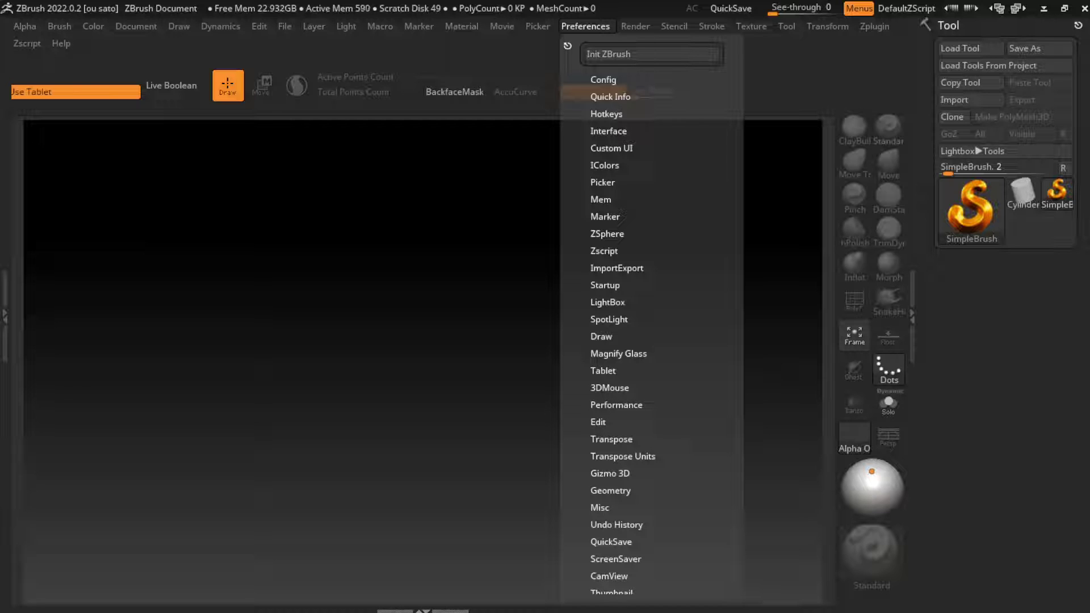
{"action": "left_click", "coordinate": [607, 302]}
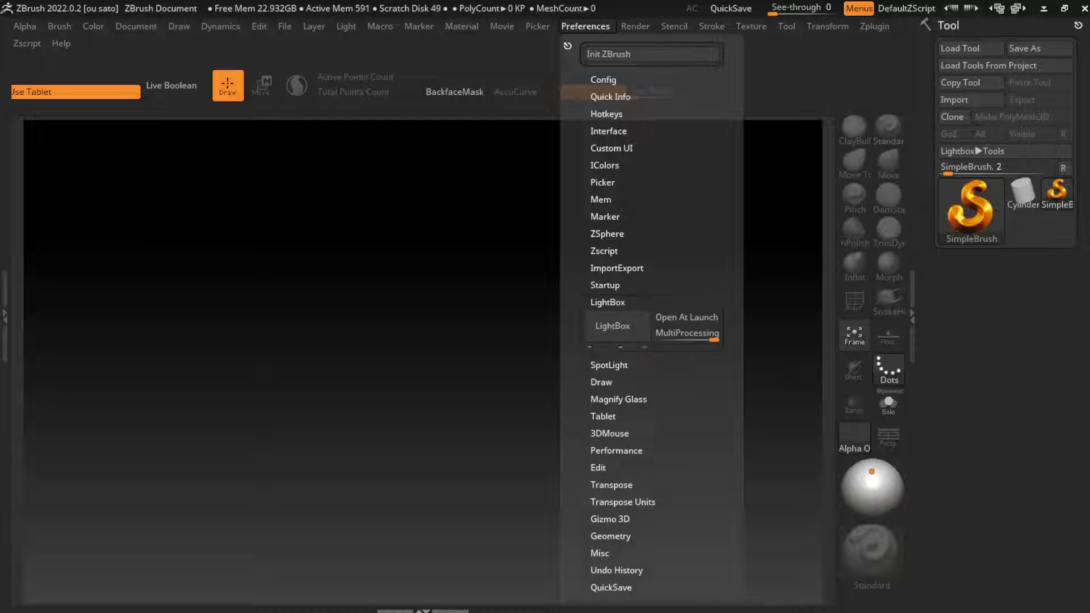
{"action": "left_click", "coordinate": [616, 322]}
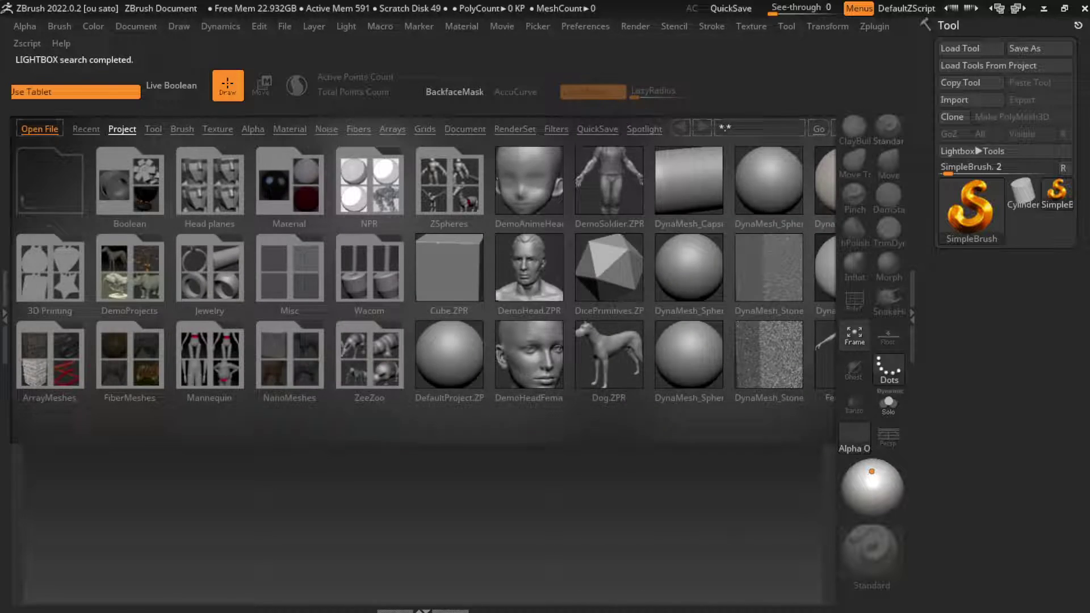
{"action": "left_click", "coordinate": [210, 354]}
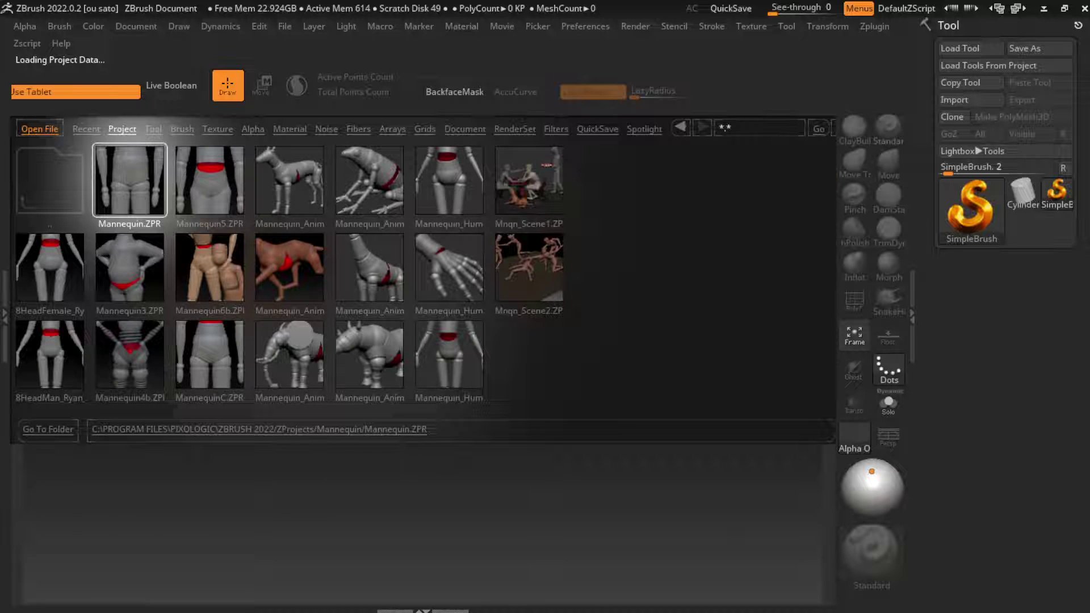
Turn off perspective and the floor grid, and hide the Movie timeline
{"action": "key", "text": "p"}
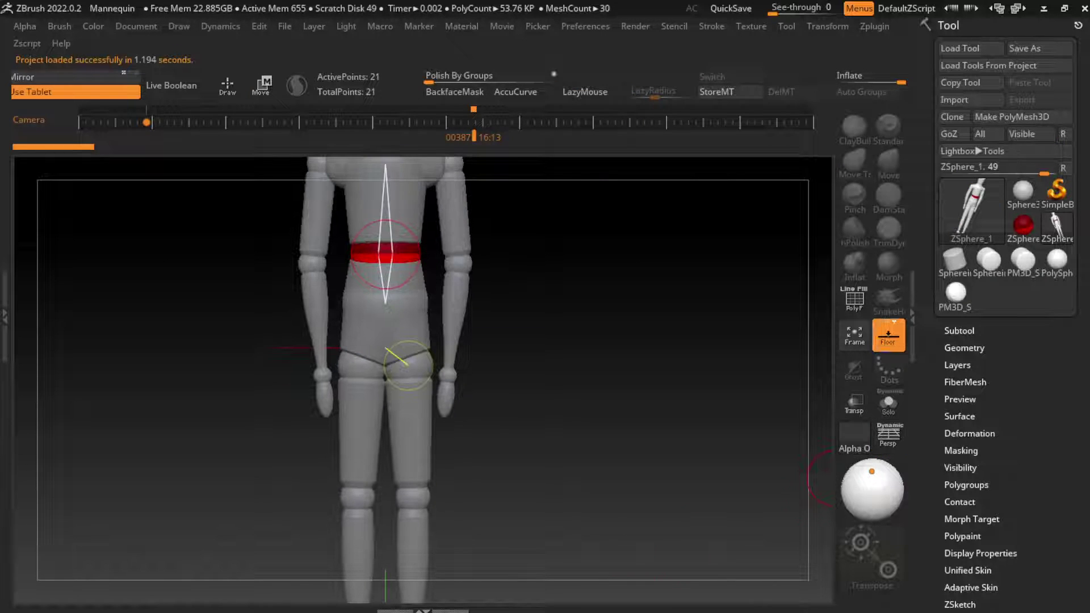
{"action": "key", "text": "shift+p"}
{"action": "left_click", "coordinate": [502, 26]}
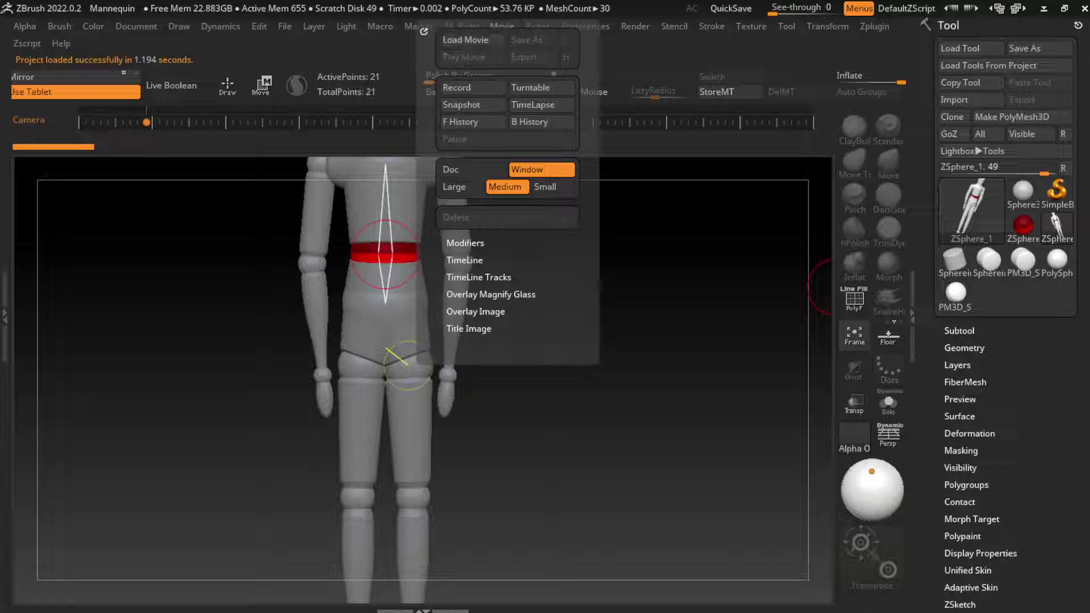
{"action": "left_click", "coordinate": [465, 260]}
{"action": "left_click", "coordinate": [454, 295]}
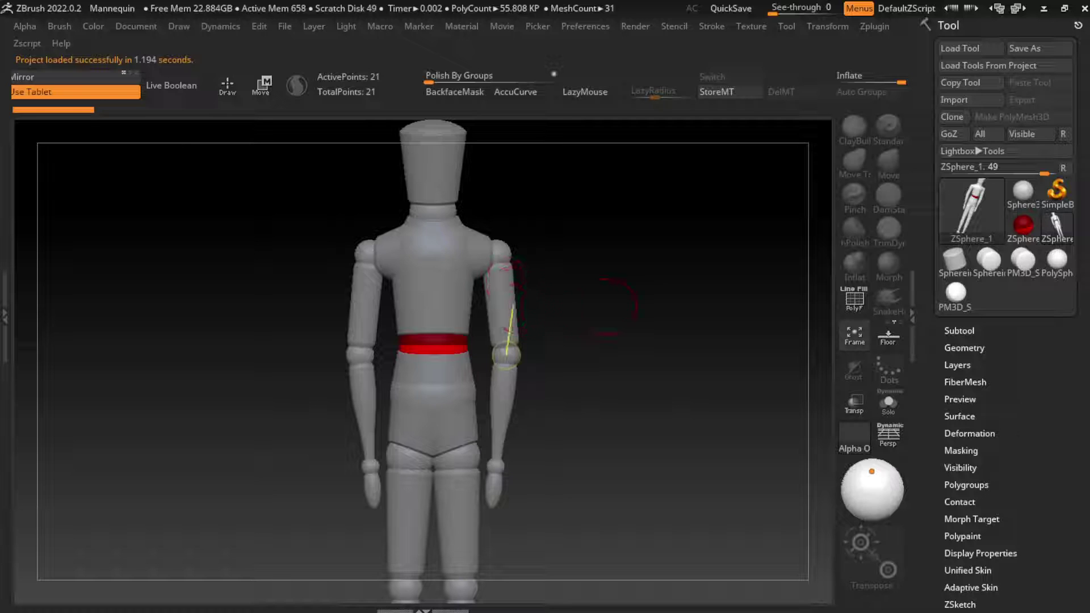
Test-pose the mannequin's arms by swinging them outward, forward and back
{"action": "left_click_drag", "start_coordinate": [503, 311], "coordinate": [520, 349]}
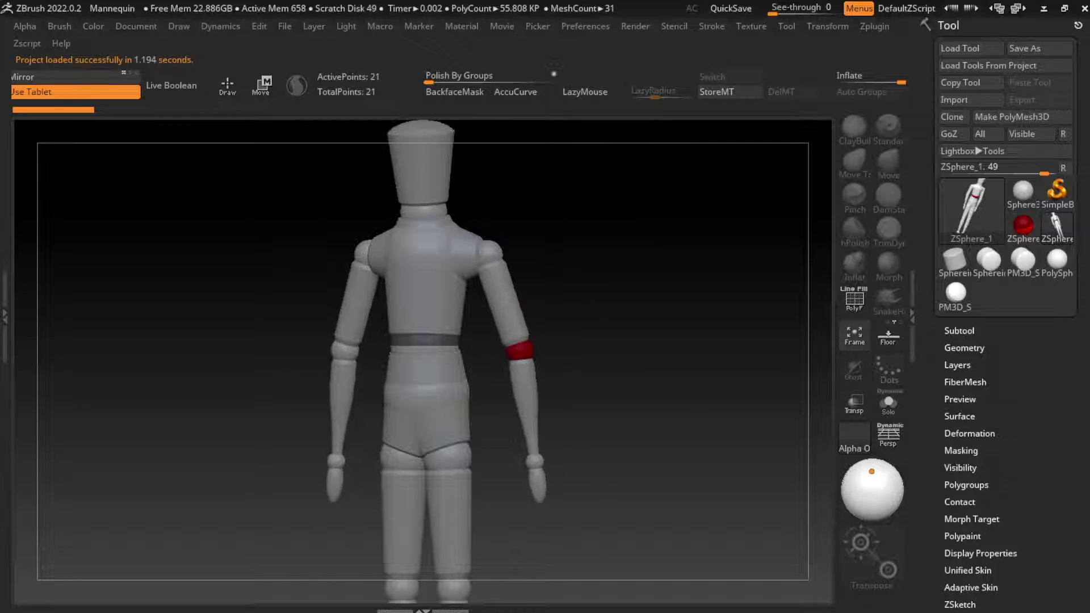
{"action": "left_click_drag", "start_coordinate": [738, 290], "coordinate": [584, 287]}
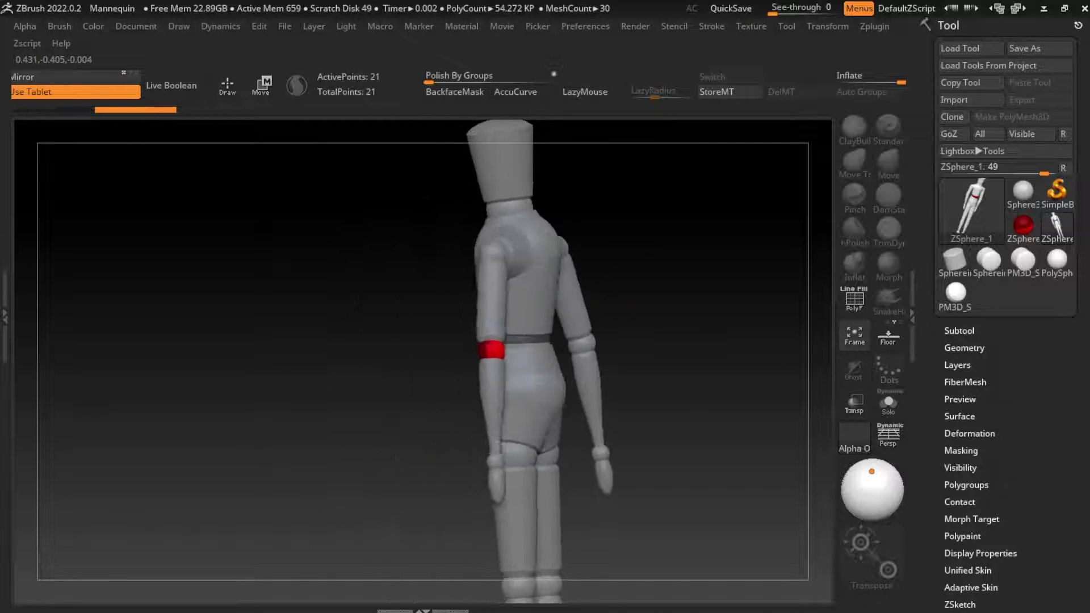
{"action": "mouse_move", "coordinate": [528, 315]}
{"action": "left_mouse_down"}
{"action": "mouse_move", "coordinate": [503, 306]}
{"action": "mouse_move", "coordinate": [645, 316]}
{"action": "mouse_move", "coordinate": [483, 346]}
{"action": "mouse_move", "coordinate": [469, 456]}
{"action": "left_mouse_up"}
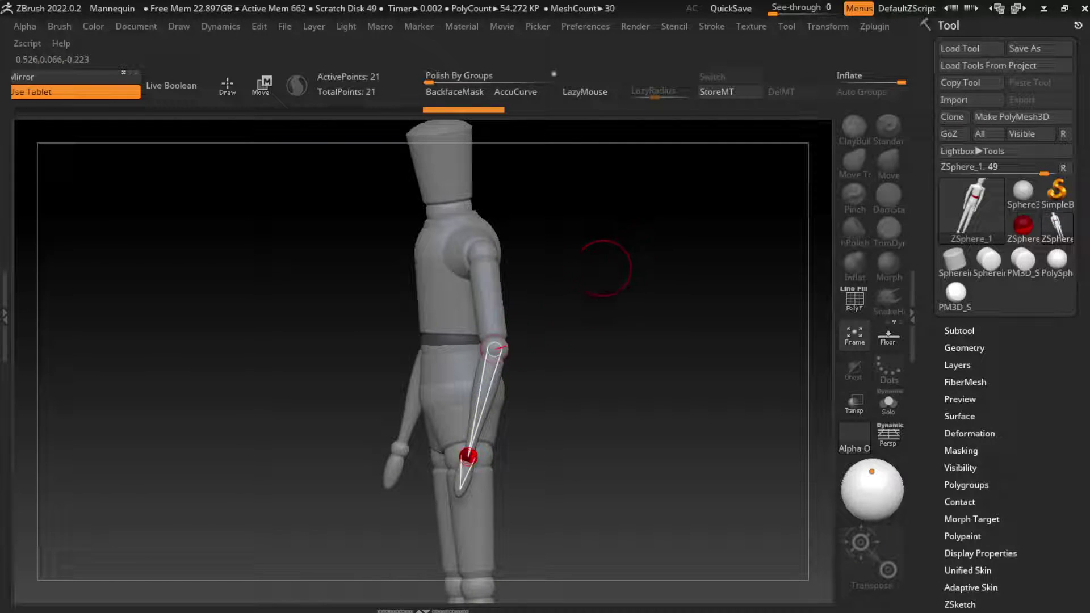
{"action": "mouse_move", "coordinate": [605, 268]}
{"action": "left_mouse_down"}
{"action": "mouse_move", "coordinate": [637, 275]}
{"action": "mouse_move", "coordinate": [593, 272]}
{"action": "left_mouse_up"}
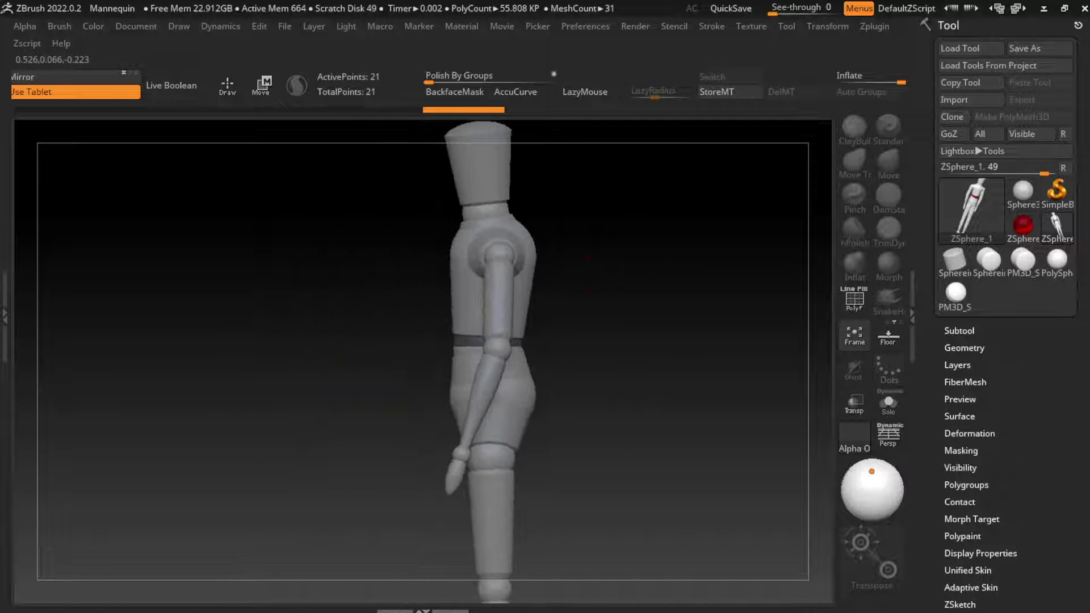
{"action": "mouse_move", "coordinate": [499, 253]}
{"action": "left_mouse_down"}
{"action": "mouse_move", "coordinate": [502, 236]}
{"action": "mouse_move", "coordinate": [638, 245]}
{"action": "left_mouse_up"}
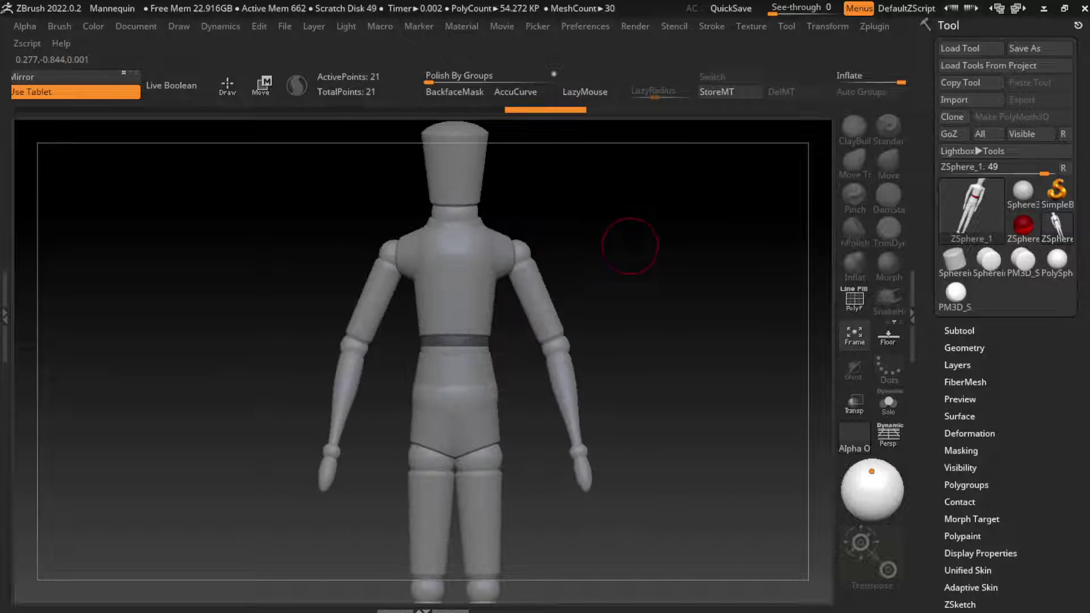
{"action": "mouse_move", "coordinate": [620, 286]}
{"action": "left_mouse_down"}
{"action": "mouse_move", "coordinate": [643, 327]}
{"action": "mouse_move", "coordinate": [662, 309]}
{"action": "mouse_move", "coordinate": [606, 312]}
{"action": "left_mouse_up"}
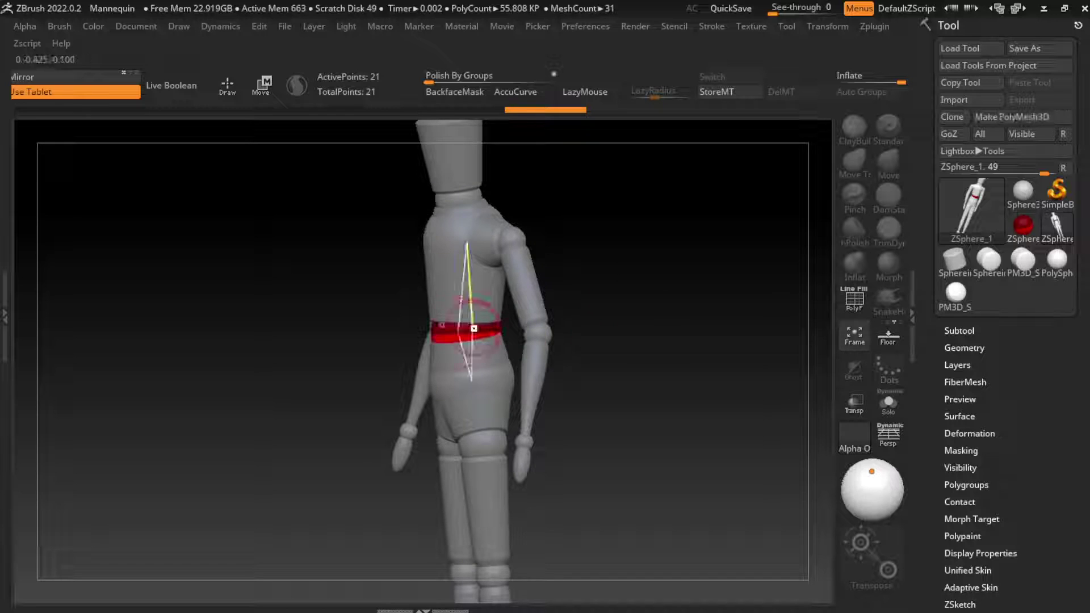
Try tilting the mannequin's torso, hips and legs, undoing the unwanted bends
{"action": "left_click_drag", "start_coordinate": [474, 328], "coordinate": [449, 295]}
{"action": "left_click_drag", "start_coordinate": [445, 360], "coordinate": [471, 392]}
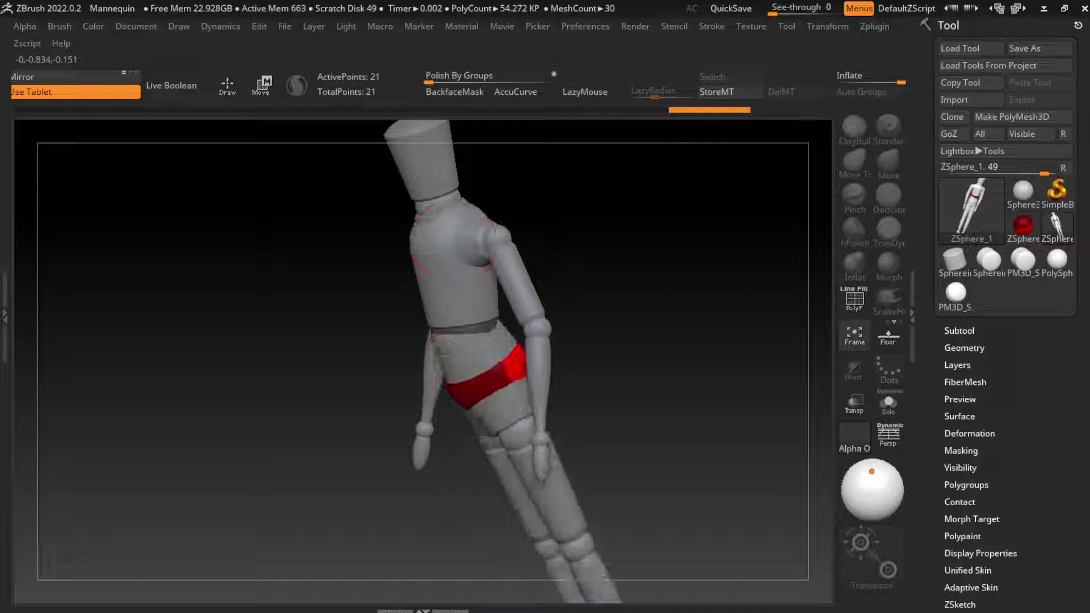
{"action": "key", "text": "ctrl+z"}
{"action": "left_click", "coordinate": [474, 339]}
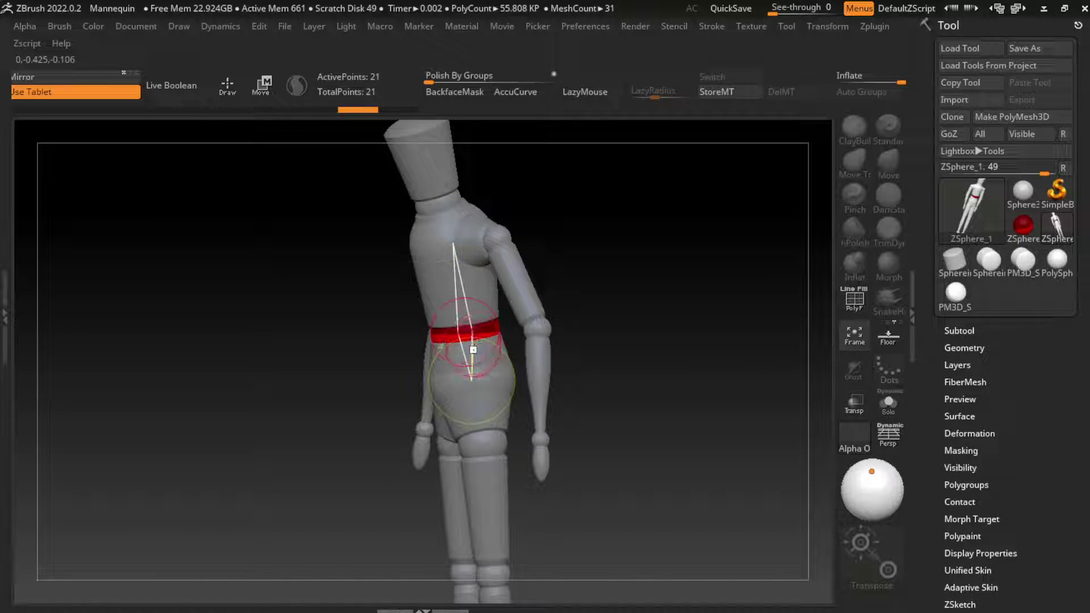
{"action": "left_click_drag", "start_coordinate": [473, 350], "coordinate": [454, 284]}
{"action": "key", "text": "ctrl+z"}
{"action": "left_click_drag", "start_coordinate": [471, 363], "coordinate": [482, 386]}
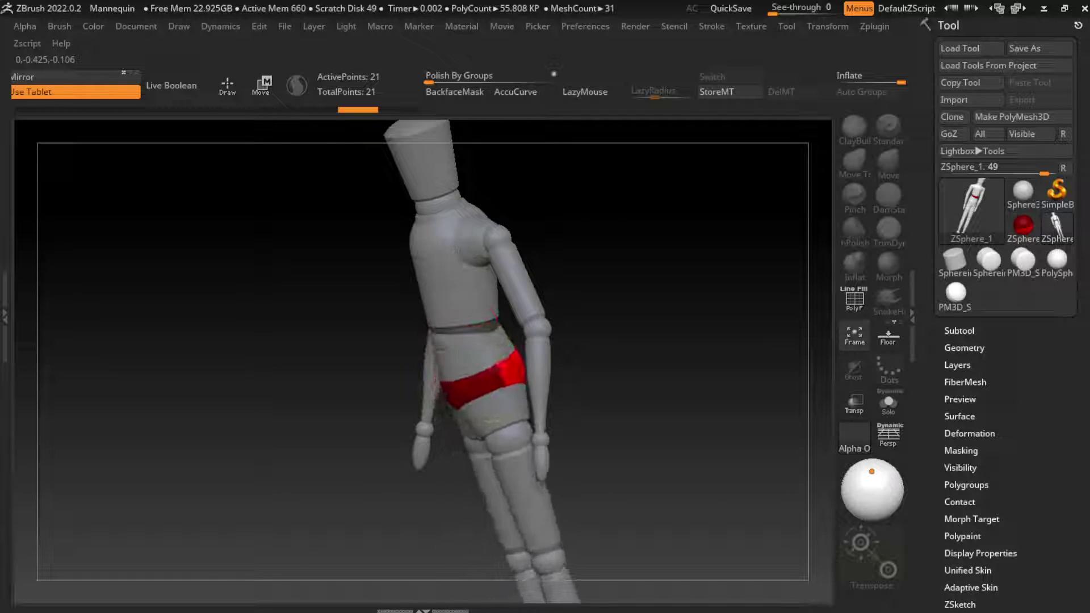
Remove the extra hip ZSphere and try adding then removing a shoulder ZSphere
{"action": "left_click", "coordinate": [482, 375], "text": "alt"}
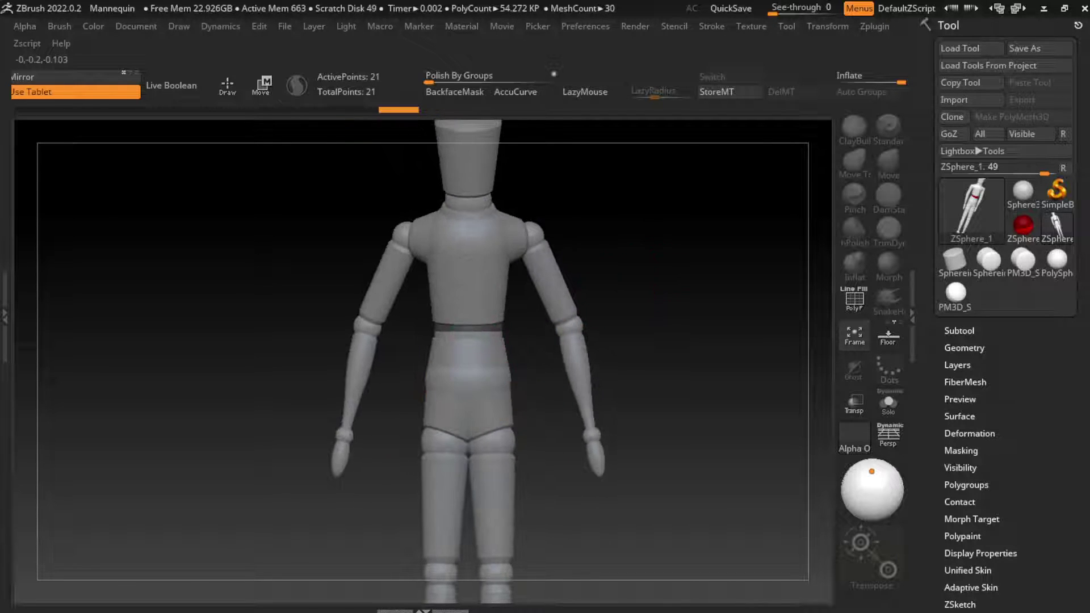
{"action": "mouse_move", "coordinate": [665, 267]}
{"action": "left_mouse_down"}
{"action": "mouse_move", "coordinate": [530, 250]}
{"action": "mouse_move", "coordinate": [523, 226]}
{"action": "left_mouse_up"}
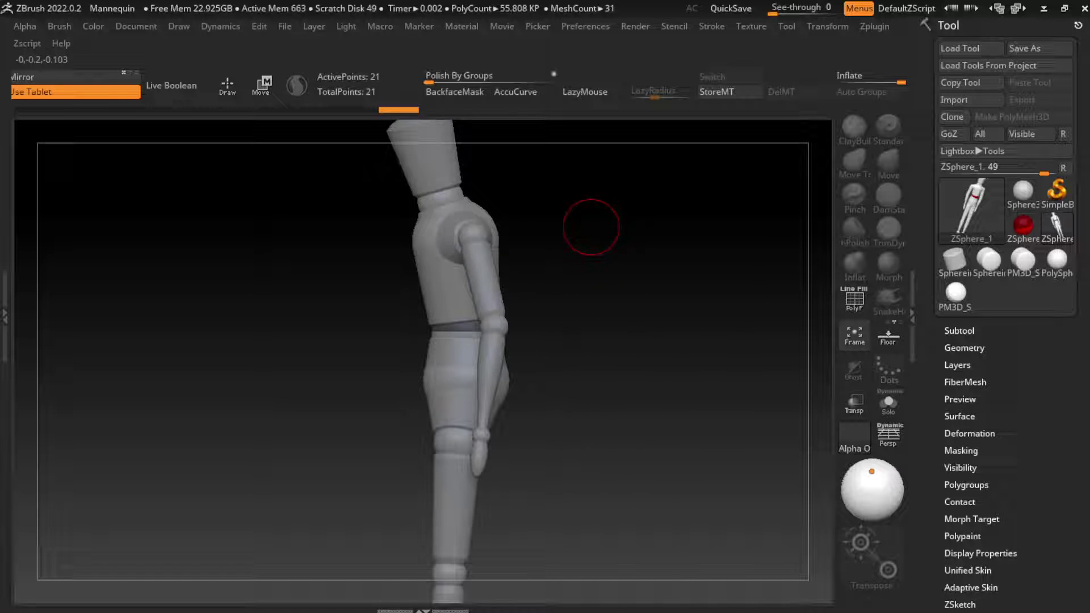
{"action": "left_click", "coordinate": [434, 238]}
{"action": "left_click", "coordinate": [454, 227], "text": "alt"}
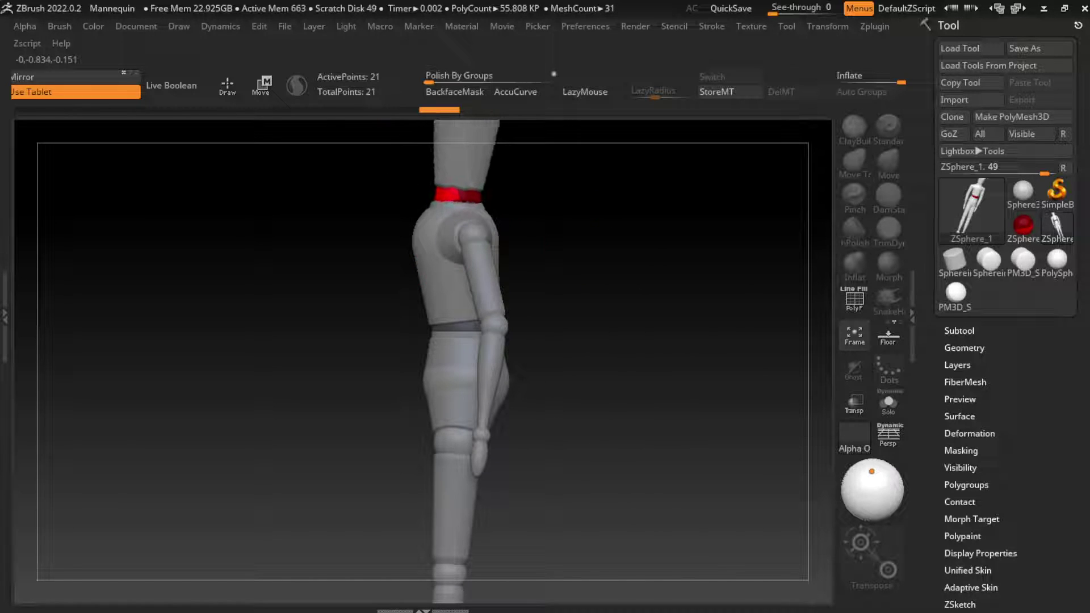
{"action": "left_click_drag", "start_coordinate": [542, 241], "coordinate": [624, 277], "text": "shift"}
Step back and forth through undo history, restoring the shoulder and thigh ZSpheres
{"action": "key", "text": "ctrl+z"}
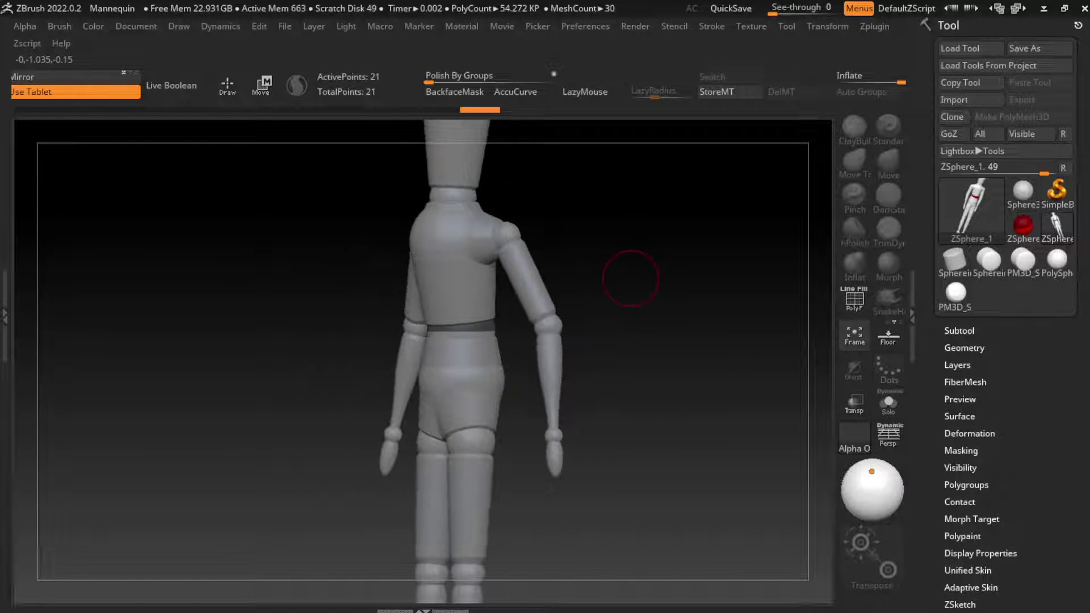
{"action": "key", "text": "ctrl+z"}
{"action": "key", "text": "ctrl+z"}
{"action": "key", "text": "ctrl+z"}
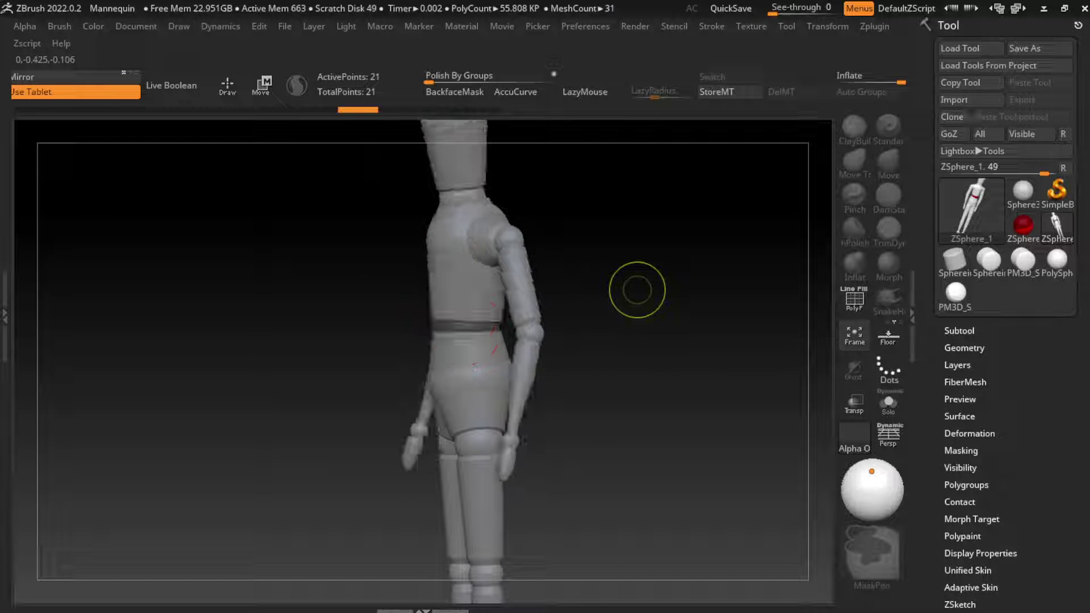
{"action": "key", "text": "ctrl+z"}
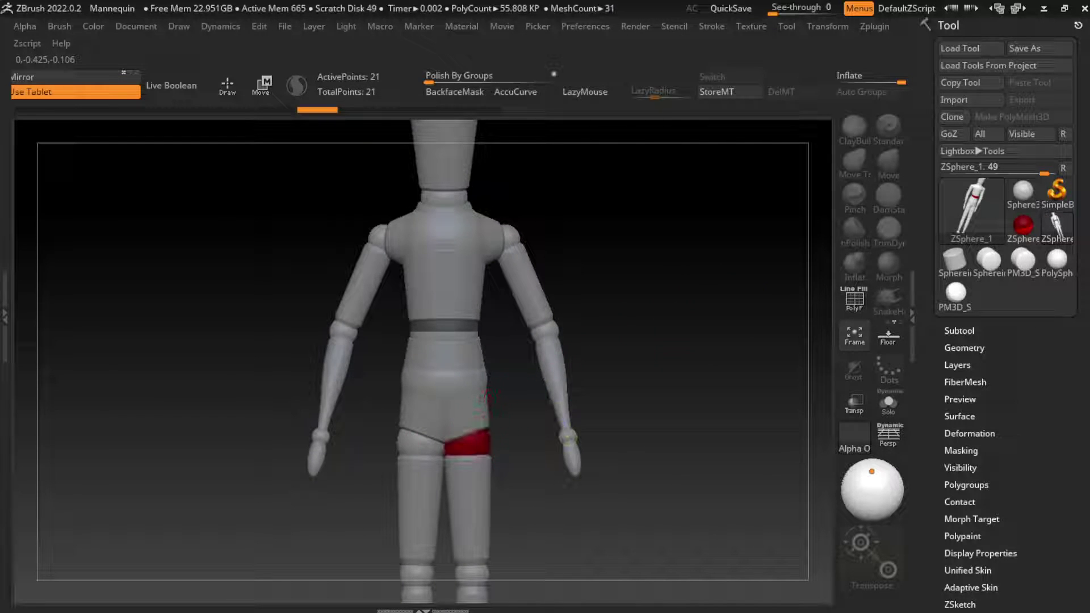
{"action": "key", "text": "ctrl+shift+z"}
{"action": "key", "text": "ctrl+shift+z"}
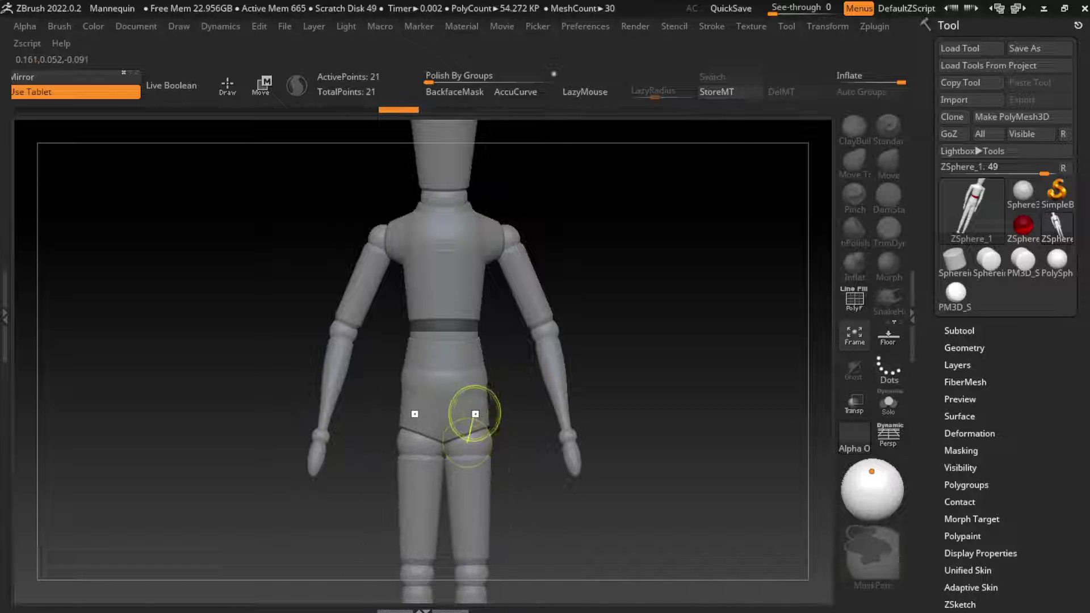
{"action": "key", "text": "w"}
{"action": "key", "text": "ctrl+z"}
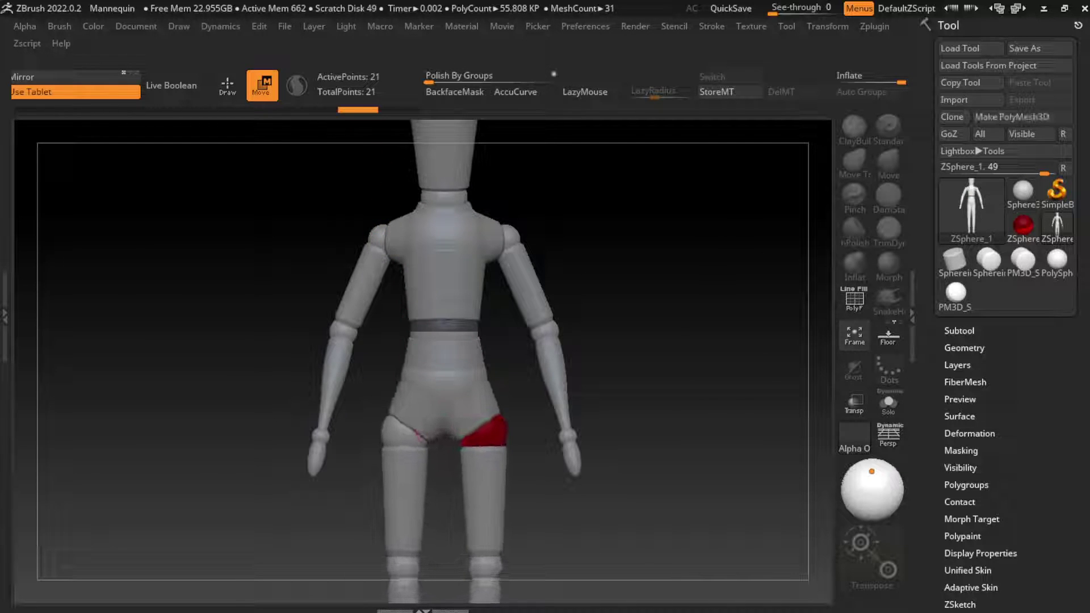
{"action": "key", "text": "ctrl+shift+z"}
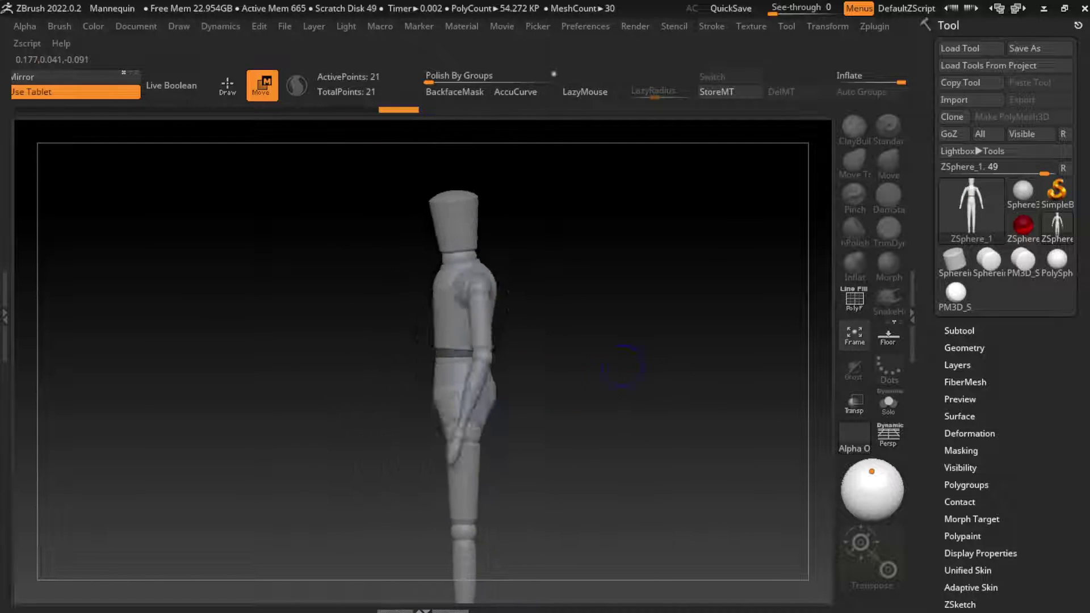
Step through undo history between the straight and bent-arm poses
{"action": "key", "text": "ctrl+z"}
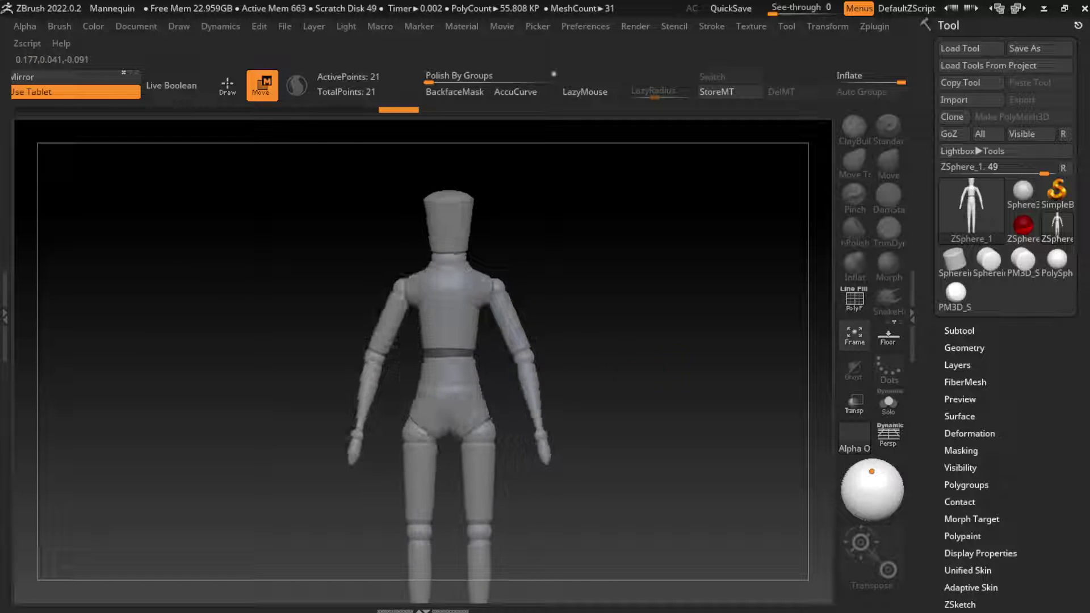
{"action": "key", "text": "ctrl+z"}
{"action": "key", "text": "ctrl+z"}
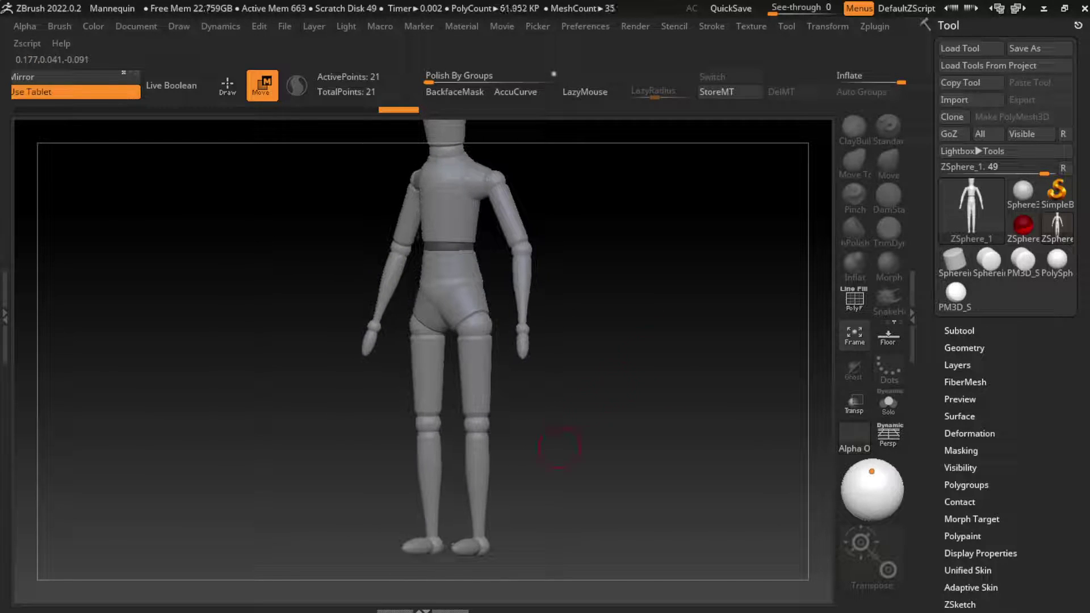
{"action": "key", "text": "ctrl+z"}
{"action": "key", "text": "ctrl+shift+z"}
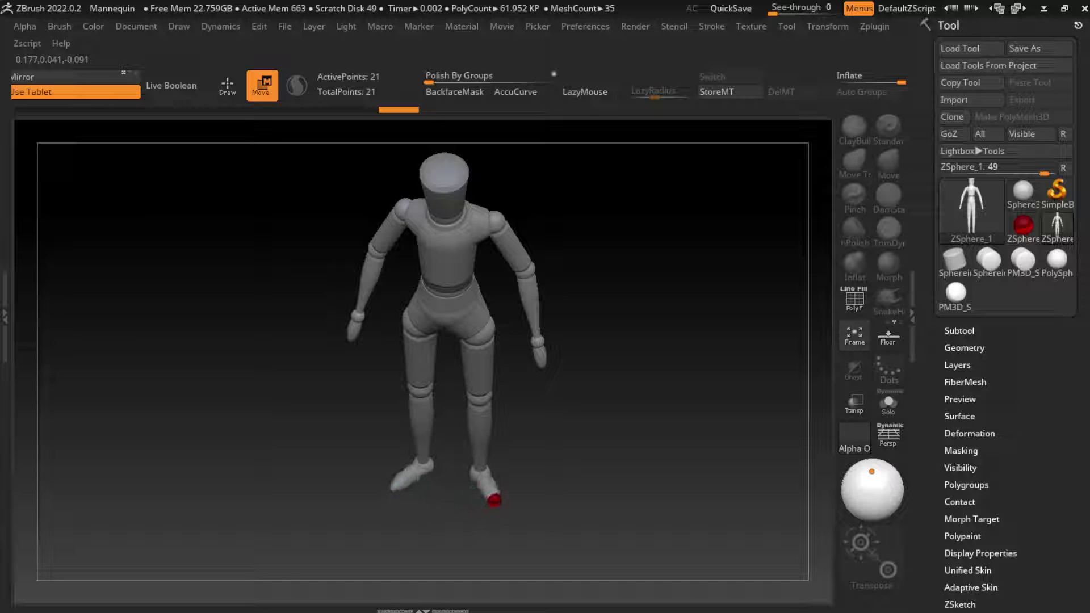
{"action": "key", "text": "ctrl+z"}
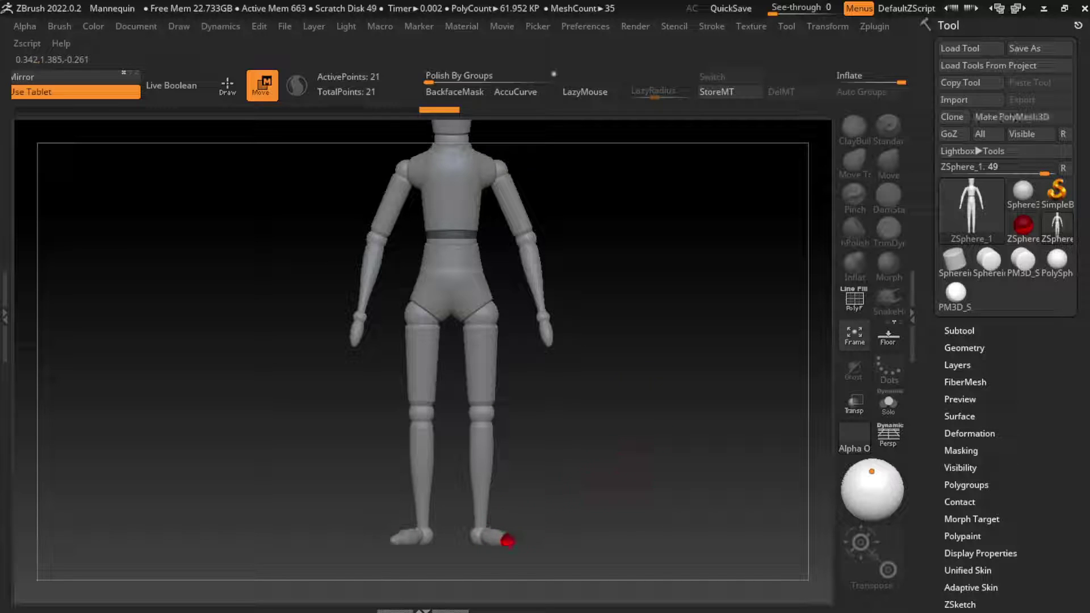
{"action": "key", "text": "ctrl+shift+z"}
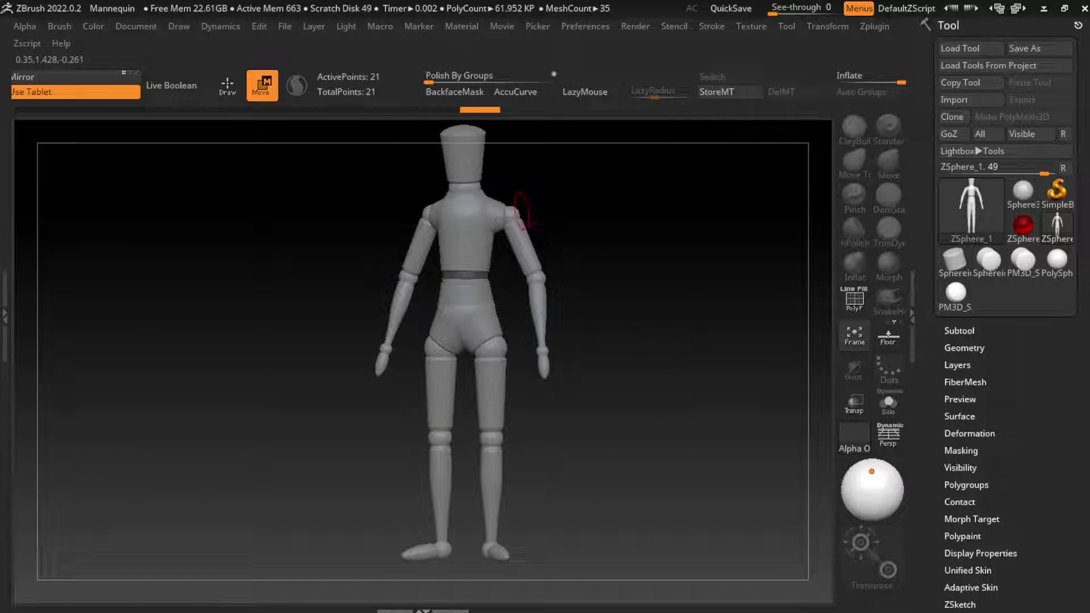
Delete the extra ZSphere on the head and the extra piece at the shoulder
{"action": "left_click_drag", "start_coordinate": [522, 212], "coordinate": [504, 215]}
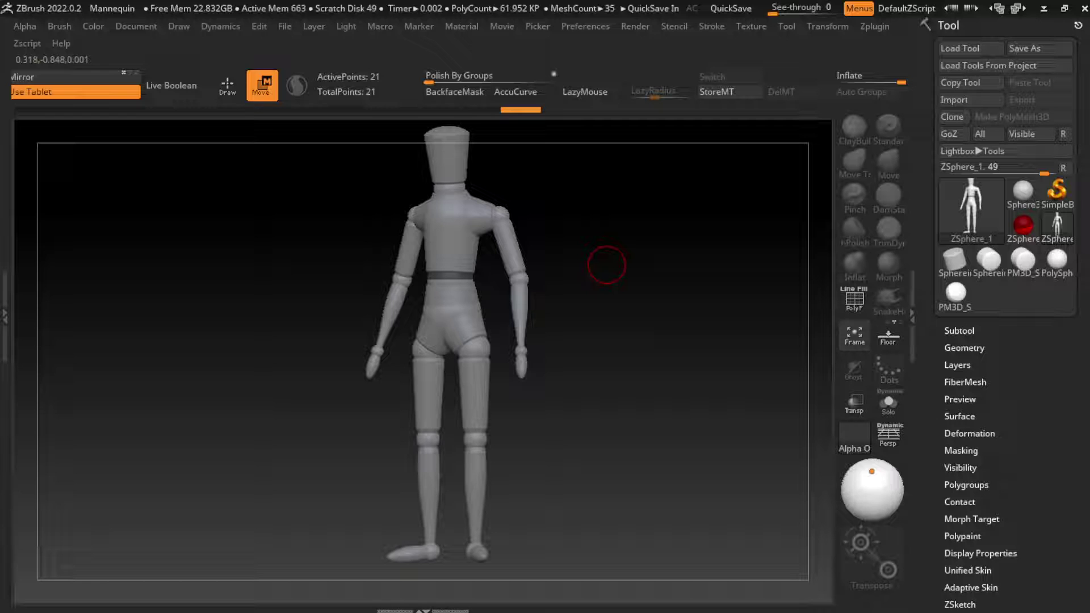
{"action": "left_click_drag", "start_coordinate": [607, 264], "coordinate": [494, 187]}
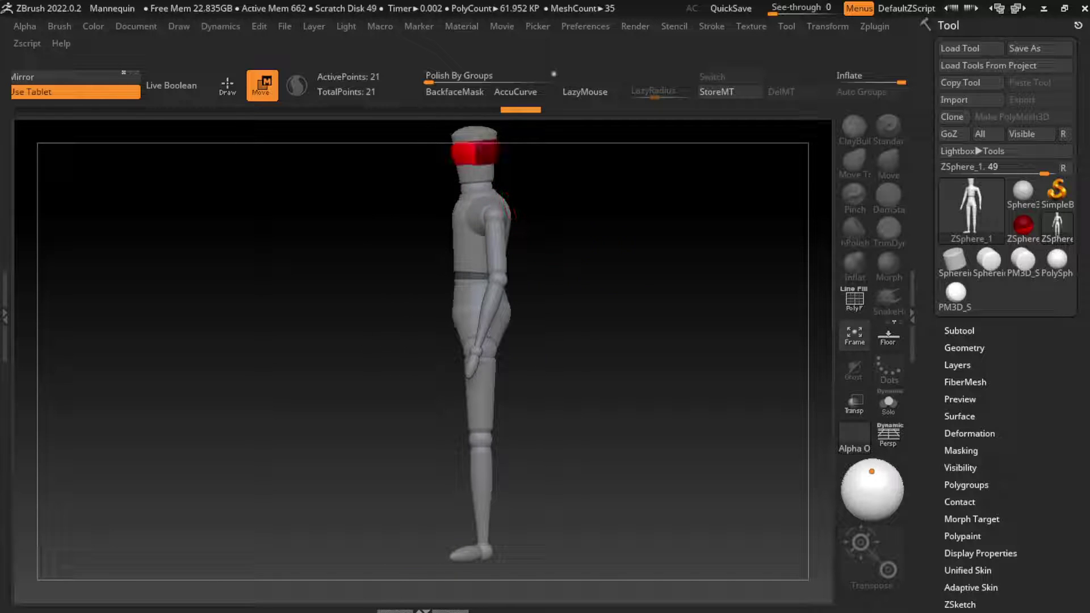
{"action": "left_click", "coordinate": [490, 182], "text": "alt"}
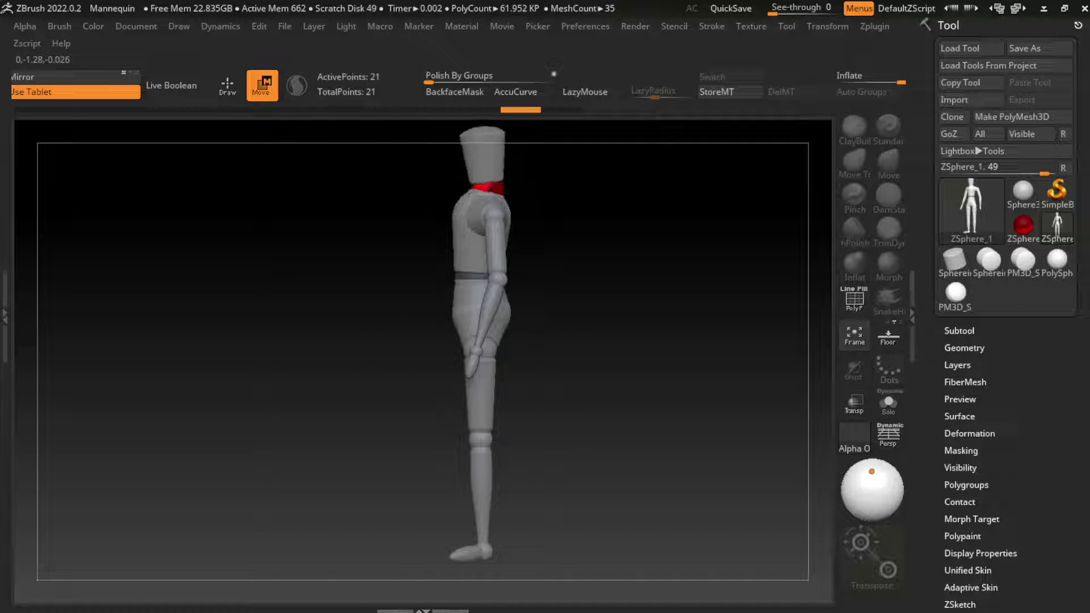
{"action": "left_click_drag", "start_coordinate": [670, 258], "coordinate": [636, 258]}
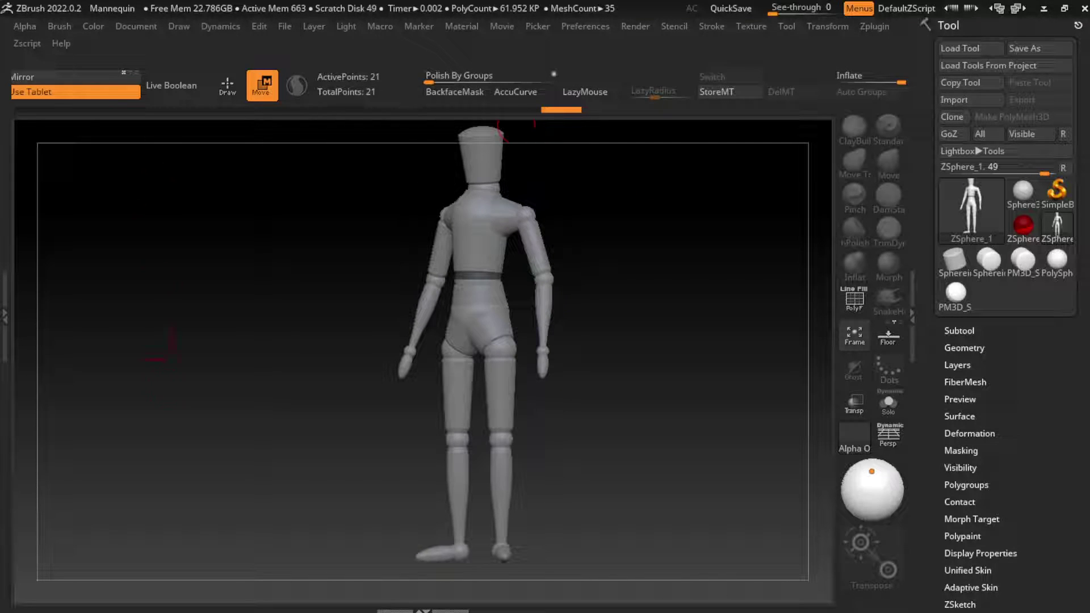
{"action": "mouse_move", "coordinate": [679, 372]}
{"action": "left_mouse_down"}
{"action": "mouse_move", "coordinate": [649, 359]}
{"action": "mouse_move", "coordinate": [670, 381]}
{"action": "left_mouse_up"}
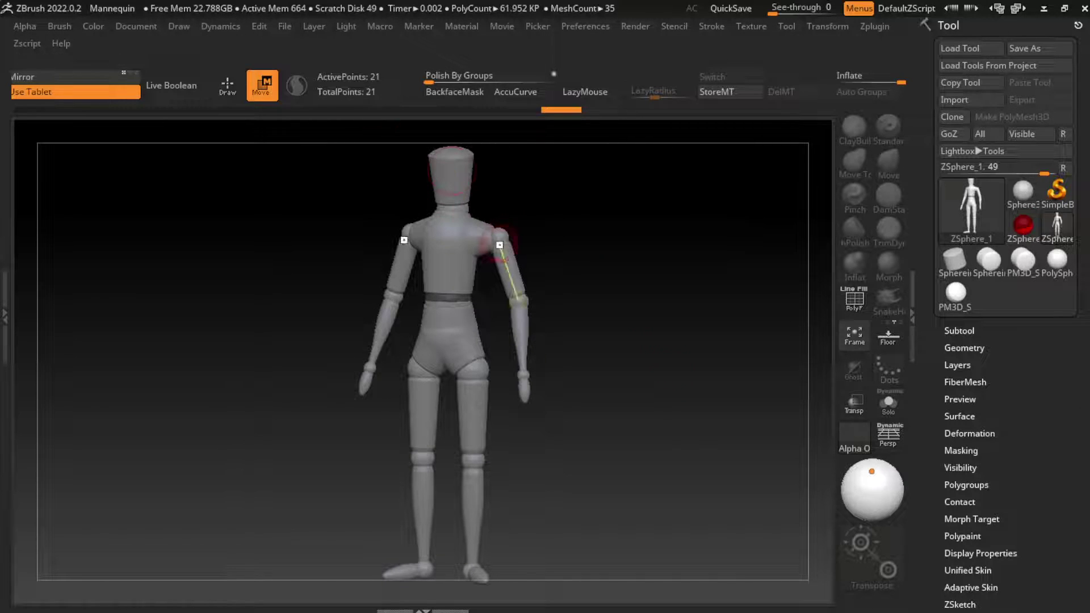
{"action": "left_click", "coordinate": [500, 236], "text": "alt"}
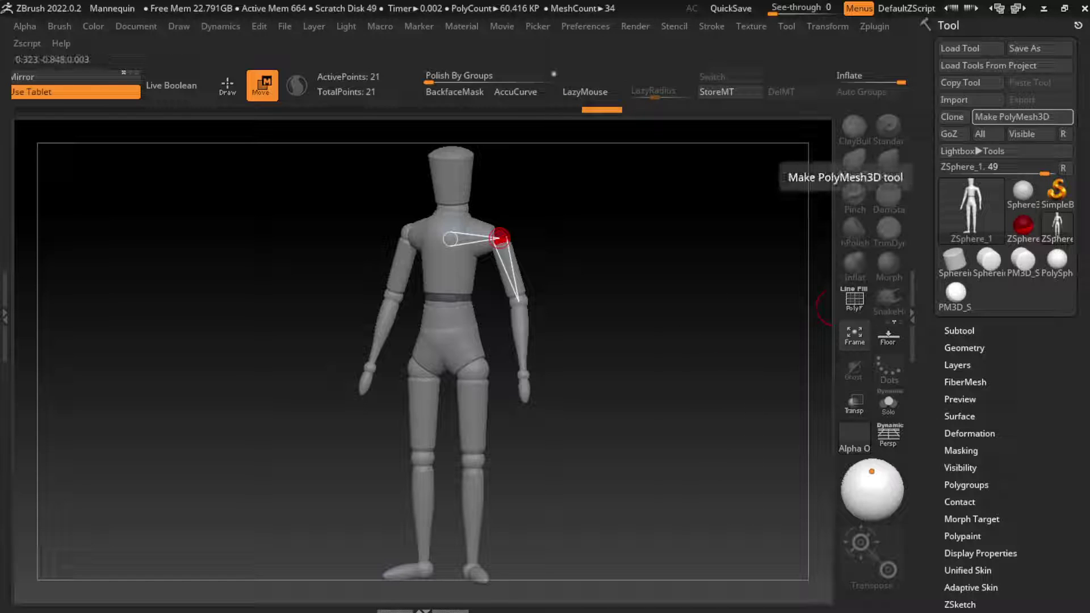
Convert the ZSphere mannequin into a PolyMesh3D and expand Document's ZAppLink properties
{"action": "left_click", "coordinate": [1016, 117]}
{"action": "left_click", "coordinate": [135, 26]}
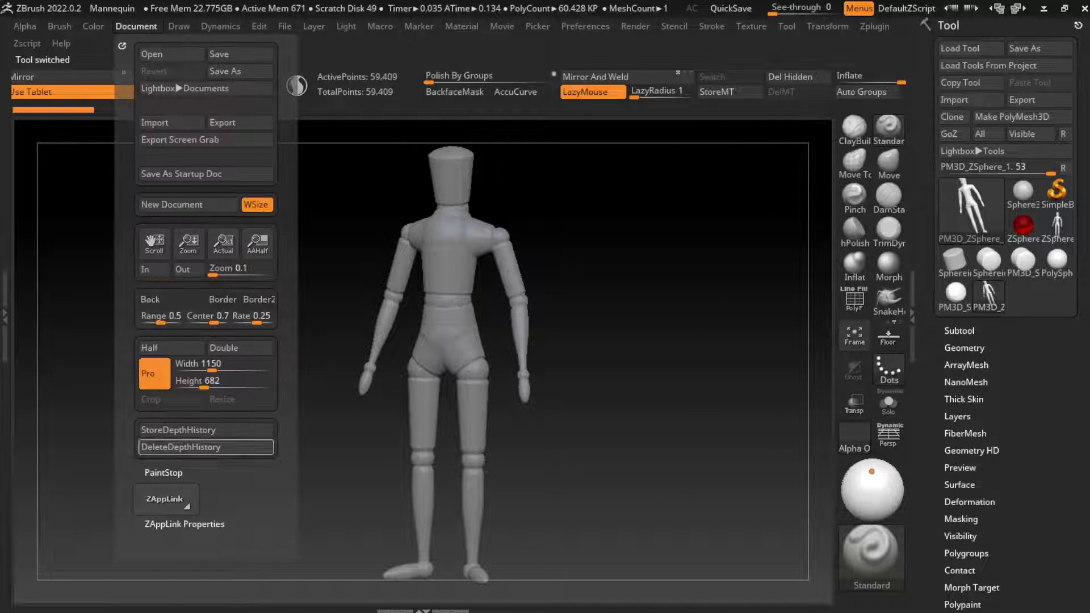
{"action": "left_click", "coordinate": [184, 524]}
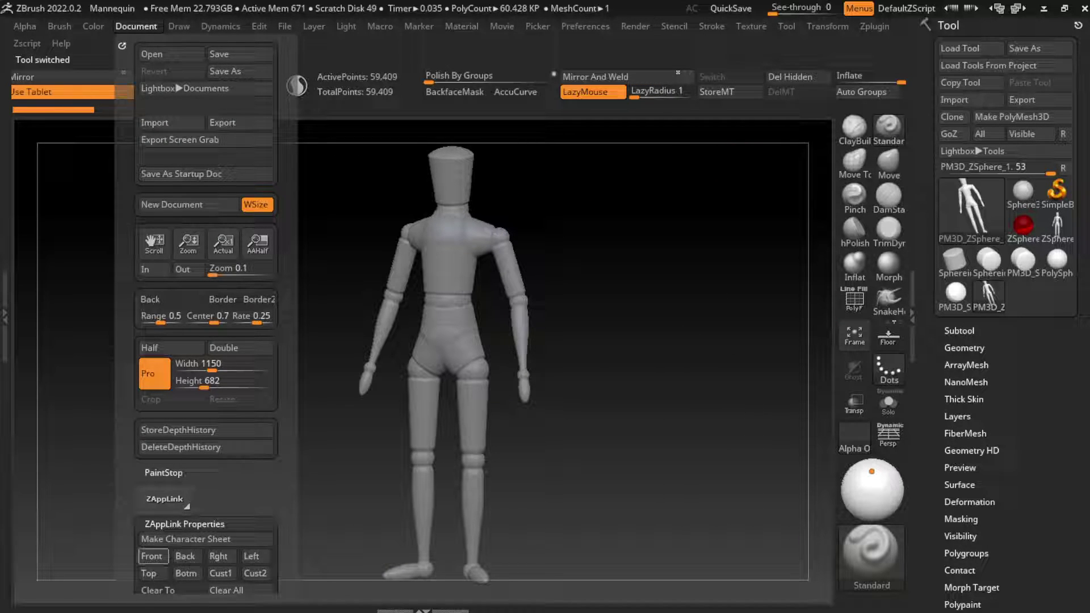
Apply a different material to the mannequin from the materials list
{"action": "key", "text": "space"}
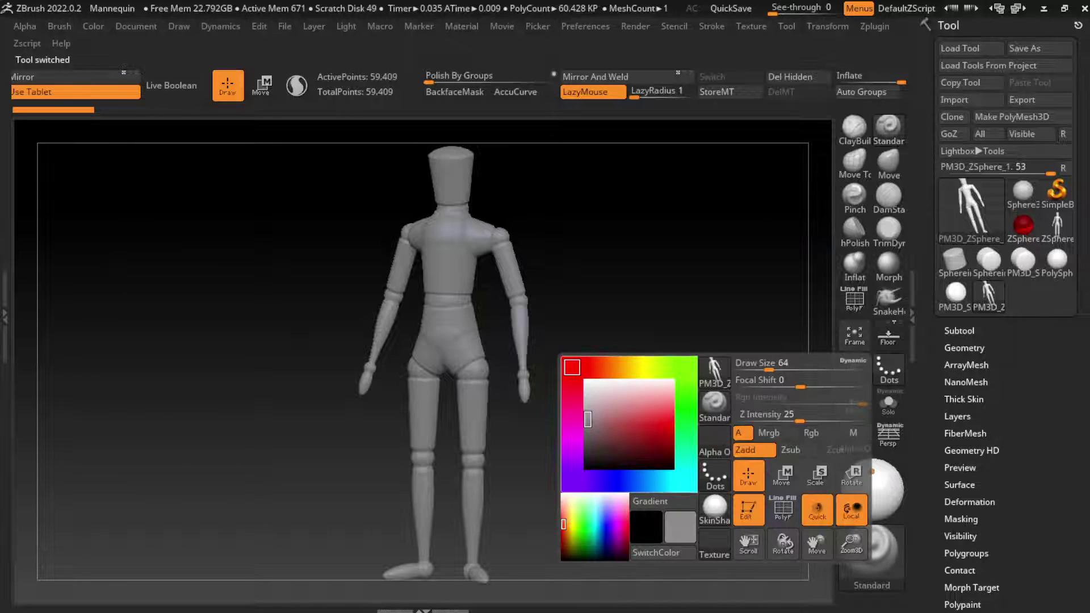
{"action": "key", "text": "m"}
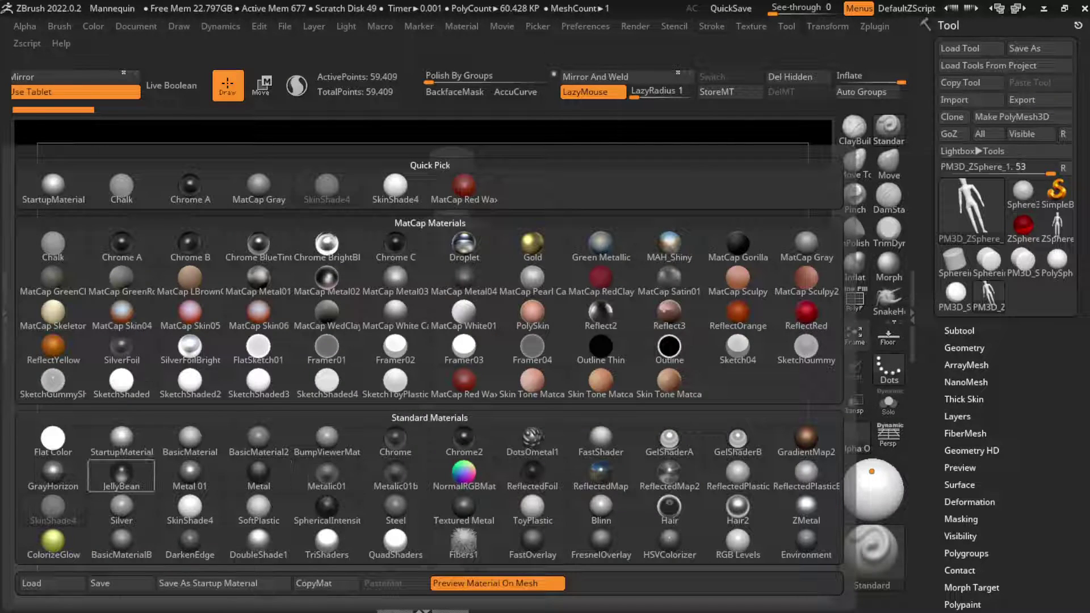
{"action": "left_click", "coordinate": [165, 514]}
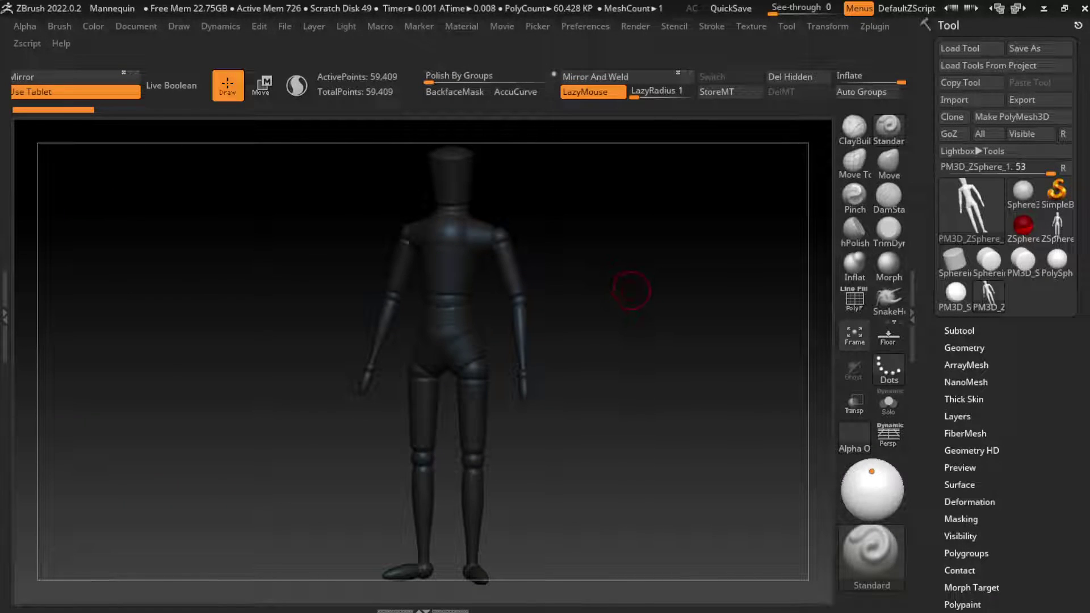
{"action": "key", "text": "space"}
Select the ClayBuildup brush (B, C) and adjust its brush size
{"action": "key", "text": "s"}
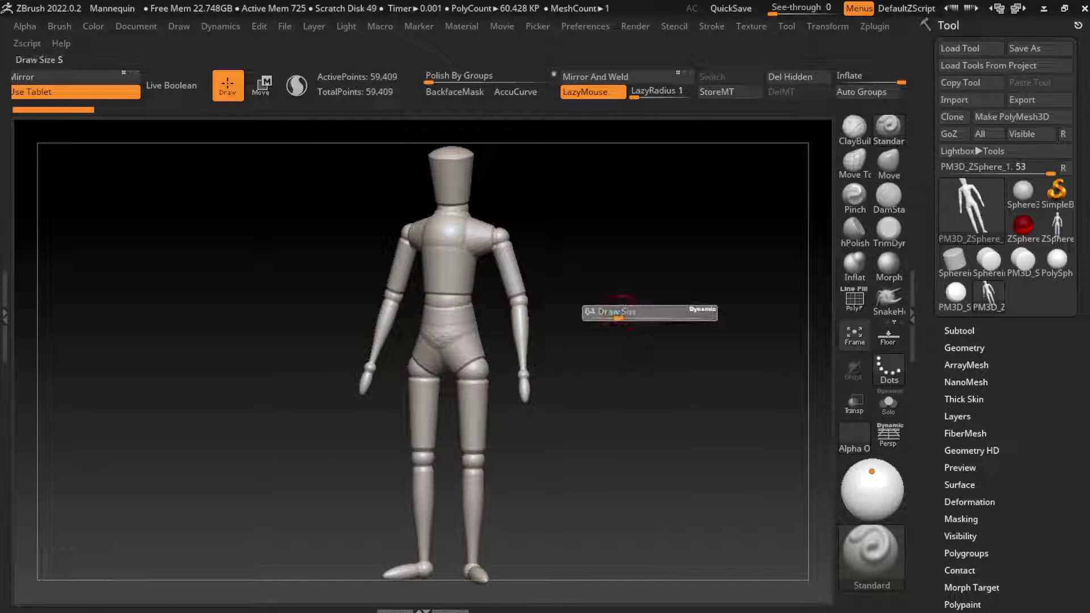
{"action": "key", "text": "b"}
{"action": "key", "text": "c"}
{"action": "key", "text": "b"}
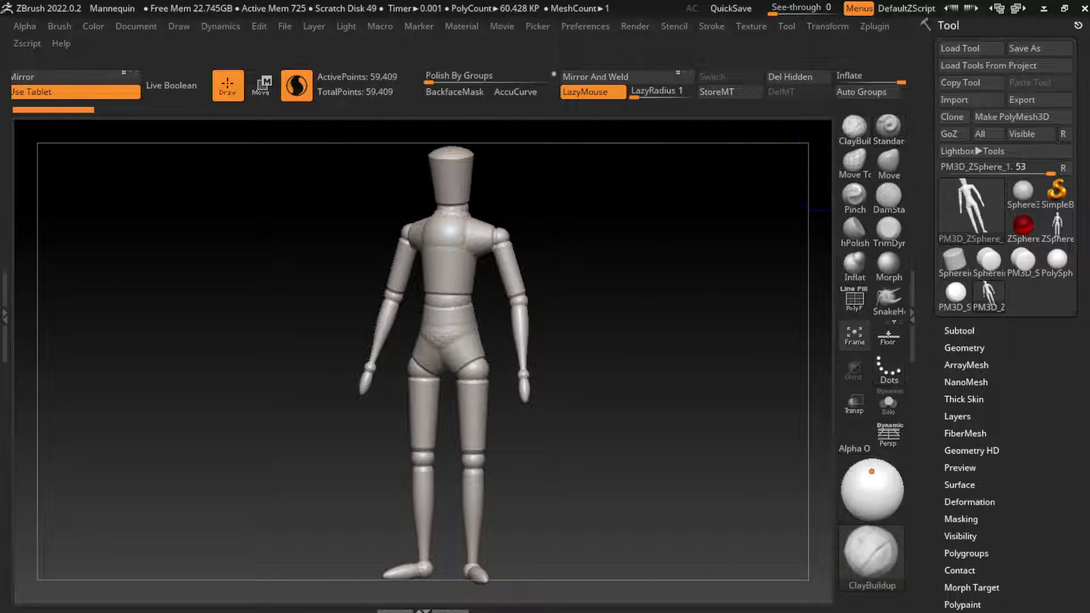
{"action": "key", "text": "space"}
{"action": "mouse_move", "coordinate": [732, 256]}
{"action": "left_mouse_down"}
{"action": "mouse_move", "coordinate": [618, 237]}
{"action": "mouse_move", "coordinate": [493, 235]}
{"action": "mouse_move", "coordinate": [534, 307]}
{"action": "left_mouse_up"}
{"action": "key", "text": "s"}
Build up and smooth mirrored clay across the mannequin's upper back
{"action": "left_click_drag", "start_coordinate": [554, 230], "coordinate": [528, 318]}
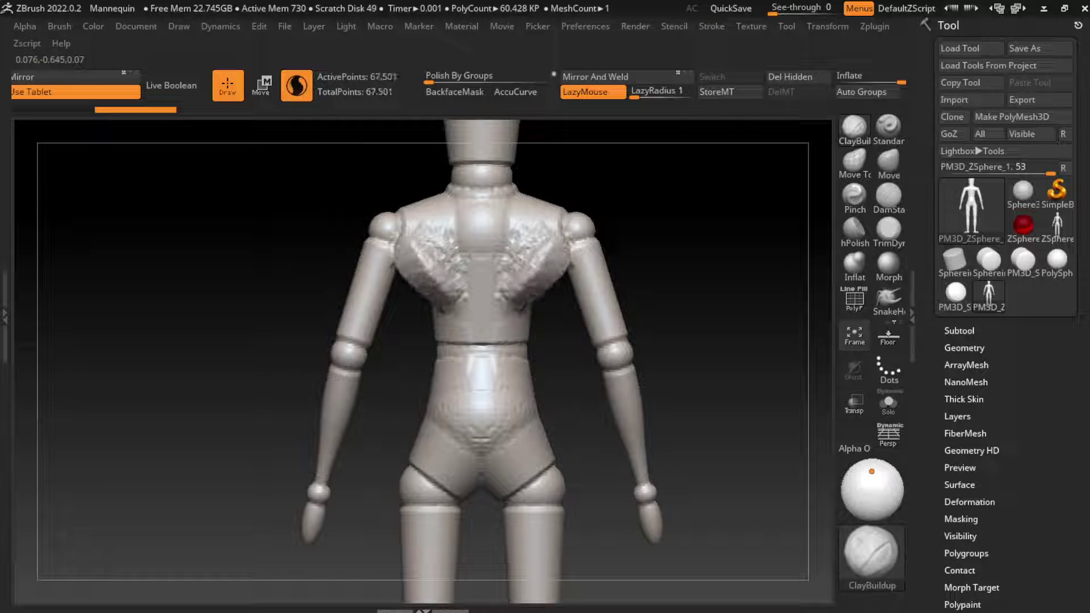
{"action": "left_click_drag", "start_coordinate": [542, 249], "coordinate": [488, 358]}
{"action": "left_click_drag", "start_coordinate": [511, 296], "coordinate": [499, 370]}
{"action": "left_click_drag", "start_coordinate": [528, 250], "coordinate": [545, 398]}
{"action": "left_click_drag", "start_coordinate": [511, 267], "coordinate": [499, 437]}
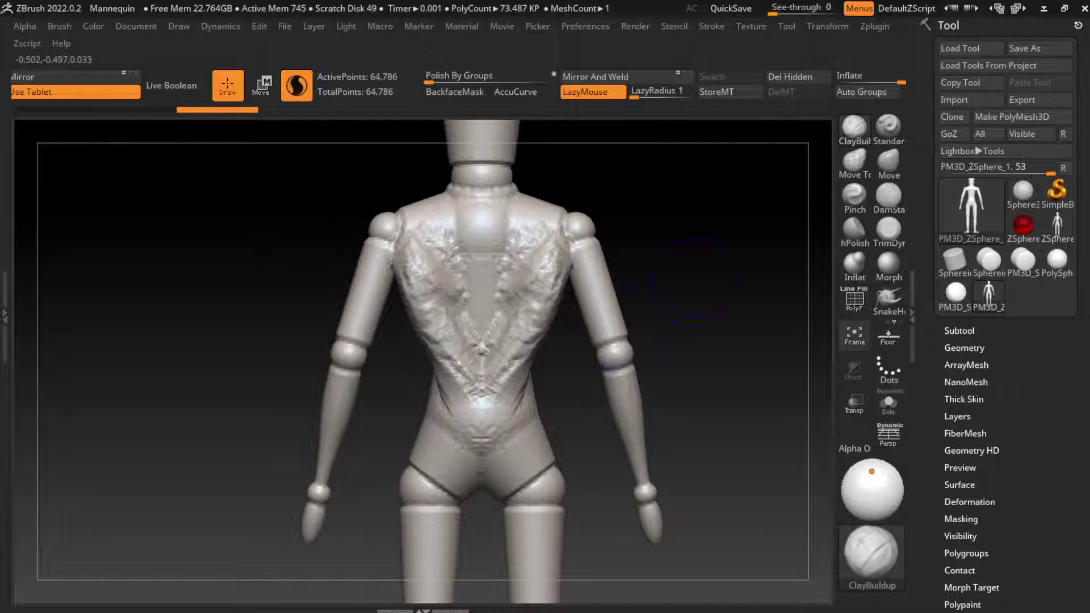
{"action": "mouse_move", "coordinate": [710, 398]}
{"action": "left_mouse_down", "text": "alt"}
{"action": "mouse_move", "coordinate": [722, 319]}
{"action": "mouse_move", "coordinate": [698, 340]}
{"action": "mouse_move", "coordinate": [676, 301]}
{"action": "left_mouse_up", "text": "alt"}
{"action": "key", "text": "l"}
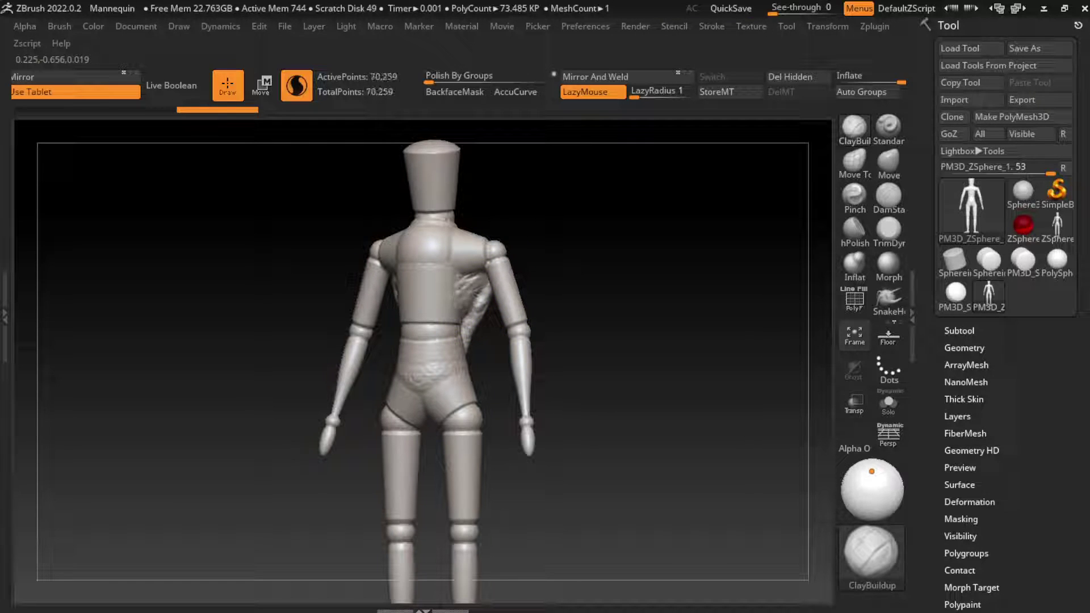
Add clay along the right back and hip, then the upper chest and neck
{"action": "mouse_move", "coordinate": [466, 349]}
{"action": "left_mouse_down"}
{"action": "mouse_move", "coordinate": [460, 321]}
{"action": "mouse_move", "coordinate": [471, 301]}
{"action": "left_mouse_up"}
{"action": "left_click_drag", "start_coordinate": [451, 445], "coordinate": [518, 312]}
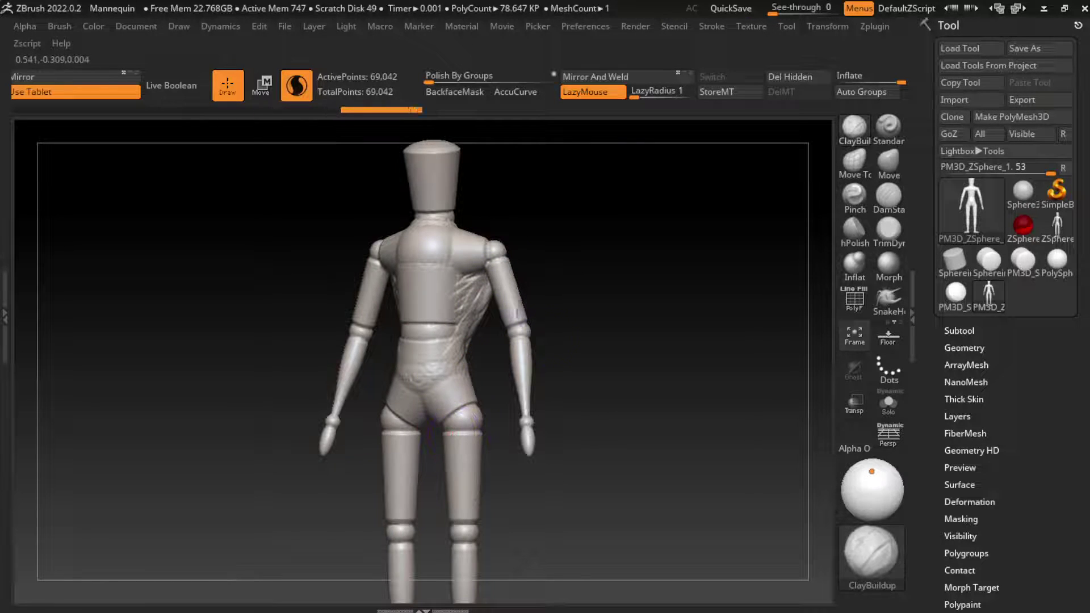
{"action": "left_click_drag", "start_coordinate": [570, 255], "coordinate": [458, 288]}
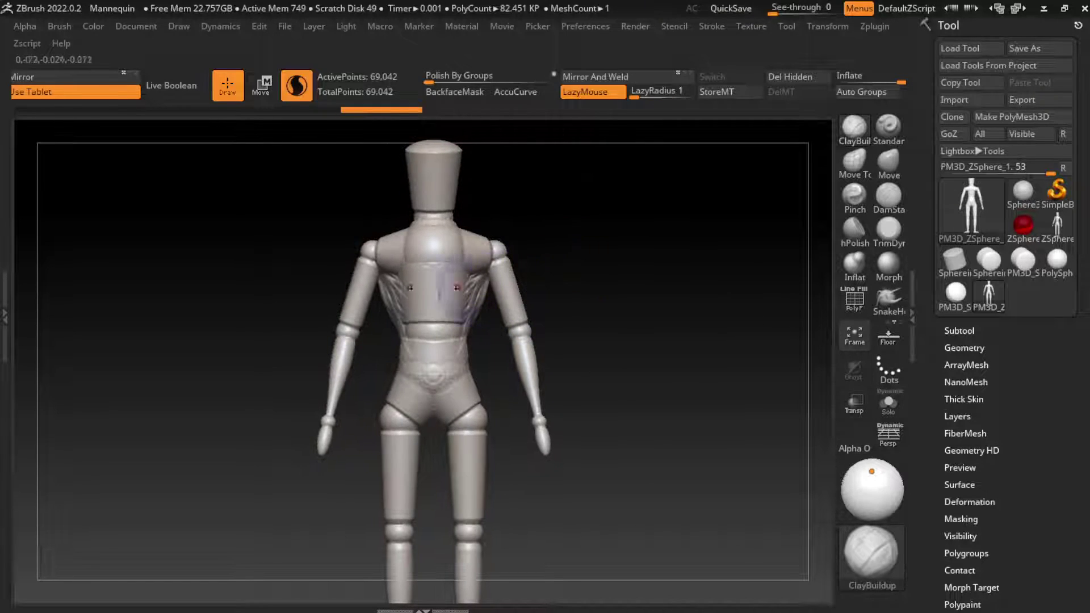
{"action": "left_click_drag", "start_coordinate": [412, 233], "coordinate": [454, 236]}
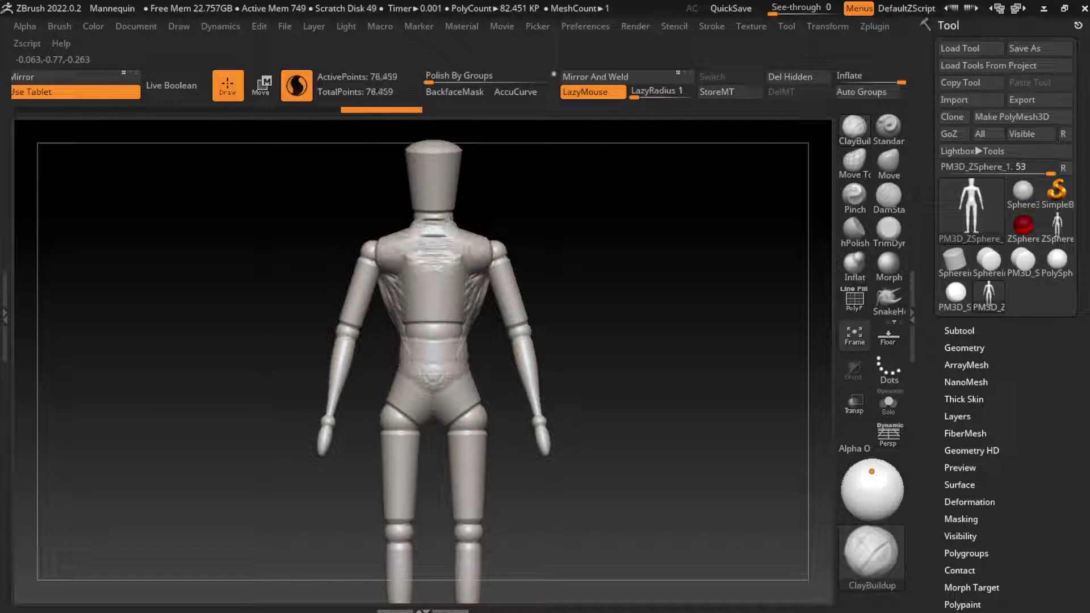
{"action": "left_click_drag", "start_coordinate": [401, 301], "coordinate": [436, 315]}
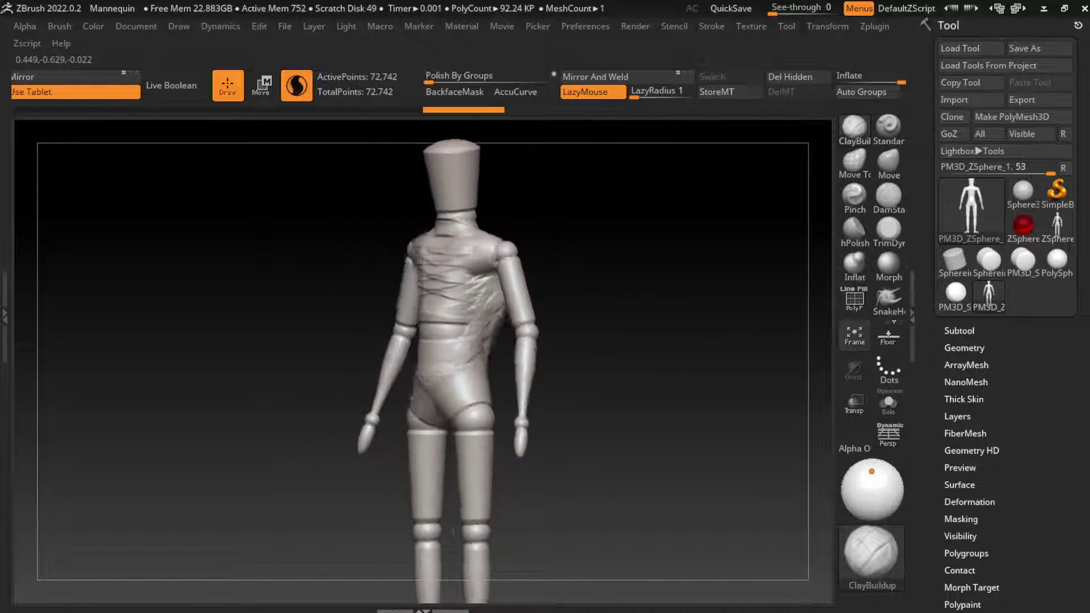
Add a clay stroke across the shoulders and step through undo/redo to pick a version
{"action": "mouse_move", "coordinate": [603, 250]}
{"action": "left_mouse_down"}
{"action": "mouse_move", "coordinate": [477, 278]}
{"action": "mouse_move", "coordinate": [501, 267]}
{"action": "left_mouse_up"}
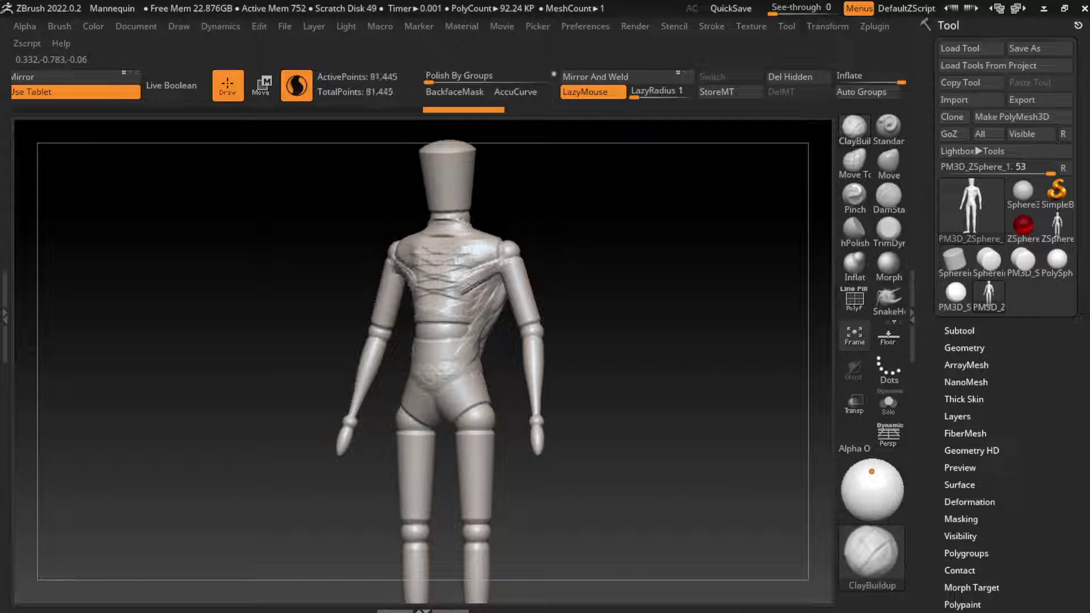
{"action": "left_click_drag", "start_coordinate": [482, 276], "coordinate": [504, 263]}
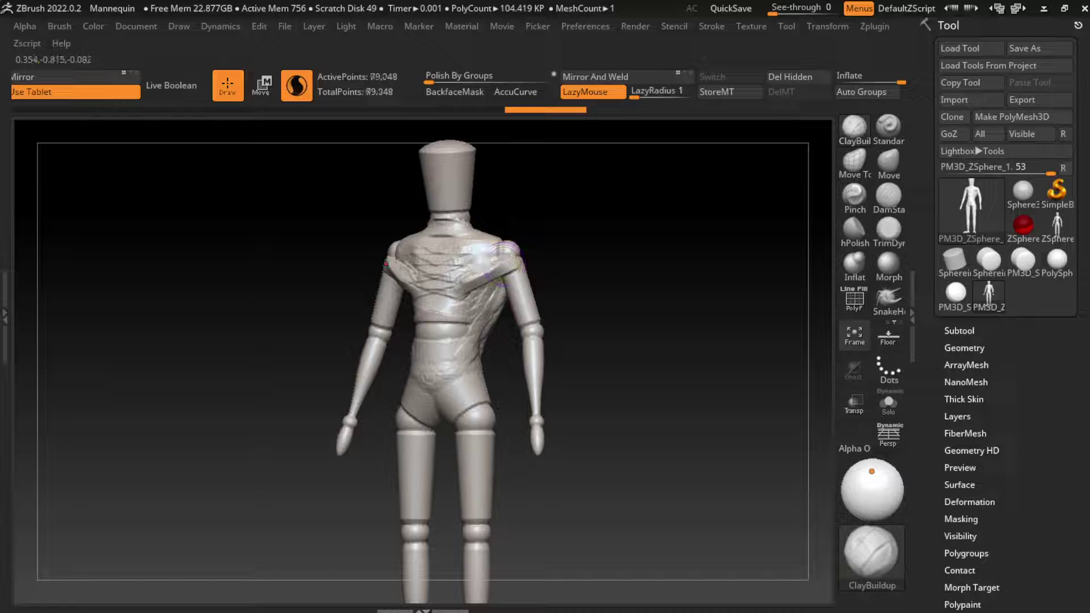
{"action": "key", "text": "ctrl+z"}
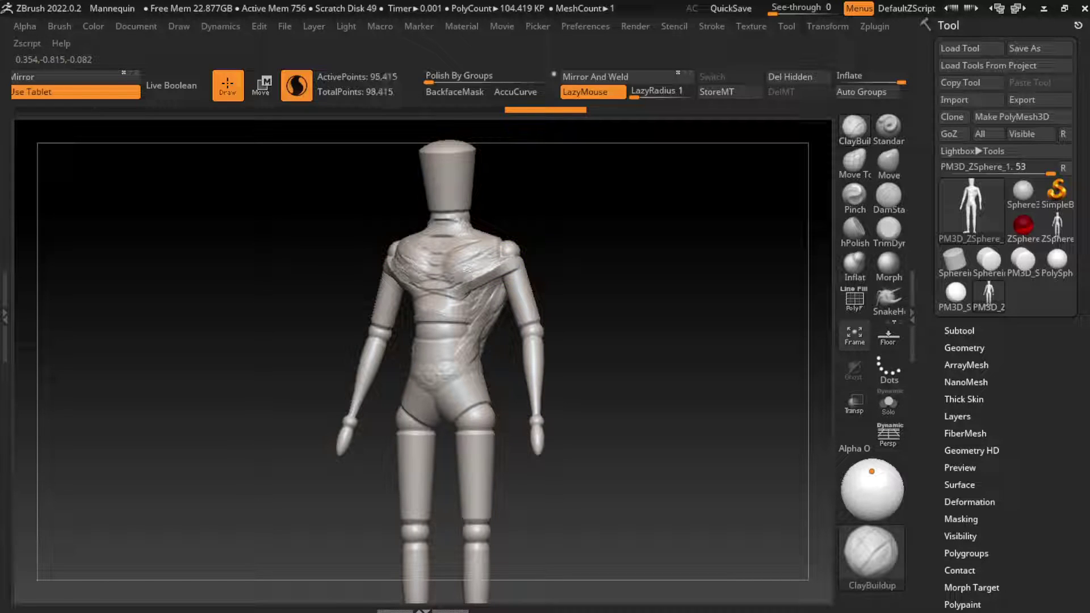
{"action": "key", "text": "ctrl+shift+z"}
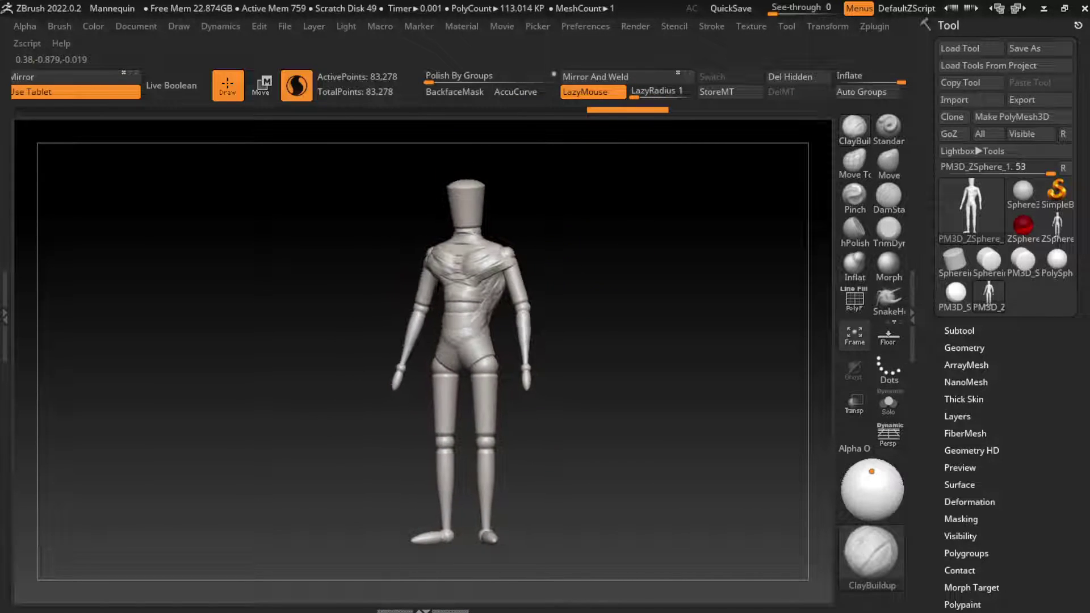
{"action": "left_click_drag", "start_coordinate": [620, 318], "coordinate": [621, 338]}
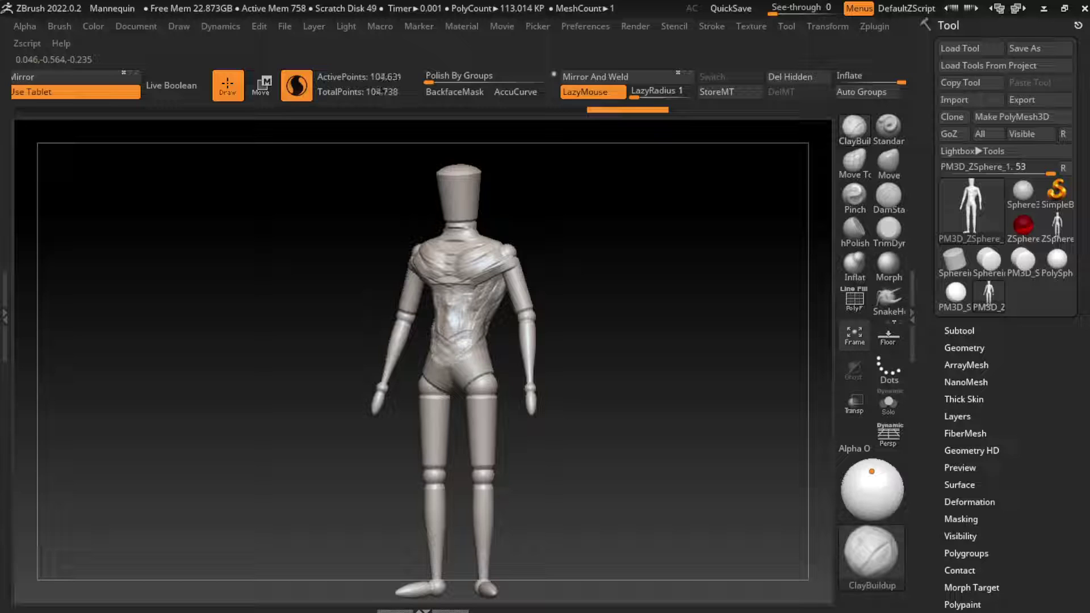
{"action": "key", "text": "ctrl+shift+z"}
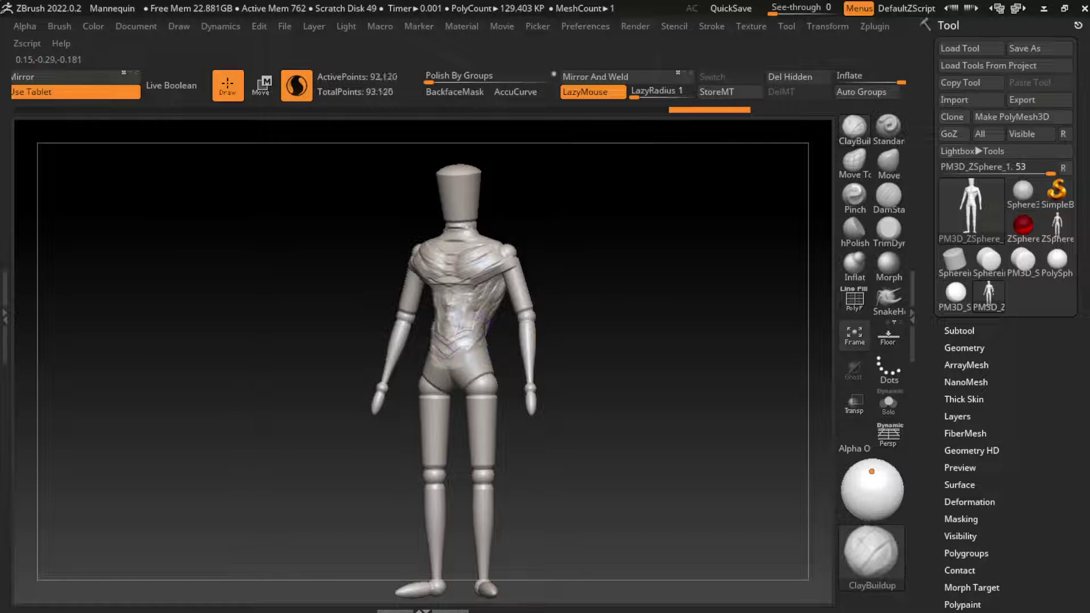
{"action": "key", "text": "ctrl+z"}
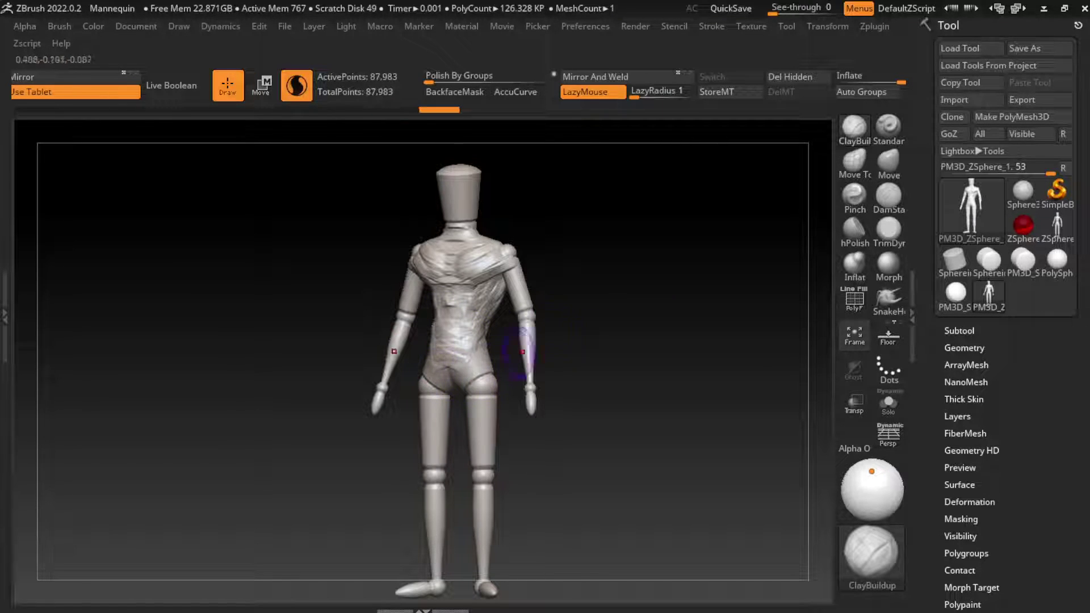
{"action": "key", "text": "ctrl+shift+z"}
{"action": "key", "text": "ctrl+shift+z"}
{"action": "key", "text": "ctrl+shift+z"}
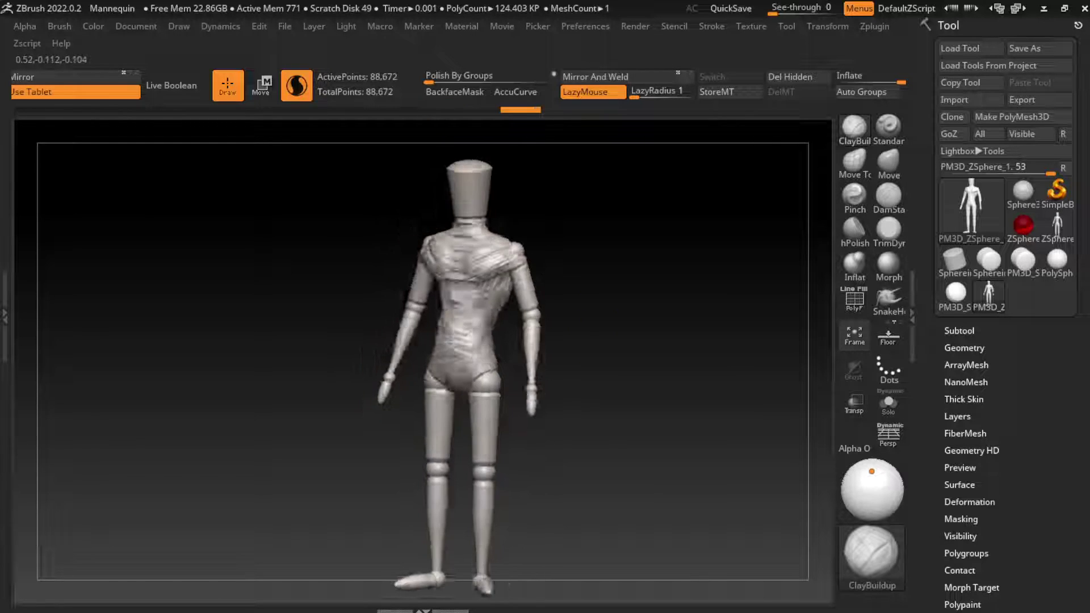
{"action": "right_click_drag", "start_coordinate": [599, 360], "coordinate": [602, 289], "text": "ctrl"}
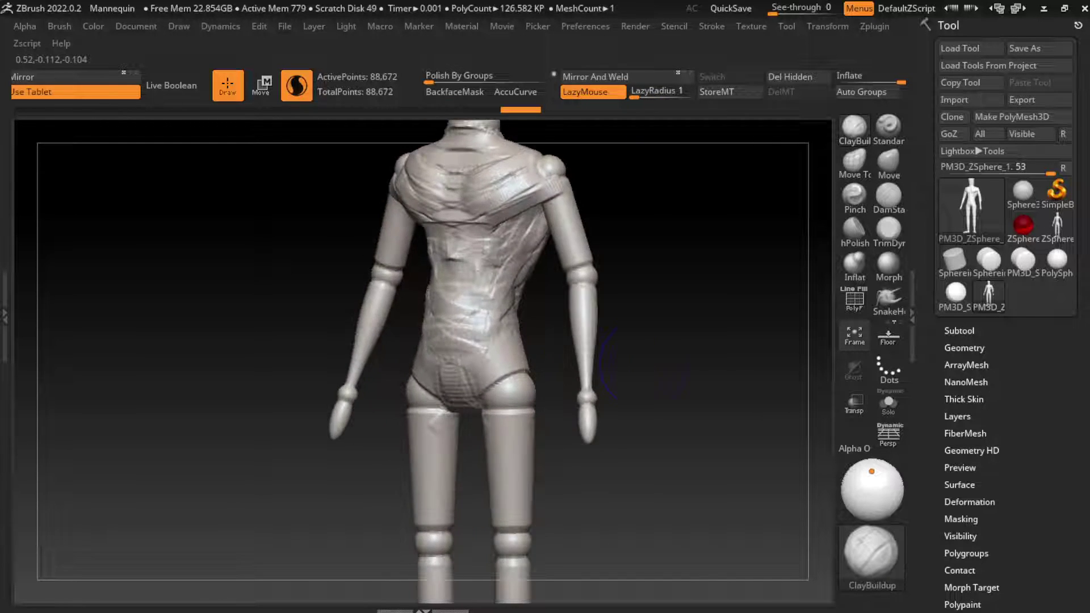
Thicken both upper arms symmetrically, then rotate the figure to check from several angles
{"action": "left_click_drag", "start_coordinate": [540, 243], "coordinate": [551, 287]}
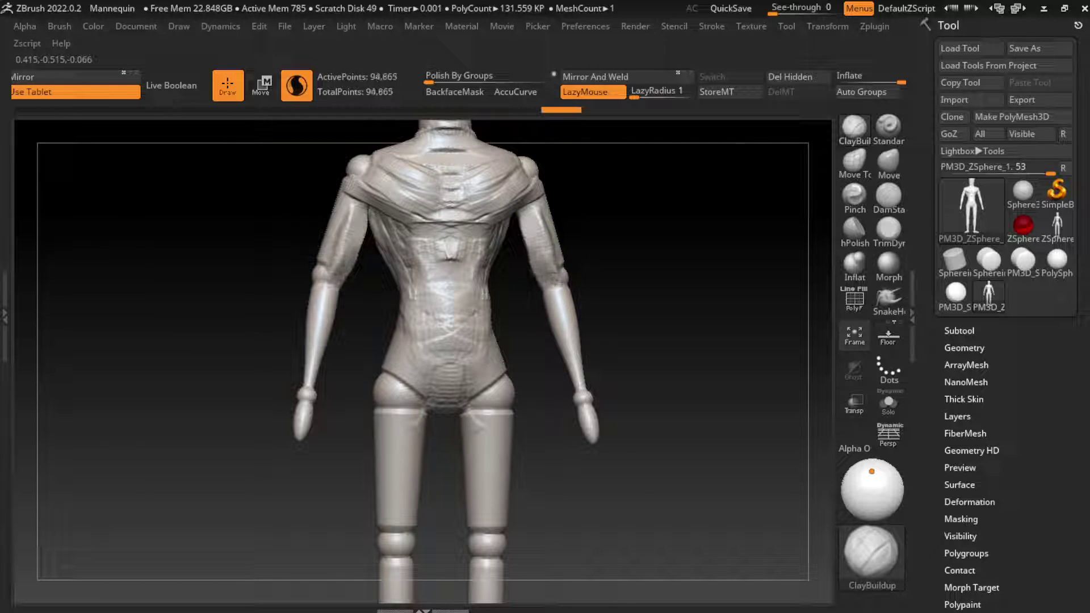
{"action": "left_click_drag", "start_coordinate": [682, 340], "coordinate": [739, 340]}
{"action": "left_click_drag", "start_coordinate": [624, 278], "coordinate": [626, 305]}
{"action": "mouse_move", "coordinate": [638, 250]}
{"action": "left_mouse_down"}
{"action": "mouse_move", "coordinate": [568, 244]}
{"action": "mouse_move", "coordinate": [521, 277]}
{"action": "mouse_move", "coordinate": [627, 227]}
{"action": "mouse_move", "coordinate": [670, 227]}
{"action": "left_mouse_up"}
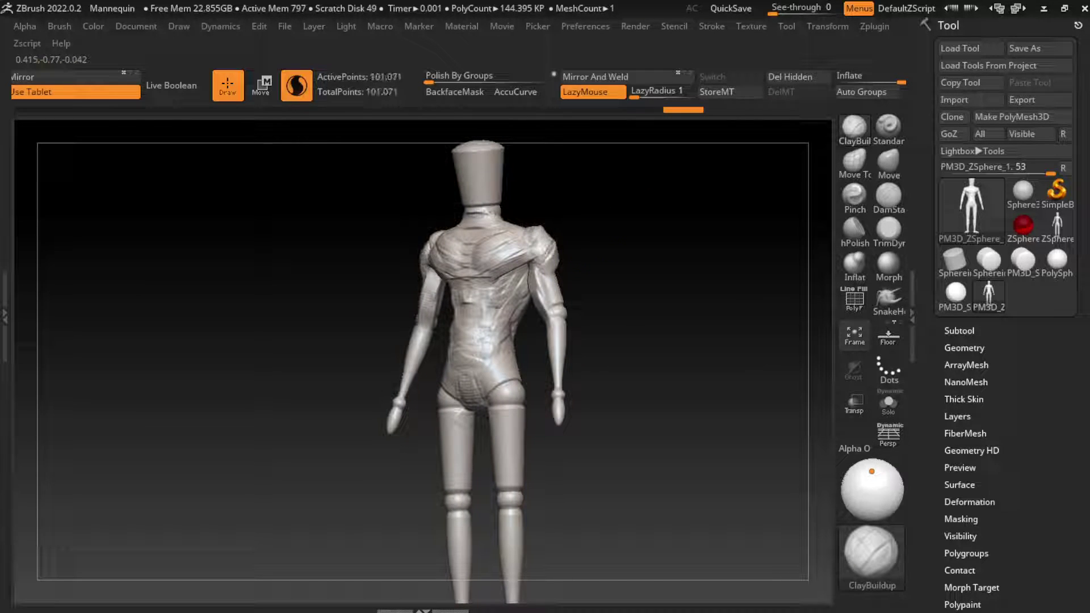
{"action": "mouse_move", "coordinate": [559, 258]}
{"action": "left_mouse_down"}
{"action": "mouse_move", "coordinate": [606, 287]}
{"action": "mouse_move", "coordinate": [610, 277]}
{"action": "left_mouse_up"}
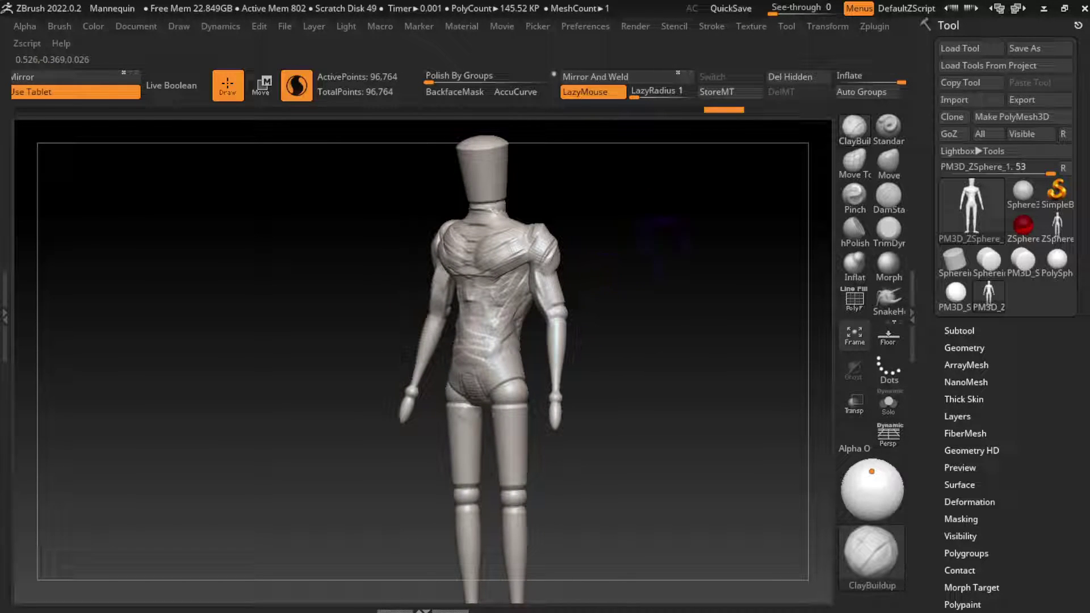
{"action": "left_click_drag", "start_coordinate": [661, 241], "coordinate": [594, 230]}
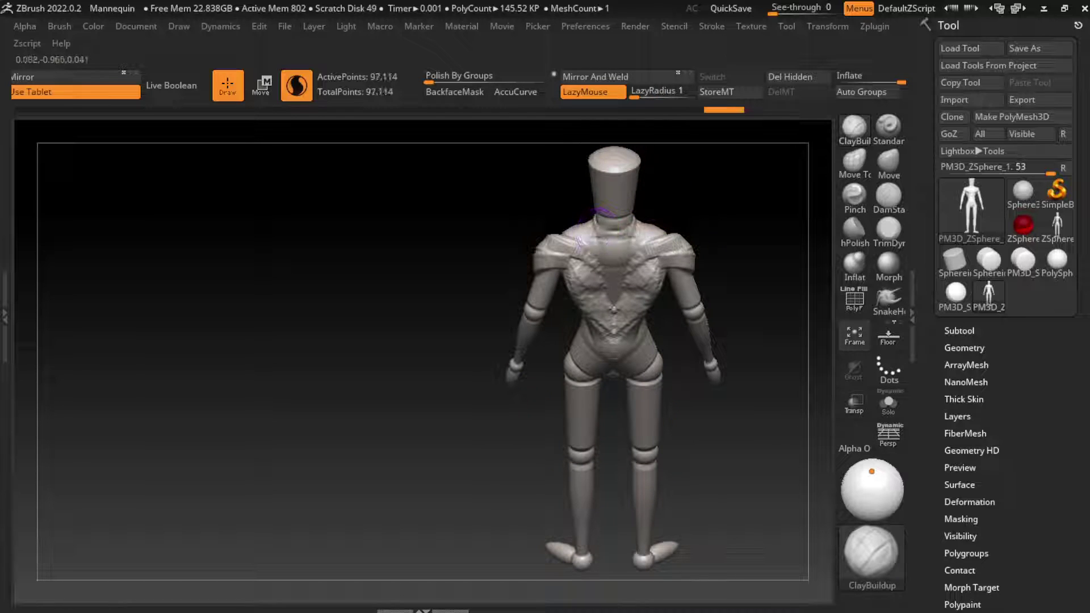
Sculpt the neck and upper back, toggling undo and redo to compare
{"action": "left_click", "coordinate": [602, 219], "text": "ctrl+shift"}
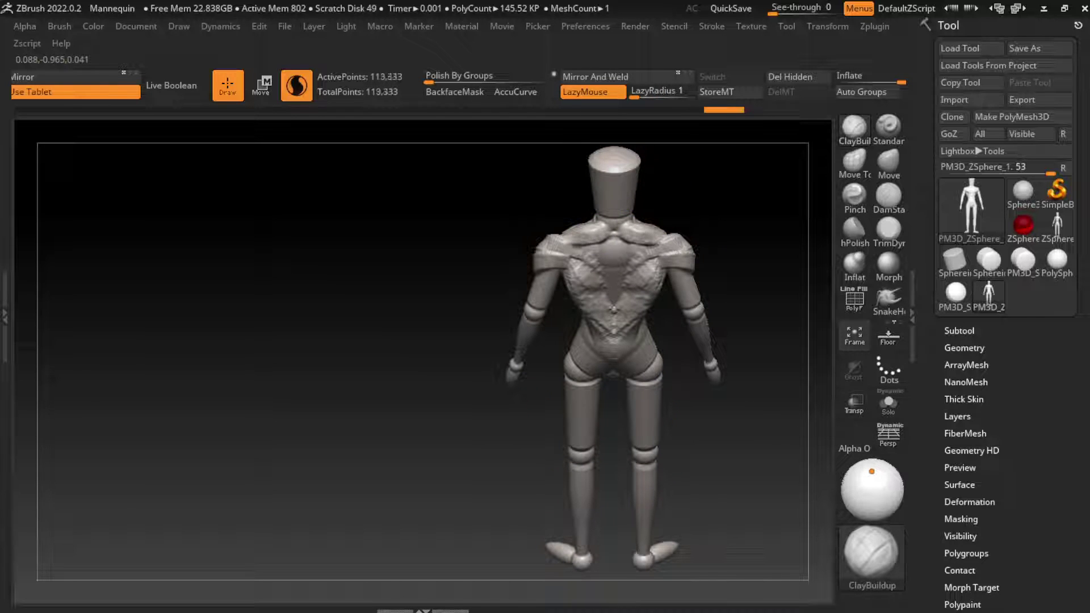
{"action": "left_click", "coordinate": [608, 236], "text": "ctrl+shift"}
{"action": "key", "text": "ctrl+z"}
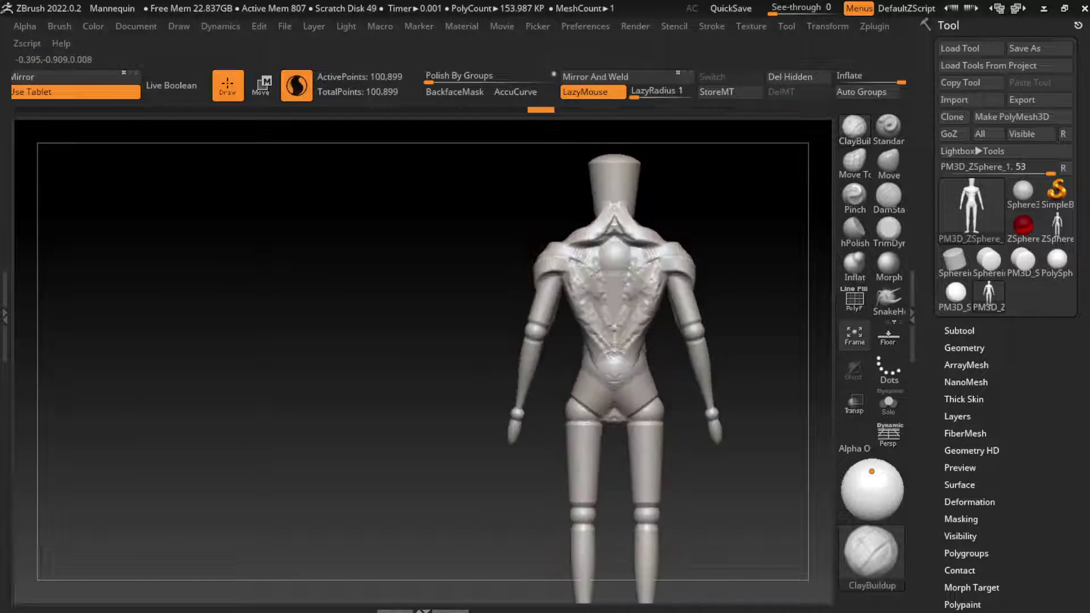
{"action": "key", "text": "ctrl+shift+z"}
{"action": "key", "text": "ctrl+shift+z"}
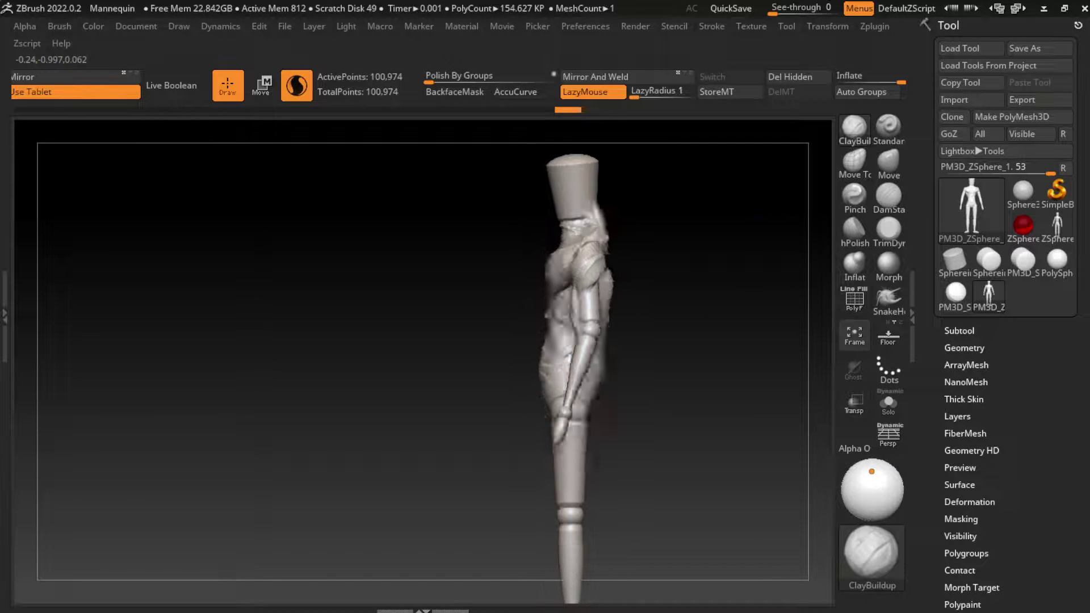
{"action": "key", "text": "ctrl+shift+z"}
{"action": "left_click_drag", "start_coordinate": [762, 279], "coordinate": [622, 230]}
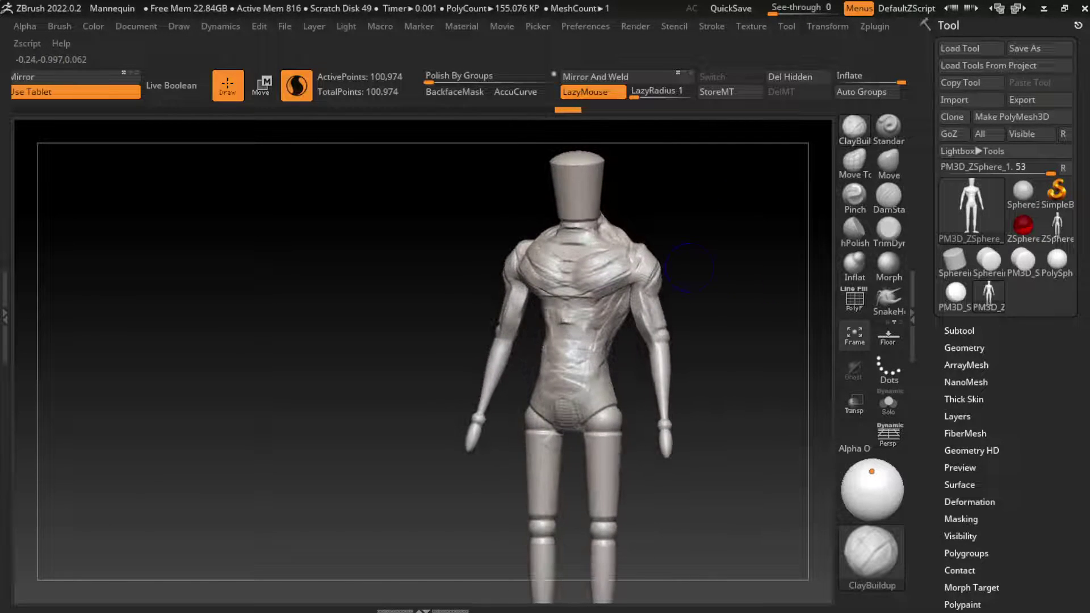
Redo the neck reshaping steps and keep the shoulder and chest strokes
{"action": "key", "text": "ctrl+shift+z"}
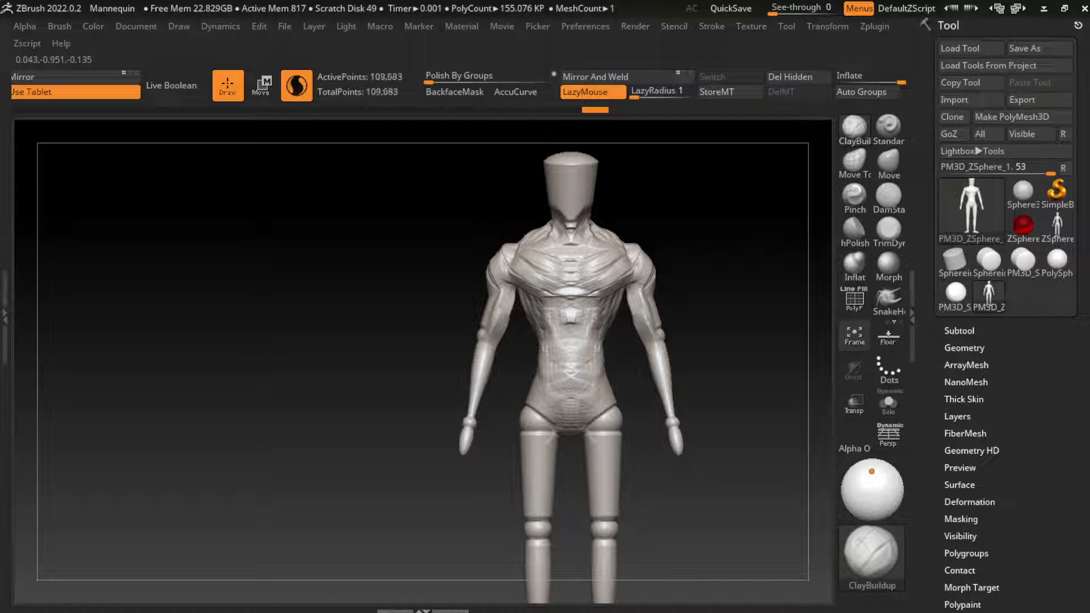
{"action": "key", "text": "ctrl+shift+z"}
{"action": "key", "text": "ctrl+shift+z"}
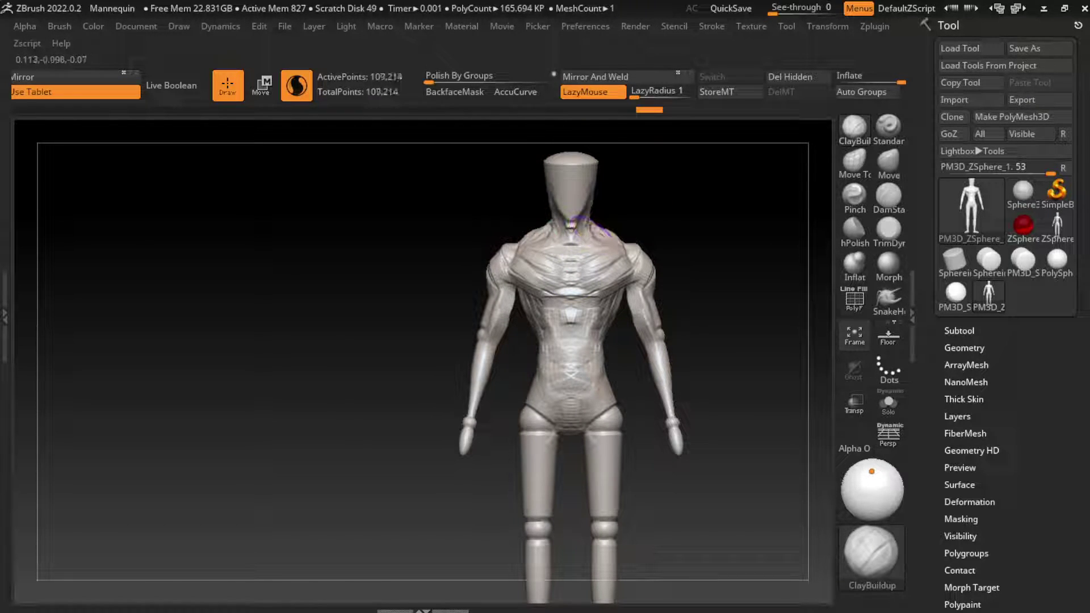
{"action": "key", "text": "ctrl+shift+z"}
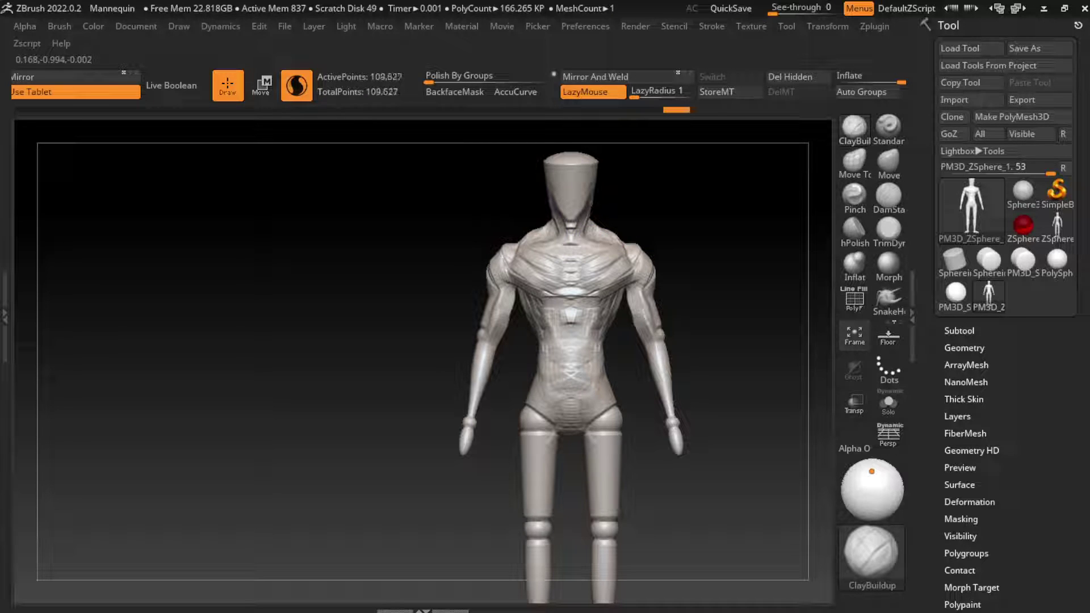
{"action": "key", "text": "ctrl+shift+z"}
{"action": "key", "text": "ctrl+shift+z"}
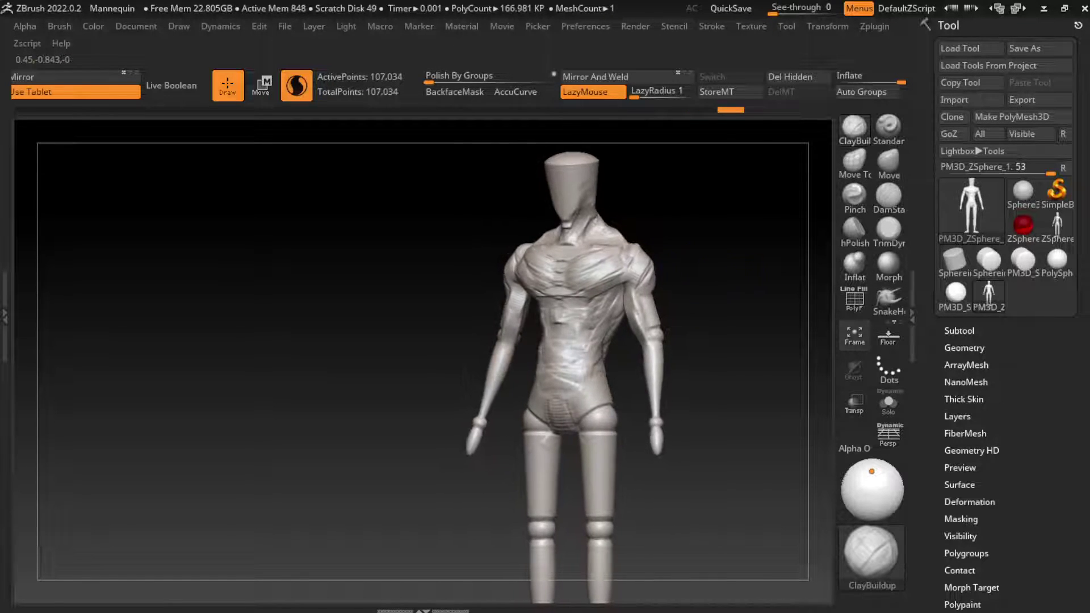
{"action": "key", "text": "ctrl+z"}
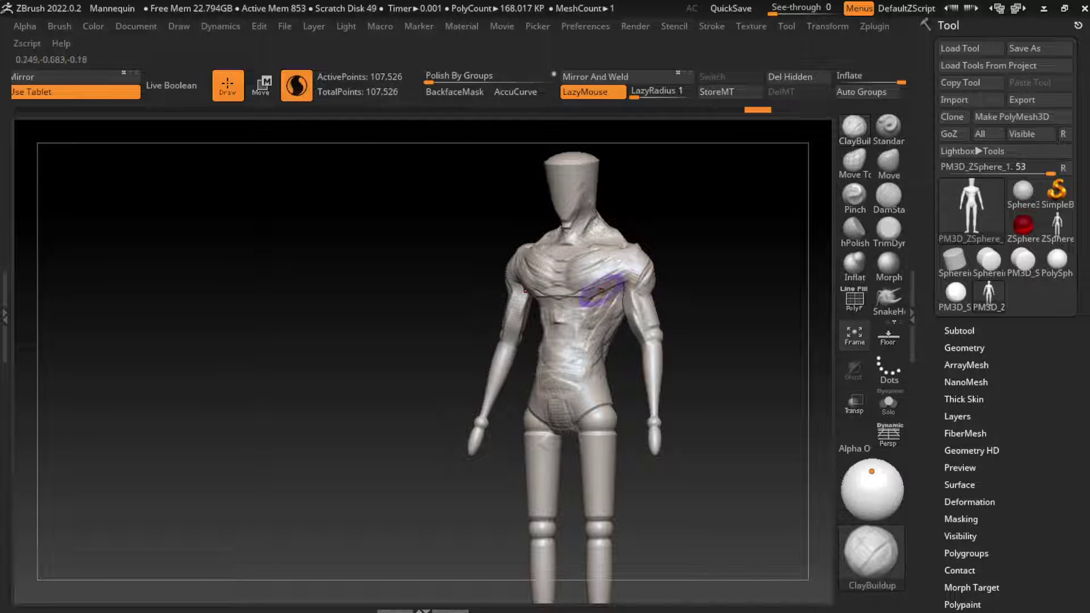
{"action": "key", "text": "ctrl+z"}
{"action": "key", "text": "ctrl+z"}
{"action": "key", "text": "ctrl+z"}
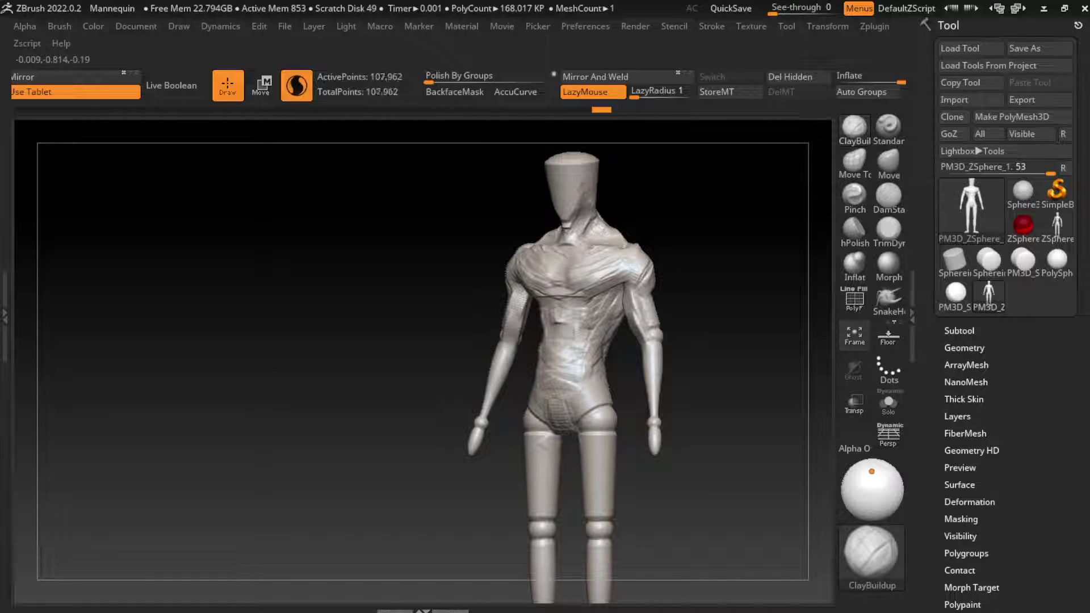
{"action": "key", "text": "ctrl+shift+z"}
{"action": "key", "text": "ctrl+shift+z"}
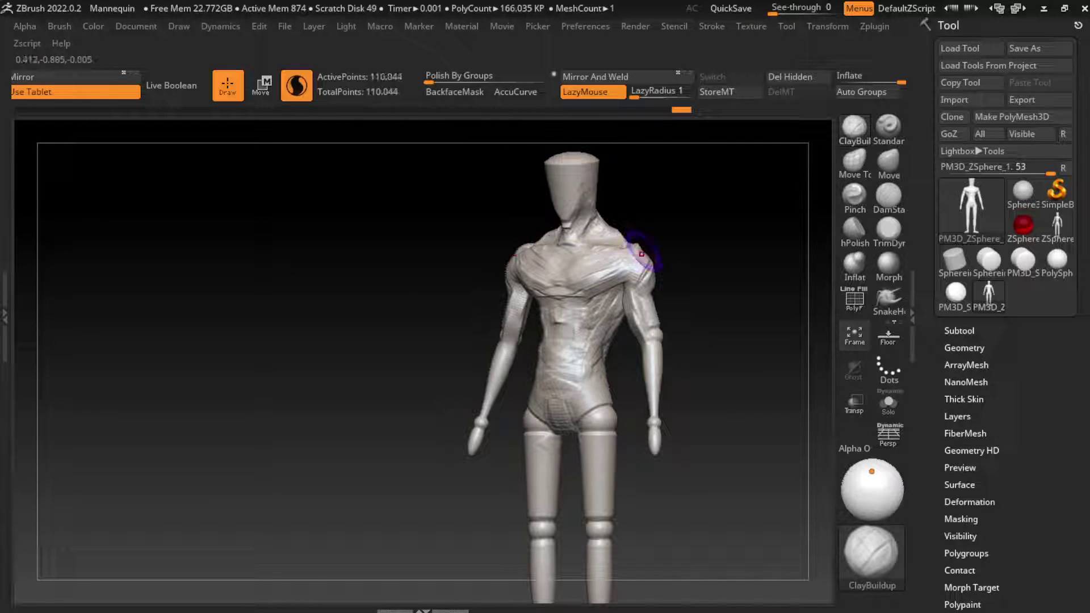
{"action": "key", "text": "ctrl+shift+z"}
{"action": "key", "text": "ctrl+shift+z"}
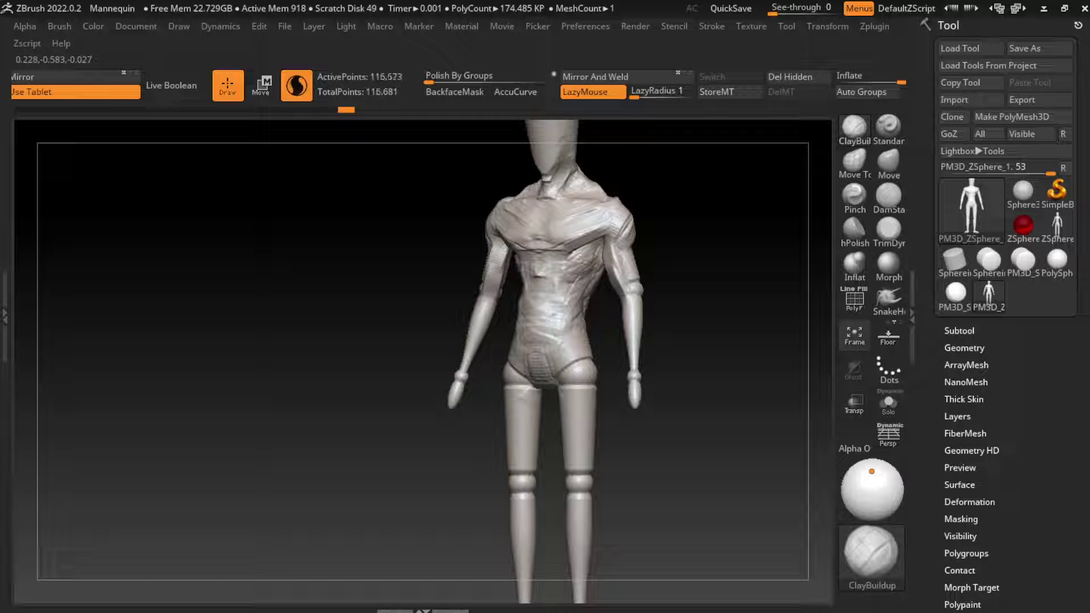
Build up the side of the torso, the groin, pelvis and upper thighs symmetrically
{"action": "left_click_drag", "start_coordinate": [581, 250], "coordinate": [585, 292]}
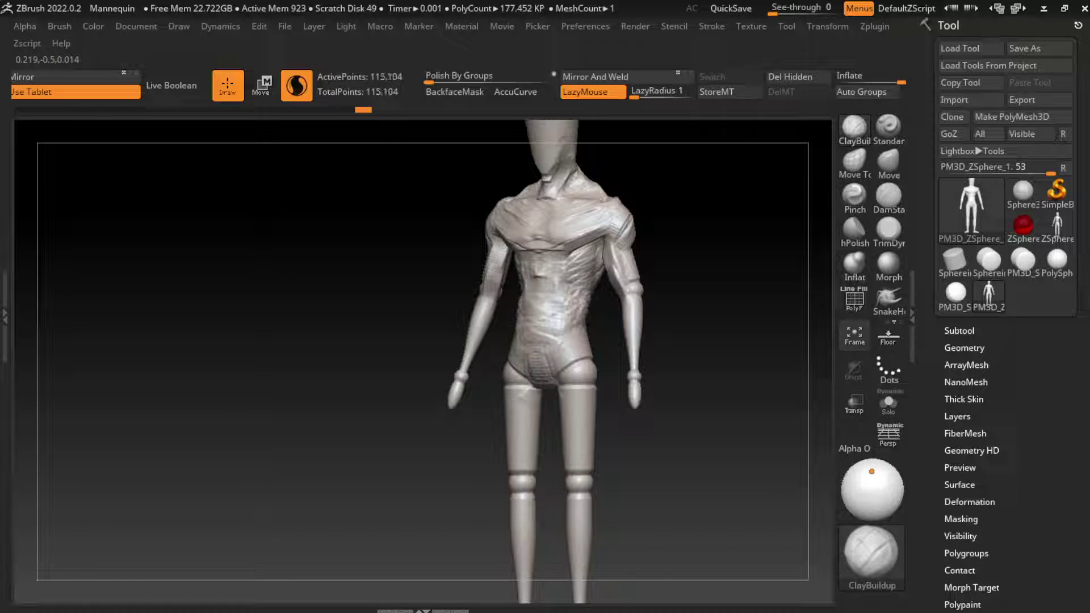
{"action": "mouse_move", "coordinate": [577, 335]}
{"action": "left_mouse_down"}
{"action": "mouse_move", "coordinate": [582, 284]}
{"action": "mouse_move", "coordinate": [570, 360]}
{"action": "mouse_move", "coordinate": [545, 392]}
{"action": "mouse_move", "coordinate": [642, 386]}
{"action": "left_mouse_up"}
{"action": "mouse_move", "coordinate": [511, 397]}
{"action": "left_mouse_down"}
{"action": "mouse_move", "coordinate": [551, 378]}
{"action": "mouse_move", "coordinate": [536, 355]}
{"action": "mouse_move", "coordinate": [553, 355]}
{"action": "left_mouse_up"}
{"action": "left_click_drag", "start_coordinate": [715, 321], "coordinate": [579, 392]}
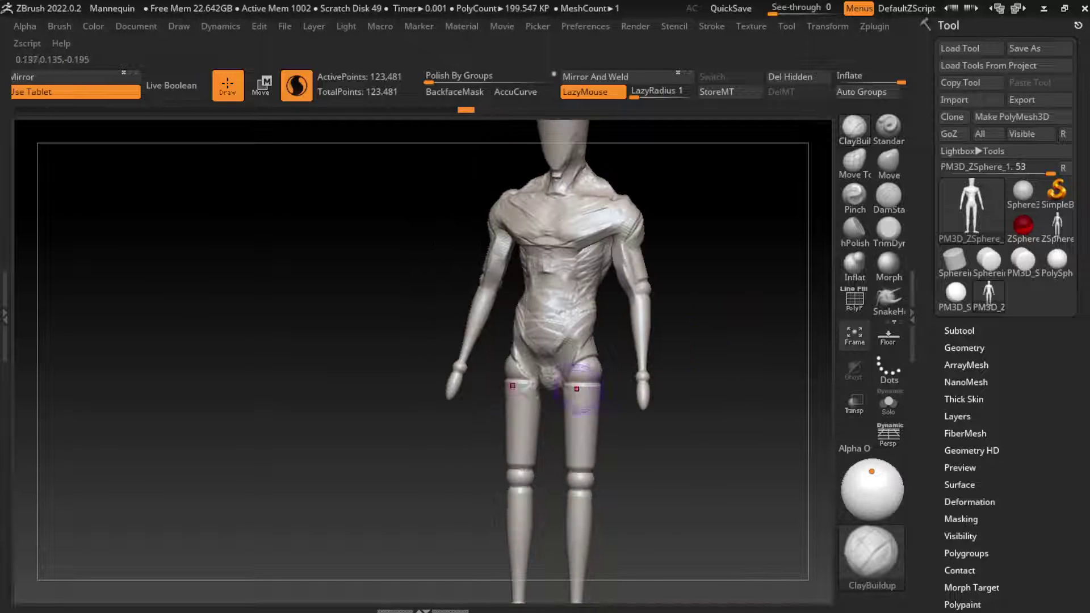
{"action": "left_click_drag", "start_coordinate": [585, 341], "coordinate": [573, 391]}
Shape the hips and lower back, then Shift-smooth the pelvis and crotch
{"action": "left_click_drag", "start_coordinate": [710, 341], "coordinate": [642, 349]}
{"action": "mouse_move", "coordinate": [738, 341]}
{"action": "left_mouse_down"}
{"action": "mouse_move", "coordinate": [670, 340]}
{"action": "mouse_move", "coordinate": [670, 375]}
{"action": "left_mouse_up"}
{"action": "mouse_move", "coordinate": [631, 340]}
{"action": "left_mouse_down"}
{"action": "mouse_move", "coordinate": [664, 391]}
{"action": "mouse_move", "coordinate": [670, 363]}
{"action": "left_mouse_up"}
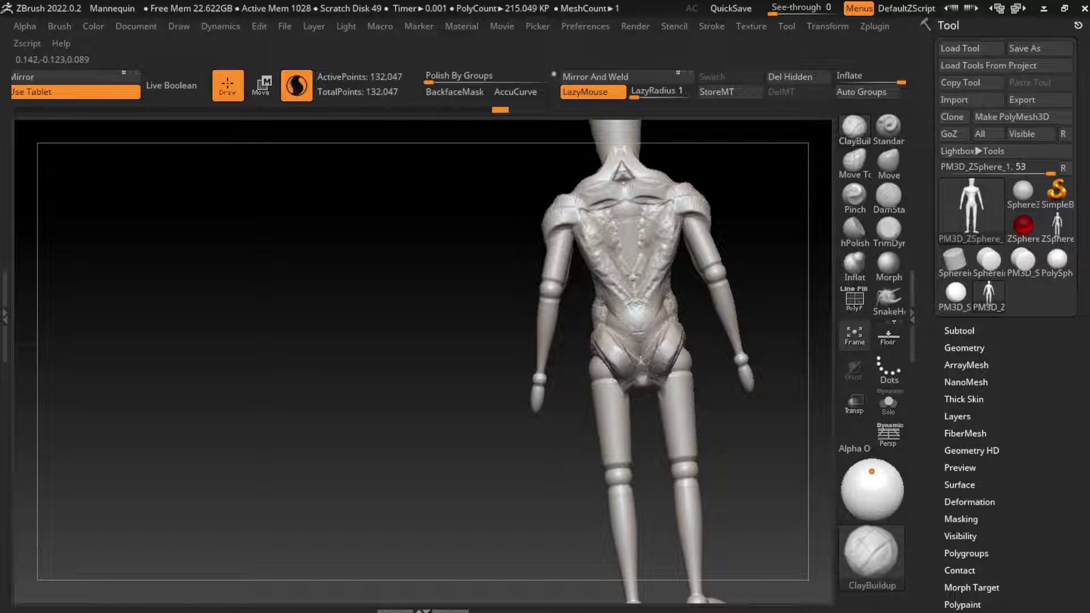
{"action": "mouse_move", "coordinate": [622, 324]}
{"action": "left_mouse_down"}
{"action": "mouse_move", "coordinate": [675, 346]}
{"action": "mouse_move", "coordinate": [667, 378]}
{"action": "mouse_move", "coordinate": [647, 369]}
{"action": "mouse_move", "coordinate": [670, 369]}
{"action": "left_mouse_up"}
{"action": "key", "text": "shift"}
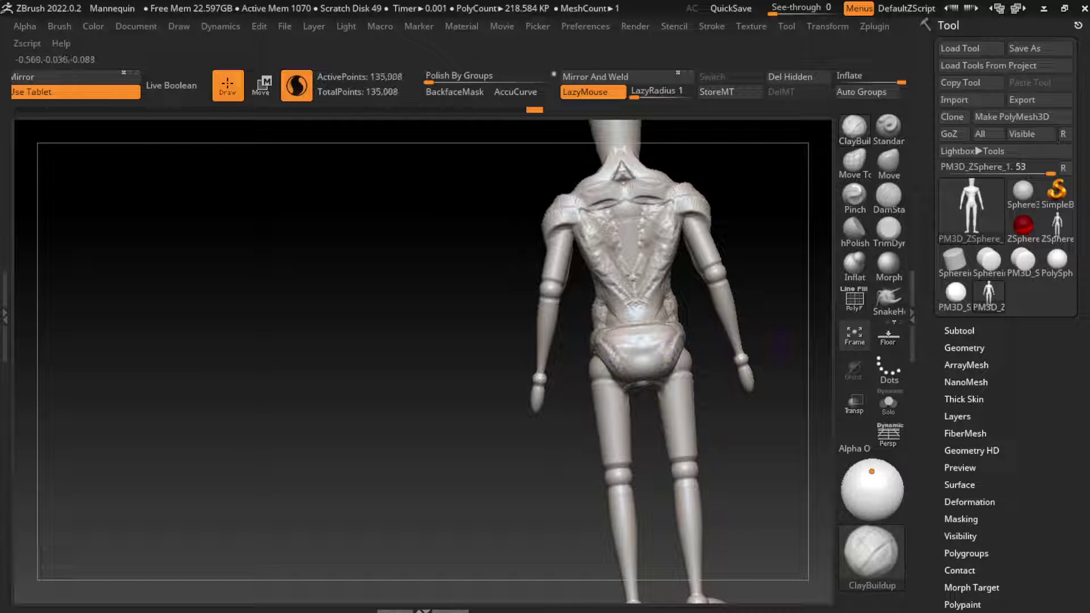
{"action": "mouse_move", "coordinate": [622, 373]}
{"action": "left_mouse_down", "text": "shift"}
{"action": "mouse_move", "coordinate": [670, 341]}
{"action": "mouse_move", "coordinate": [659, 341]}
{"action": "left_mouse_up", "text": "shift"}
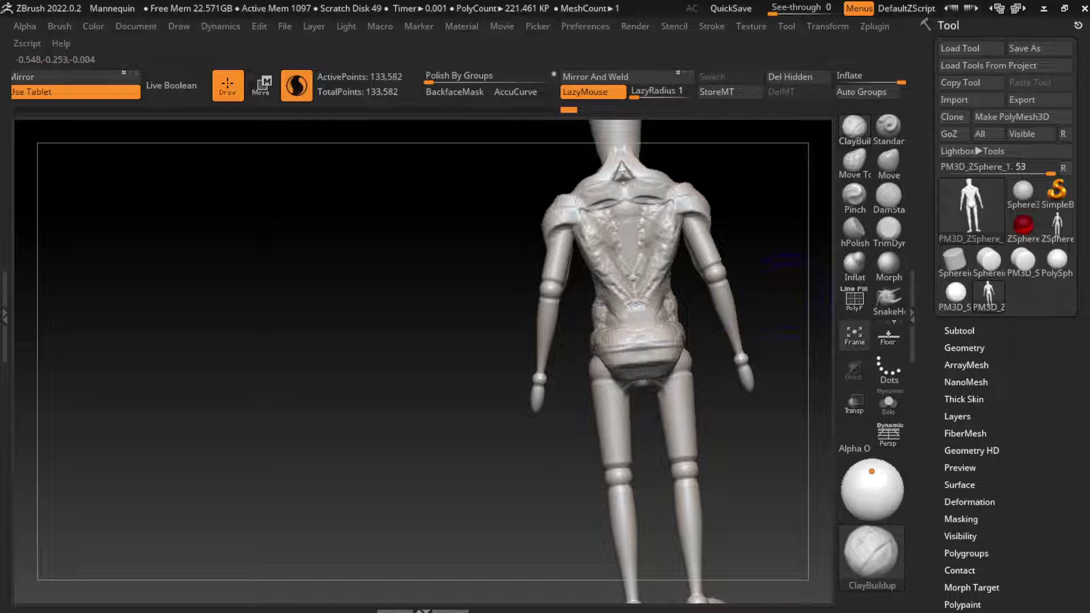
{"action": "mouse_move", "coordinate": [778, 261]}
{"action": "left_mouse_down"}
{"action": "mouse_move", "coordinate": [627, 317]}
{"action": "mouse_move", "coordinate": [730, 450]}
{"action": "mouse_move", "coordinate": [718, 398]}
{"action": "mouse_move", "coordinate": [693, 398]}
{"action": "left_mouse_up"}
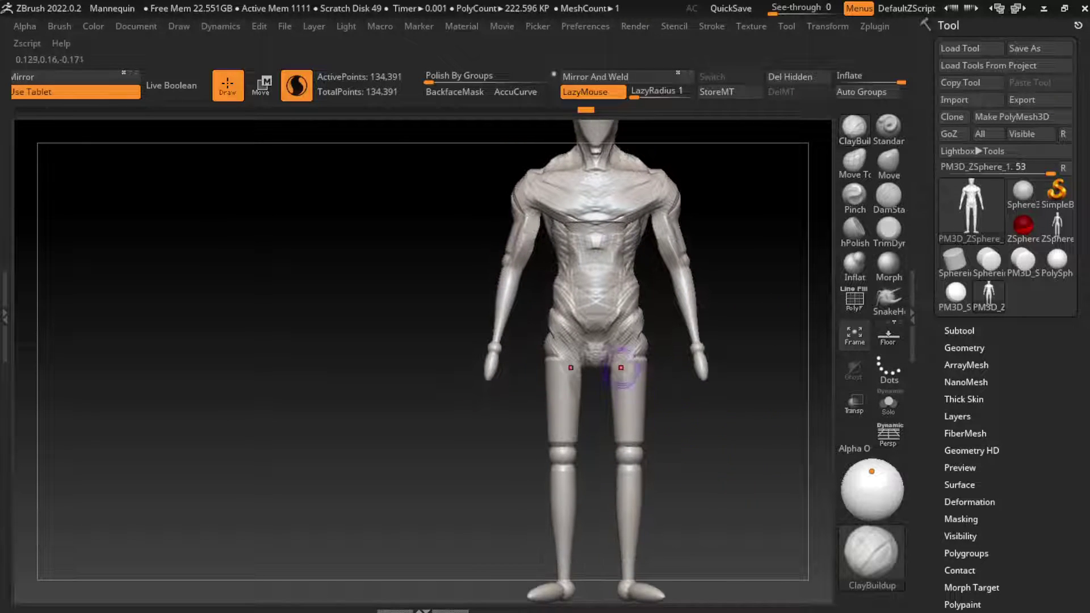
Undo the recent pelvis and thigh strokes back to an earlier sculpt state
{"action": "left_click_drag", "start_coordinate": [661, 434], "coordinate": [682, 465]}
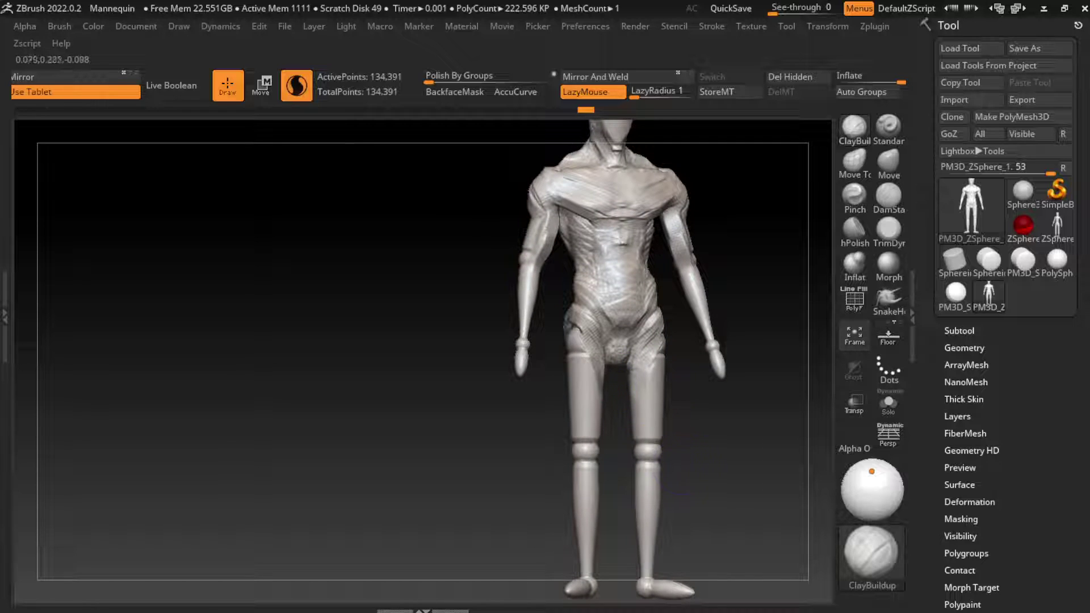
{"action": "key", "text": "ctrl+z"}
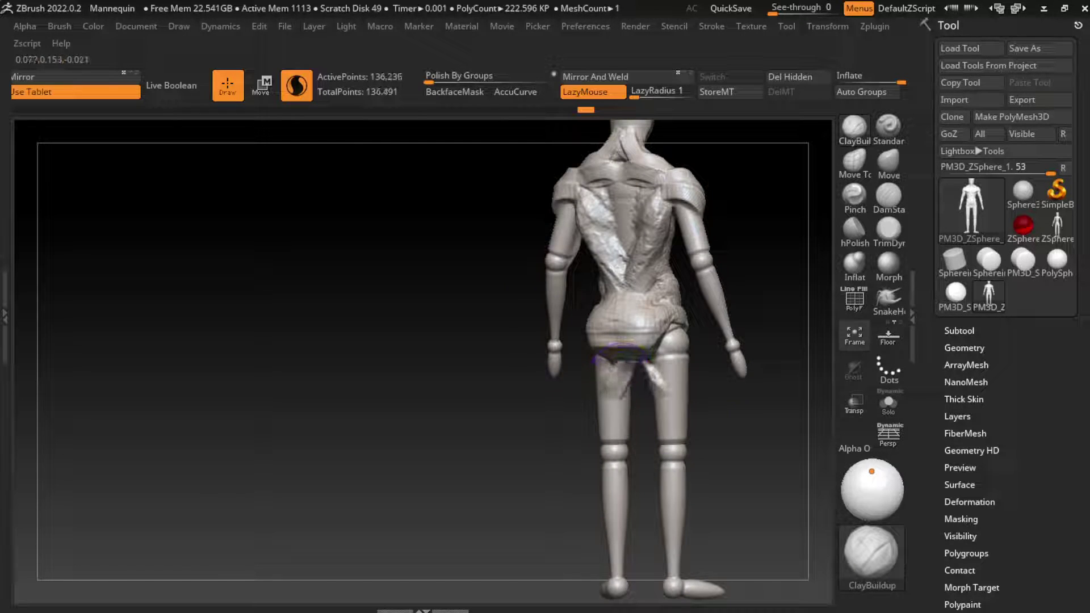
{"action": "key", "text": "ctrl+z"}
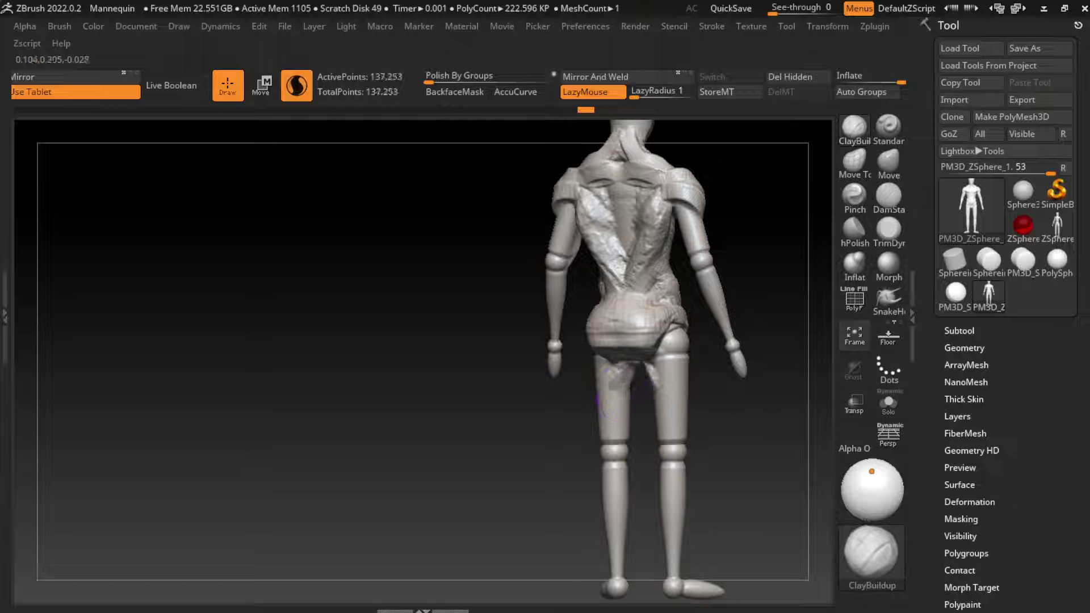
{"action": "key", "text": "ctrl+z"}
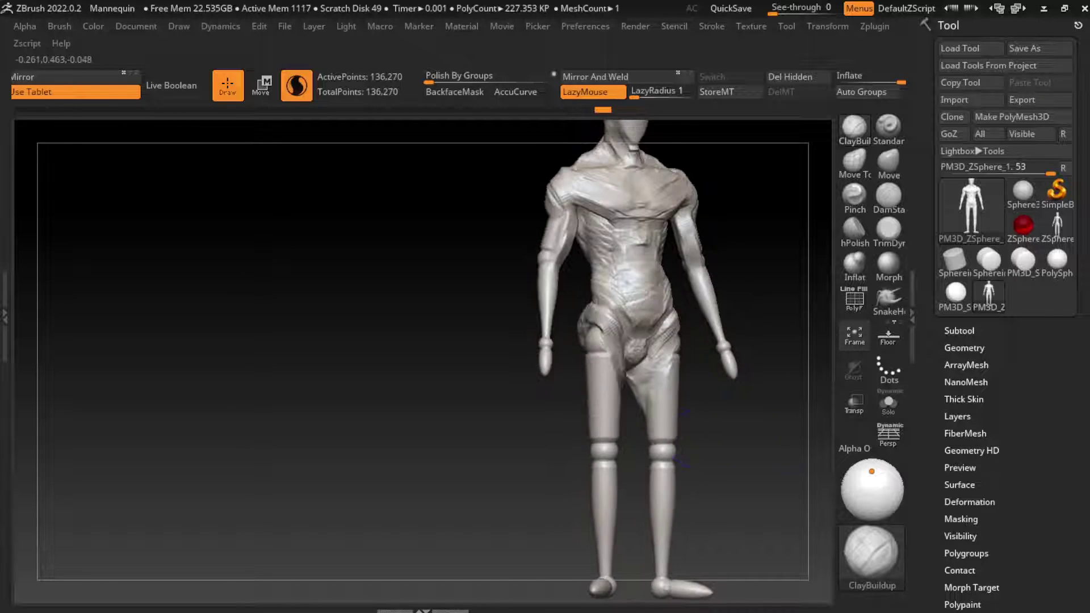
{"action": "key", "text": "ctrl+z"}
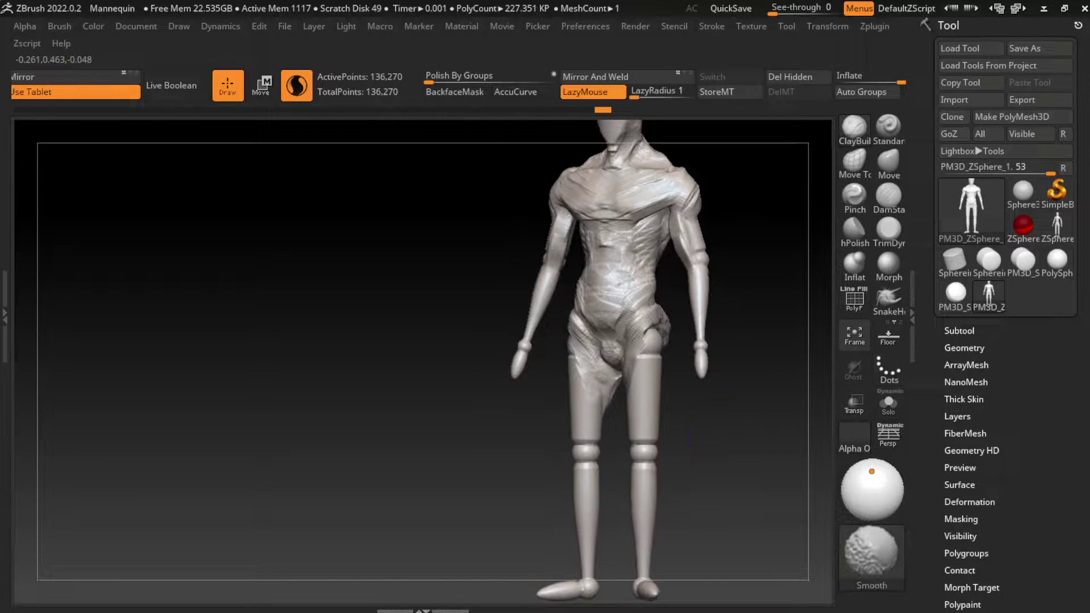
{"action": "key", "text": "ctrl+z"}
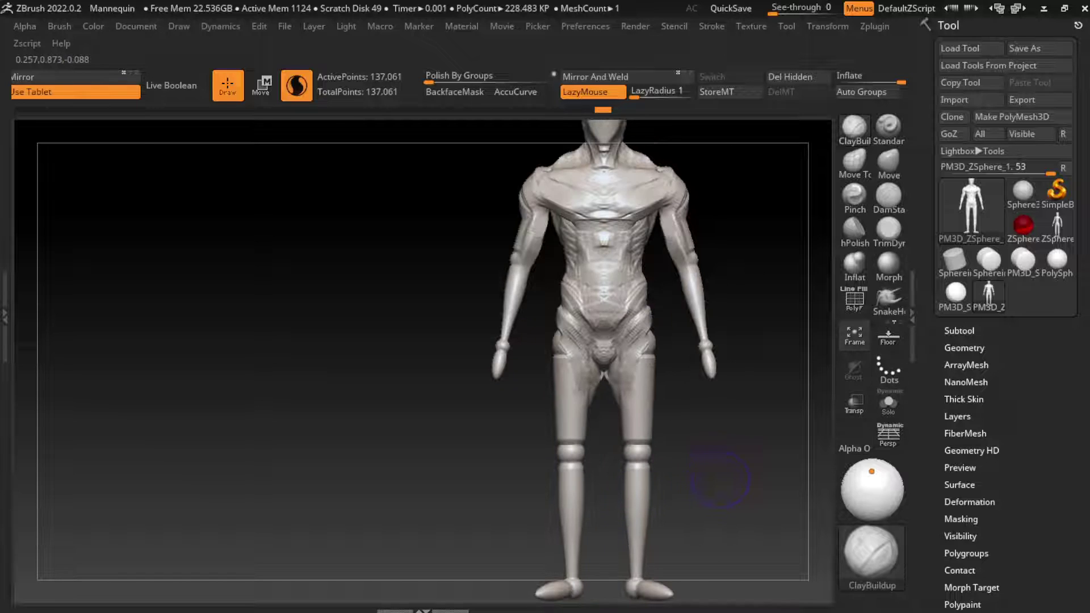
{"action": "key", "text": "ctrl+z"}
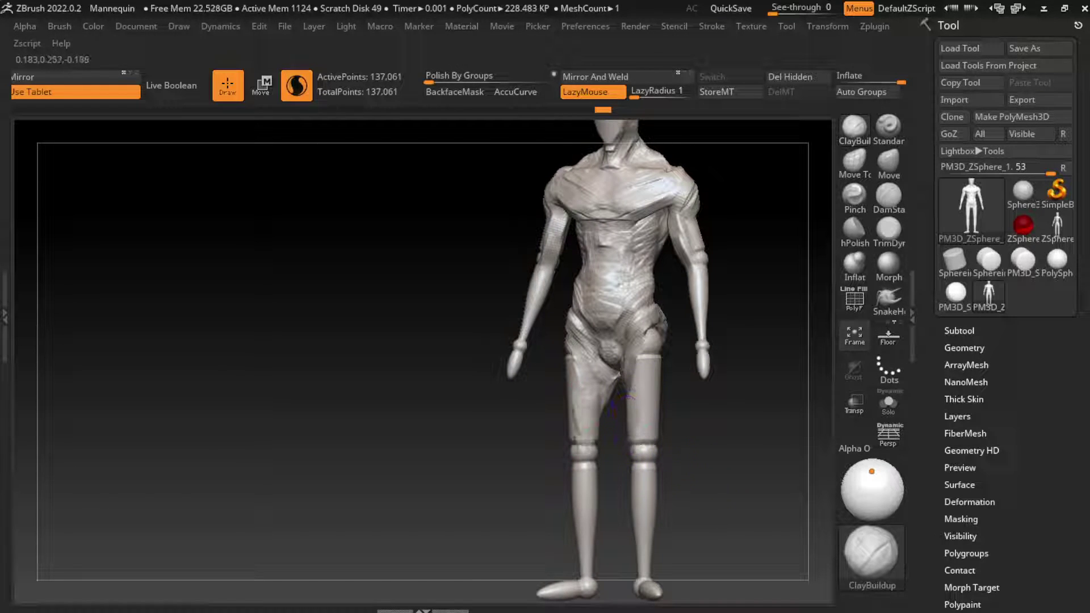
{"action": "key", "text": "ctrl+z"}
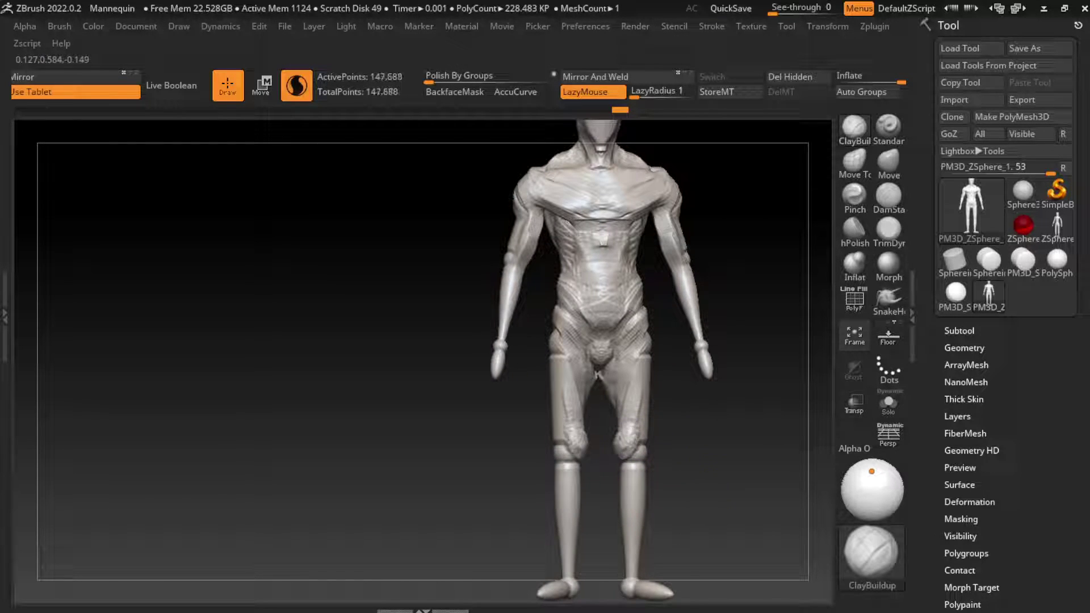
{"action": "key", "text": "ctrl+z"}
{"action": "key", "text": "l"}
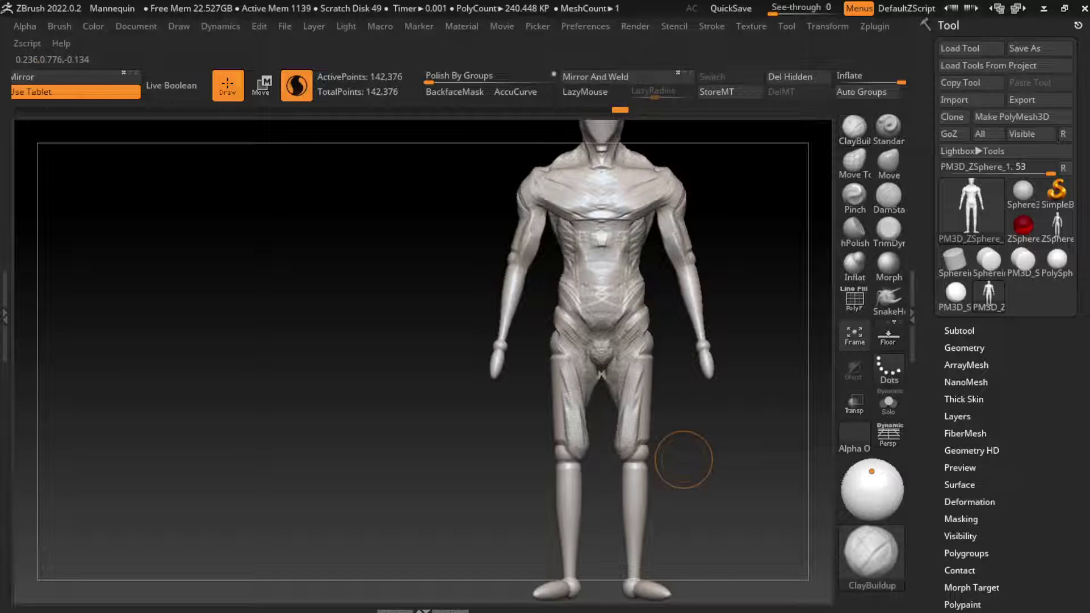
{"action": "key", "text": "l"}
{"action": "key", "text": "ctrl+z"}
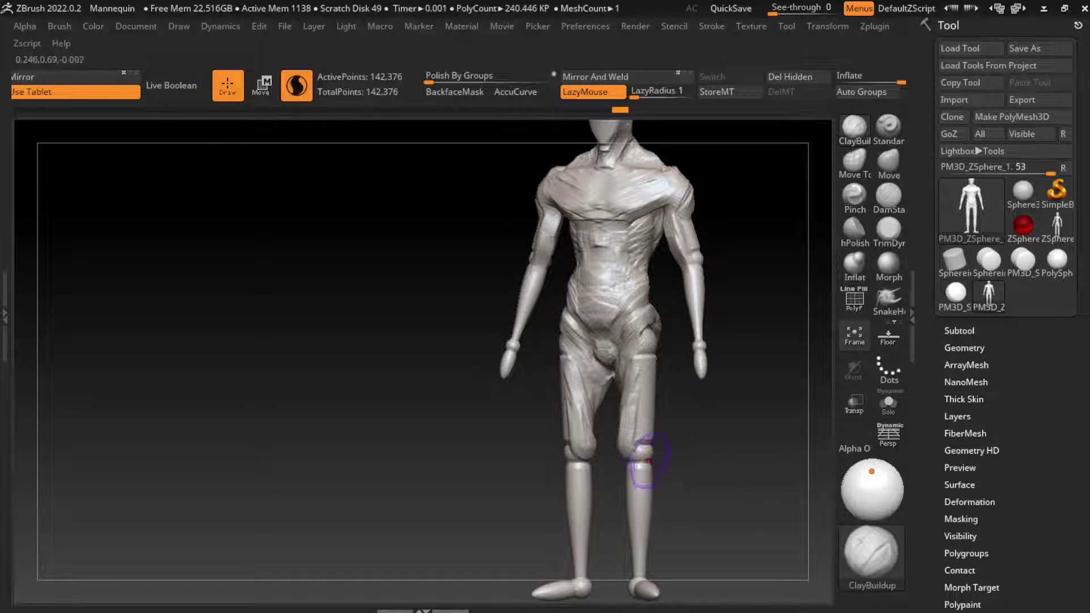
Build up clay on the right knee and upper thigh, undoing unwanted thigh strokes
{"action": "left_click_drag", "start_coordinate": [645, 452], "coordinate": [641, 496]}
{"action": "key", "text": "s"}
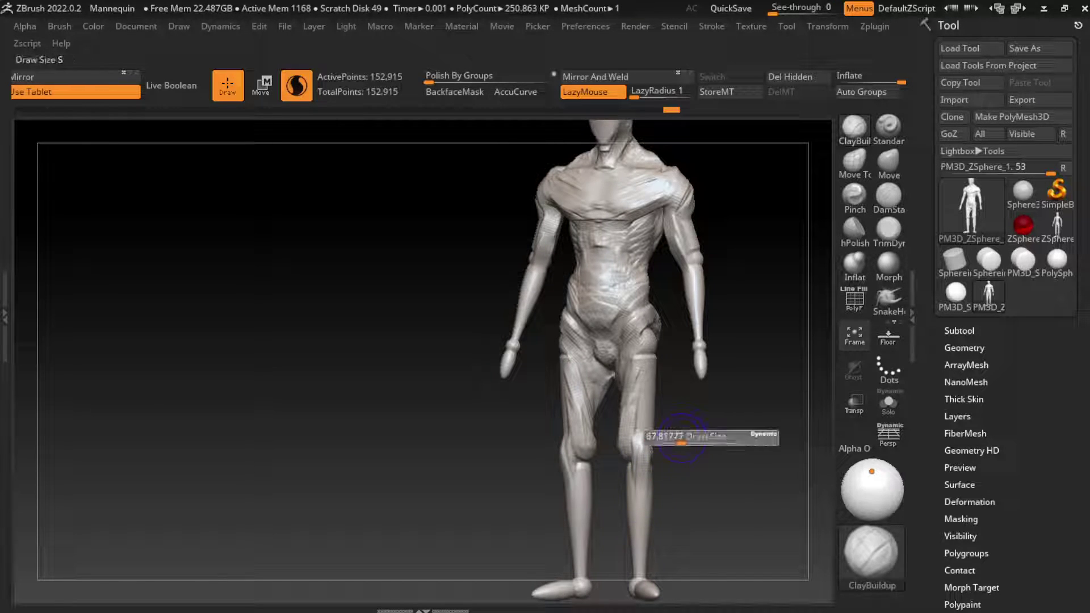
{"action": "left_click_drag", "start_coordinate": [642, 326], "coordinate": [627, 458]}
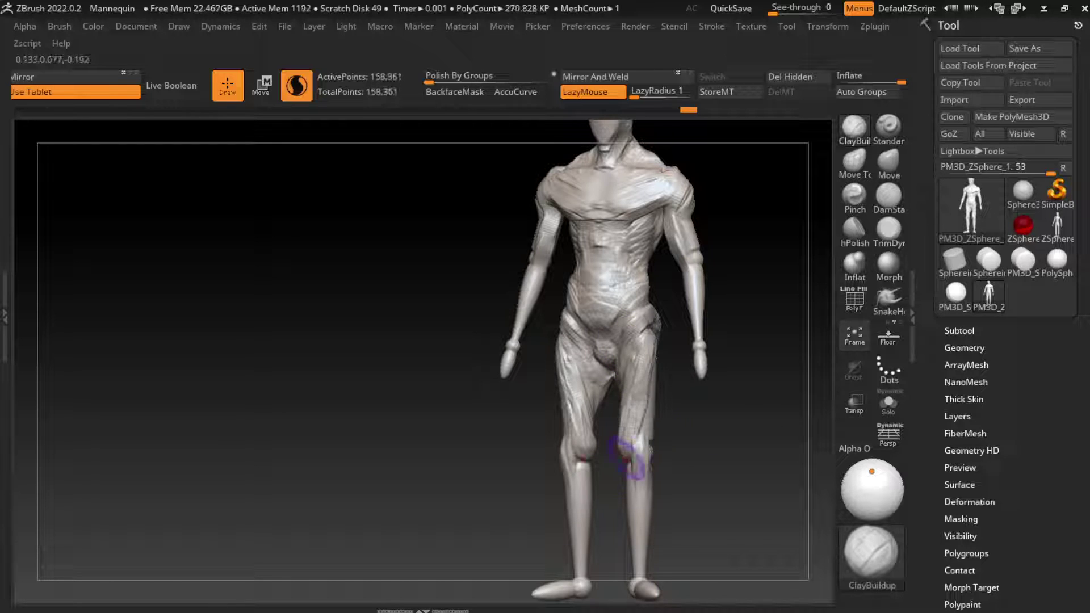
{"action": "mouse_move", "coordinate": [627, 461]}
{"action": "right_mouse_down"}
{"action": "mouse_move", "coordinate": [647, 425]}
{"action": "mouse_move", "coordinate": [667, 474]}
{"action": "right_mouse_up"}
{"action": "key", "text": "ctrl+z"}
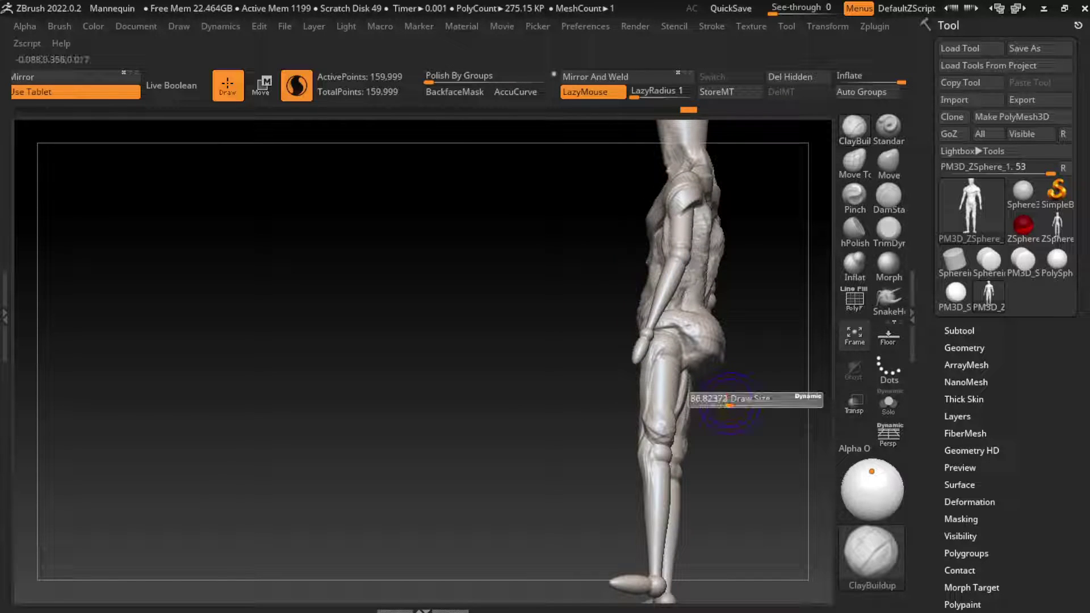
{"action": "mouse_move", "coordinate": [668, 474]}
{"action": "left_mouse_down"}
{"action": "mouse_move", "coordinate": [659, 398]}
{"action": "mouse_move", "coordinate": [670, 349]}
{"action": "left_mouse_up"}
{"action": "key", "text": "ctrl+z"}
{"action": "key", "text": "ctrl+z"}
Undo a stray surface change and build up the outer thighs on both sides
{"action": "mouse_move", "coordinate": [701, 504]}
{"action": "right_mouse_down"}
{"action": "mouse_move", "coordinate": [774, 463]}
{"action": "mouse_move", "coordinate": [769, 473]}
{"action": "right_mouse_up"}
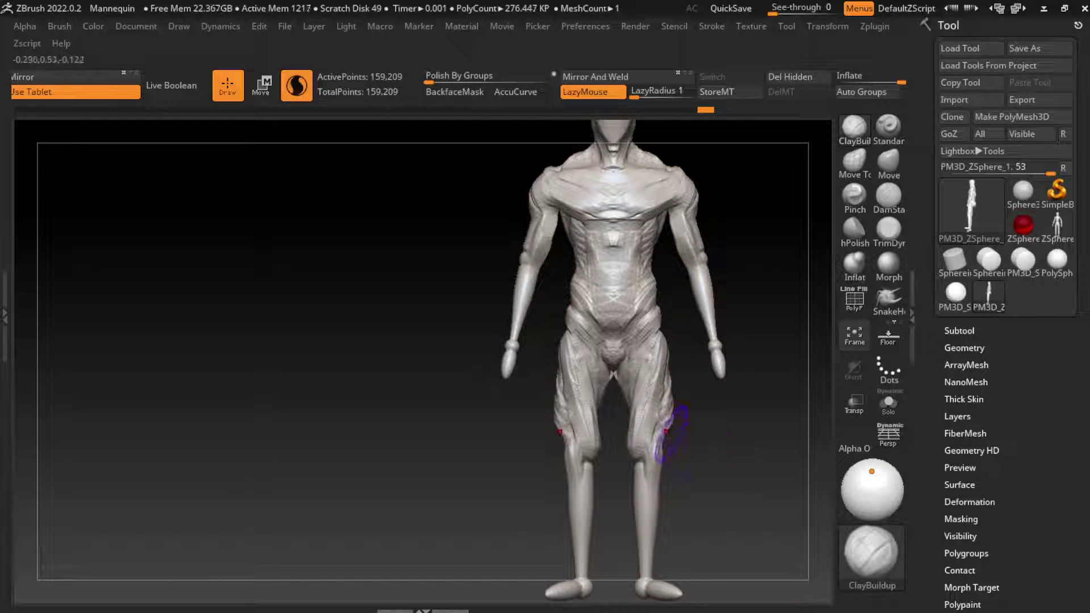
{"action": "left_click_drag", "start_coordinate": [674, 432], "coordinate": [679, 431], "text": "ctrl"}
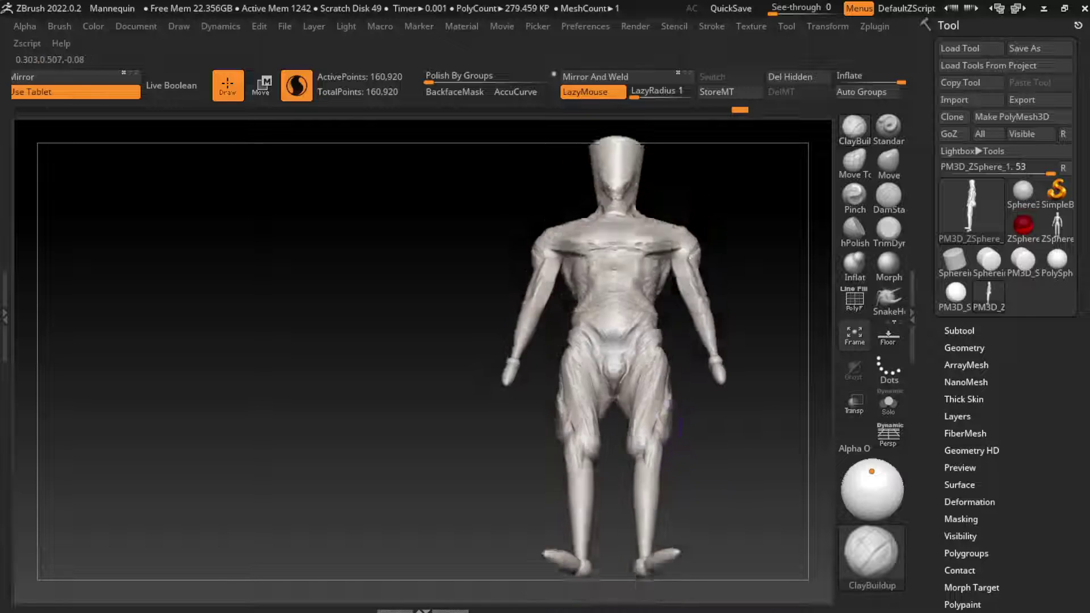
{"action": "key", "text": "ctrl+z"}
{"action": "right_click_drag", "start_coordinate": [699, 457], "coordinate": [653, 398]}
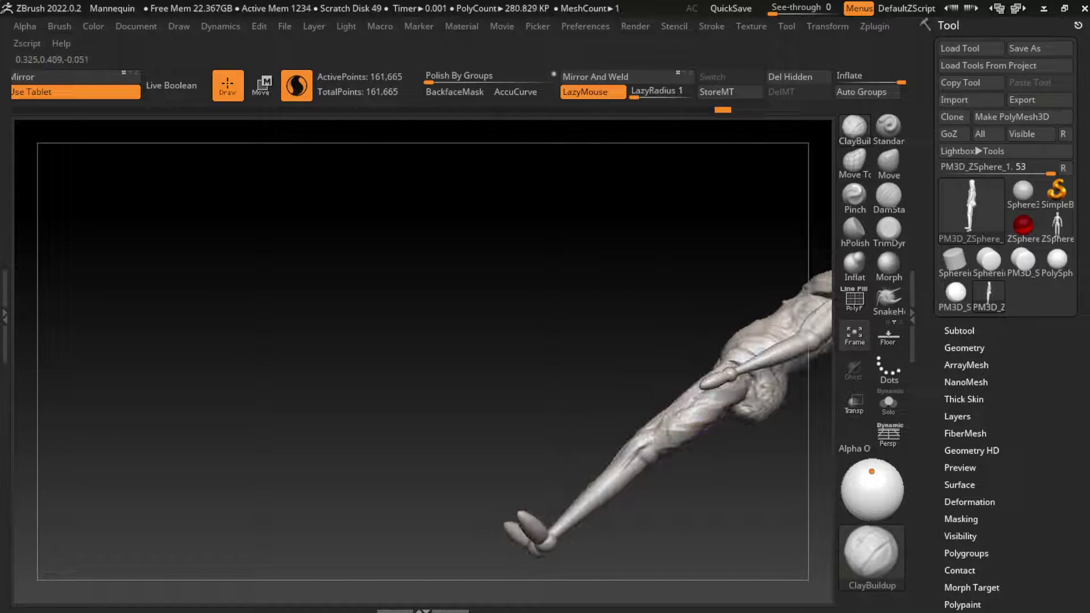
{"action": "right_click_drag", "start_coordinate": [721, 403], "coordinate": [679, 431], "text": "shift"}
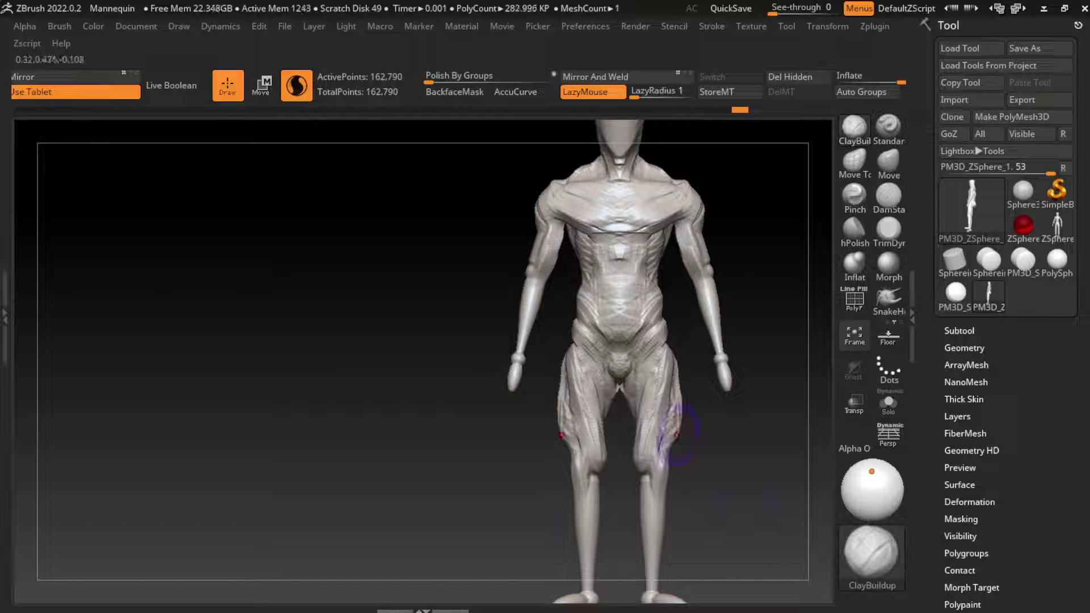
{"action": "left_click_drag", "start_coordinate": [678, 432], "coordinate": [673, 369]}
{"action": "mouse_move", "coordinate": [732, 485]}
{"action": "right_mouse_down"}
{"action": "mouse_move", "coordinate": [706, 477]}
{"action": "mouse_move", "coordinate": [721, 448]}
{"action": "mouse_move", "coordinate": [755, 437]}
{"action": "right_mouse_up"}
Build up the buttocks, hips, lower back and backs of the thighs from behind
{"action": "mouse_move", "coordinate": [608, 295]}
{"action": "left_mouse_down"}
{"action": "mouse_move", "coordinate": [653, 301]}
{"action": "mouse_move", "coordinate": [653, 352]}
{"action": "left_mouse_up"}
{"action": "right_click_drag", "start_coordinate": [653, 352], "coordinate": [628, 316]}
{"action": "mouse_move", "coordinate": [605, 301]}
{"action": "left_mouse_down"}
{"action": "mouse_move", "coordinate": [687, 318]}
{"action": "mouse_move", "coordinate": [693, 295]}
{"action": "mouse_move", "coordinate": [619, 318]}
{"action": "mouse_move", "coordinate": [603, 369]}
{"action": "left_mouse_up"}
{"action": "left_click_drag", "start_coordinate": [602, 282], "coordinate": [614, 398]}
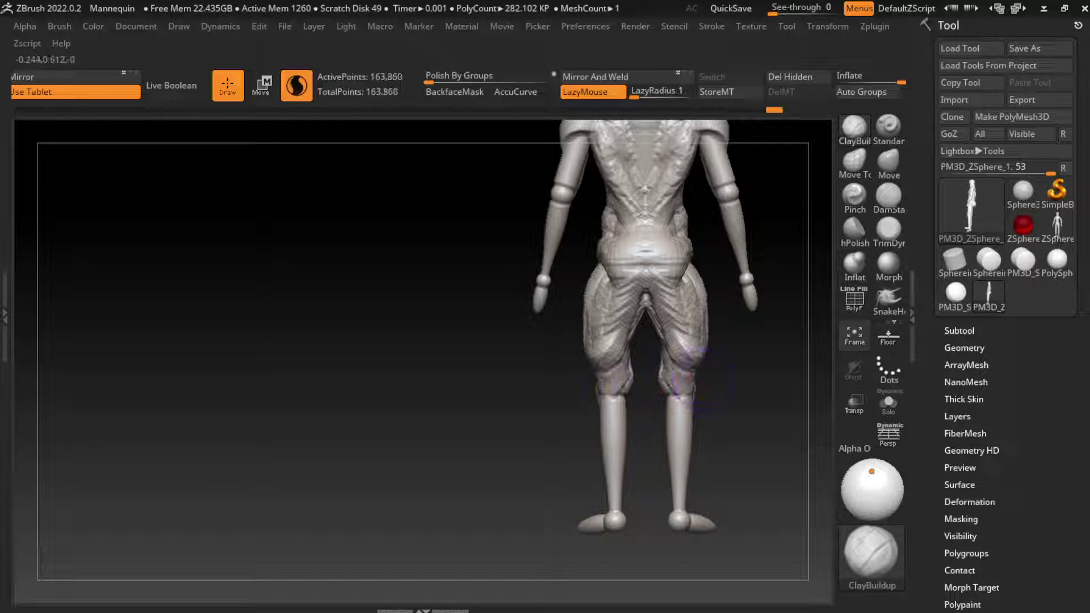
{"action": "mouse_move", "coordinate": [614, 398]}
{"action": "right_mouse_down"}
{"action": "mouse_move", "coordinate": [738, 398]}
{"action": "mouse_move", "coordinate": [653, 318]}
{"action": "right_mouse_up"}
{"action": "left_click_drag", "start_coordinate": [639, 330], "coordinate": [642, 369]}
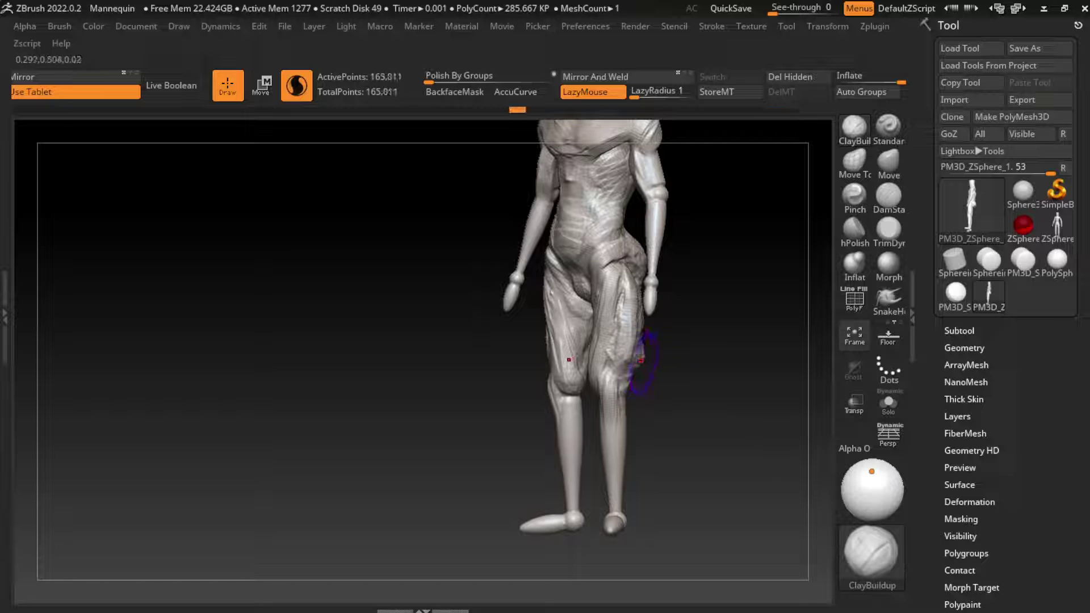
{"action": "right_click_drag", "start_coordinate": [670, 409], "coordinate": [709, 420]}
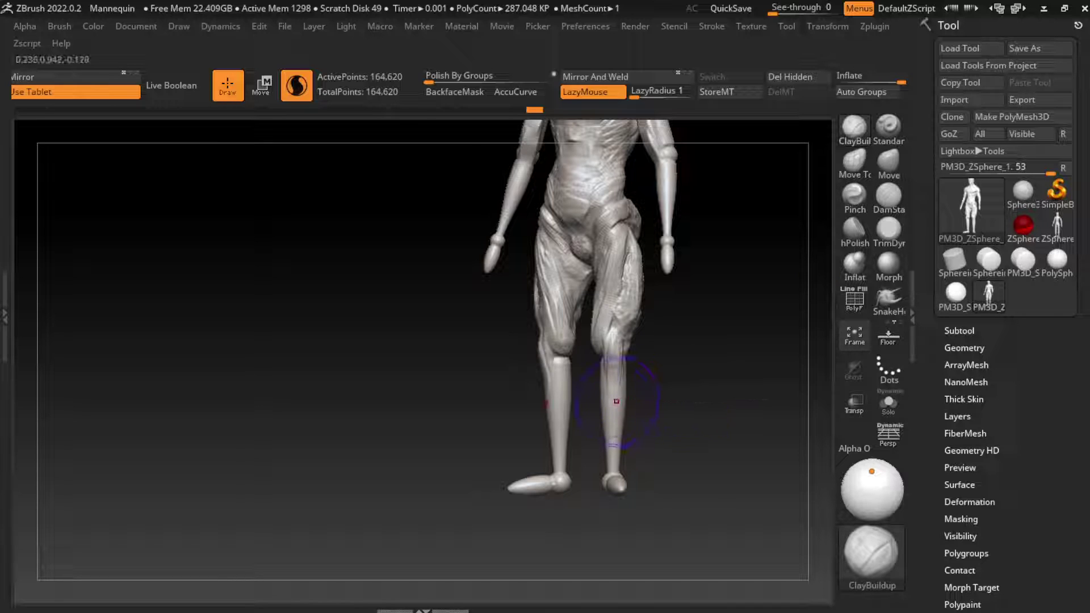
Nudge the shins slightly with the Move brush, checking from a three-quarter view
{"action": "key", "text": "b"}
{"action": "key", "text": "m"}
{"action": "key", "text": "v"}
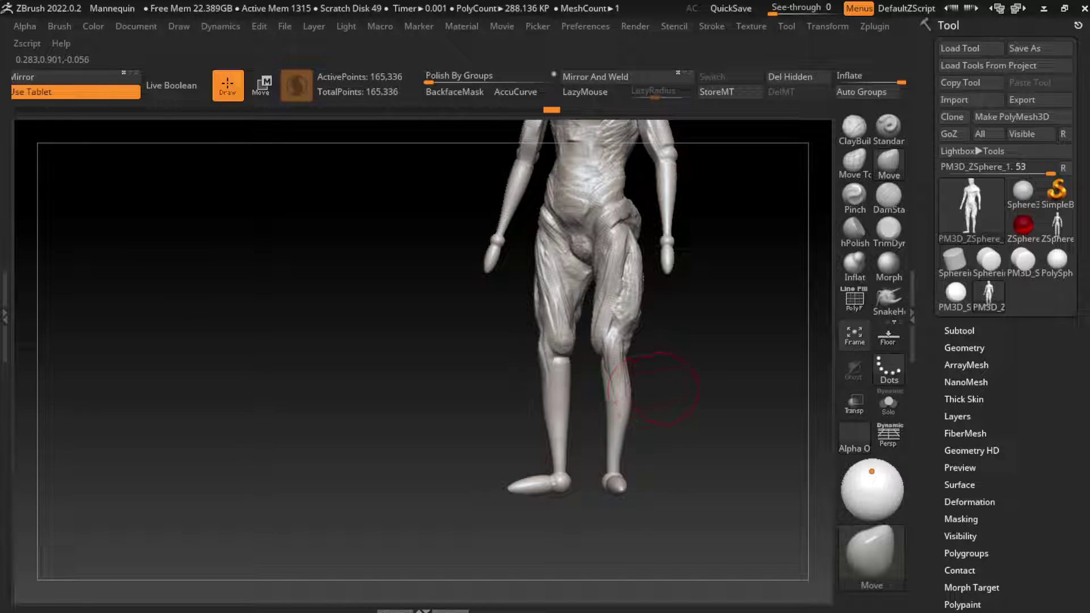
{"action": "mouse_move", "coordinate": [653, 388]}
{"action": "left_mouse_down"}
{"action": "mouse_move", "coordinate": [614, 346]}
{"action": "mouse_move", "coordinate": [580, 340]}
{"action": "left_mouse_up"}
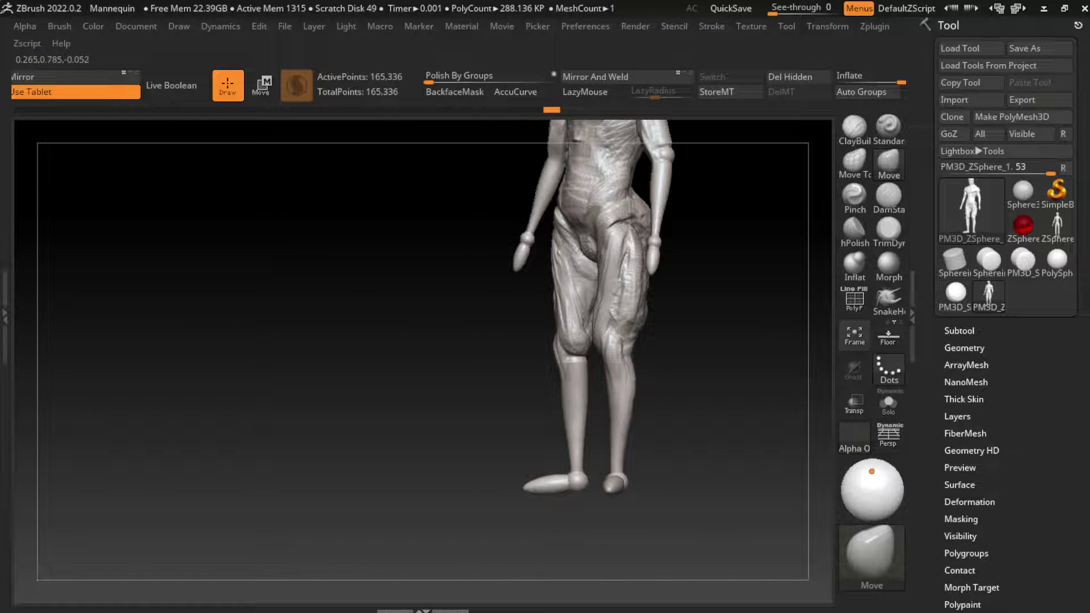
{"action": "mouse_move", "coordinate": [625, 423]}
{"action": "left_mouse_down"}
{"action": "mouse_move", "coordinate": [704, 341]}
{"action": "mouse_move", "coordinate": [673, 427]}
{"action": "mouse_move", "coordinate": [636, 421]}
{"action": "left_mouse_up"}
Resize the brush and add ClayBuildup to both lower legs, shins and ankles
{"action": "key", "text": "s"}
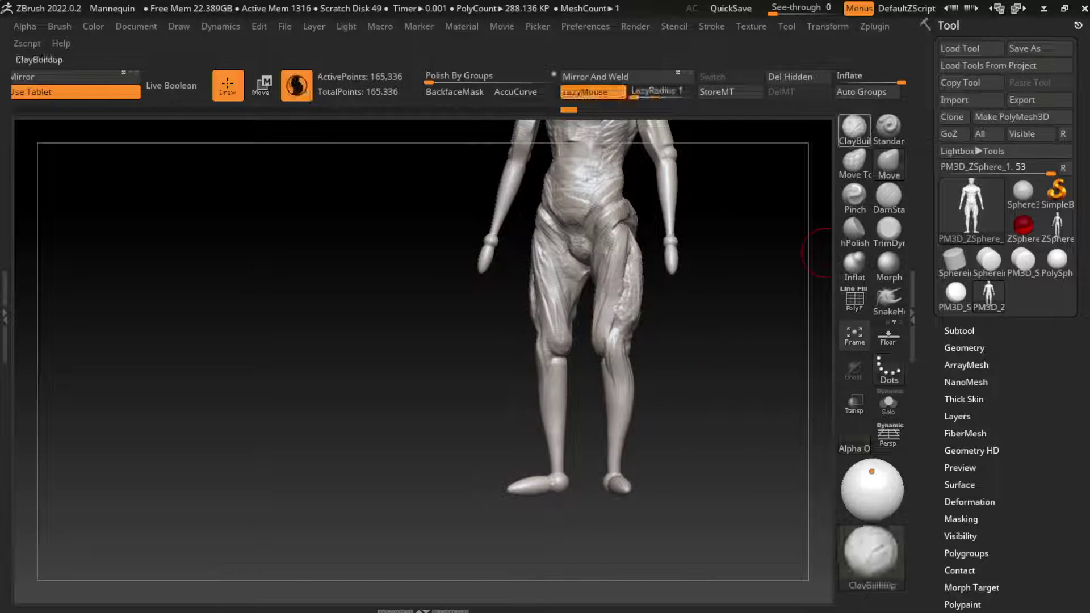
{"action": "key", "text": "b"}
{"action": "key", "text": "c"}
{"action": "key", "text": "b"}
{"action": "mouse_move", "coordinate": [604, 318]}
{"action": "left_mouse_down"}
{"action": "mouse_move", "coordinate": [608, 382]}
{"action": "mouse_move", "coordinate": [710, 355]}
{"action": "mouse_move", "coordinate": [625, 354]}
{"action": "mouse_move", "coordinate": [670, 369]}
{"action": "mouse_move", "coordinate": [623, 447]}
{"action": "left_mouse_up"}
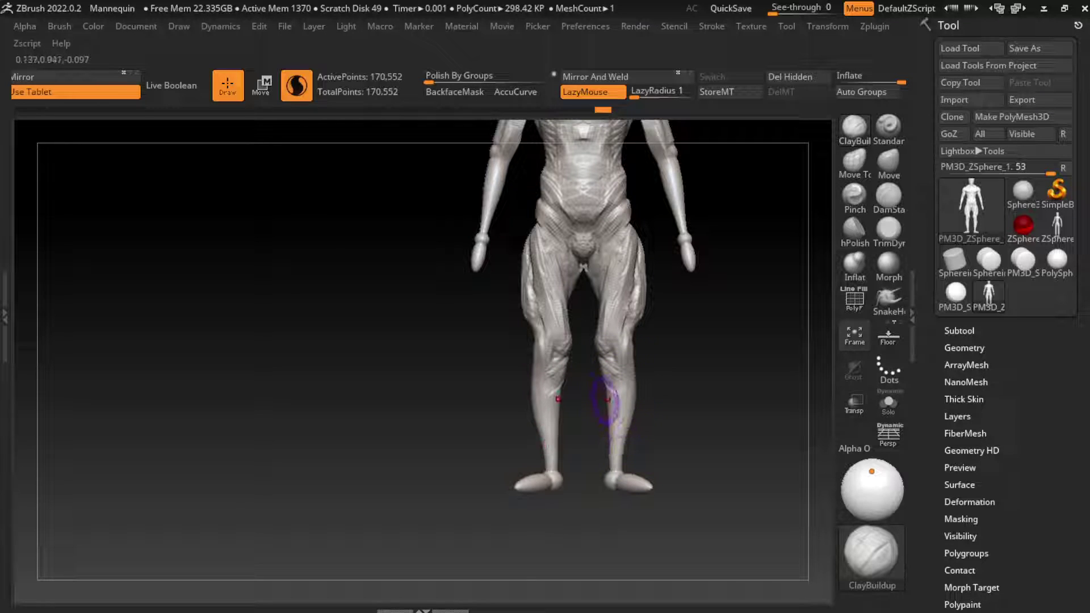
{"action": "left_click", "coordinate": [608, 472]}
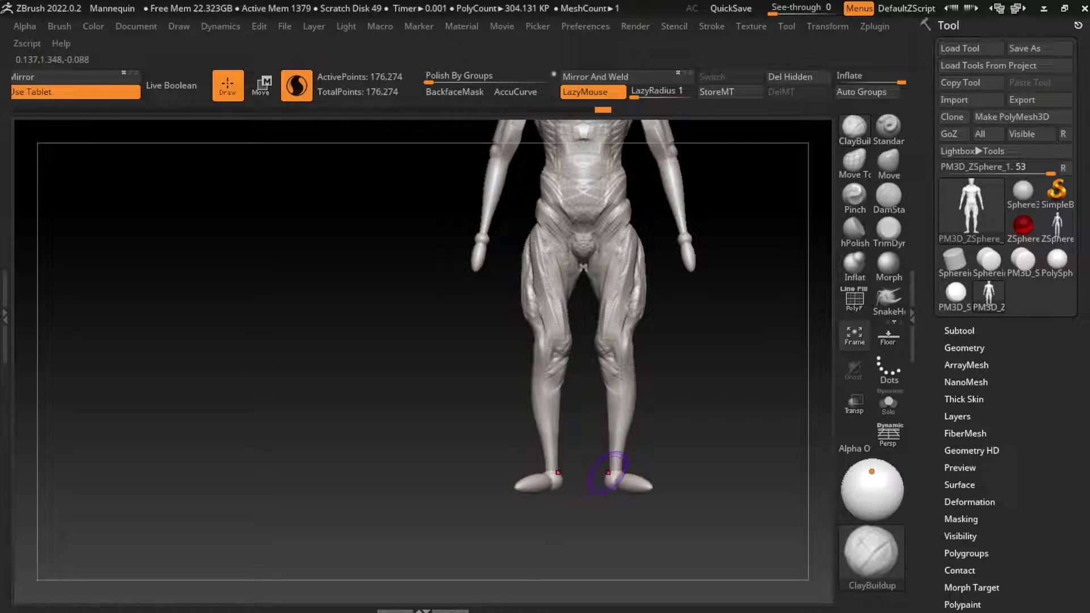
{"action": "left_click", "coordinate": [609, 376]}
{"action": "left_click_drag", "start_coordinate": [608, 376], "coordinate": [631, 379]}
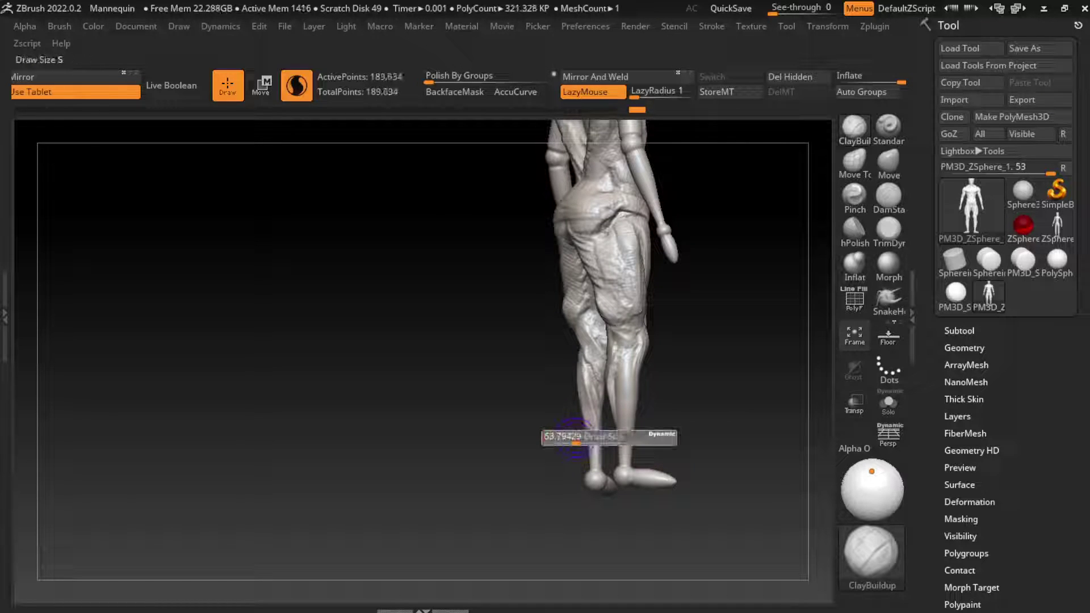
{"action": "left_click", "coordinate": [589, 434]}
{"action": "left_click", "coordinate": [593, 454]}
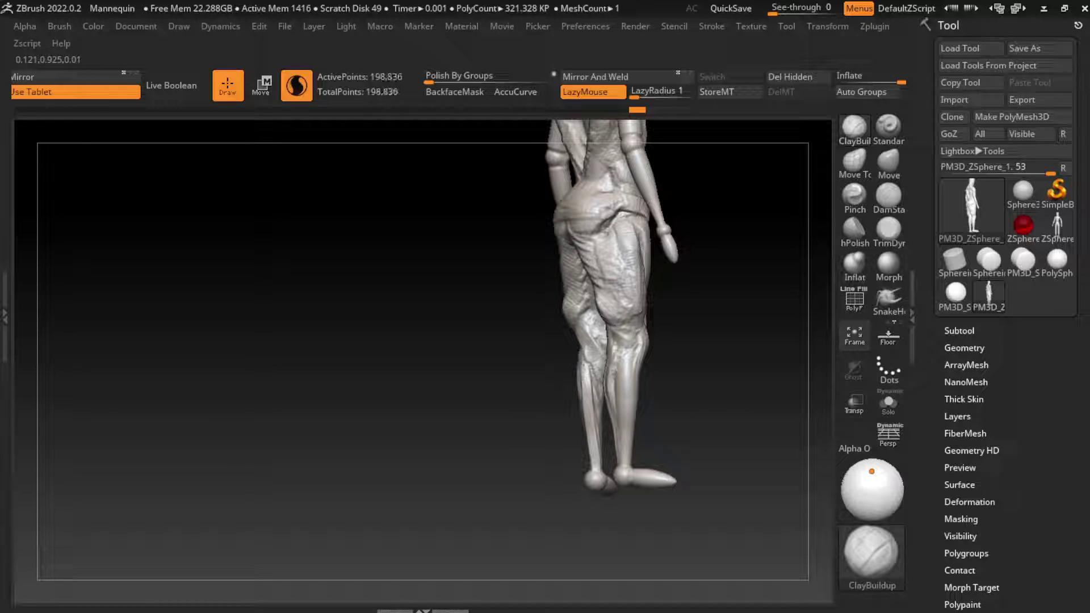
{"action": "mouse_move", "coordinate": [624, 397]}
{"action": "left_mouse_down"}
{"action": "mouse_move", "coordinate": [688, 360]}
{"action": "mouse_move", "coordinate": [593, 412]}
{"action": "mouse_move", "coordinate": [665, 378]}
{"action": "left_mouse_up"}
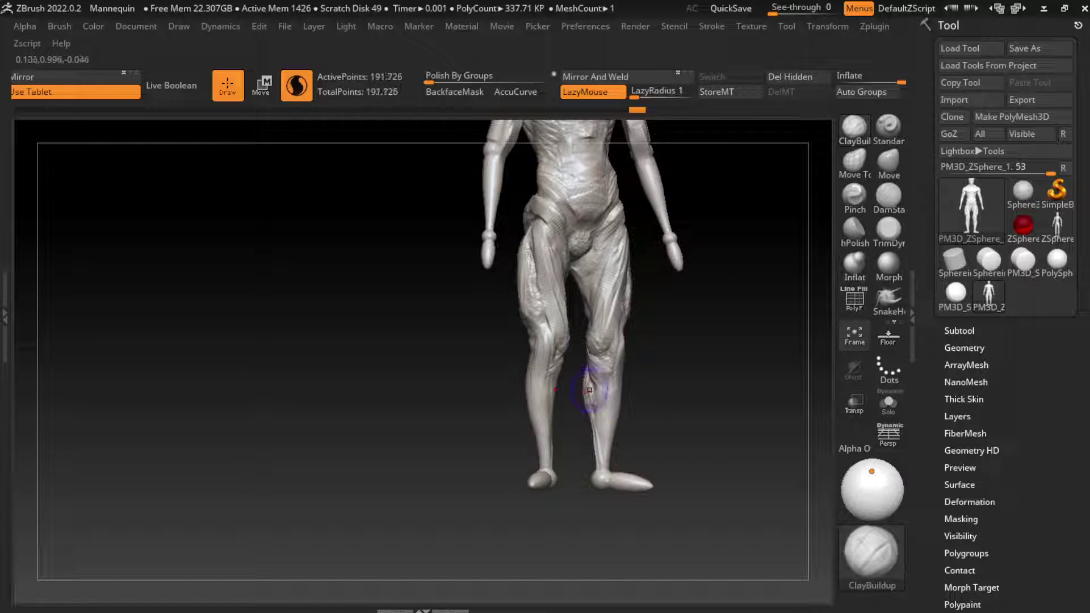
Sculpt and refine the lower right leg from front and side views
{"action": "left_click_drag", "start_coordinate": [589, 390], "coordinate": [618, 349]}
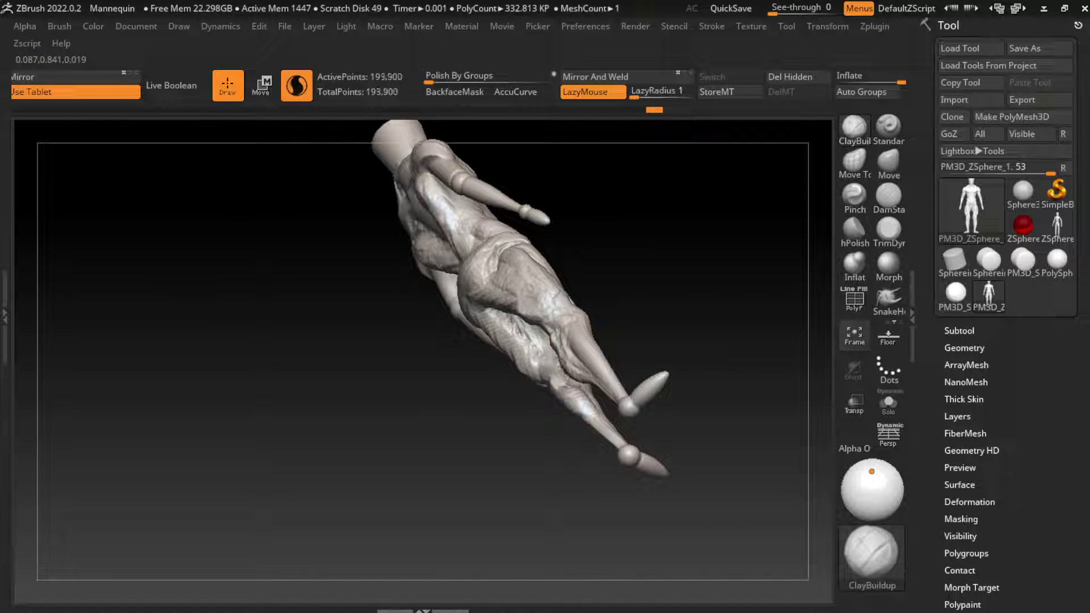
{"action": "left_click_drag", "start_coordinate": [682, 340], "coordinate": [725, 369], "text": "shift"}
{"action": "left_click_drag", "start_coordinate": [571, 392], "coordinate": [585, 417]}
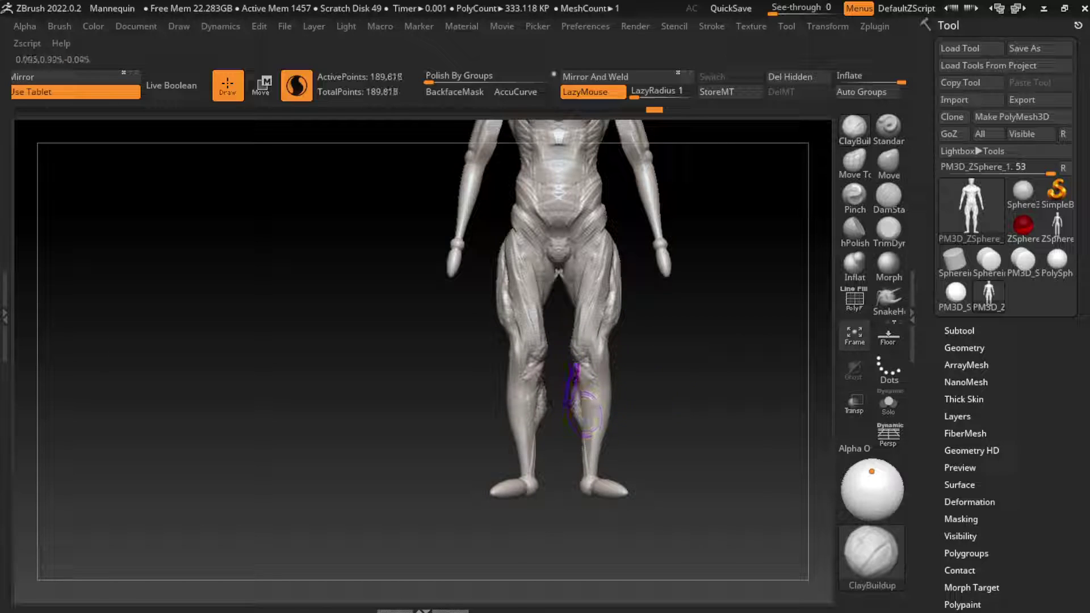
{"action": "mouse_move", "coordinate": [707, 395]}
{"action": "left_mouse_down"}
{"action": "mouse_move", "coordinate": [618, 395]}
{"action": "mouse_move", "coordinate": [563, 412]}
{"action": "mouse_move", "coordinate": [565, 443]}
{"action": "left_mouse_up"}
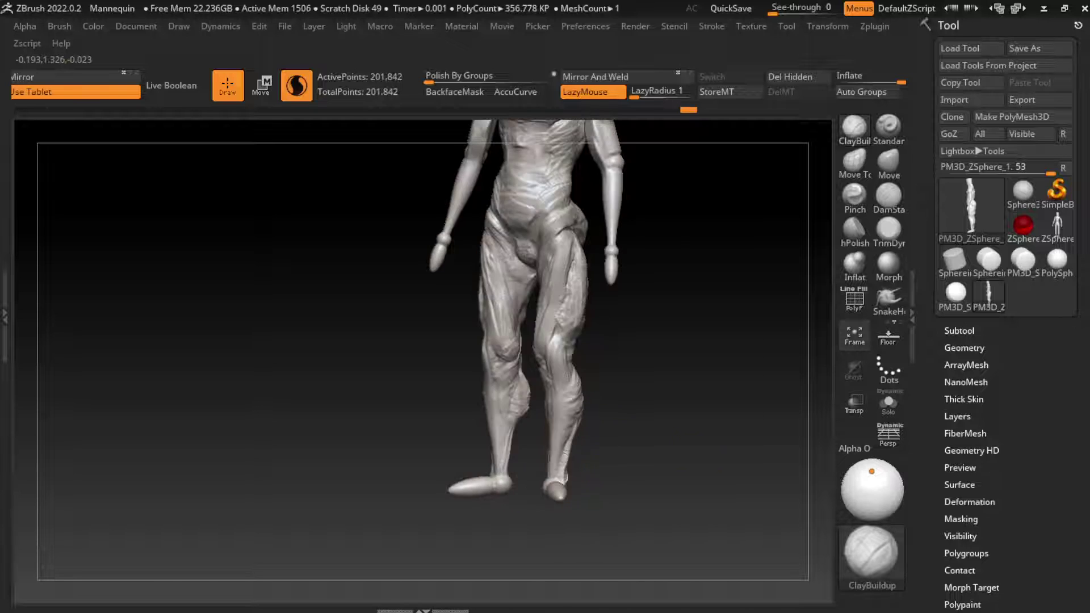
{"action": "left_click_drag", "start_coordinate": [625, 472], "coordinate": [738, 474]}
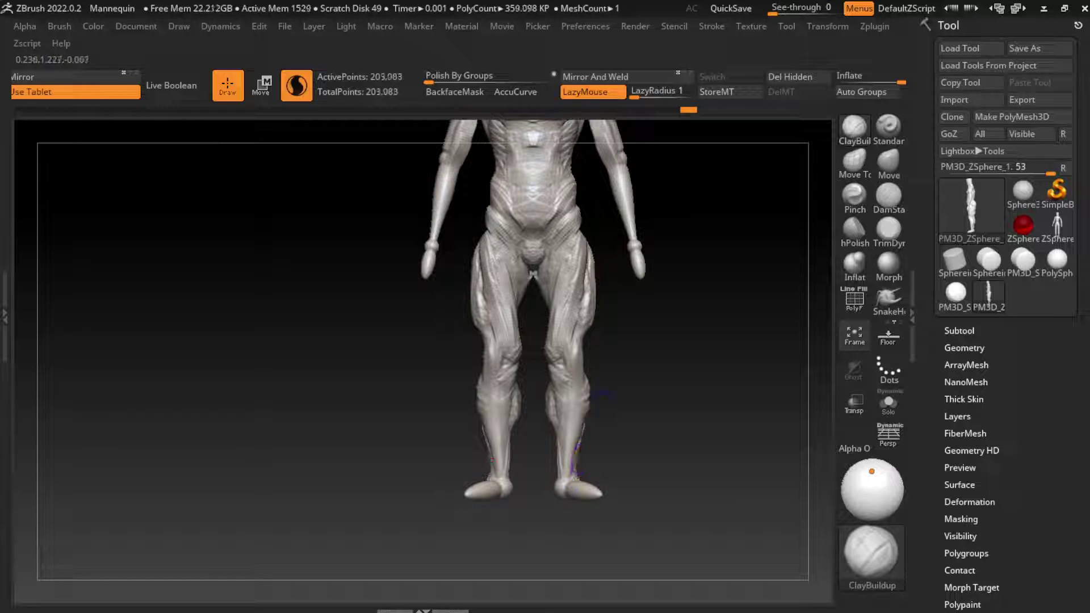
{"action": "left_click_drag", "start_coordinate": [576, 450], "coordinate": [589, 382]}
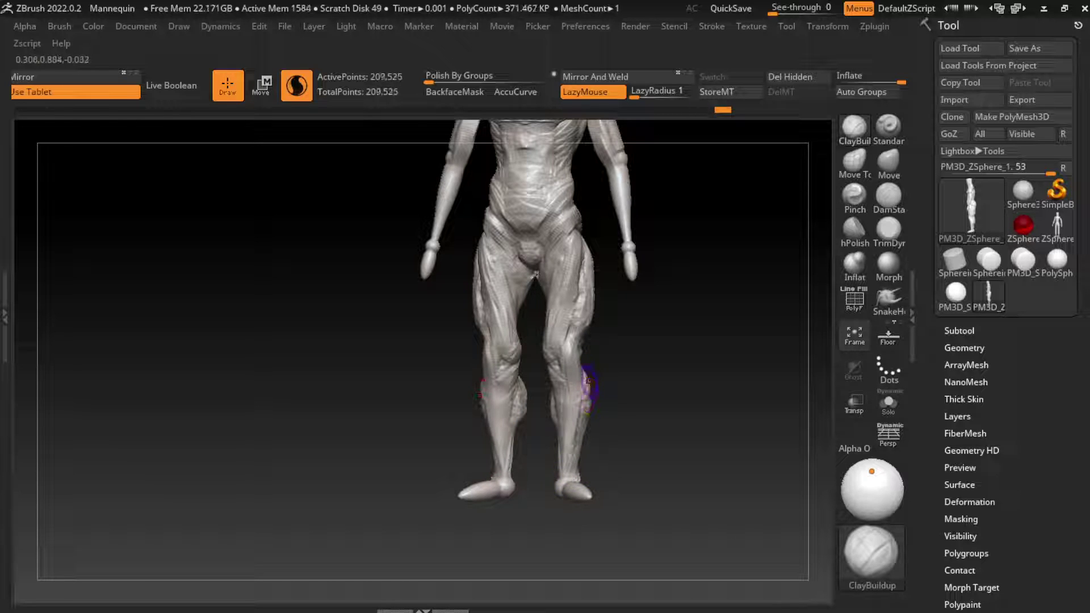
{"action": "mouse_move", "coordinate": [585, 418]}
{"action": "left_mouse_down"}
{"action": "mouse_move", "coordinate": [589, 408]}
{"action": "mouse_move", "coordinate": [571, 410]}
{"action": "left_mouse_up"}
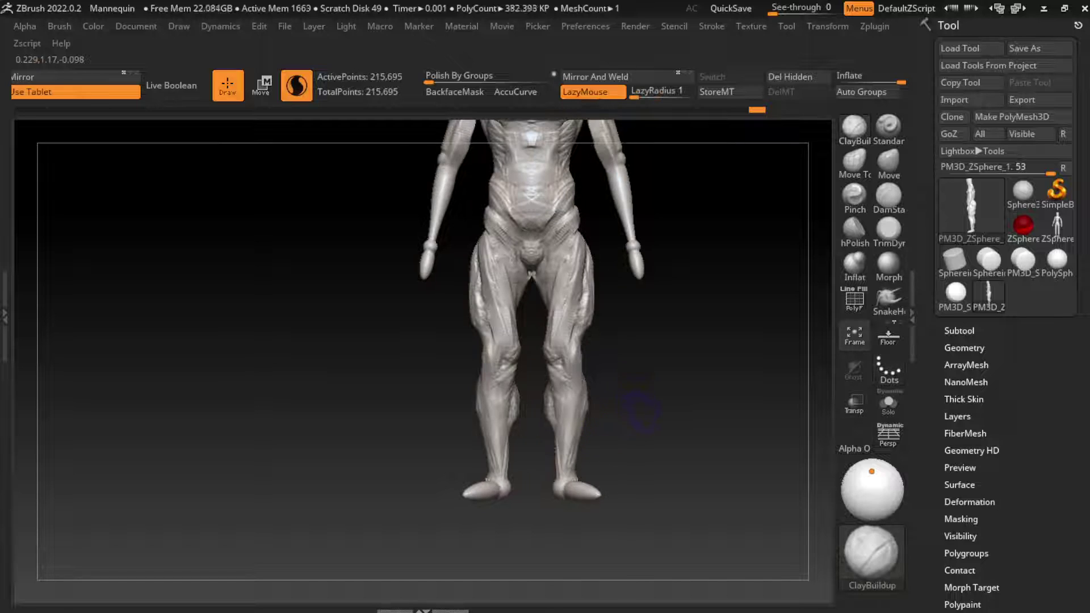
{"action": "key", "text": "s"}
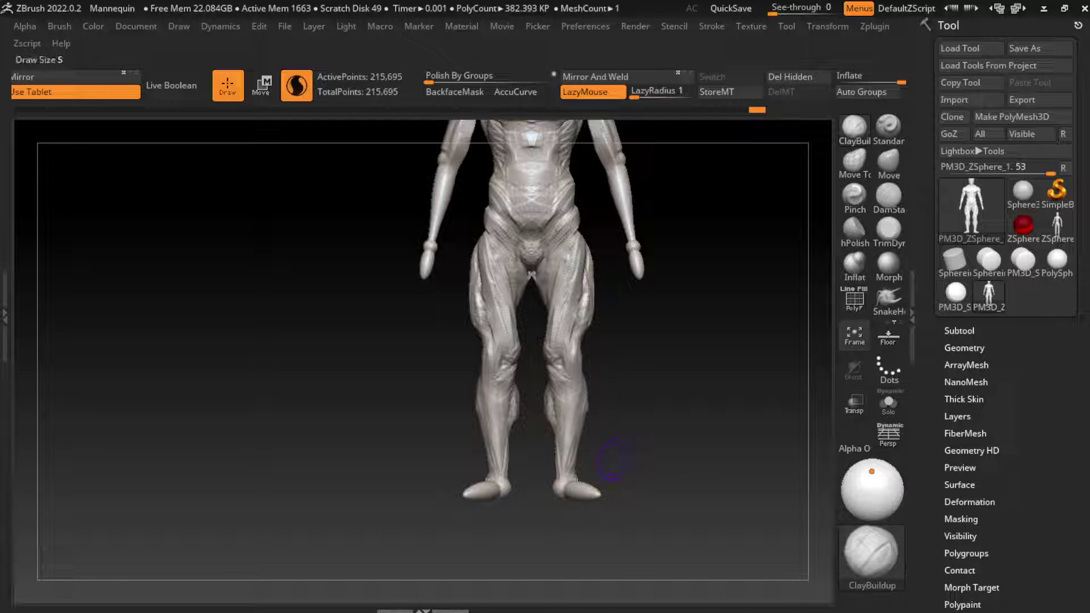
Build up clay on the feet with a smaller brush and smooth along the side
{"action": "mouse_move", "coordinate": [620, 461]}
{"action": "left_mouse_down"}
{"action": "mouse_move", "coordinate": [566, 483]}
{"action": "mouse_move", "coordinate": [572, 477]}
{"action": "left_mouse_up"}
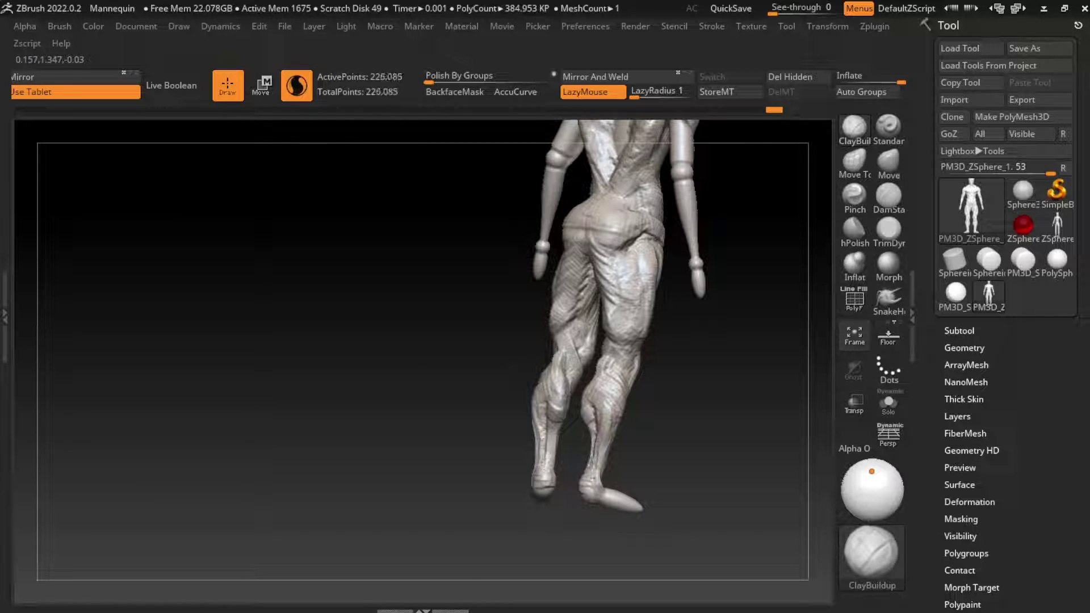
{"action": "mouse_move", "coordinate": [542, 487]}
{"action": "left_mouse_down"}
{"action": "mouse_move", "coordinate": [706, 409]}
{"action": "mouse_move", "coordinate": [681, 441]}
{"action": "mouse_move", "coordinate": [659, 440]}
{"action": "left_mouse_up"}
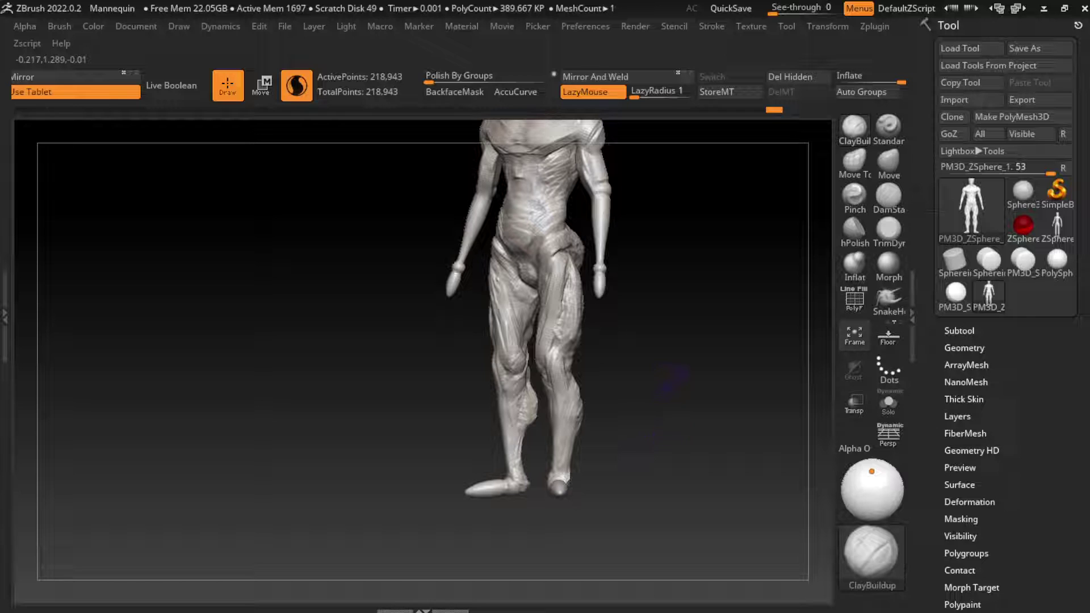
{"action": "left_click_drag", "start_coordinate": [672, 379], "coordinate": [641, 420]}
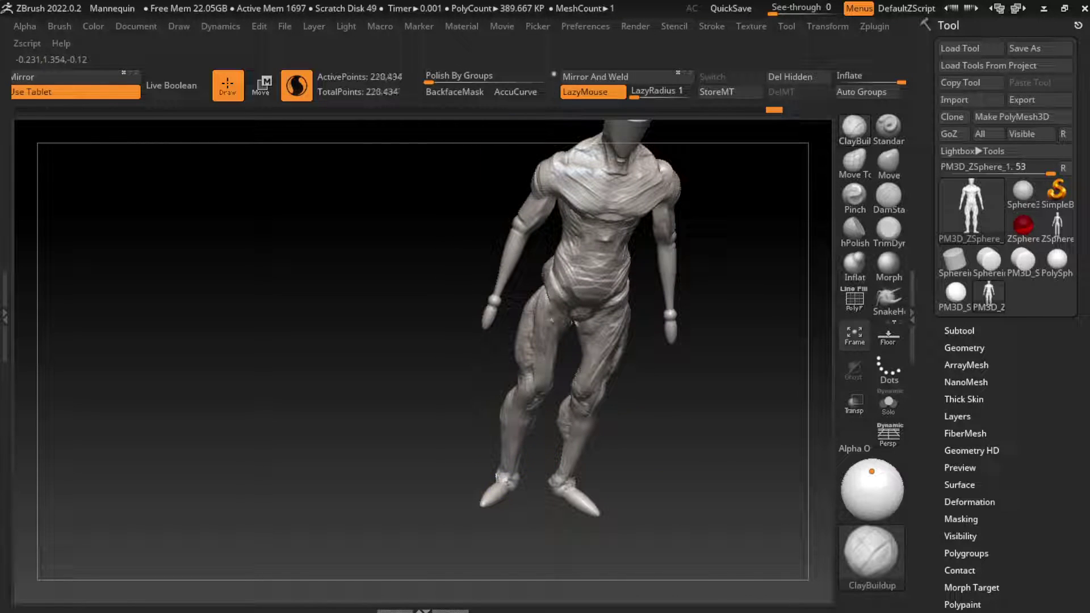
{"action": "left_click_drag", "start_coordinate": [500, 479], "coordinate": [538, 294], "text": "shift"}
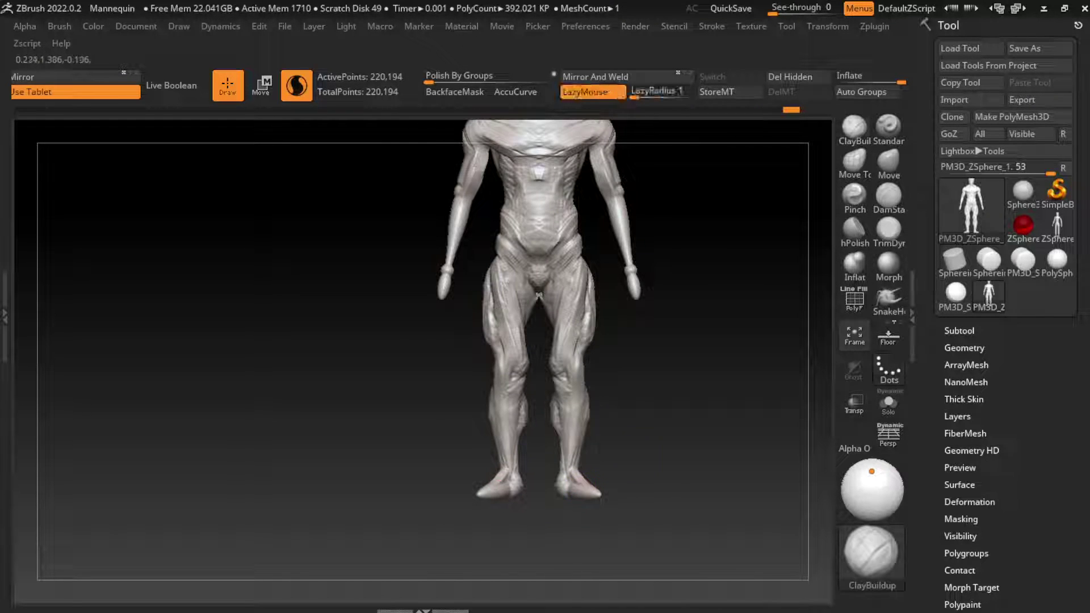
{"action": "key", "text": "s"}
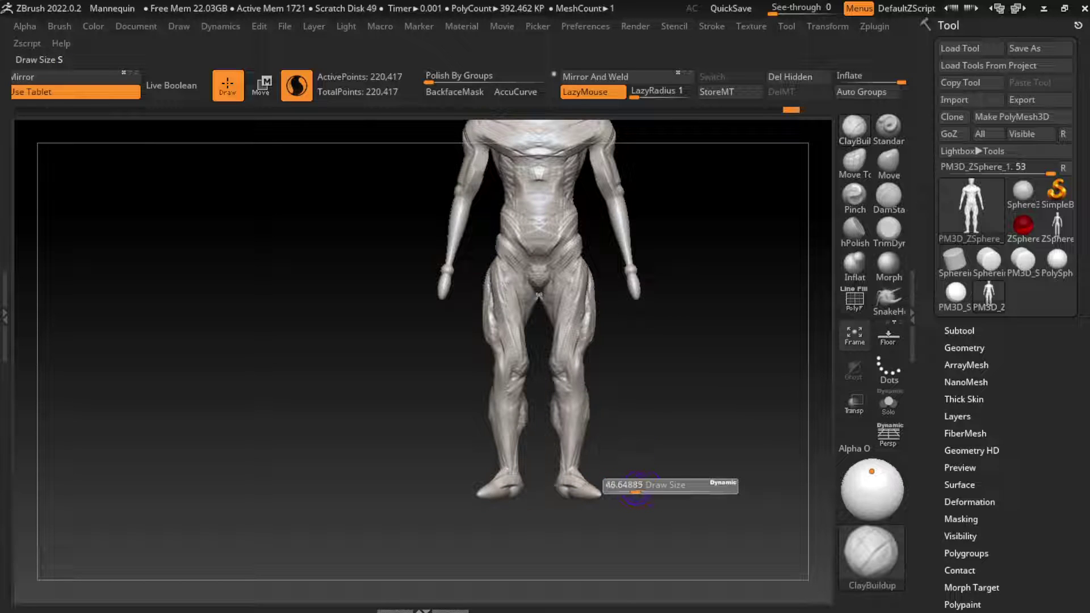
{"action": "mouse_move", "coordinate": [559, 527]}
{"action": "left_mouse_down"}
{"action": "mouse_move", "coordinate": [619, 525]}
{"action": "mouse_move", "coordinate": [635, 512]}
{"action": "left_mouse_up"}
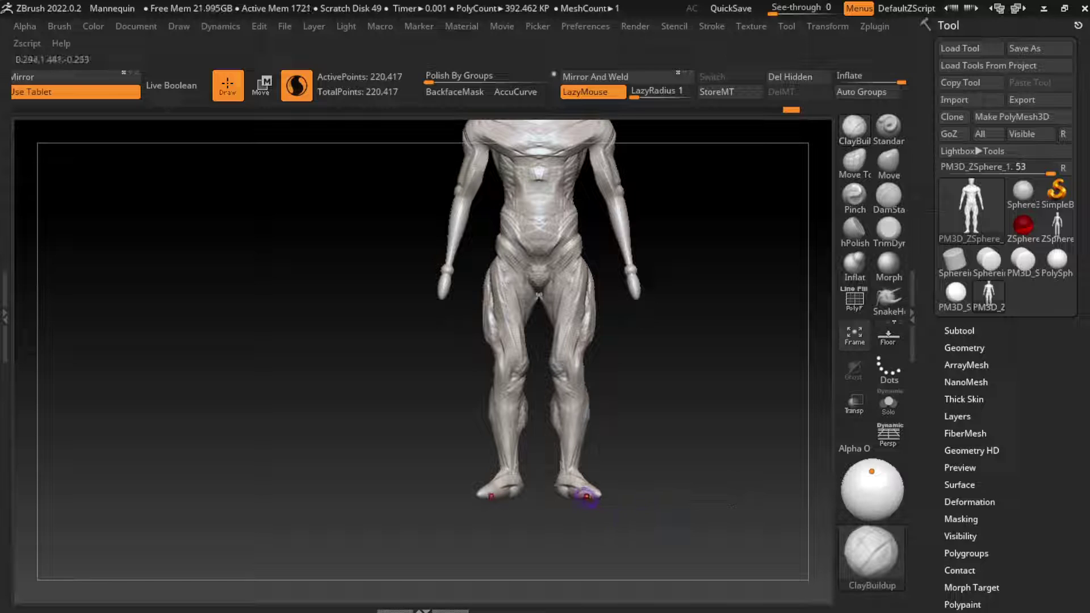
{"action": "left_click_drag", "start_coordinate": [585, 487], "coordinate": [591, 490]}
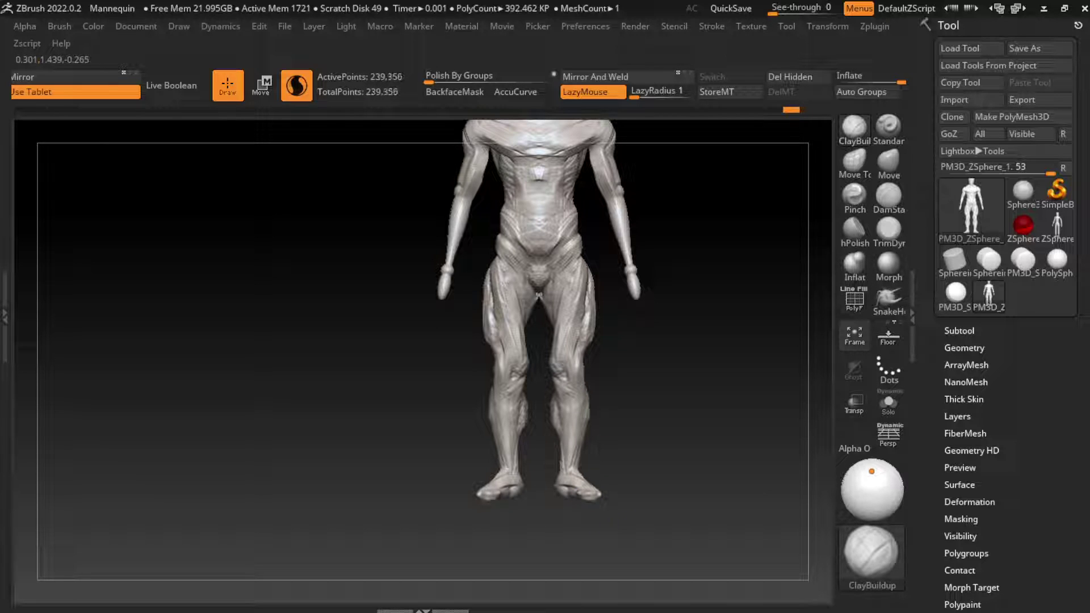
{"action": "left_click_drag", "start_coordinate": [227, 341], "coordinate": [397, 341]}
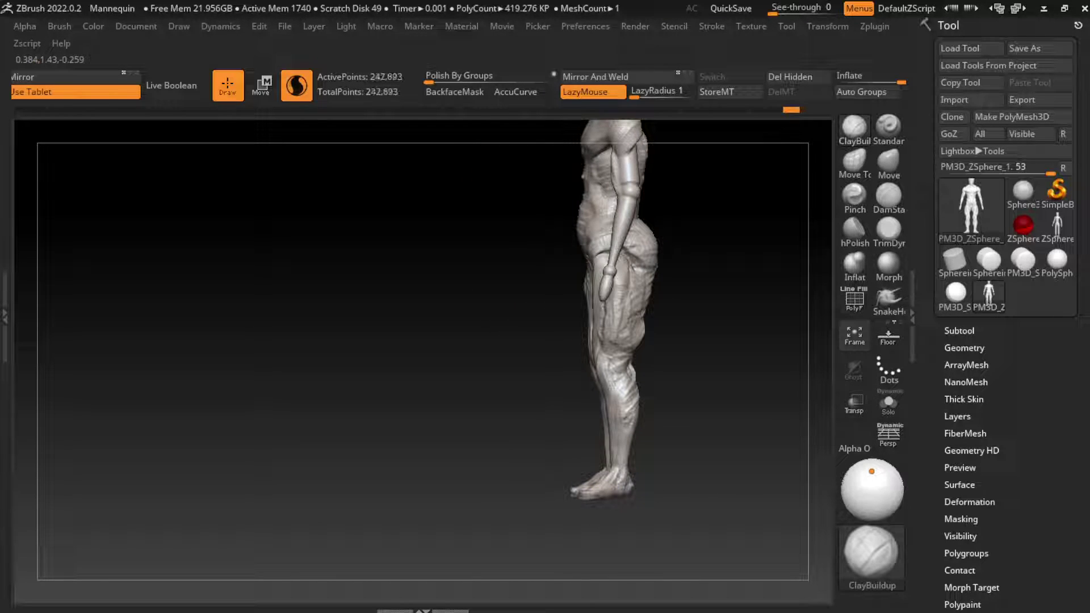
{"action": "mouse_move", "coordinate": [662, 499]}
{"action": "left_mouse_down", "text": "shift"}
{"action": "mouse_move", "coordinate": [766, 485]}
{"action": "mouse_move", "coordinate": [820, 419]}
{"action": "left_mouse_up", "text": "shift"}
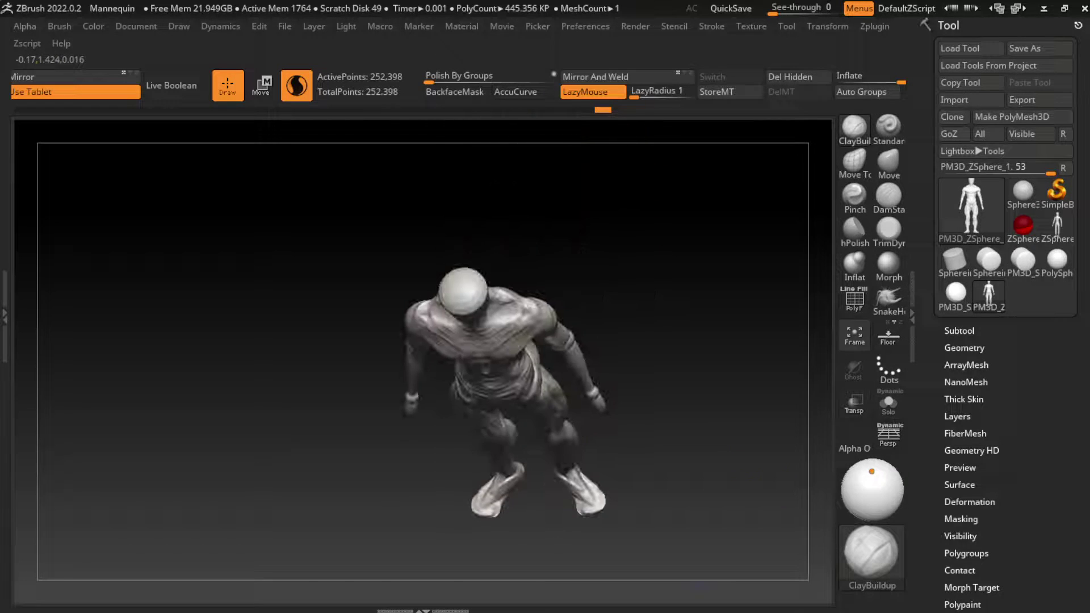
Tweak the feet with the Move brush, viewing them from above, below and the front
{"action": "key", "text": "b"}
{"action": "key", "text": "m"}
{"action": "key", "text": "v"}
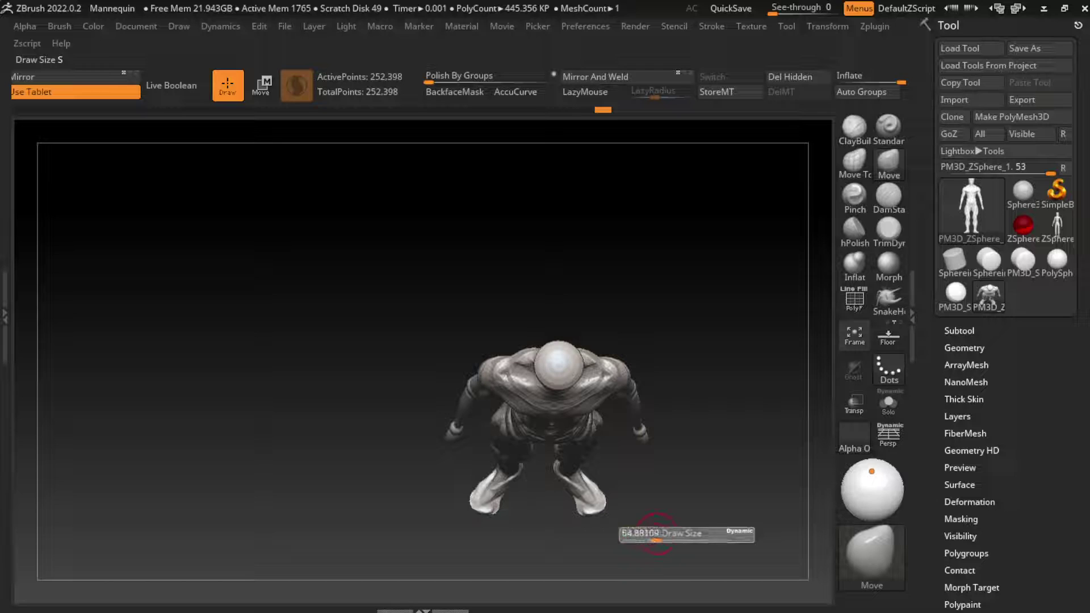
{"action": "left_click_drag", "start_coordinate": [652, 472], "coordinate": [651, 445]}
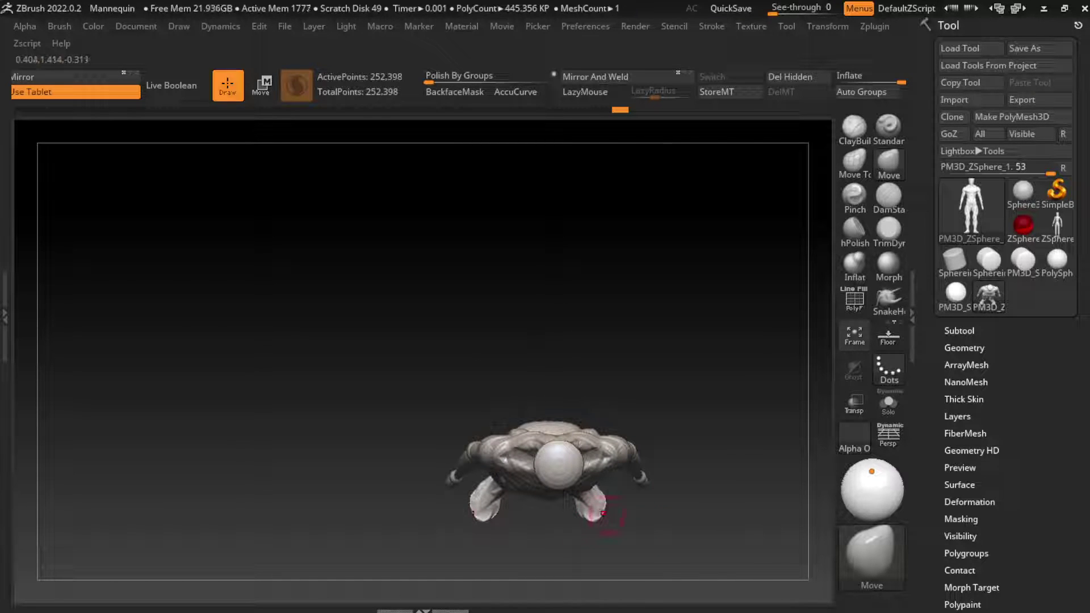
{"action": "mouse_move", "coordinate": [682, 511]}
{"action": "left_mouse_down"}
{"action": "mouse_move", "coordinate": [698, 466]}
{"action": "mouse_move", "coordinate": [602, 528]}
{"action": "left_mouse_up"}
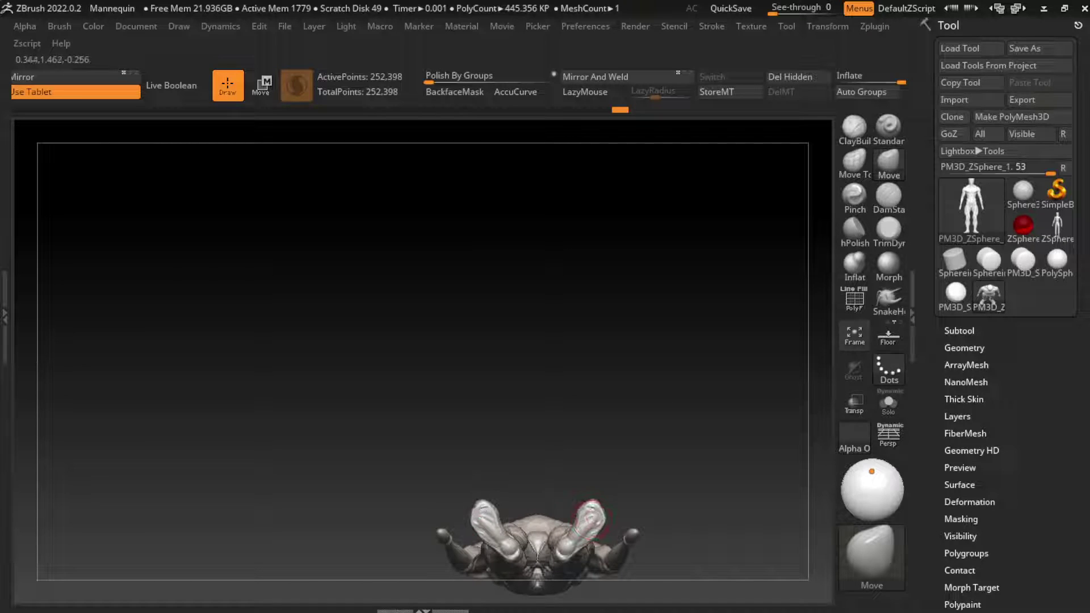
{"action": "left_click_drag", "start_coordinate": [652, 469], "coordinate": [705, 511]}
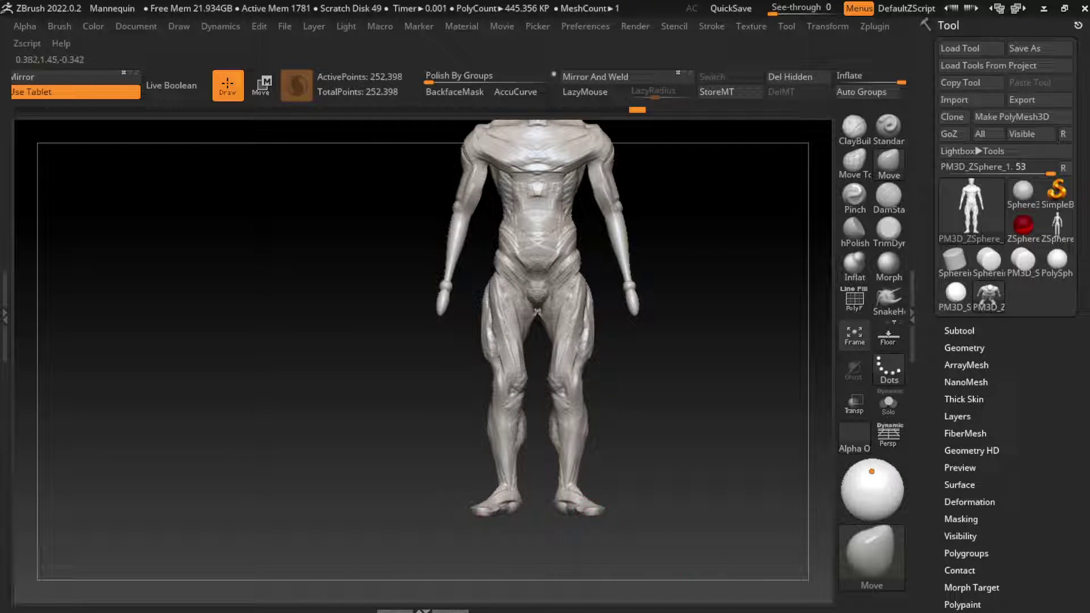
{"action": "left_click", "coordinate": [854, 128]}
{"action": "mouse_move", "coordinate": [693, 453]}
{"action": "left_mouse_down"}
{"action": "mouse_move", "coordinate": [636, 460]}
{"action": "mouse_move", "coordinate": [658, 448]}
{"action": "left_mouse_up"}
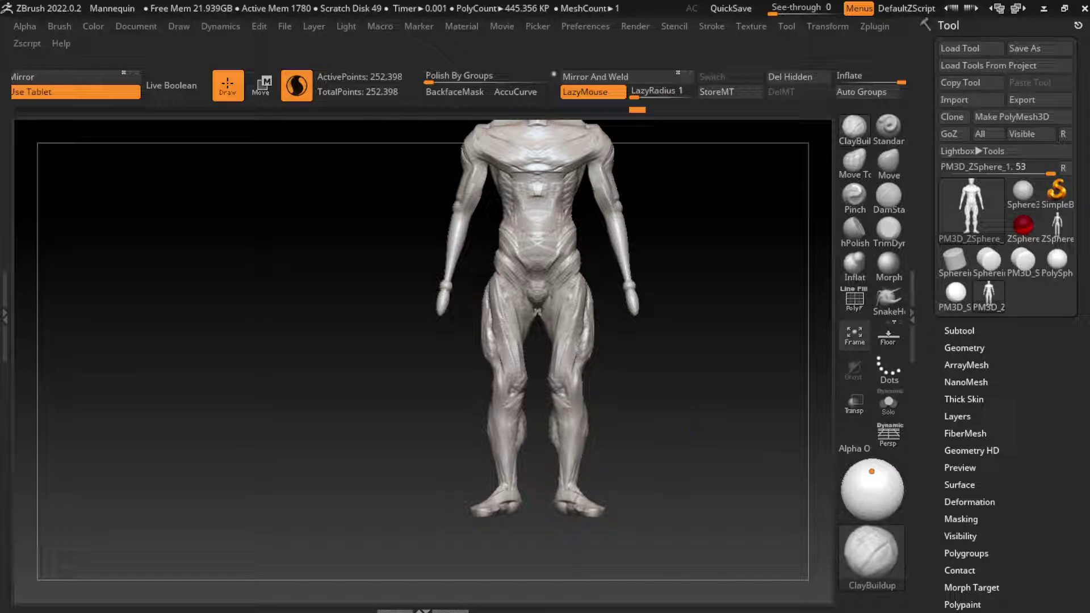
Shape the feet with Move from a side profile, then add ClayBuildup to the left foot
{"action": "key", "text": "b"}
{"action": "key", "text": "m"}
{"action": "key", "text": "v"}
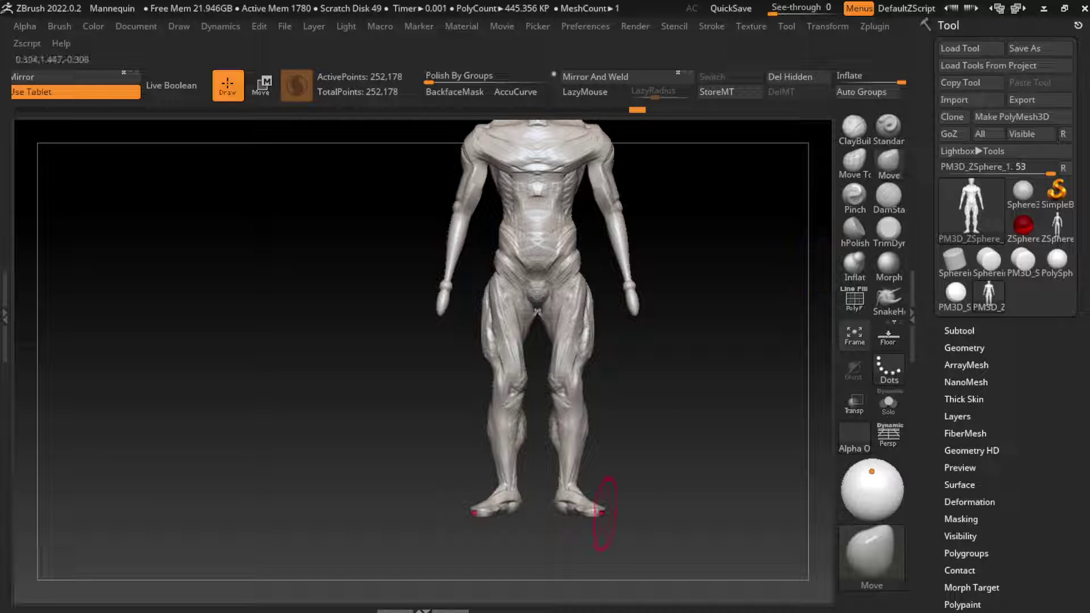
{"action": "left_click_drag", "start_coordinate": [604, 466], "coordinate": [511, 472], "text": "shift"}
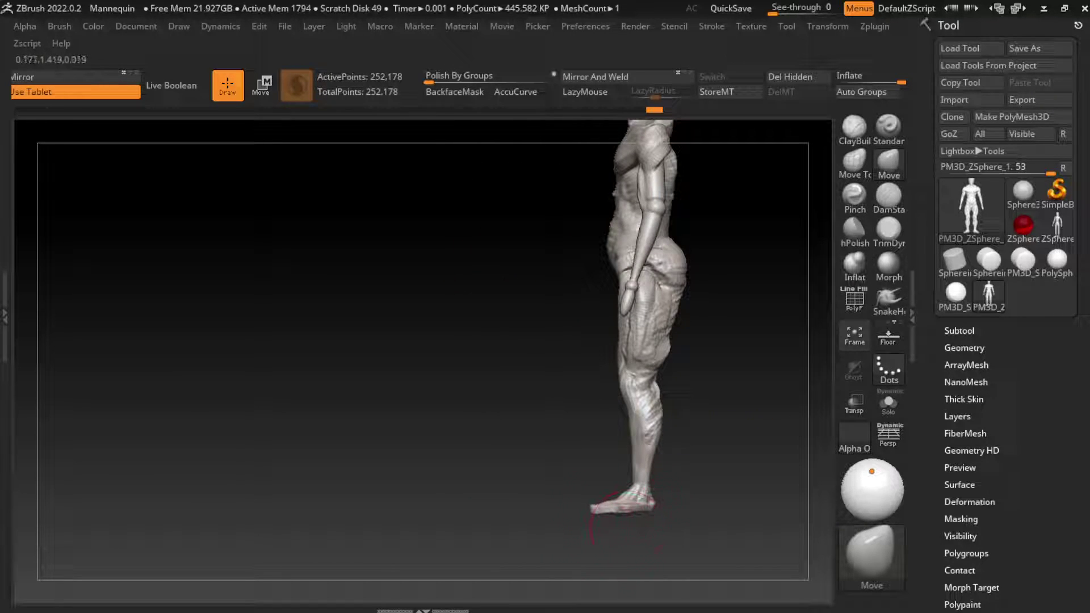
{"action": "left_click_drag", "start_coordinate": [725, 477], "coordinate": [761, 465]}
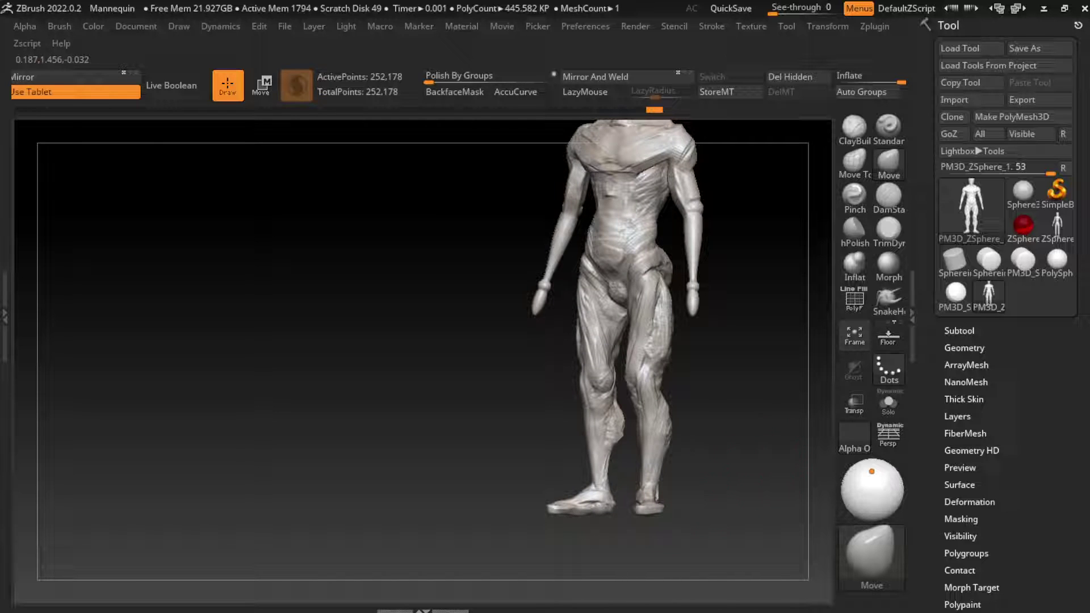
{"action": "key", "text": "b"}
{"action": "key", "text": "c"}
{"action": "key", "text": "b"}
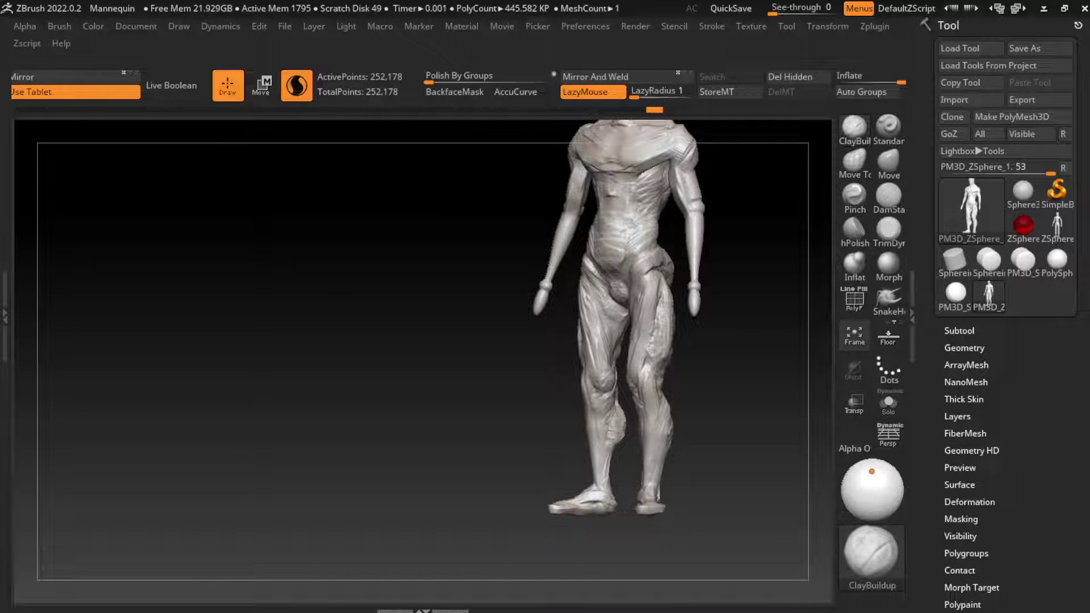
{"action": "mouse_move", "coordinate": [549, 398]}
{"action": "left_mouse_down", "text": "alt"}
{"action": "mouse_move", "coordinate": [549, 511]}
{"action": "mouse_move", "coordinate": [565, 511]}
{"action": "mouse_move", "coordinate": [542, 503]}
{"action": "mouse_move", "coordinate": [545, 463]}
{"action": "mouse_move", "coordinate": [556, 483]}
{"action": "mouse_move", "coordinate": [485, 506]}
{"action": "mouse_move", "coordinate": [514, 511]}
{"action": "mouse_move", "coordinate": [497, 518]}
{"action": "mouse_move", "coordinate": [577, 514]}
{"action": "mouse_move", "coordinate": [585, 493]}
{"action": "mouse_move", "coordinate": [566, 475]}
{"action": "left_mouse_up", "text": "alt"}
Add clay to the foot, smooth the toes, and build up the lower leg
{"action": "left_click", "coordinate": [539, 514]}
{"action": "key", "text": "l"}
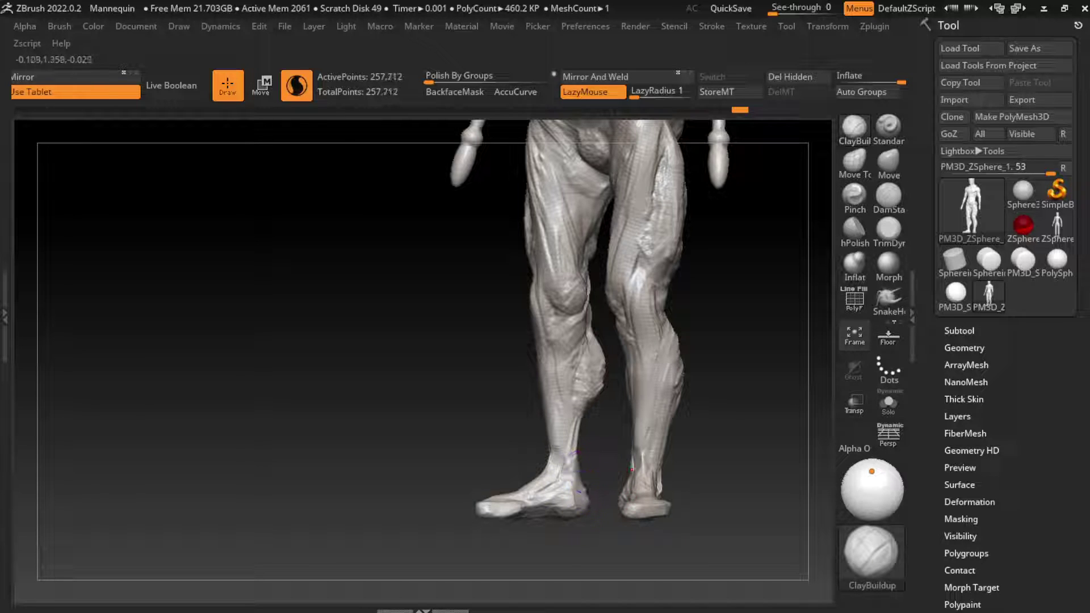
{"action": "key", "text": "f"}
{"action": "left_click_drag", "start_coordinate": [694, 451], "coordinate": [624, 449]}
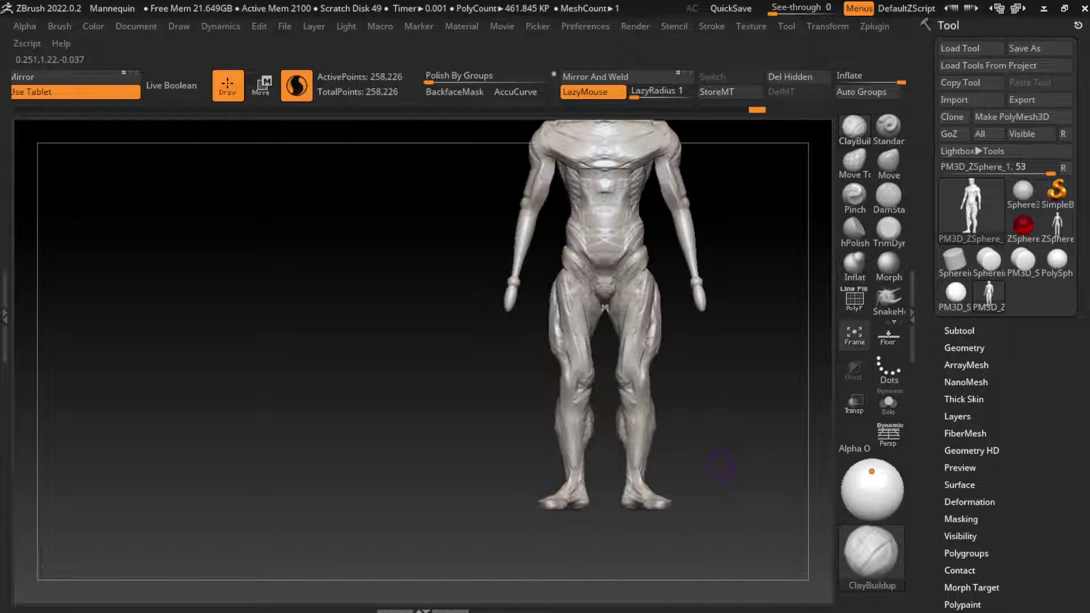
{"action": "left_click_drag", "start_coordinate": [704, 458], "coordinate": [718, 459]}
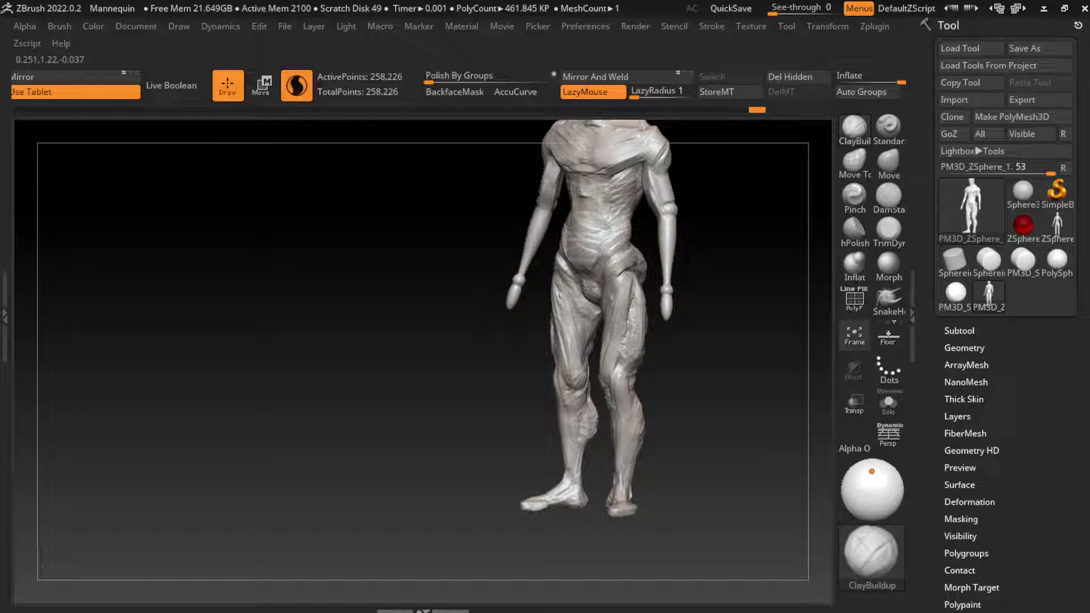
{"action": "left_click_drag", "start_coordinate": [592, 462], "coordinate": [591, 443]}
{"action": "scroll", "coordinate": [585, 432], "scroll_direction": "up", "scroll_amount": 2}
{"action": "scroll", "coordinate": [584, 432], "scroll_direction": "up", "scroll_amount": 2}
{"action": "right_click_drag", "start_coordinate": [590, 443], "coordinate": [592, 442]}
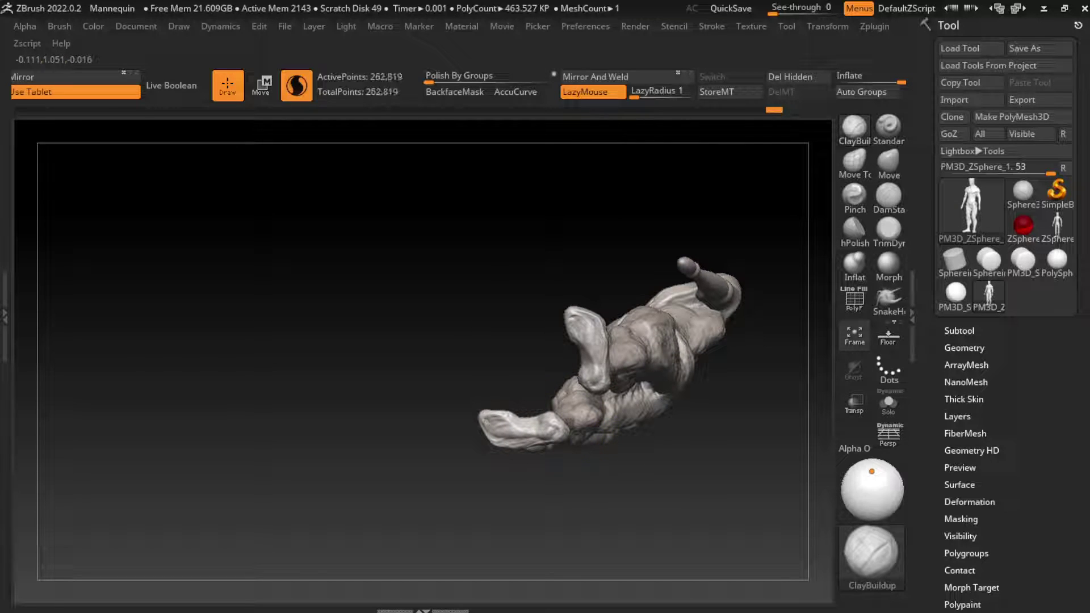
Build up the shins, inner legs and both knees, undoing one bad stroke
{"action": "right_click_drag", "start_coordinate": [681, 449], "coordinate": [757, 454], "text": "shift"}
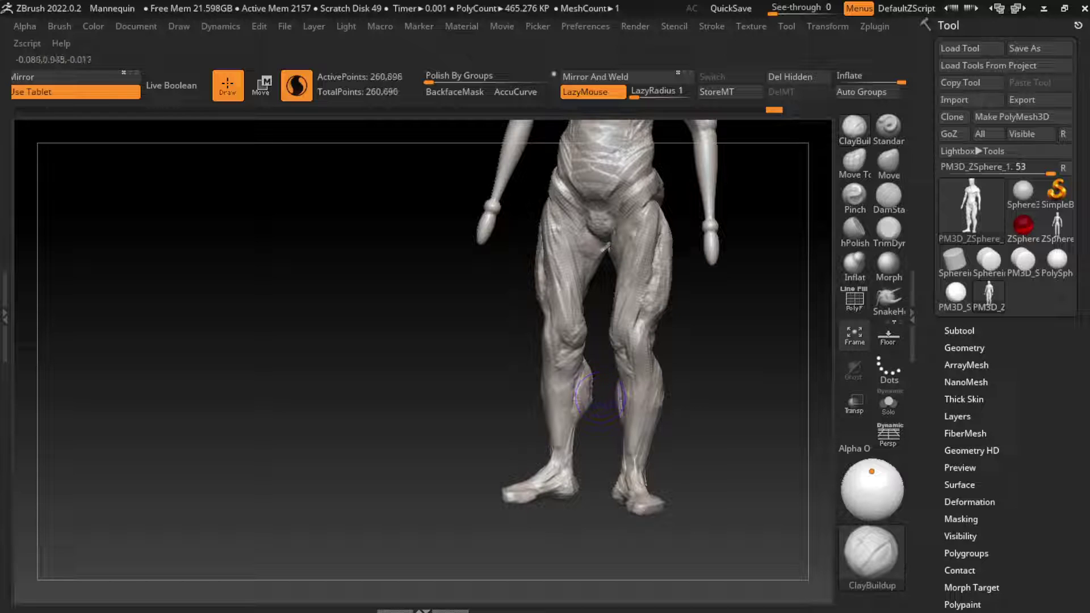
{"action": "left_click_drag", "start_coordinate": [600, 400], "coordinate": [594, 393]}
{"action": "left_click_drag", "start_coordinate": [717, 346], "coordinate": [670, 341]}
{"action": "key", "text": "ctrl+shift+z"}
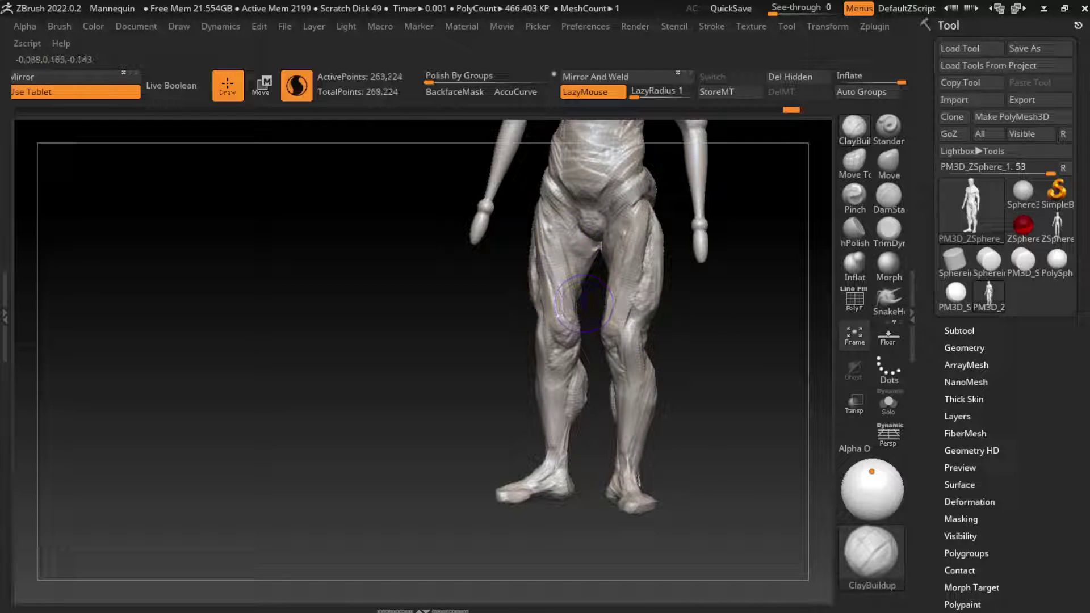
{"action": "left_click_drag", "start_coordinate": [559, 273], "coordinate": [616, 298]}
{"action": "key", "text": "ctrl"}
{"action": "mouse_move", "coordinate": [568, 236]}
{"action": "left_mouse_down"}
{"action": "mouse_move", "coordinate": [547, 241]}
{"action": "mouse_move", "coordinate": [604, 272]}
{"action": "mouse_move", "coordinate": [607, 338]}
{"action": "left_mouse_up"}
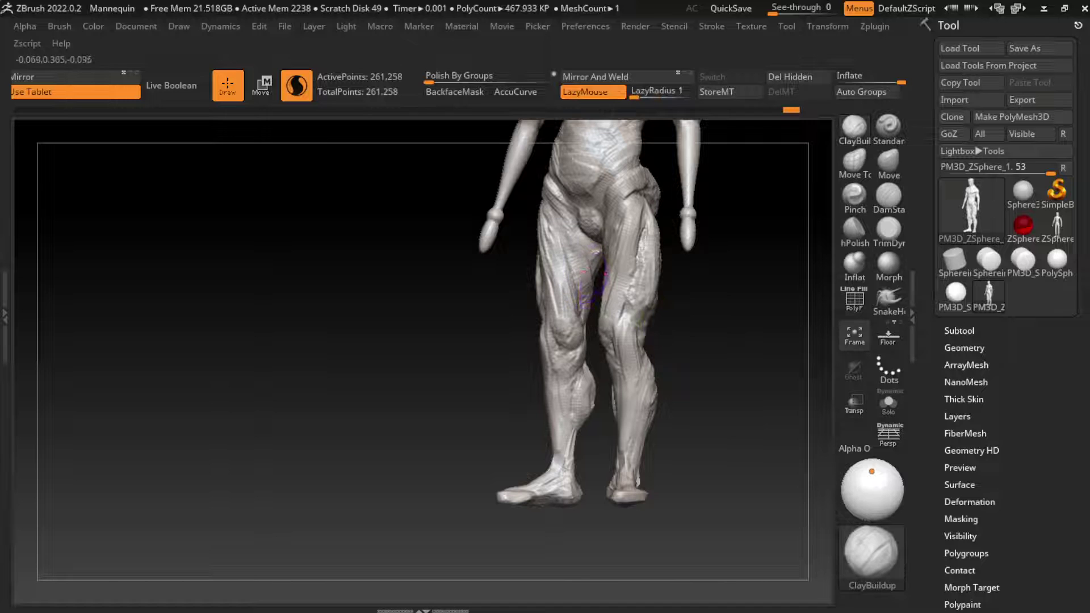
{"action": "left_click_drag", "start_coordinate": [605, 276], "coordinate": [606, 298]}
{"action": "left_click_drag", "start_coordinate": [284, 340], "coordinate": [352, 295]}
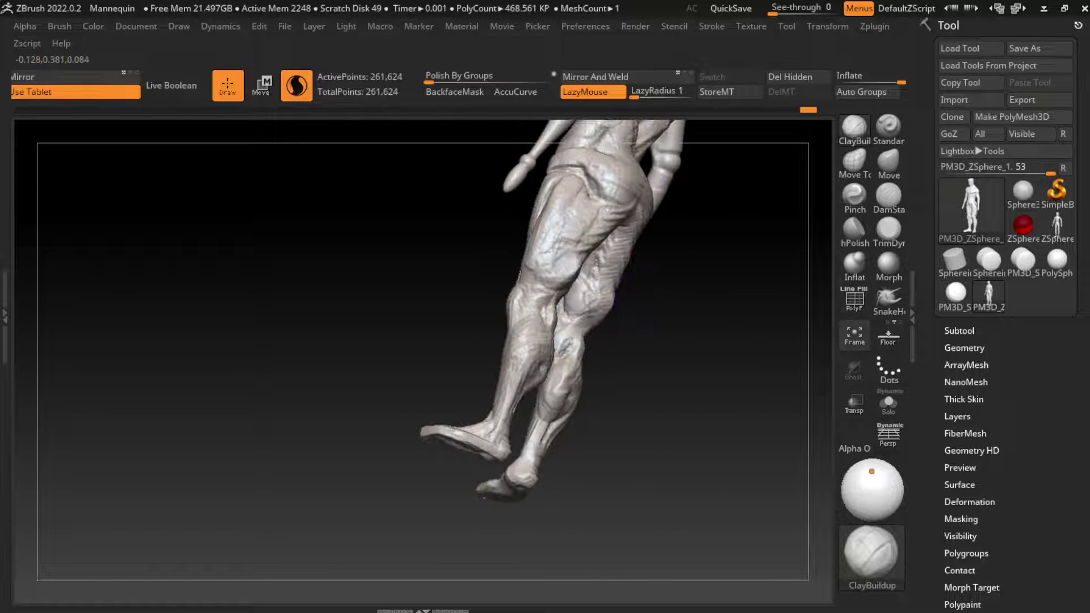
{"action": "mouse_move", "coordinate": [662, 269]}
{"action": "left_mouse_down"}
{"action": "mouse_move", "coordinate": [600, 292]}
{"action": "mouse_move", "coordinate": [754, 438]}
{"action": "mouse_move", "coordinate": [738, 380]}
{"action": "left_mouse_up"}
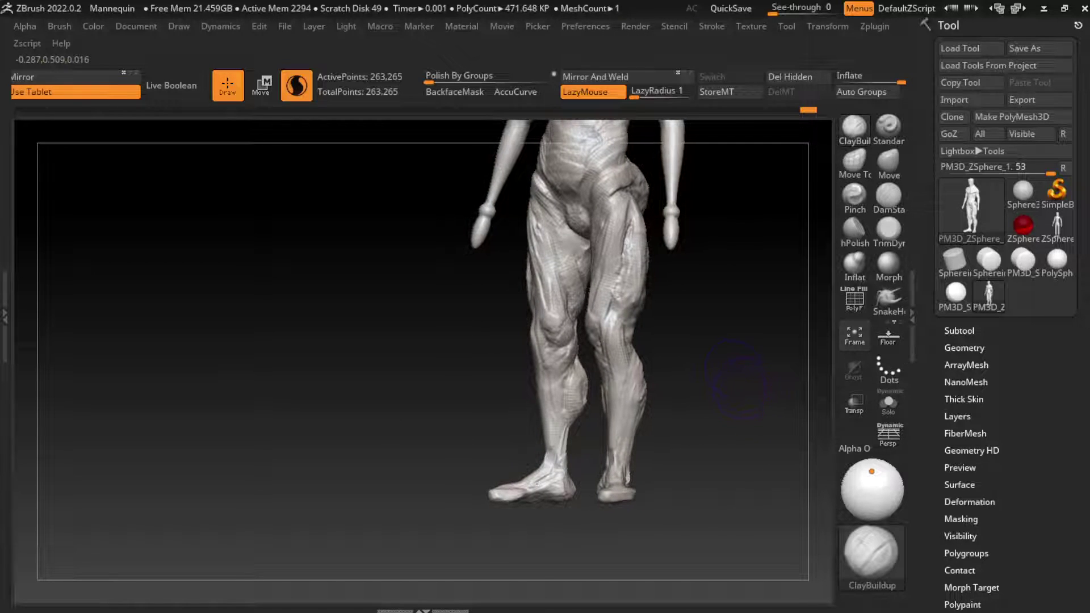
{"action": "mouse_move", "coordinate": [608, 339]}
{"action": "left_mouse_down"}
{"action": "mouse_move", "coordinate": [580, 386]}
{"action": "mouse_move", "coordinate": [599, 320]}
{"action": "mouse_move", "coordinate": [551, 332]}
{"action": "left_mouse_up"}
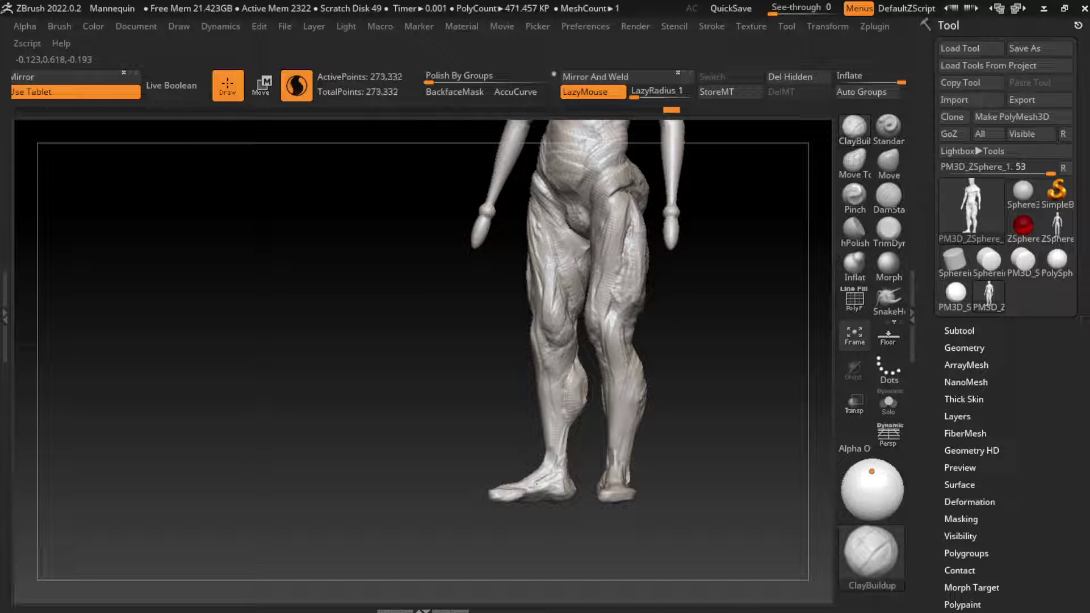
Resculpt the knees, shins and right thigh with ClayBuildup
{"action": "left_click_drag", "start_coordinate": [594, 278], "coordinate": [593, 312]}
{"action": "left_click_drag", "start_coordinate": [573, 363], "coordinate": [573, 404]}
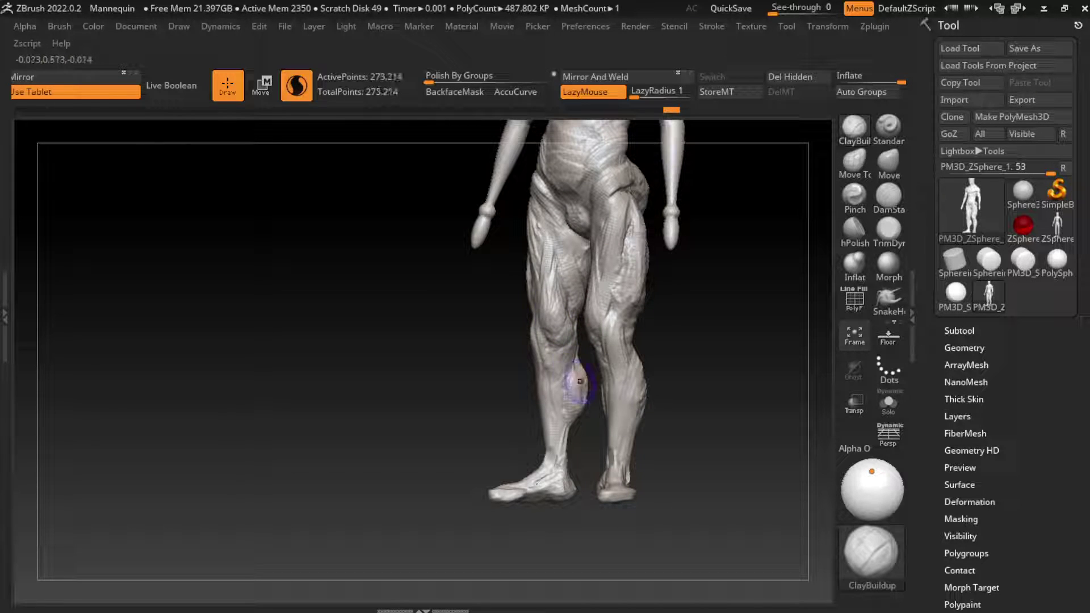
{"action": "mouse_move", "coordinate": [622, 318]}
{"action": "left_mouse_down"}
{"action": "mouse_move", "coordinate": [586, 307]}
{"action": "mouse_move", "coordinate": [568, 227]}
{"action": "left_mouse_up"}
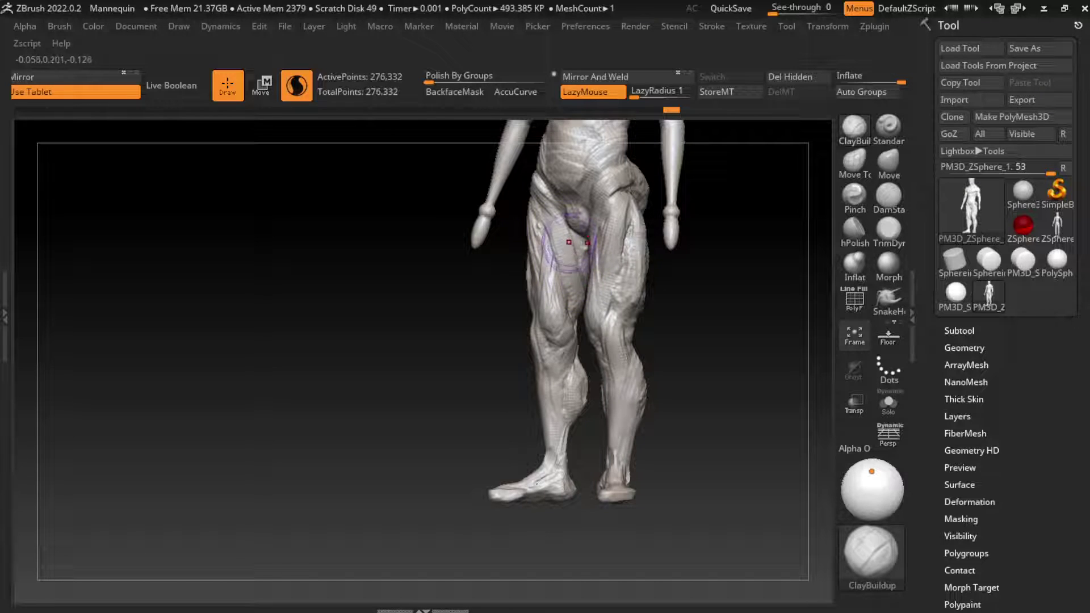
{"action": "left_click_drag", "start_coordinate": [622, 284], "coordinate": [625, 318]}
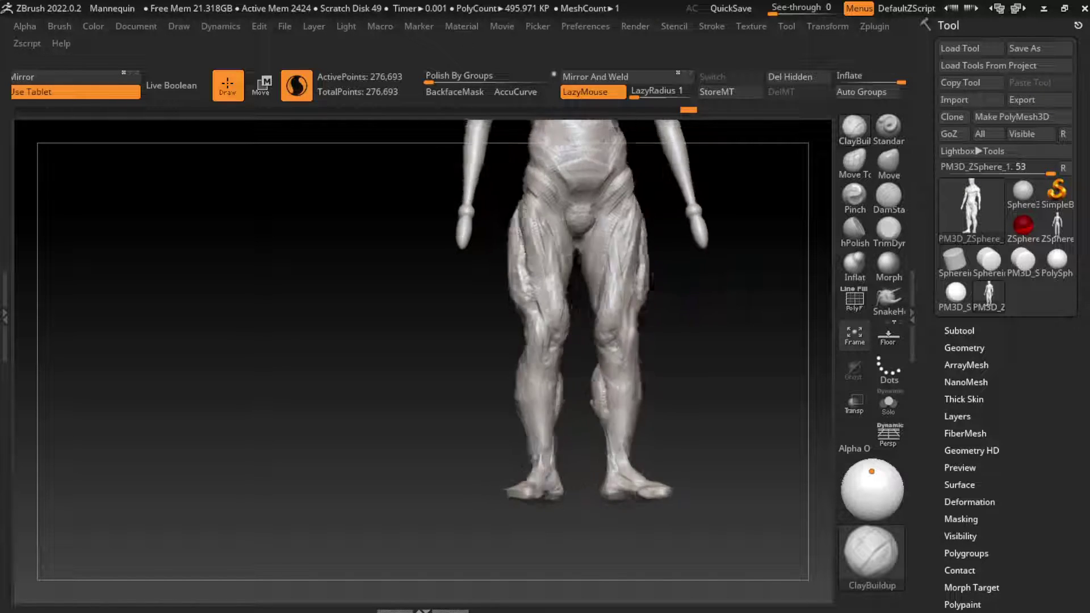
{"action": "left_click_drag", "start_coordinate": [738, 284], "coordinate": [641, 258]}
Build up the crotch, inner thighs and lower abdomen, undoing the last thigh stroke
{"action": "mouse_move", "coordinate": [579, 216]}
{"action": "left_mouse_down"}
{"action": "mouse_move", "coordinate": [565, 225]}
{"action": "mouse_move", "coordinate": [590, 227]}
{"action": "left_mouse_up"}
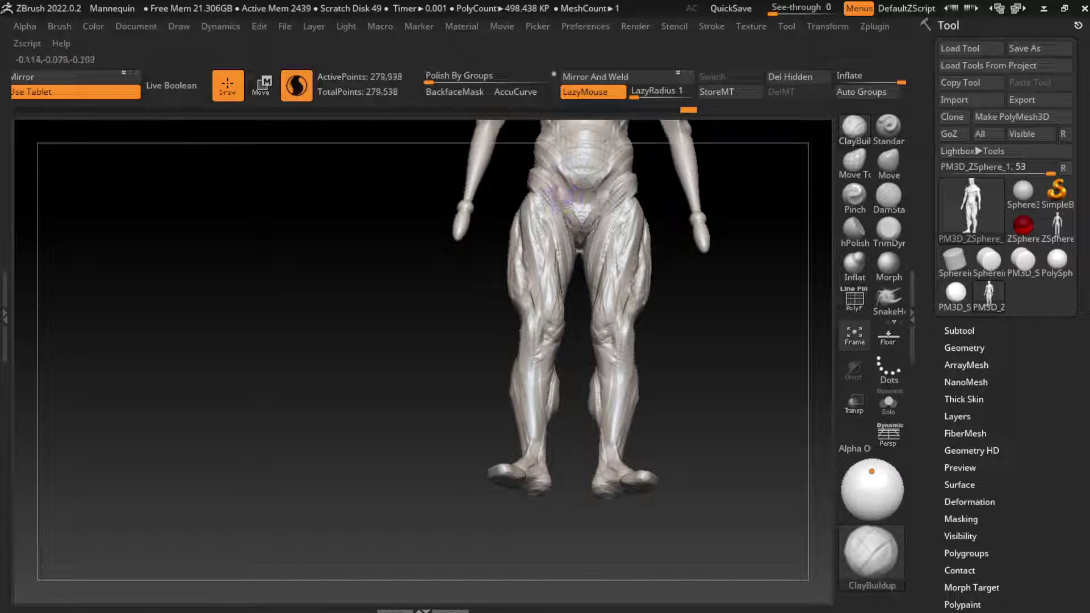
{"action": "left_click_drag", "start_coordinate": [568, 182], "coordinate": [593, 232]}
{"action": "mouse_move", "coordinate": [565, 187]}
{"action": "left_mouse_down"}
{"action": "mouse_move", "coordinate": [604, 193]}
{"action": "mouse_move", "coordinate": [557, 182]}
{"action": "mouse_move", "coordinate": [611, 164]}
{"action": "mouse_move", "coordinate": [644, 261]}
{"action": "left_mouse_up"}
{"action": "left_click_drag", "start_coordinate": [622, 204], "coordinate": [608, 241]}
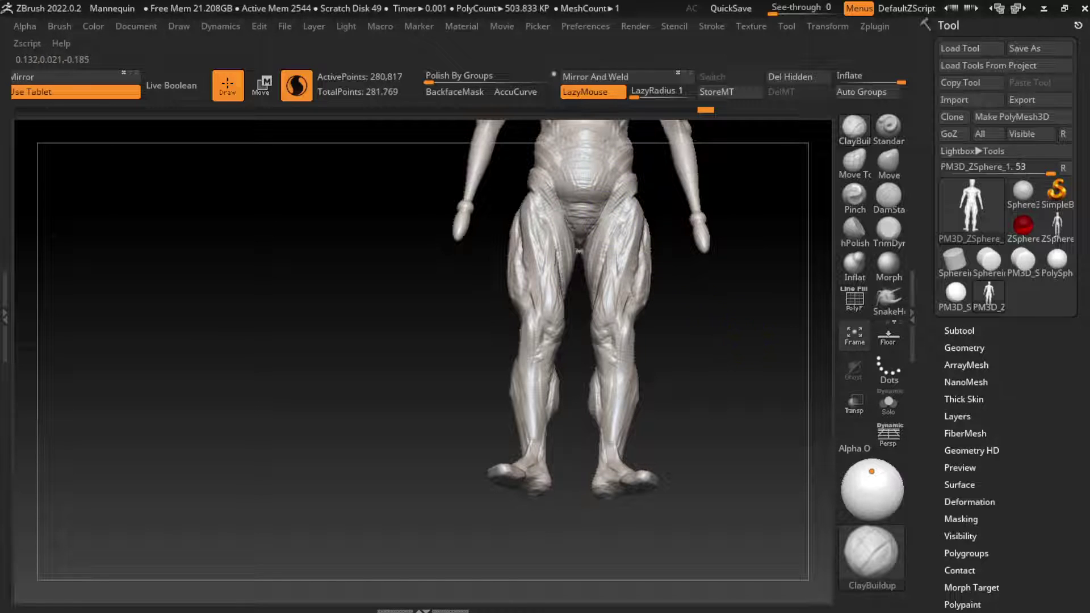
{"action": "mouse_move", "coordinate": [706, 329]}
{"action": "left_mouse_down"}
{"action": "mouse_move", "coordinate": [734, 328]}
{"action": "mouse_move", "coordinate": [628, 299]}
{"action": "left_mouse_up"}
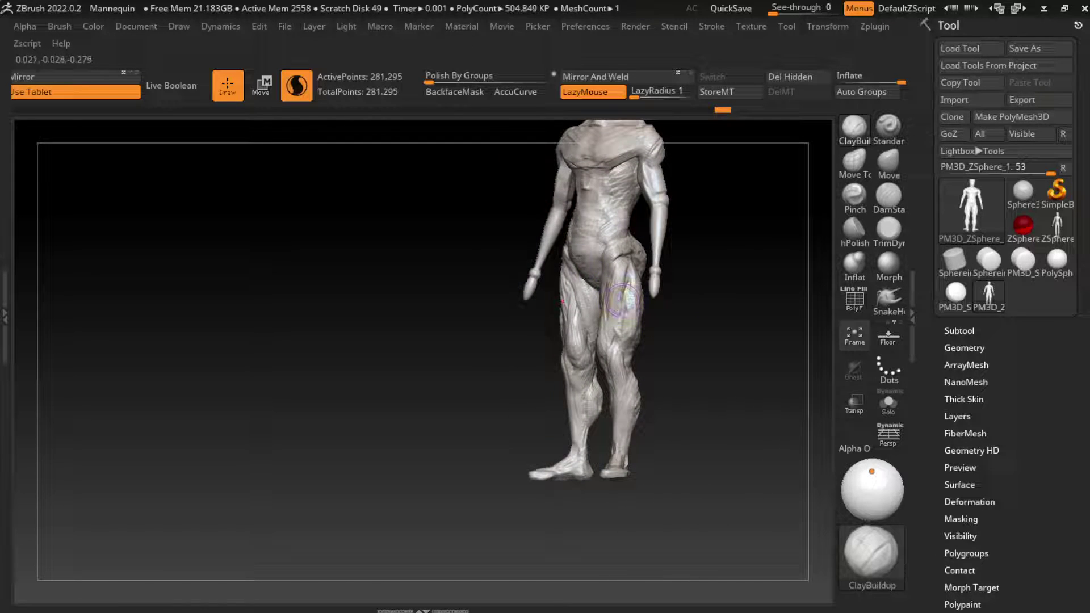
{"action": "left_click_drag", "start_coordinate": [576, 250], "coordinate": [590, 260]}
{"action": "key", "text": "ctrl+z"}
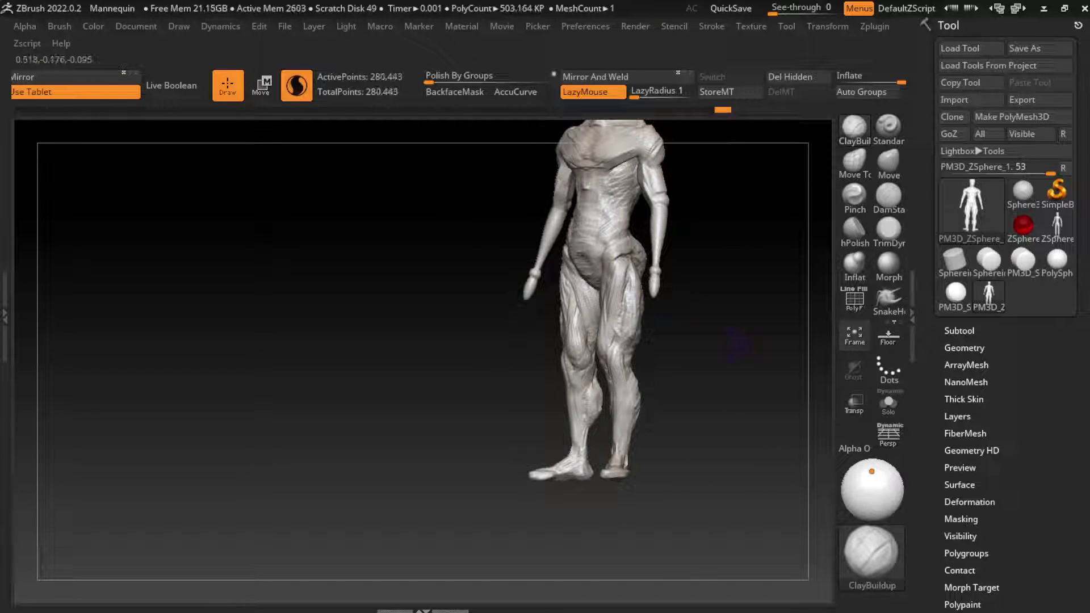
Frame the model and build up clay on the hips, torso sides and both sides of the chest
{"action": "key", "text": "f"}
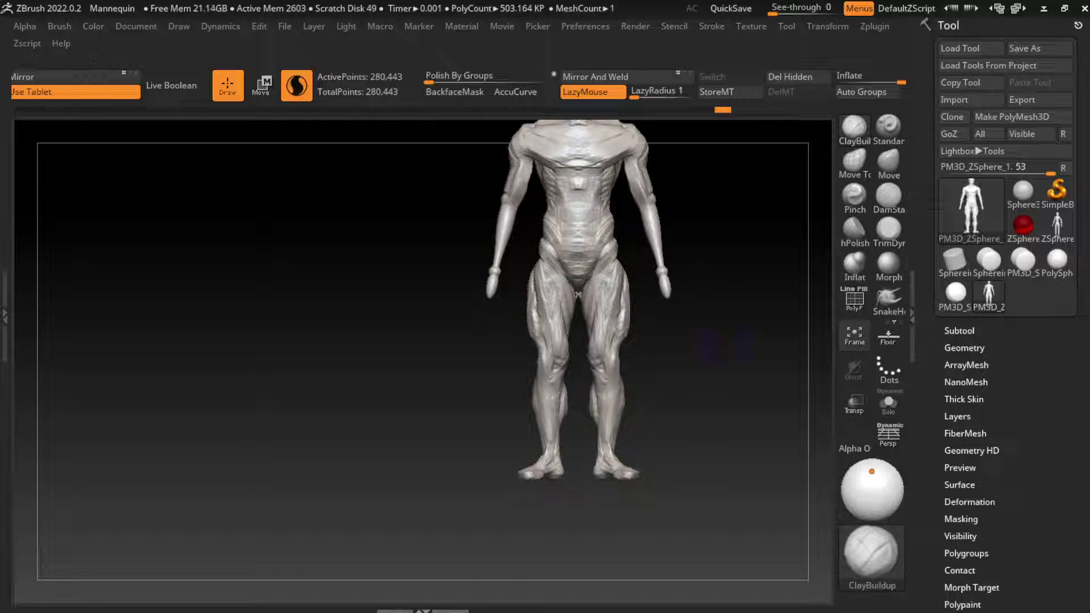
{"action": "mouse_move", "coordinate": [806, 272]}
{"action": "left_mouse_down"}
{"action": "mouse_move", "coordinate": [774, 260]}
{"action": "mouse_move", "coordinate": [704, 307]}
{"action": "mouse_move", "coordinate": [664, 312]}
{"action": "left_mouse_up"}
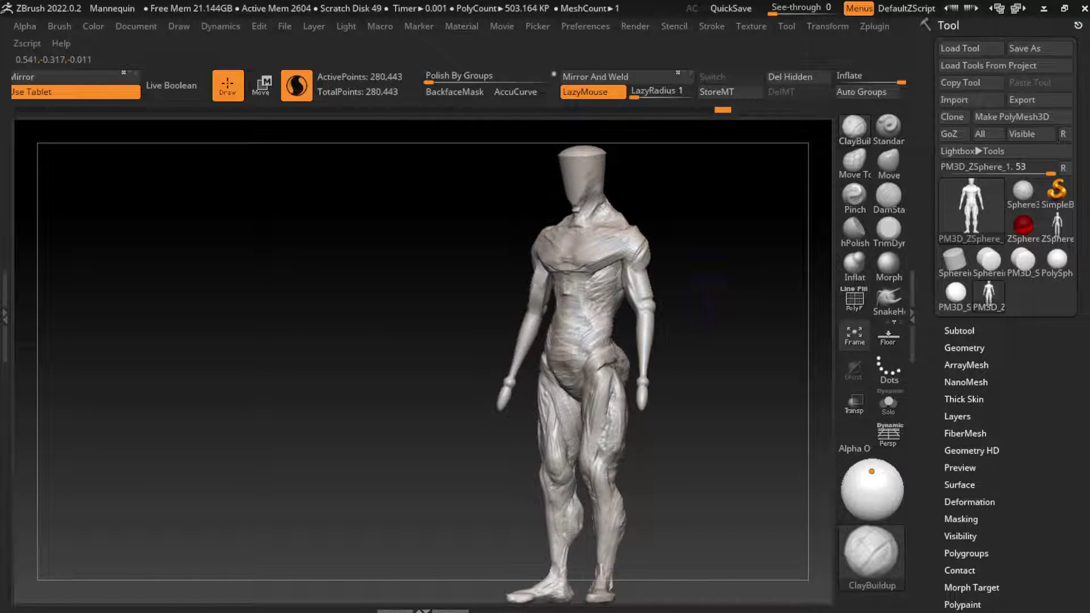
{"action": "mouse_move", "coordinate": [605, 332]}
{"action": "left_mouse_down"}
{"action": "mouse_move", "coordinate": [579, 389]}
{"action": "mouse_move", "coordinate": [594, 340]}
{"action": "mouse_move", "coordinate": [602, 352]}
{"action": "left_mouse_up"}
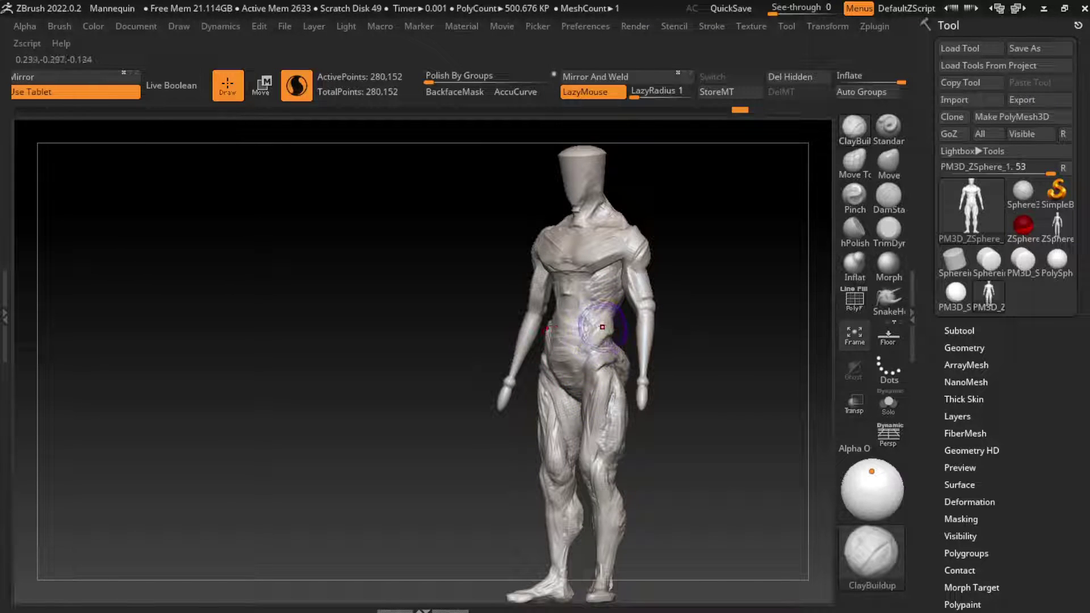
{"action": "left_click_drag", "start_coordinate": [605, 310], "coordinate": [607, 340]}
{"action": "left_click_drag", "start_coordinate": [609, 301], "coordinate": [628, 267]}
{"action": "mouse_move", "coordinate": [616, 222]}
{"action": "left_mouse_down"}
{"action": "mouse_move", "coordinate": [585, 267]}
{"action": "mouse_move", "coordinate": [591, 324]}
{"action": "left_mouse_up"}
{"action": "left_click_drag", "start_coordinate": [593, 281], "coordinate": [644, 353]}
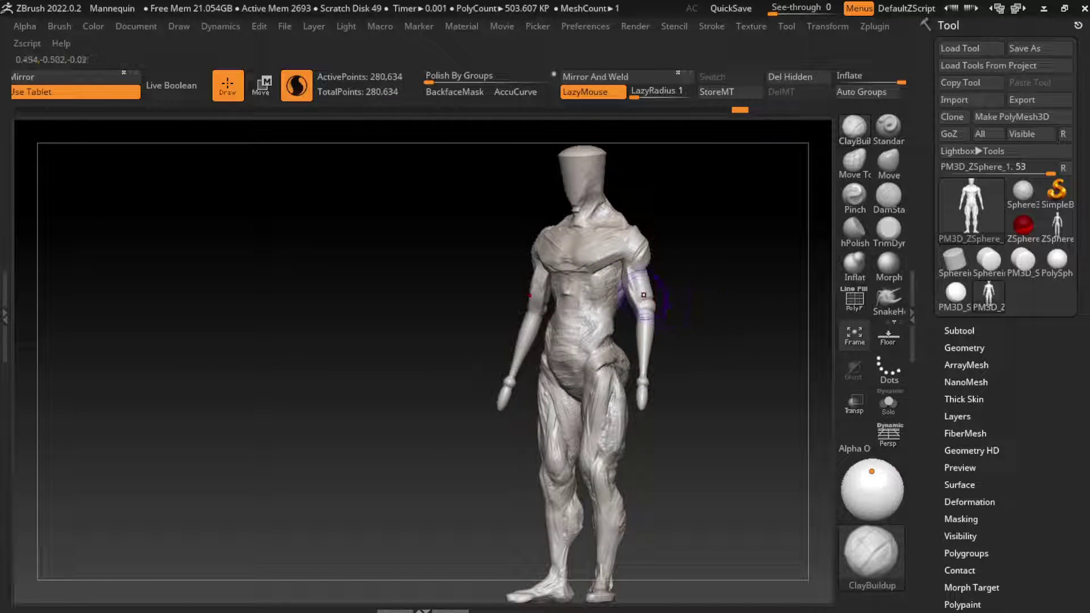
{"action": "mouse_move", "coordinate": [644, 294]}
{"action": "left_mouse_down"}
{"action": "mouse_move", "coordinate": [627, 281]}
{"action": "mouse_move", "coordinate": [639, 306]}
{"action": "mouse_move", "coordinate": [622, 267]}
{"action": "mouse_move", "coordinate": [626, 314]}
{"action": "mouse_move", "coordinate": [704, 278]}
{"action": "left_mouse_up"}
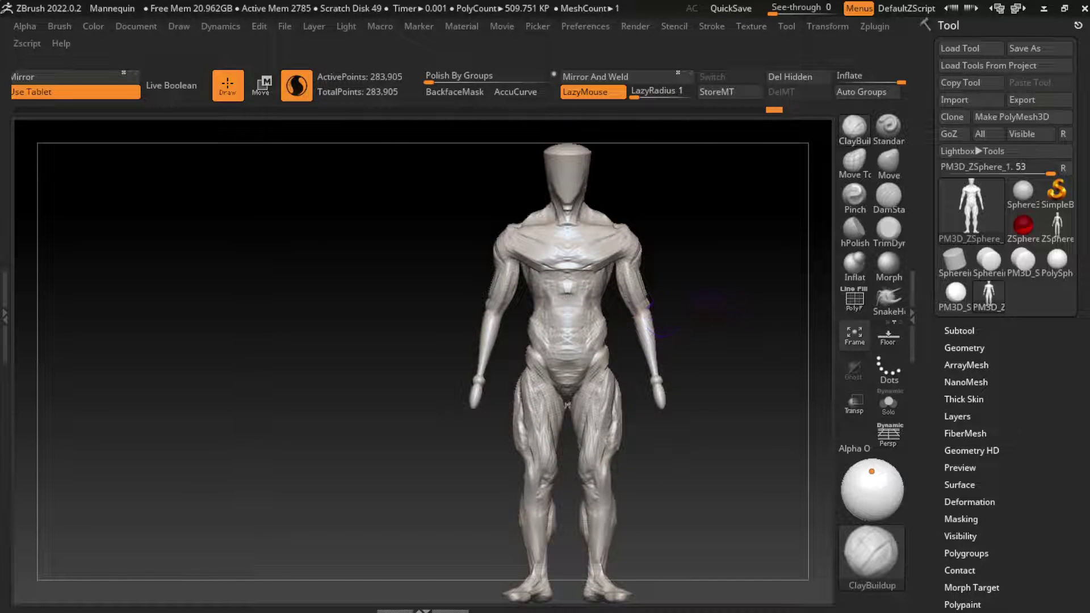
{"action": "mouse_move", "coordinate": [670, 328]}
{"action": "left_mouse_down"}
{"action": "mouse_move", "coordinate": [624, 333]}
{"action": "mouse_move", "coordinate": [642, 340]}
{"action": "mouse_move", "coordinate": [651, 322]}
{"action": "mouse_move", "coordinate": [644, 346]}
{"action": "left_mouse_up"}
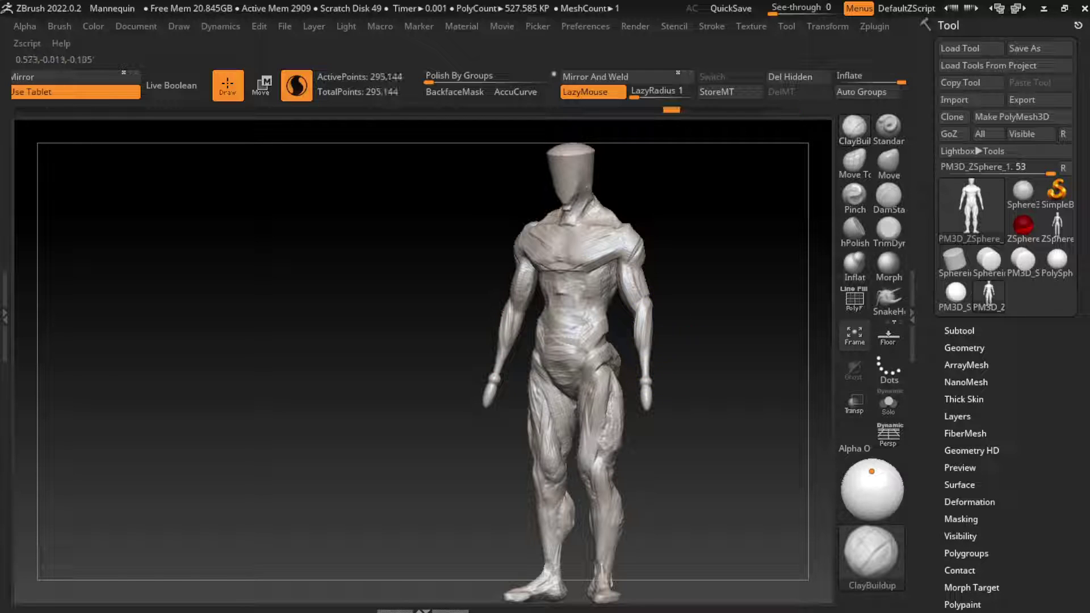
Enlarge the ClayBuildup brush and bulk up both forearms with mirrored X-symmetry strokes
{"action": "key", "text": "s"}
{"action": "scroll", "coordinate": [644, 369], "scroll_direction": "up", "scroll_amount": 2}
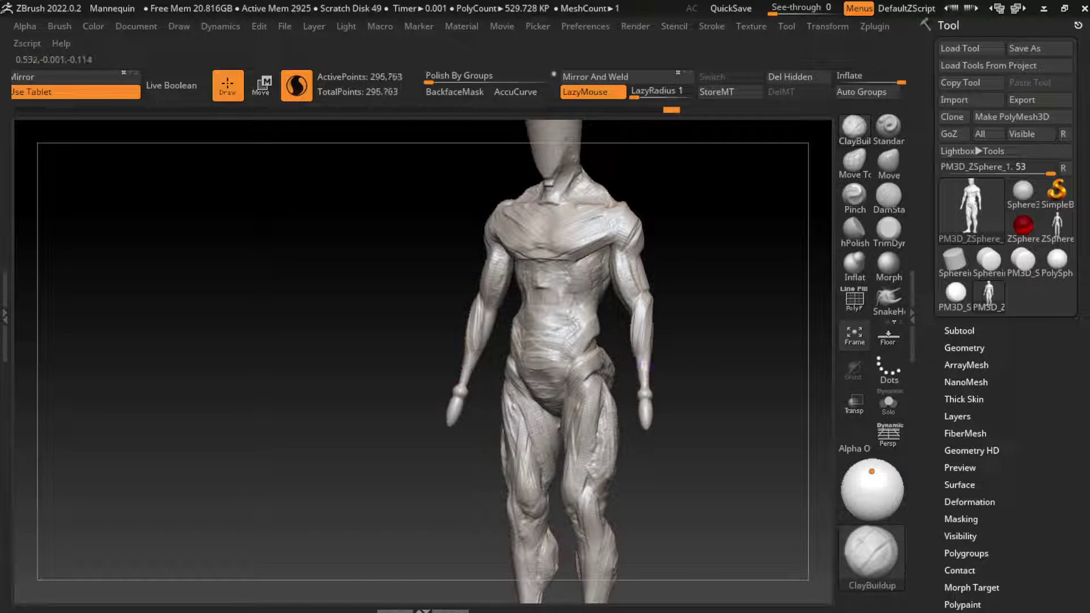
{"action": "mouse_move", "coordinate": [645, 366]}
{"action": "left_mouse_down"}
{"action": "mouse_move", "coordinate": [643, 386]}
{"action": "mouse_move", "coordinate": [640, 358]}
{"action": "mouse_move", "coordinate": [642, 369]}
{"action": "mouse_move", "coordinate": [661, 309]}
{"action": "left_mouse_up"}
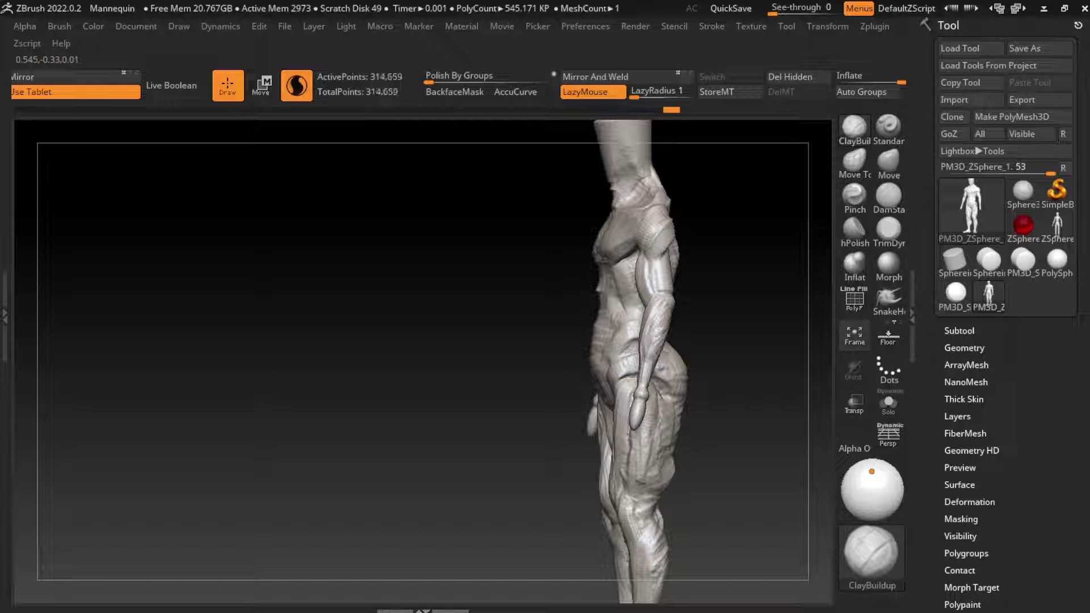
{"action": "left_click_drag", "start_coordinate": [699, 341], "coordinate": [728, 337]}
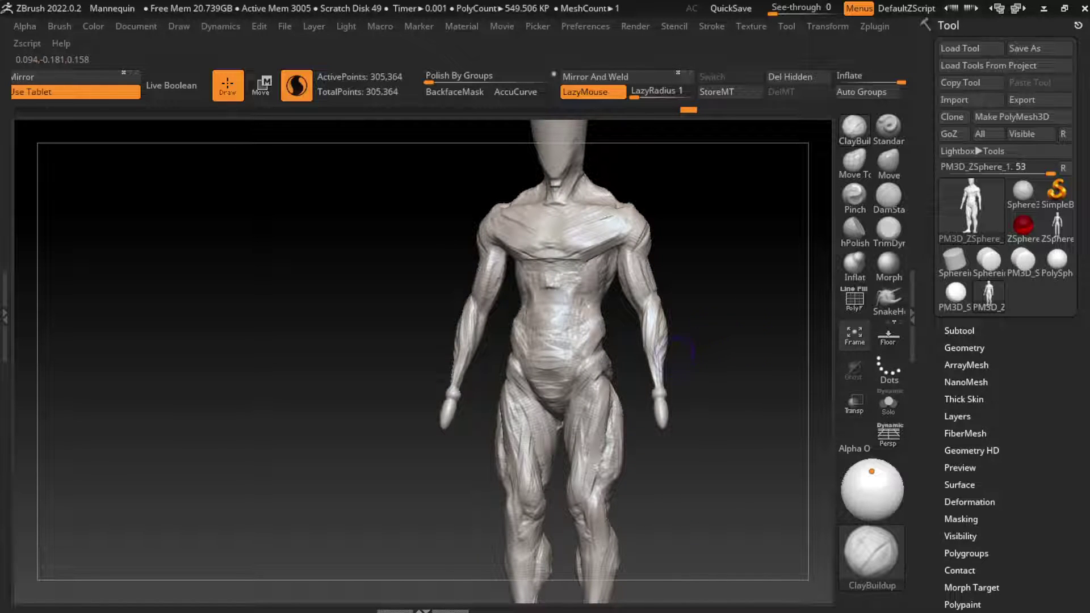
{"action": "mouse_move", "coordinate": [661, 392]}
{"action": "left_mouse_down"}
{"action": "mouse_move", "coordinate": [669, 298]}
{"action": "mouse_move", "coordinate": [732, 299]}
{"action": "mouse_move", "coordinate": [659, 312]}
{"action": "left_mouse_up"}
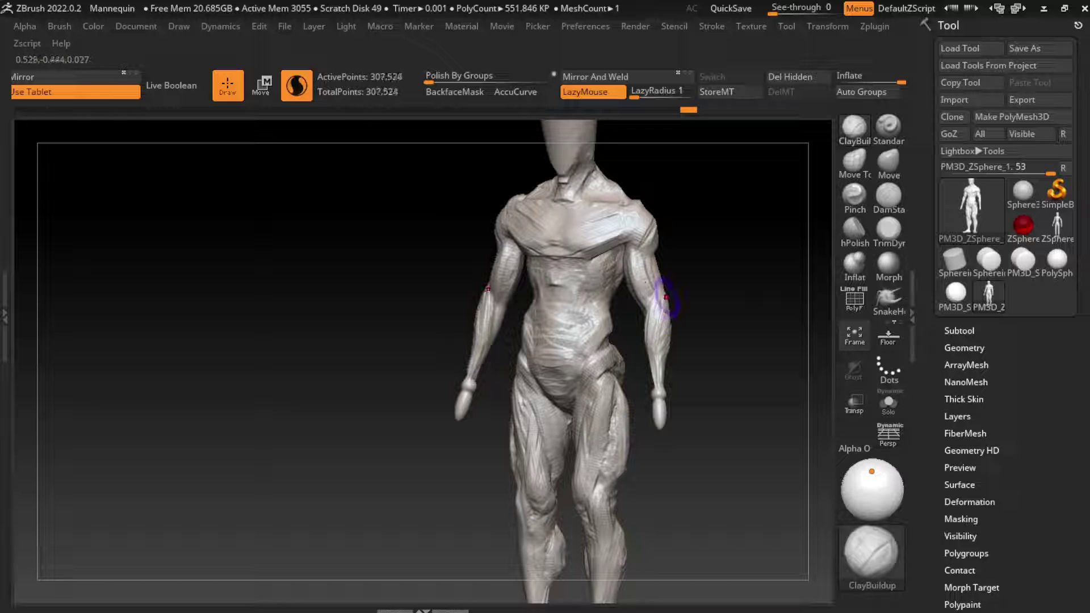
{"action": "left_click_drag", "start_coordinate": [667, 297], "coordinate": [659, 337]}
{"action": "left_click_drag", "start_coordinate": [476, 318], "coordinate": [469, 379]}
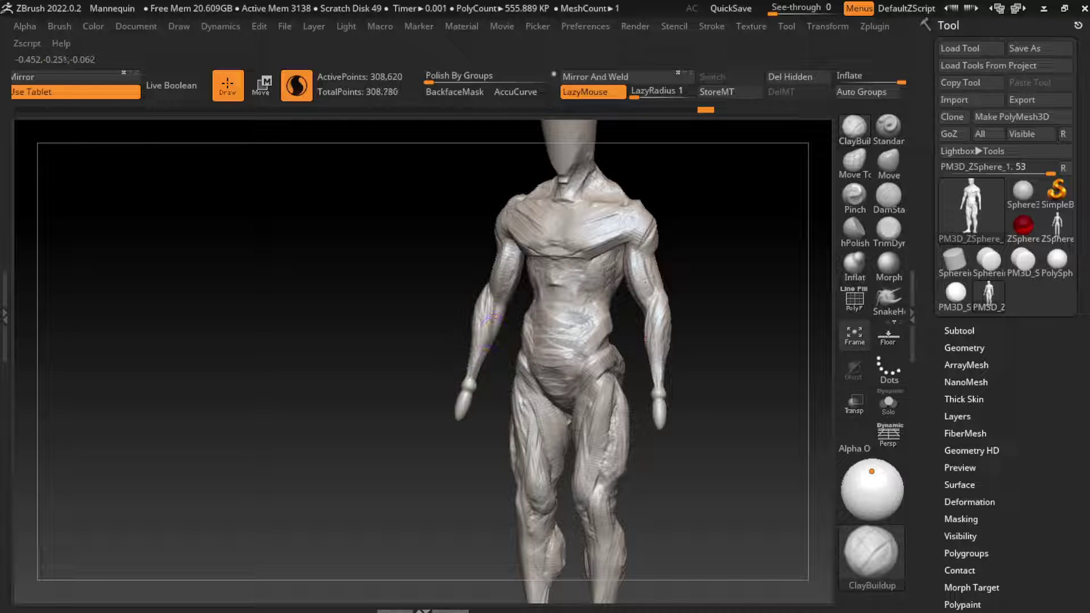
{"action": "left_click_drag", "start_coordinate": [431, 329], "coordinate": [503, 333]}
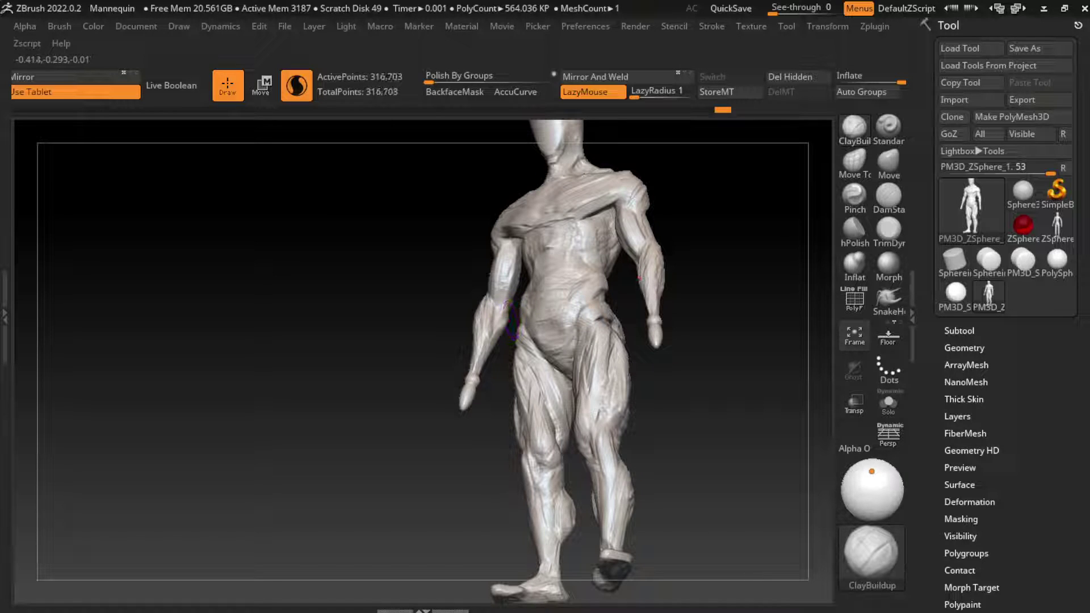
{"action": "mouse_move", "coordinate": [496, 331]}
{"action": "left_mouse_down"}
{"action": "mouse_move", "coordinate": [494, 347]}
{"action": "mouse_move", "coordinate": [506, 315]}
{"action": "left_mouse_up"}
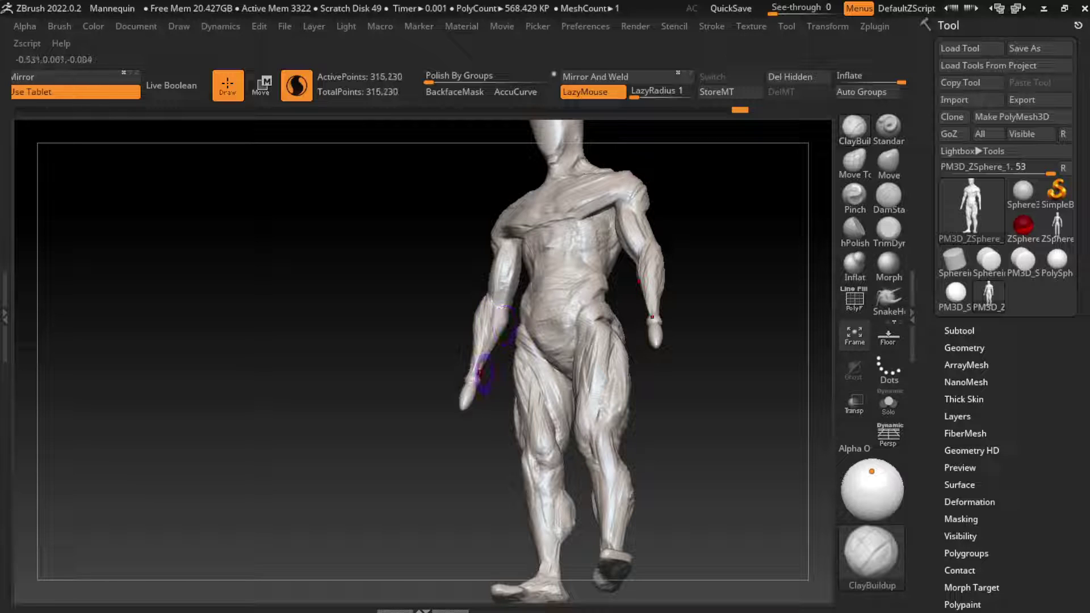
Orbit around to the back and lightly rework the left and right forearms
{"action": "left_click_drag", "start_coordinate": [484, 372], "coordinate": [628, 311]}
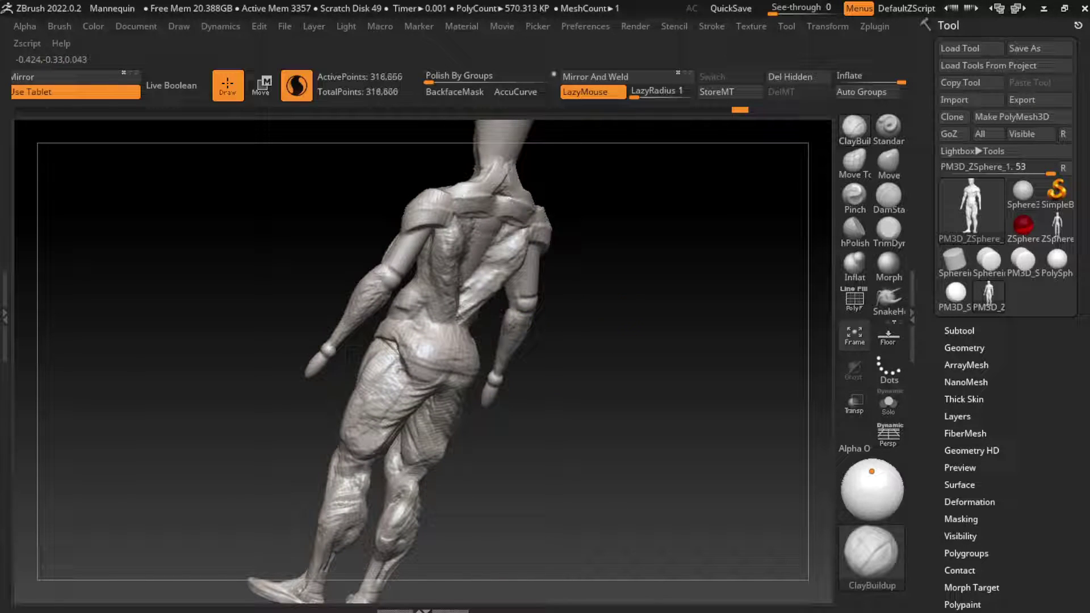
{"action": "left_click_drag", "start_coordinate": [519, 328], "coordinate": [359, 264]}
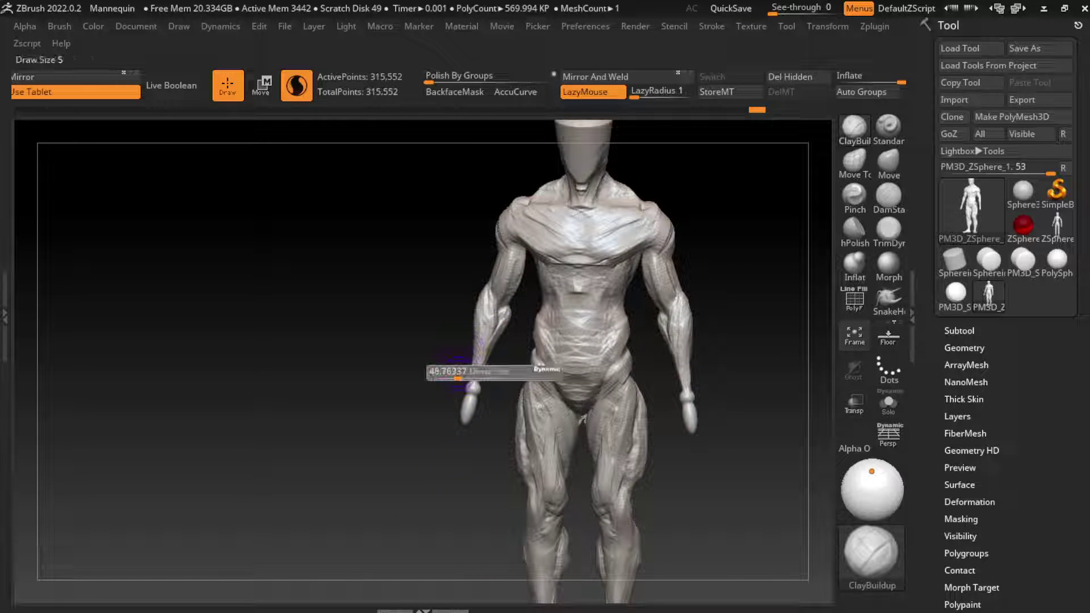
{"action": "left_click_drag", "start_coordinate": [465, 400], "coordinate": [471, 371], "text": "shift"}
{"action": "left_click_drag", "start_coordinate": [690, 392], "coordinate": [687, 338], "text": "shift"}
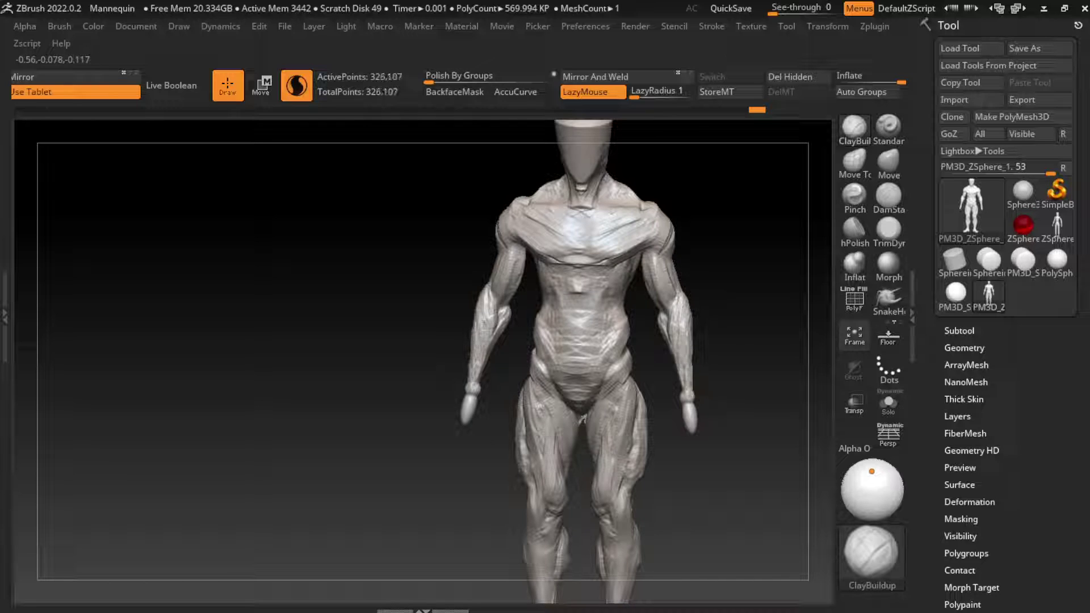
{"action": "left_click_drag", "start_coordinate": [451, 409], "coordinate": [477, 391]}
Resize the brush and refine both forearms and upper arms down to the wrists
{"action": "key", "text": "s"}
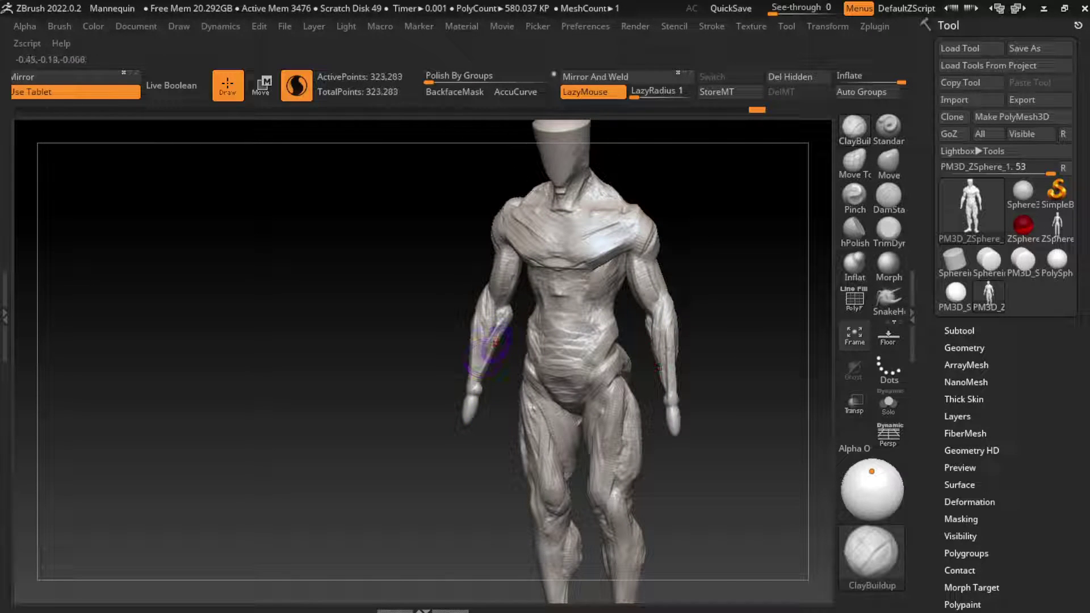
{"action": "left_click_drag", "start_coordinate": [489, 343], "coordinate": [485, 334]}
{"action": "left_click_drag", "start_coordinate": [666, 320], "coordinate": [658, 335]}
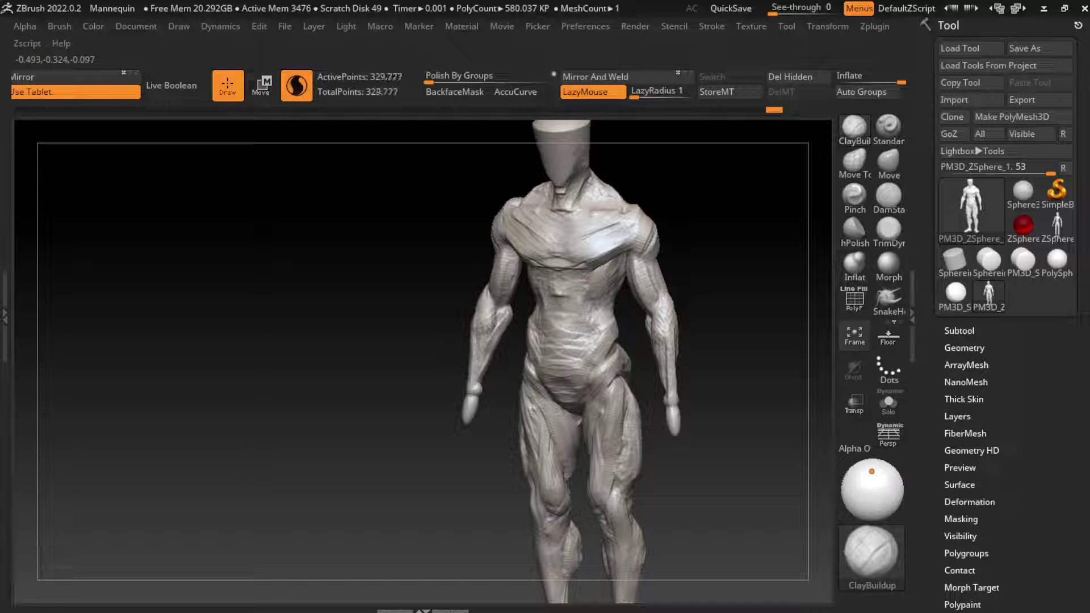
{"action": "left_click_drag", "start_coordinate": [489, 366], "coordinate": [487, 359]}
{"action": "left_click_drag", "start_coordinate": [502, 318], "coordinate": [508, 311]}
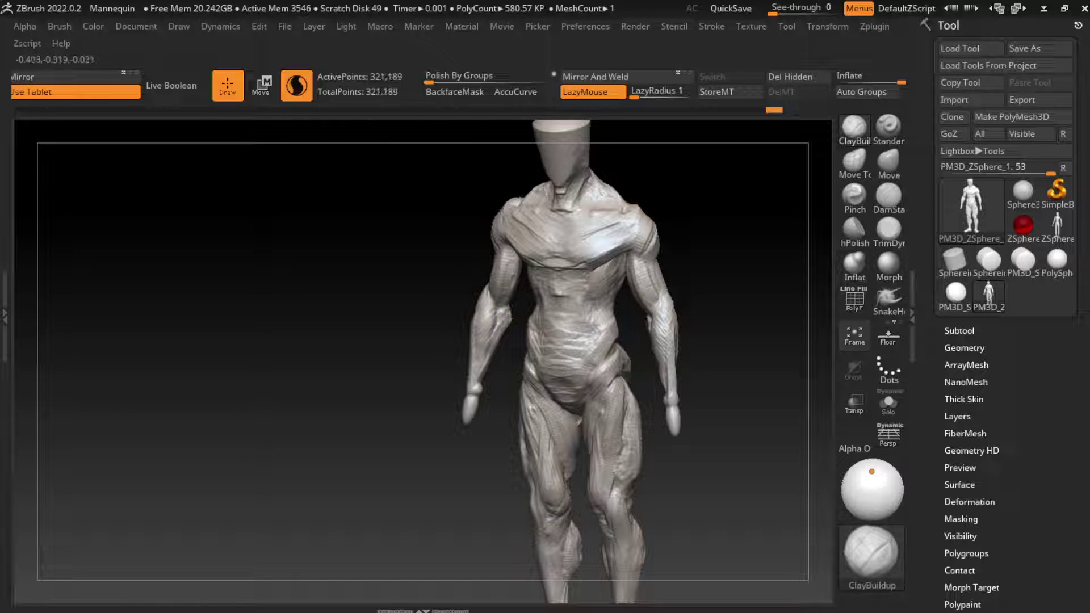
{"action": "left_click_drag", "start_coordinate": [492, 350], "coordinate": [497, 338]}
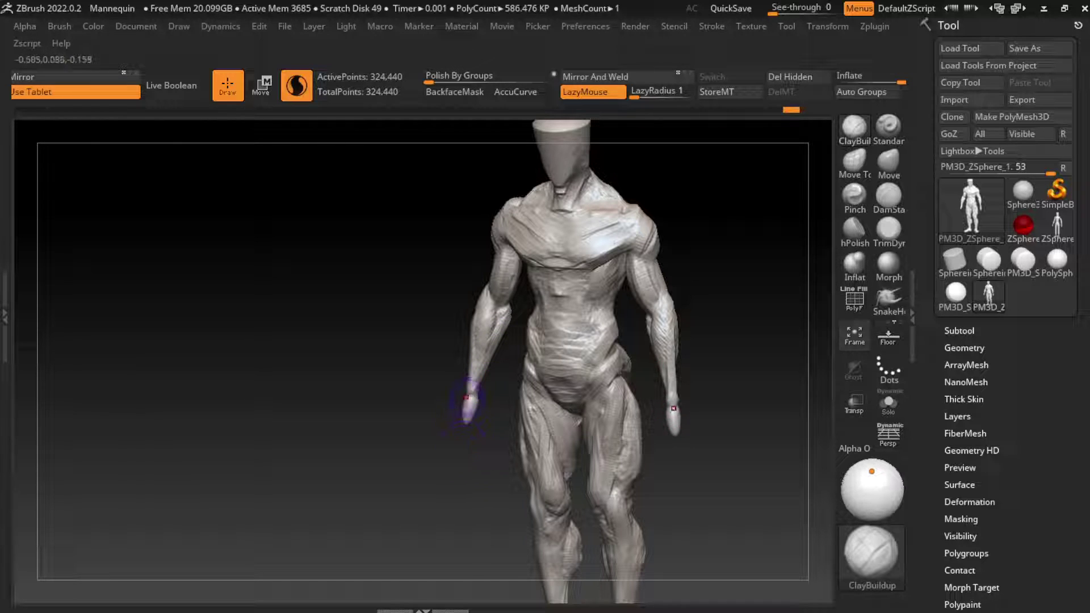
With the Move brush at a smaller size, pull the hands down into a longer shape
{"action": "left_click", "coordinate": [889, 162]}
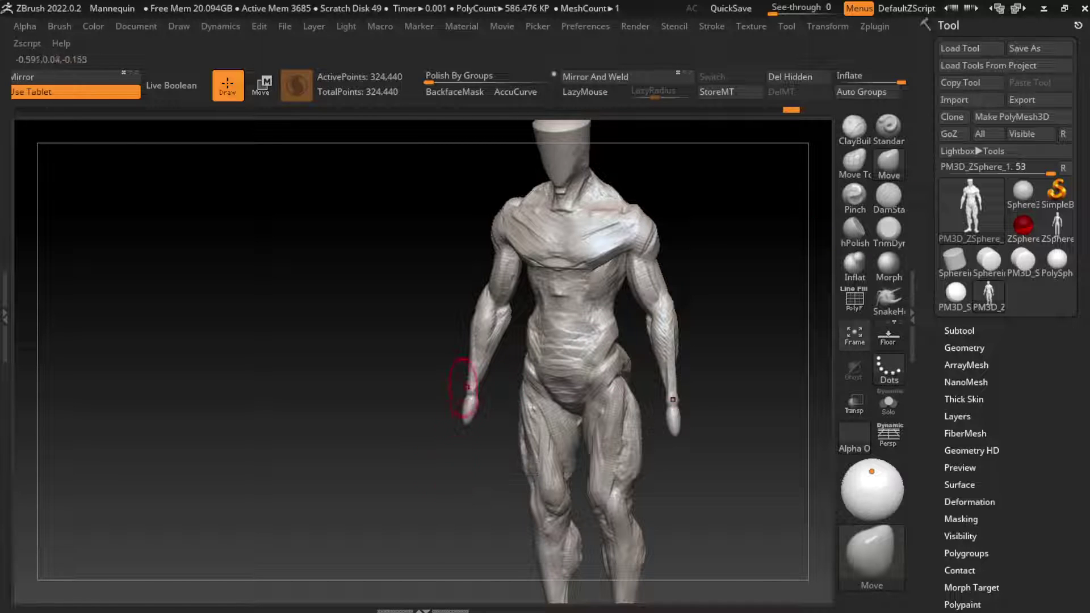
{"action": "left_click_drag", "start_coordinate": [468, 387], "coordinate": [472, 401]}
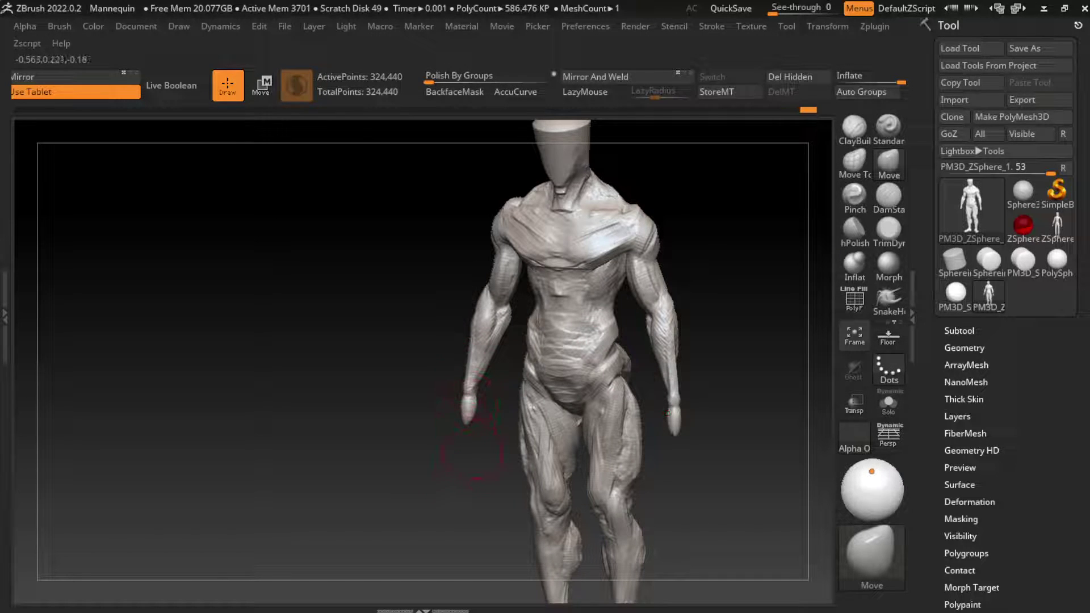
{"action": "key", "text": "s"}
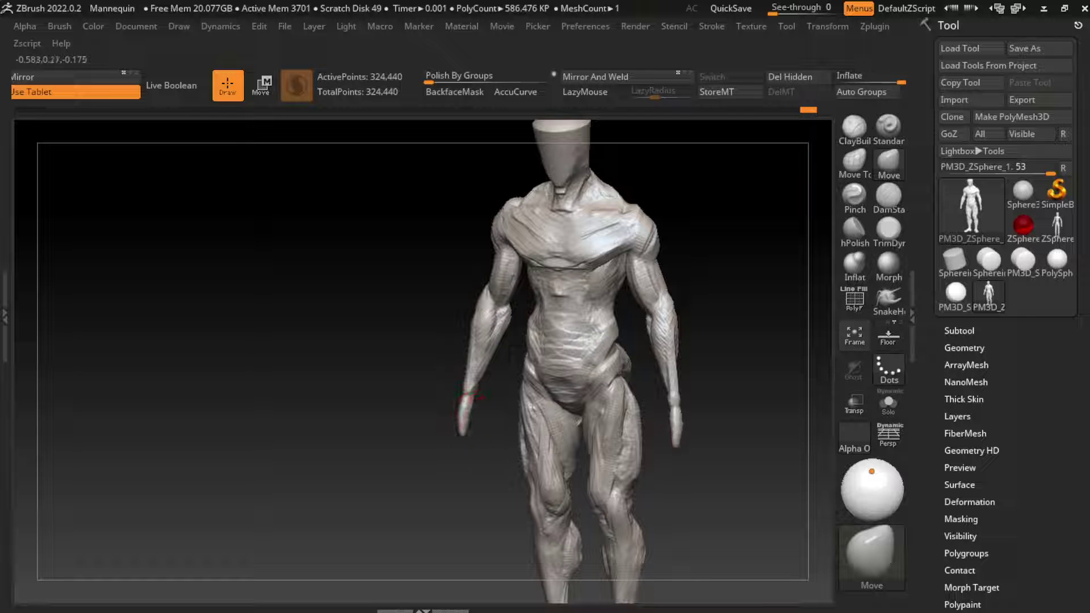
{"action": "left_click_drag", "start_coordinate": [470, 398], "coordinate": [476, 423]}
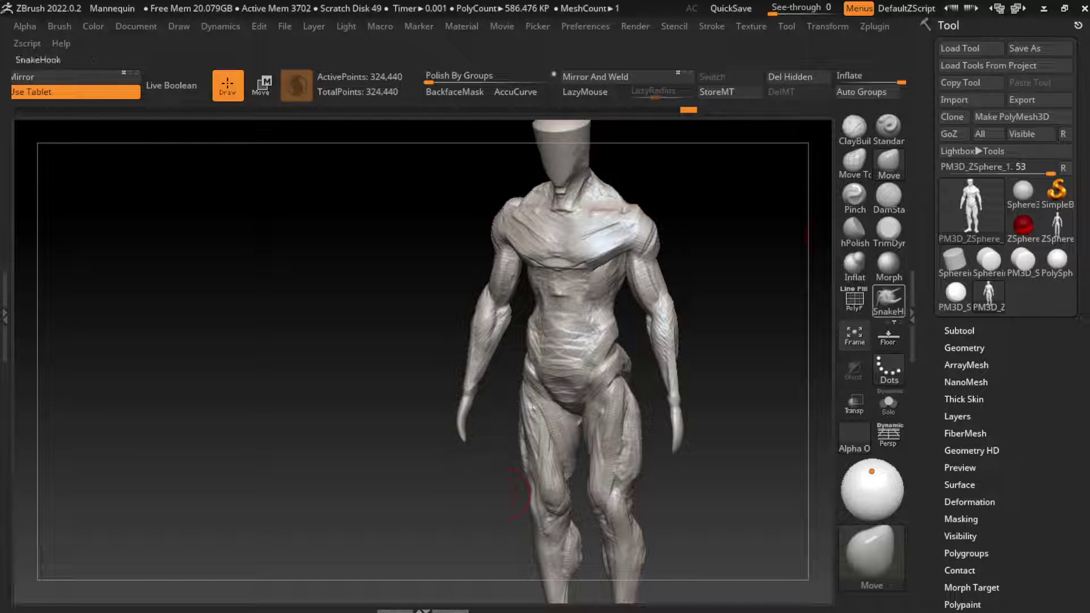
Use SnakeHook to pull the fingertips into long curved claws, undoing failed strokes
{"action": "left_click", "coordinate": [889, 300]}
{"action": "mouse_move", "coordinate": [469, 403]}
{"action": "left_mouse_down"}
{"action": "mouse_move", "coordinate": [469, 387]}
{"action": "mouse_move", "coordinate": [480, 433]}
{"action": "left_mouse_up"}
{"action": "key", "text": "ctrl+z"}
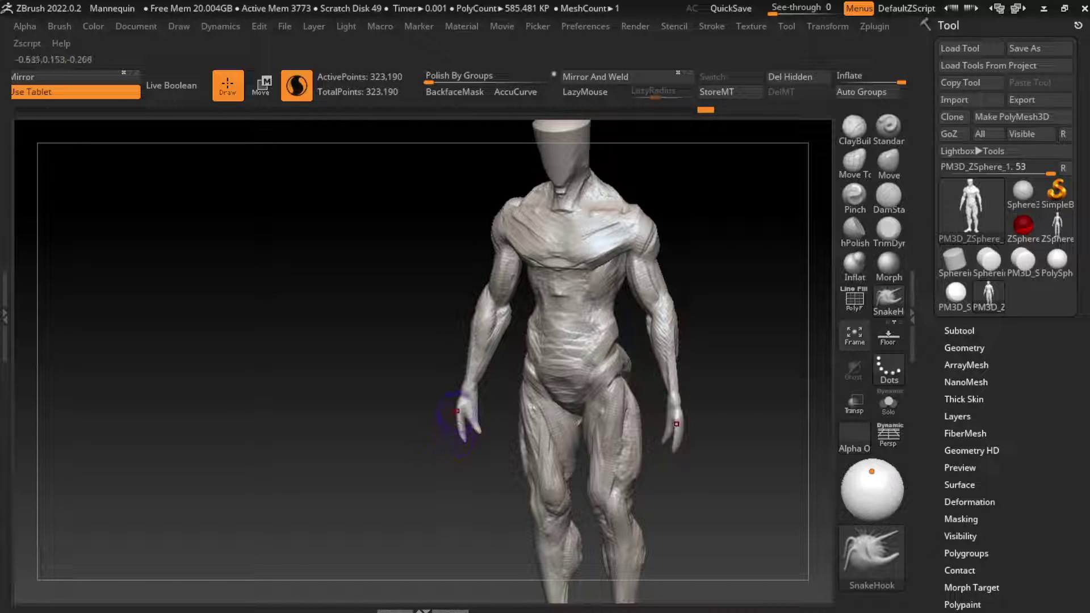
{"action": "left_click_drag", "start_coordinate": [460, 434], "coordinate": [457, 459]}
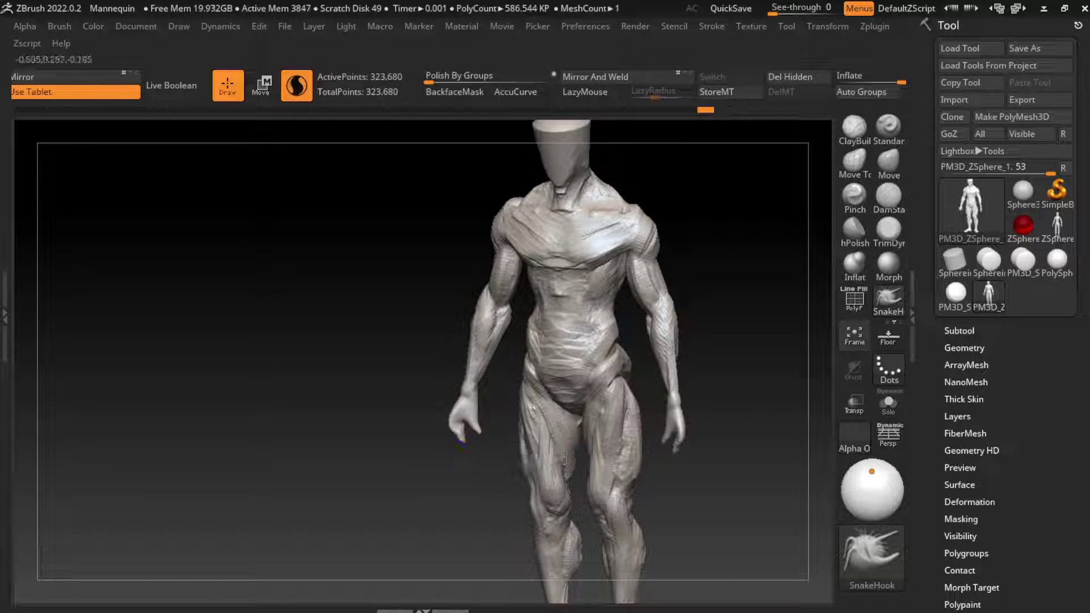
{"action": "key", "text": "ctrl+z"}
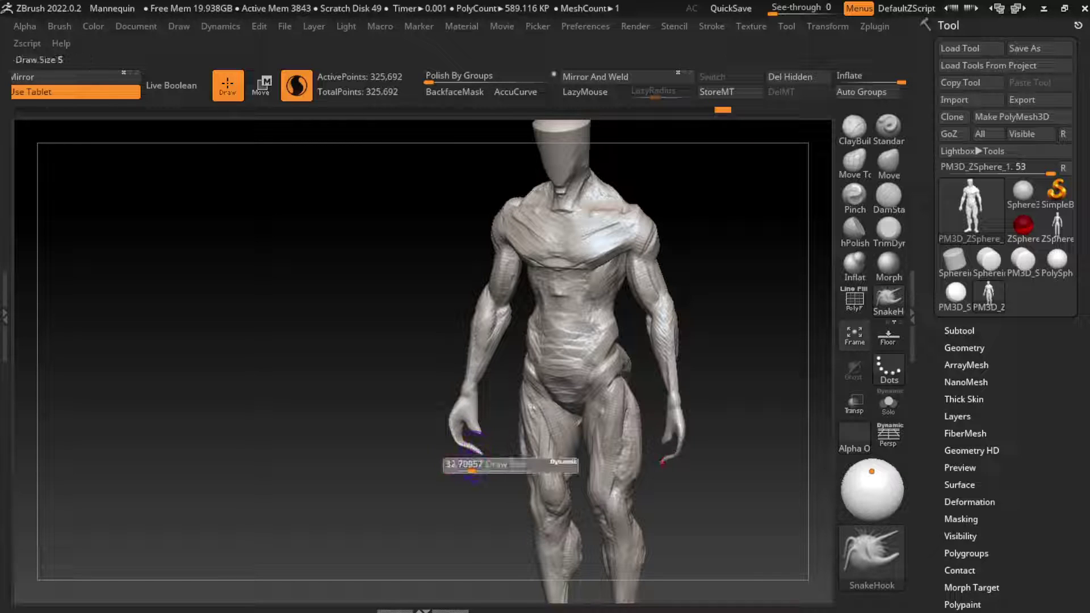
{"action": "left_click_drag", "start_coordinate": [475, 447], "coordinate": [482, 454]}
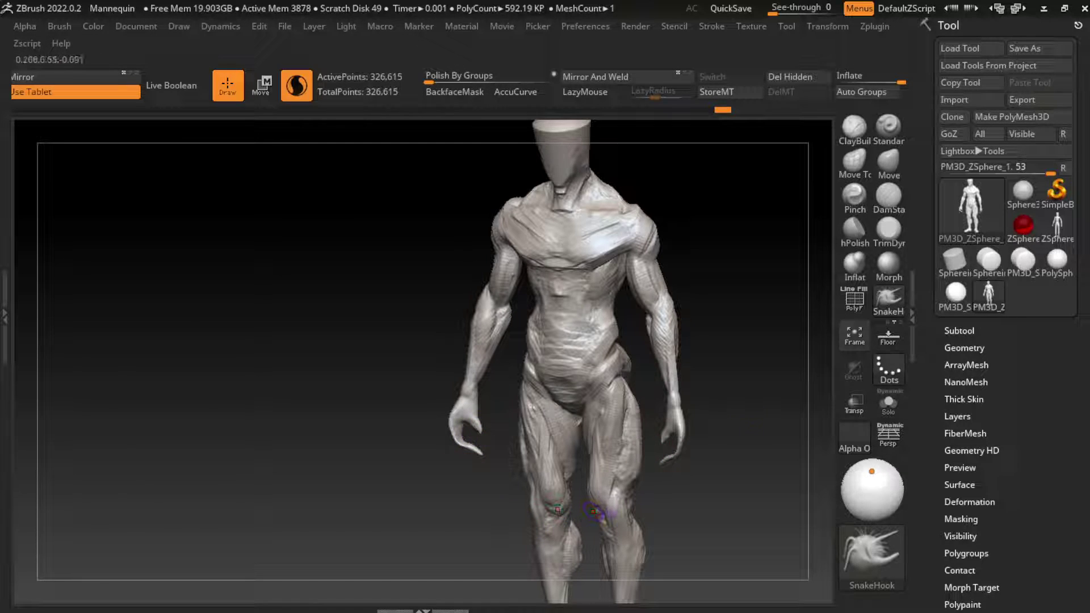
Resize the brush and reshape the left hand's claws further, returning to a front view
{"action": "left_click_drag", "start_coordinate": [594, 511], "coordinate": [636, 514], "text": "shift"}
{"action": "left_click_drag", "start_coordinate": [764, 418], "coordinate": [712, 433], "text": "shift"}
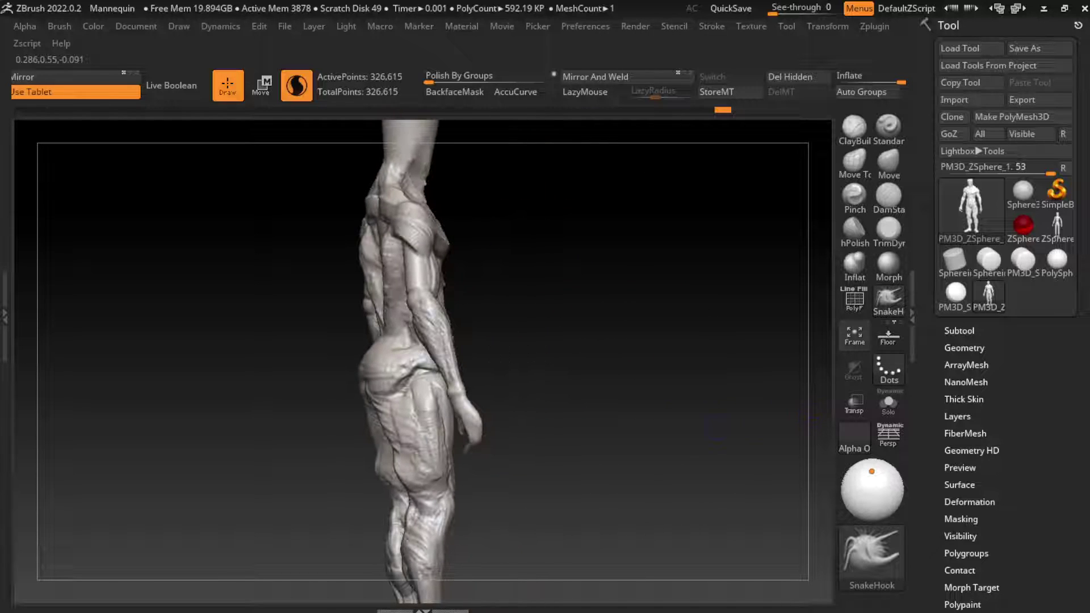
{"action": "key", "text": "s"}
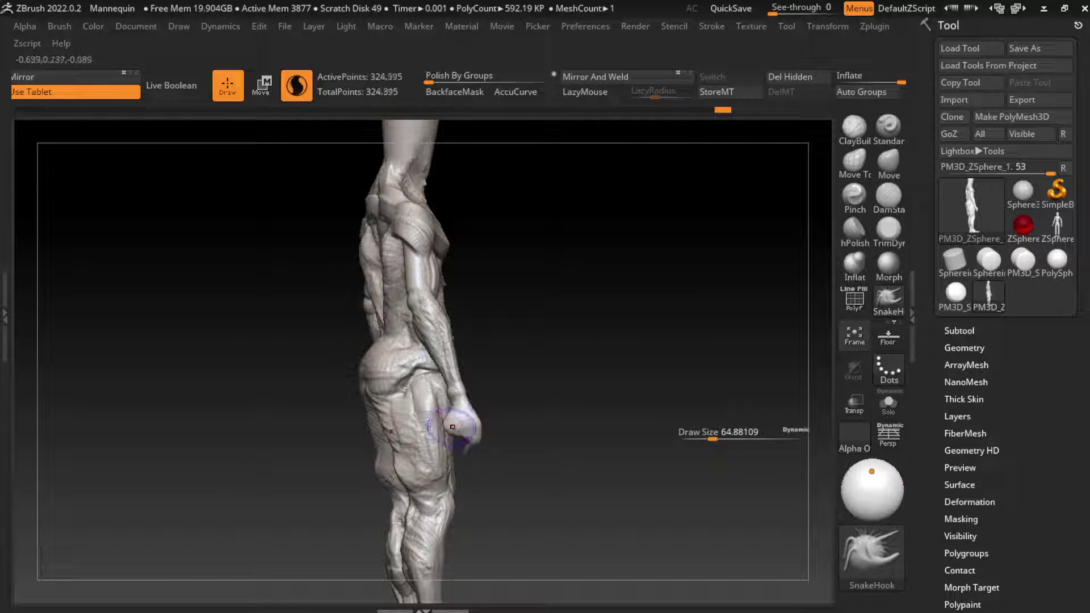
{"action": "mouse_move", "coordinate": [511, 318]}
{"action": "left_mouse_down"}
{"action": "mouse_move", "coordinate": [476, 482]}
{"action": "mouse_move", "coordinate": [389, 516]}
{"action": "left_mouse_up"}
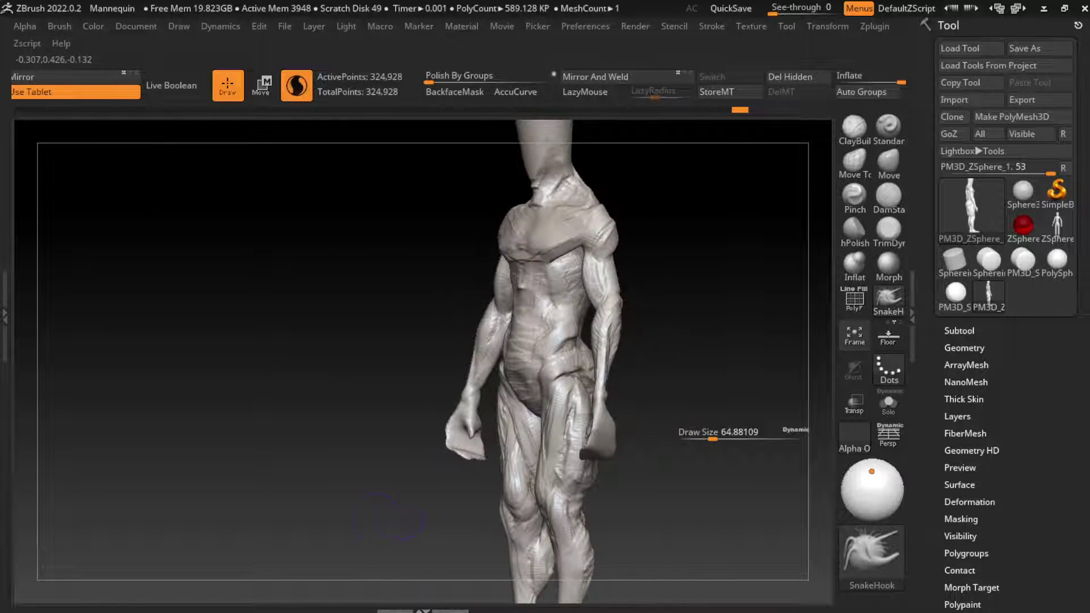
{"action": "left_click_drag", "start_coordinate": [466, 433], "coordinate": [457, 434]}
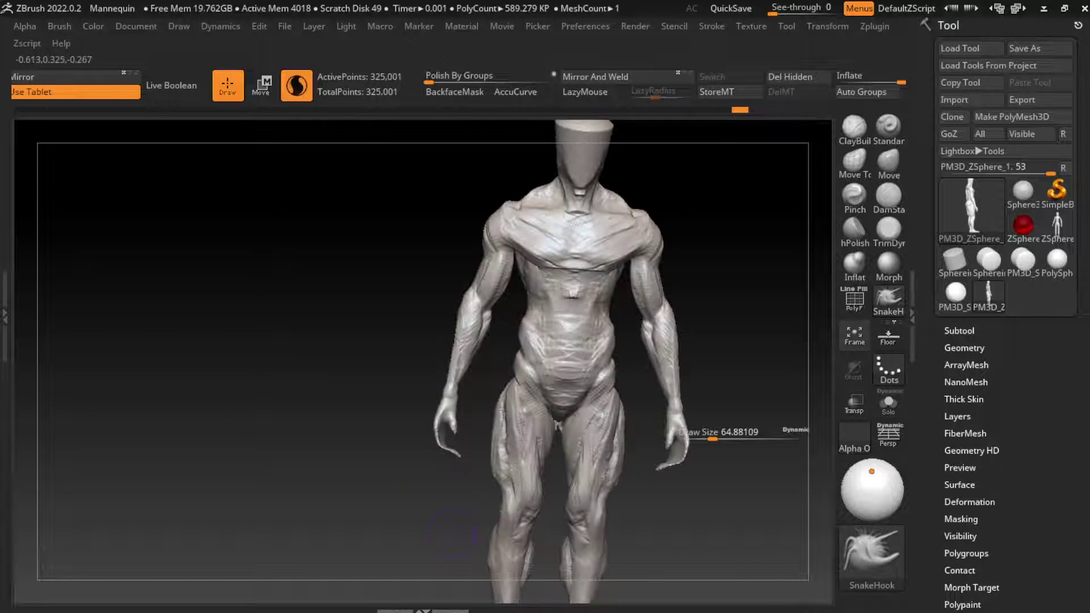
{"action": "mouse_move", "coordinate": [653, 431]}
{"action": "left_mouse_down"}
{"action": "mouse_move", "coordinate": [751, 424]}
{"action": "mouse_move", "coordinate": [411, 445]}
{"action": "left_mouse_up"}
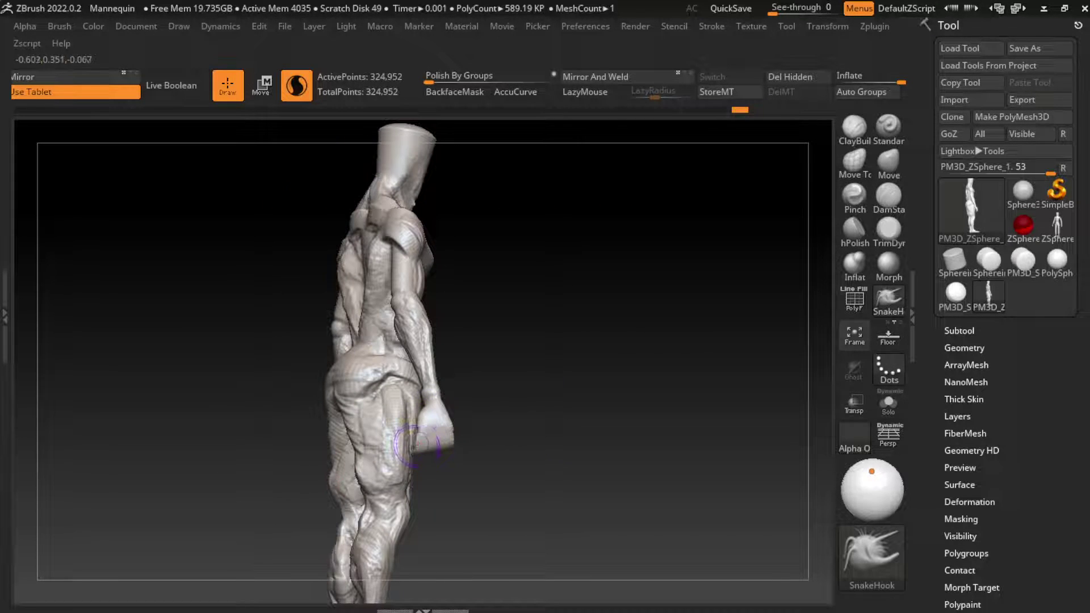
{"action": "left_click_drag", "start_coordinate": [611, 418], "coordinate": [738, 369]}
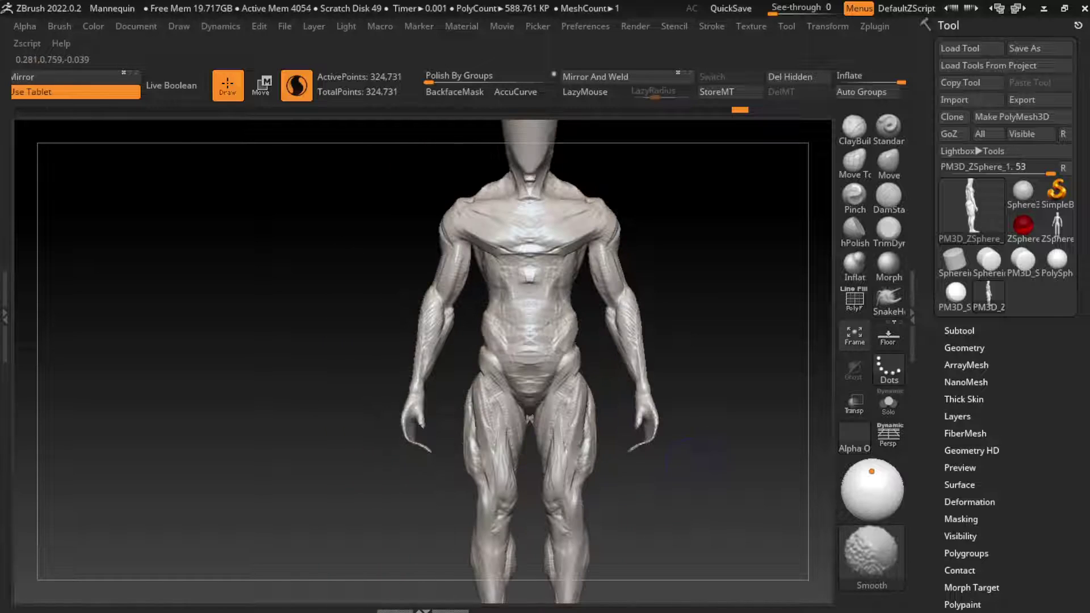
Inflate the clawed hands into rounded fists with the Inflate brush
{"action": "left_click", "coordinate": [855, 266]}
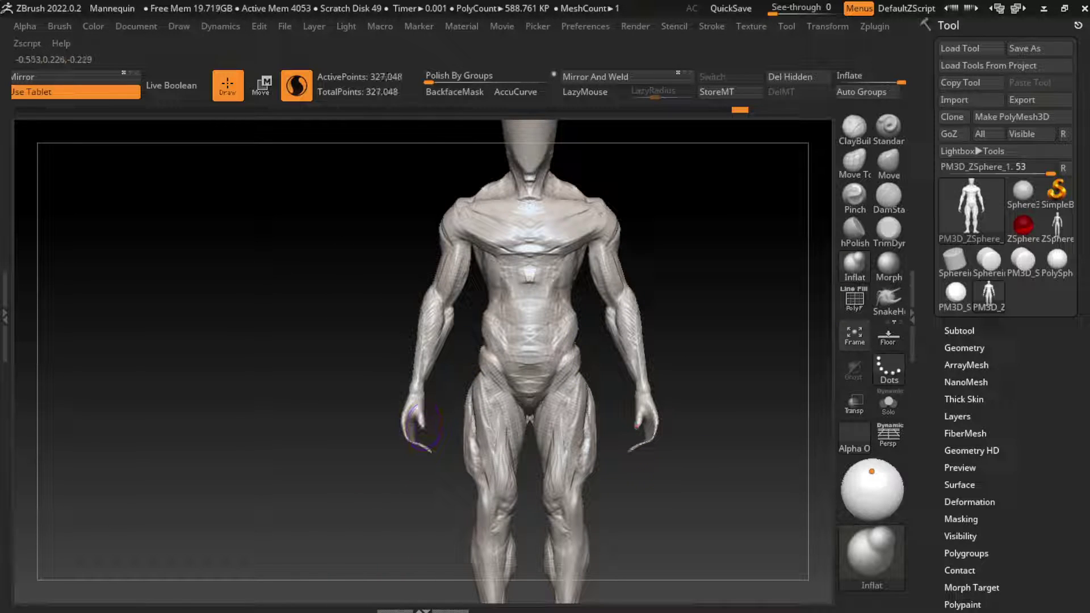
{"action": "mouse_move", "coordinate": [423, 426]}
{"action": "left_mouse_down"}
{"action": "mouse_move", "coordinate": [403, 420]}
{"action": "mouse_move", "coordinate": [418, 449]}
{"action": "mouse_move", "coordinate": [532, 361]}
{"action": "left_mouse_up"}
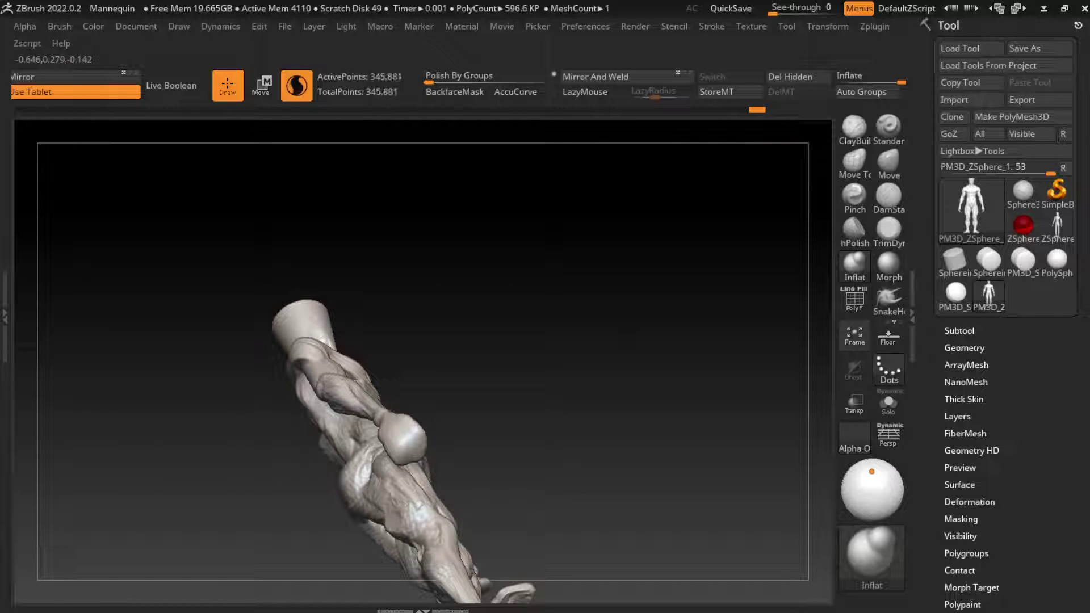
{"action": "mouse_move", "coordinate": [363, 568]}
{"action": "left_mouse_down"}
{"action": "mouse_move", "coordinate": [348, 576]}
{"action": "mouse_move", "coordinate": [420, 506]}
{"action": "mouse_move", "coordinate": [474, 255]}
{"action": "mouse_move", "coordinate": [397, 460]}
{"action": "mouse_move", "coordinate": [409, 438]}
{"action": "left_mouse_up"}
Select ClayBuildup with LazyMouse on via the B-M-V and B-C-B shortcuts
{"action": "key", "text": "b"}
{"action": "key", "text": "m"}
{"action": "key", "text": "v"}
{"action": "key", "text": "b"}
{"action": "key", "text": "c"}
{"action": "key", "text": "b"}
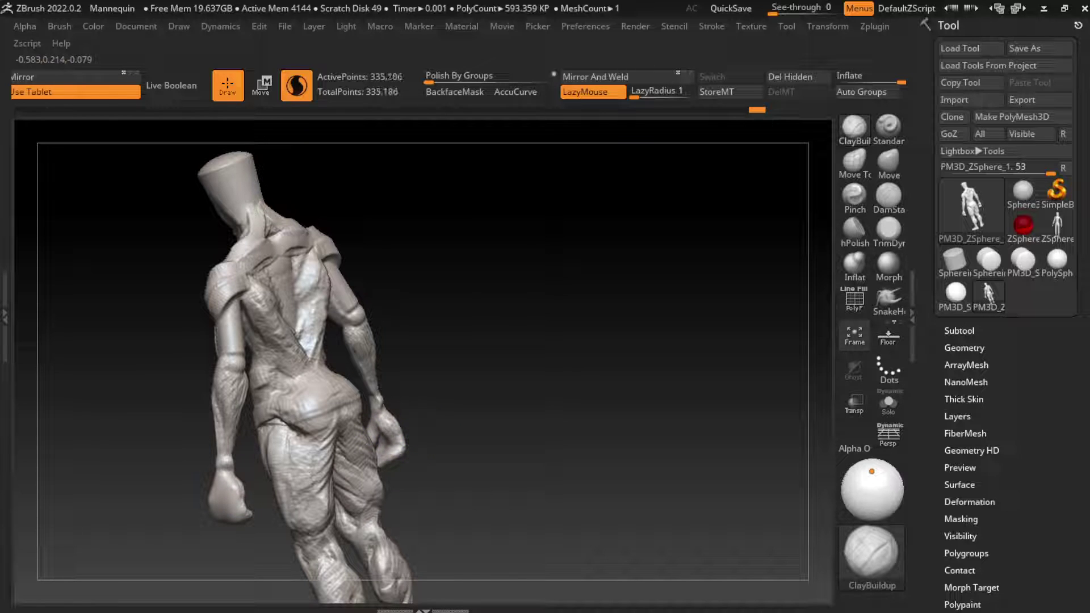
Add a ClayBuildup stroke to the left wrist above the fist, then return to front view
{"action": "left_click_drag", "start_coordinate": [408, 437], "coordinate": [359, 440]}
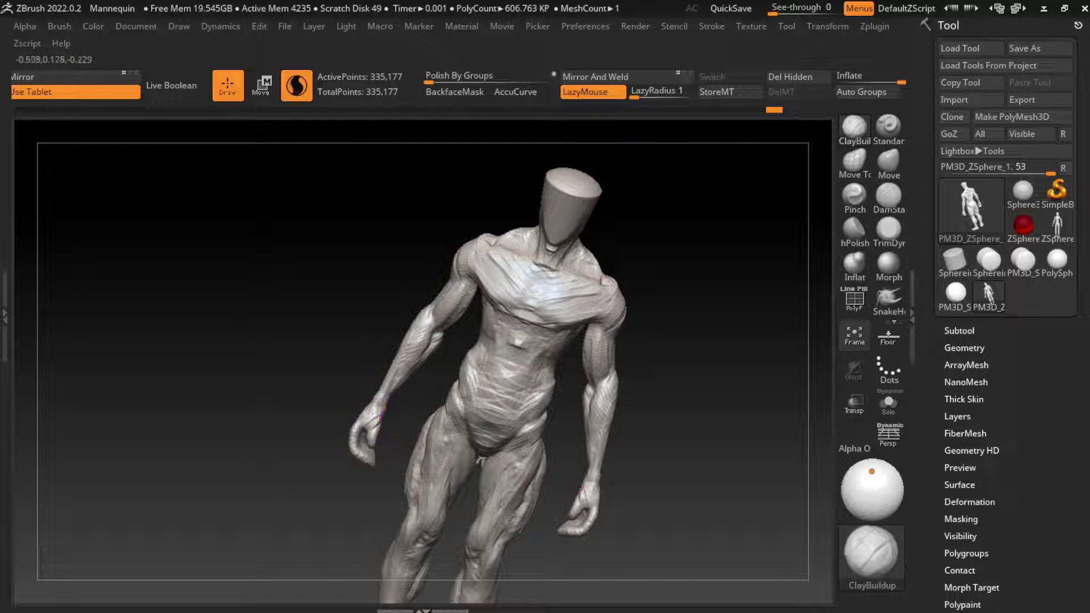
{"action": "left_click_drag", "start_coordinate": [379, 409], "coordinate": [387, 408]}
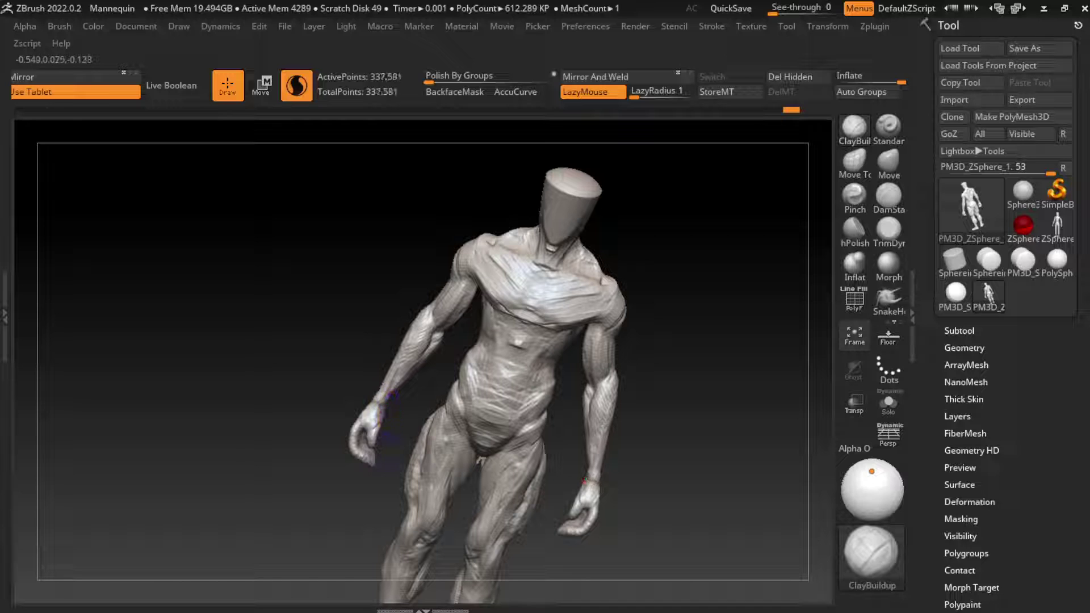
{"action": "left_click_drag", "start_coordinate": [296, 494], "coordinate": [742, 369], "text": "shift"}
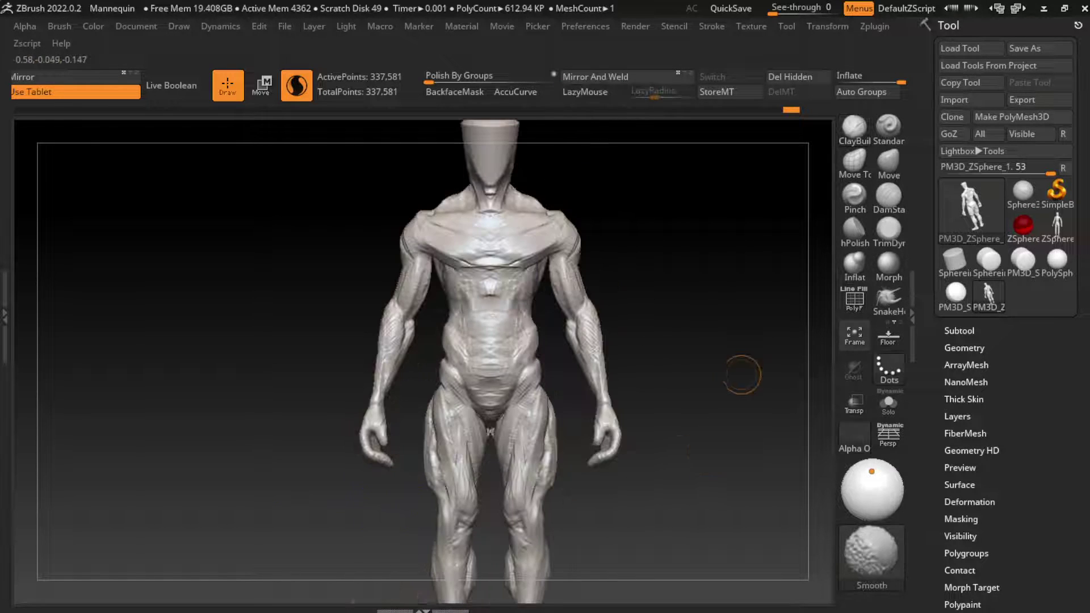
Nudge both fists into new positions at the wrist ends with the Move brush
{"action": "left_click", "coordinate": [888, 162]}
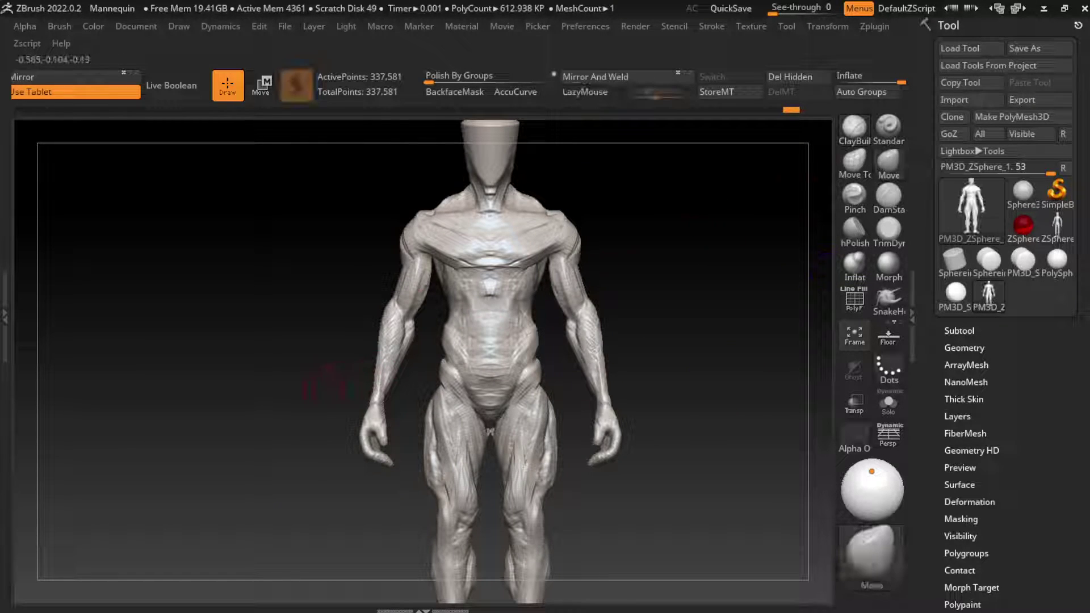
{"action": "left_click_drag", "start_coordinate": [710, 272], "coordinate": [653, 318]}
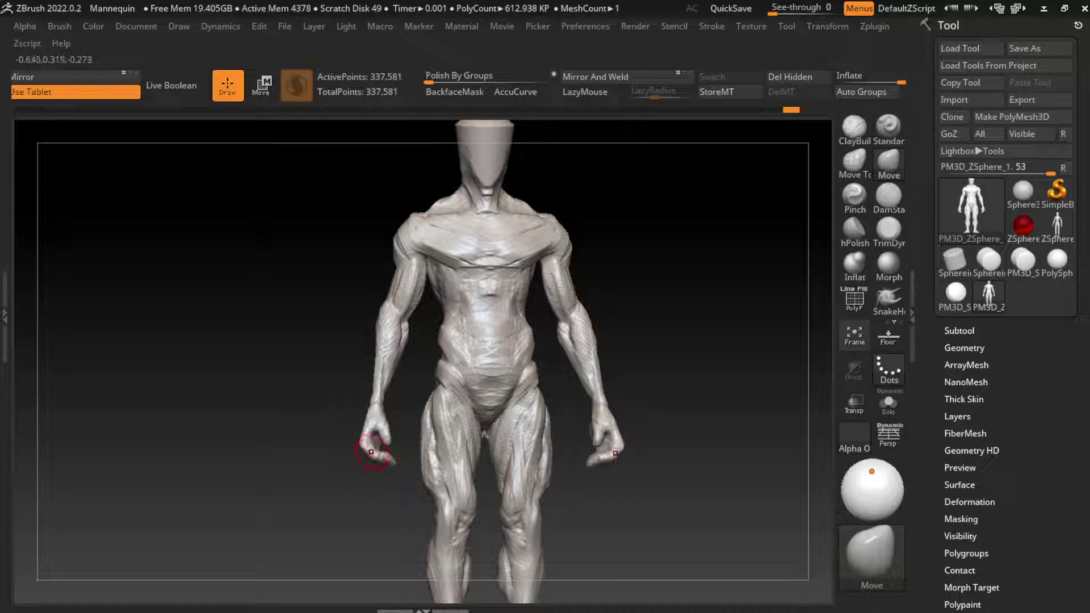
{"action": "mouse_move", "coordinate": [373, 453]}
{"action": "left_mouse_down", "text": "shift"}
{"action": "mouse_move", "coordinate": [443, 454]}
{"action": "mouse_move", "coordinate": [404, 461]}
{"action": "mouse_move", "coordinate": [421, 454]}
{"action": "left_mouse_up", "text": "shift"}
{"action": "key", "text": "b"}
{"action": "key", "text": "c"}
{"action": "key", "text": "b"}
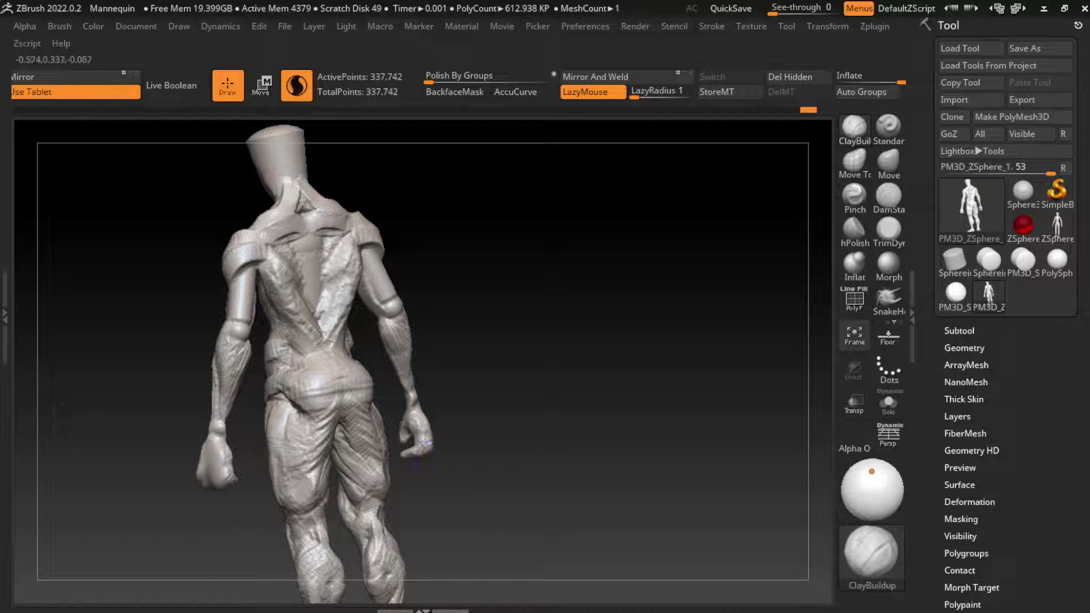
Build up clay on the left wrist from a three-quarter view
{"action": "left_click_drag", "start_coordinate": [613, 422], "coordinate": [423, 450]}
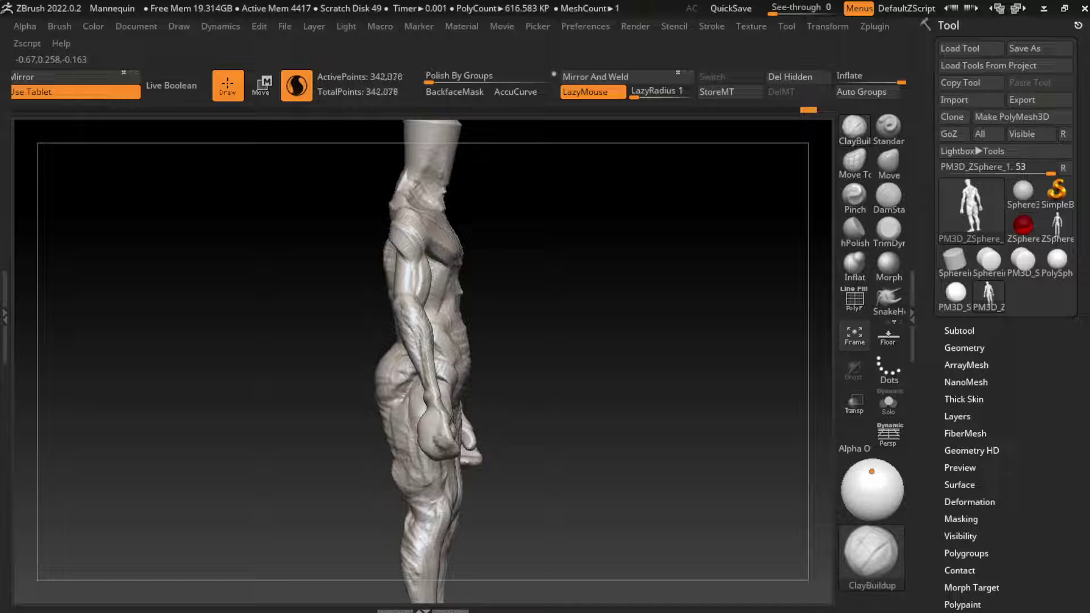
{"action": "left_click_drag", "start_coordinate": [624, 426], "coordinate": [455, 431]}
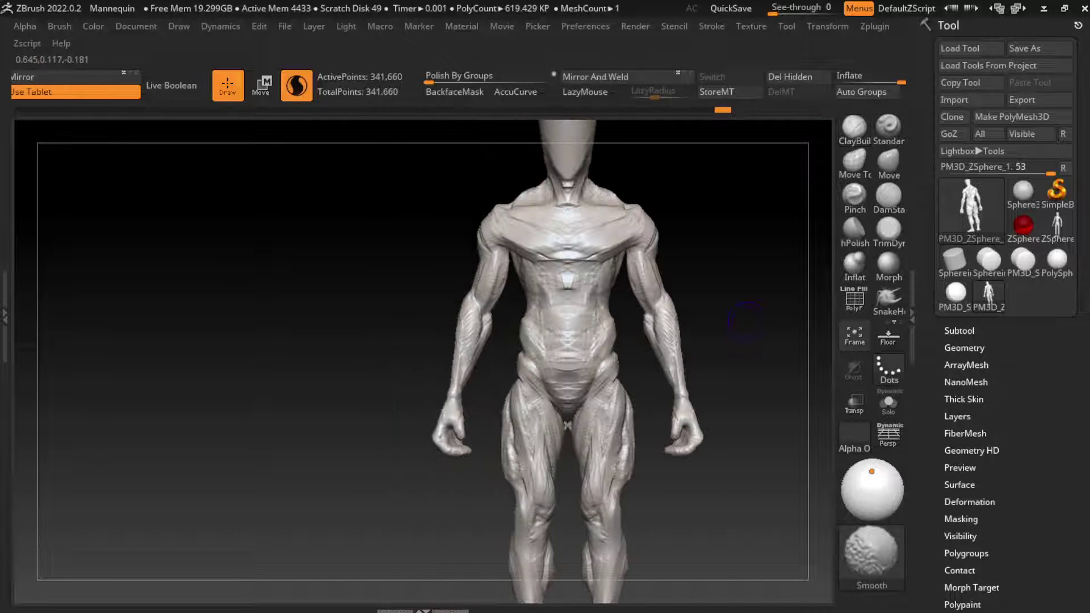
{"action": "left_click_drag", "start_coordinate": [625, 425], "coordinate": [511, 432]}
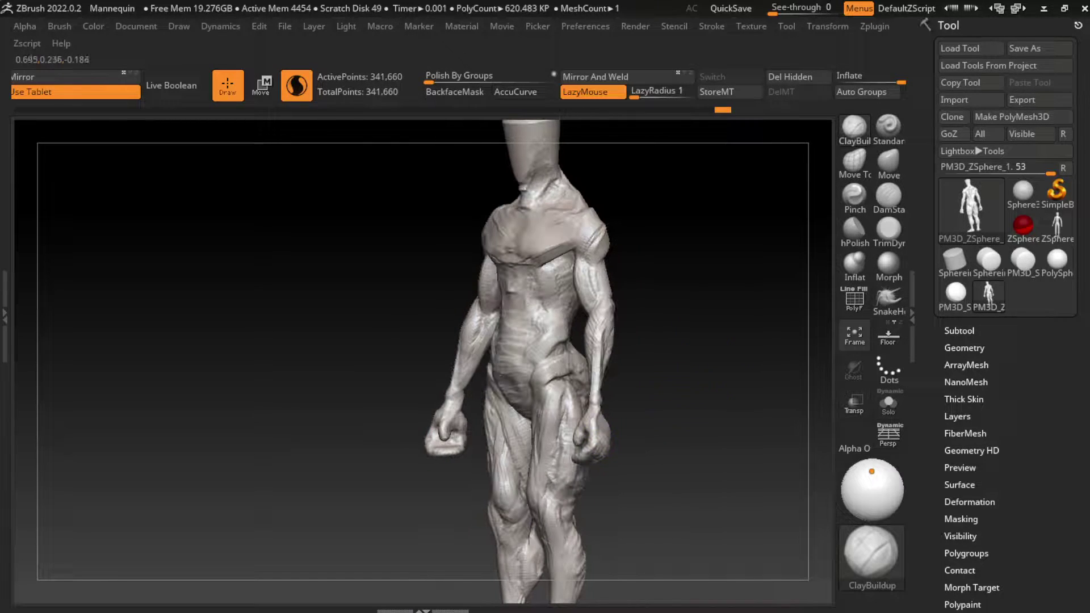
{"action": "mouse_move", "coordinate": [603, 423]}
{"action": "left_mouse_down"}
{"action": "mouse_move", "coordinate": [600, 412]}
{"action": "mouse_move", "coordinate": [642, 390]}
{"action": "mouse_move", "coordinate": [616, 403]}
{"action": "mouse_move", "coordinate": [616, 384]}
{"action": "left_mouse_up"}
{"action": "left_click_drag", "start_coordinate": [528, 451], "coordinate": [725, 466]}
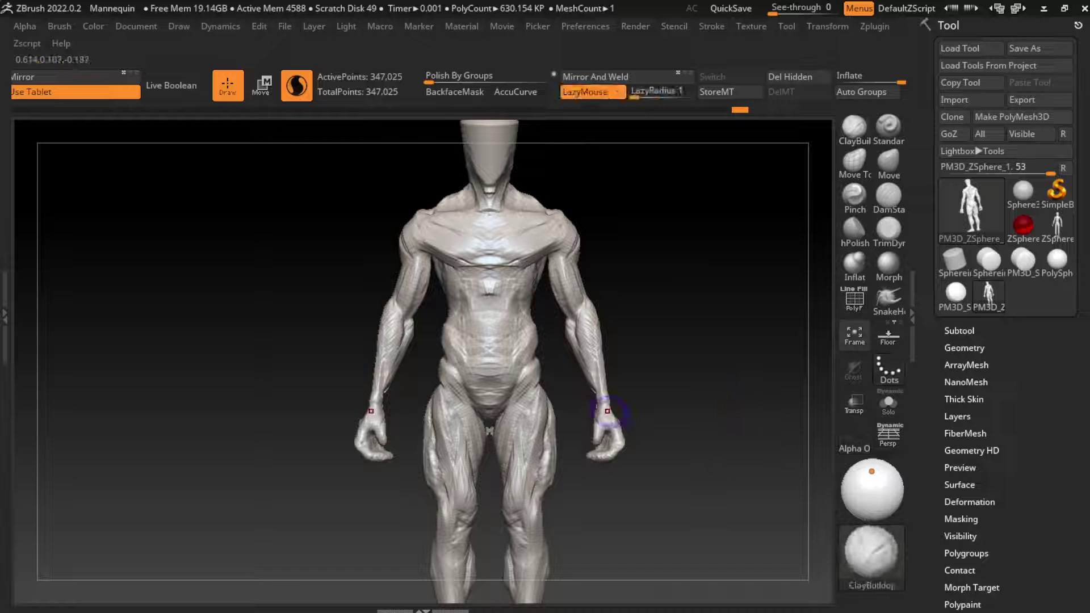
{"action": "left_click_drag", "start_coordinate": [603, 409], "coordinate": [600, 392]}
{"action": "left_click_drag", "start_coordinate": [653, 443], "coordinate": [613, 431]}
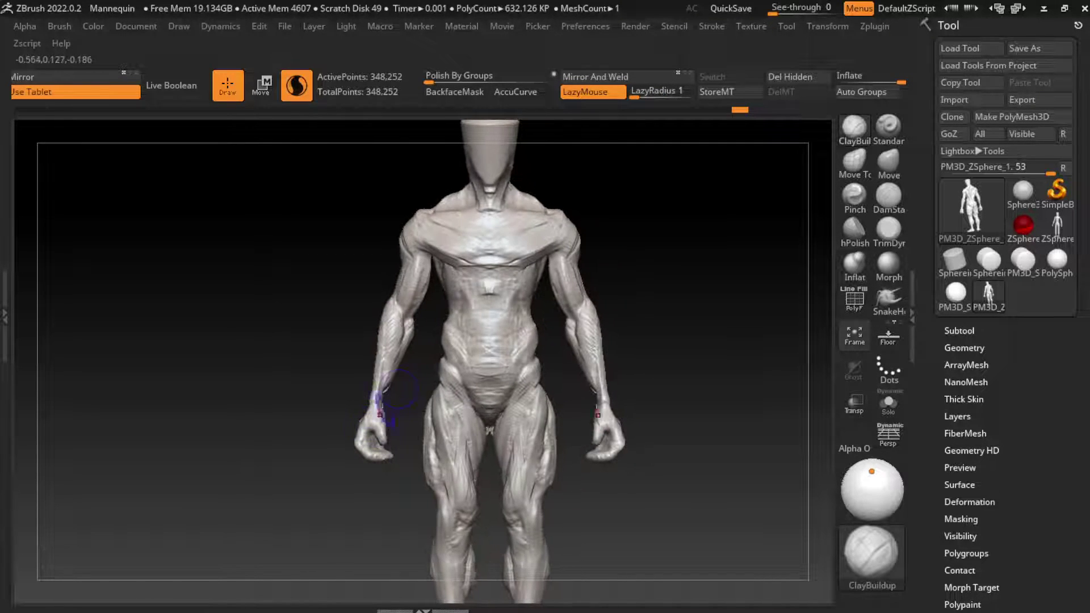
Add clay to the right upper arm and forearm, then undo four unwanted strokes
{"action": "left_click_drag", "start_coordinate": [385, 347], "coordinate": [373, 354]}
{"action": "mouse_move", "coordinate": [441, 317]}
{"action": "left_mouse_down"}
{"action": "mouse_move", "coordinate": [432, 355]}
{"action": "mouse_move", "coordinate": [433, 311]}
{"action": "mouse_move", "coordinate": [432, 352]}
{"action": "left_mouse_up"}
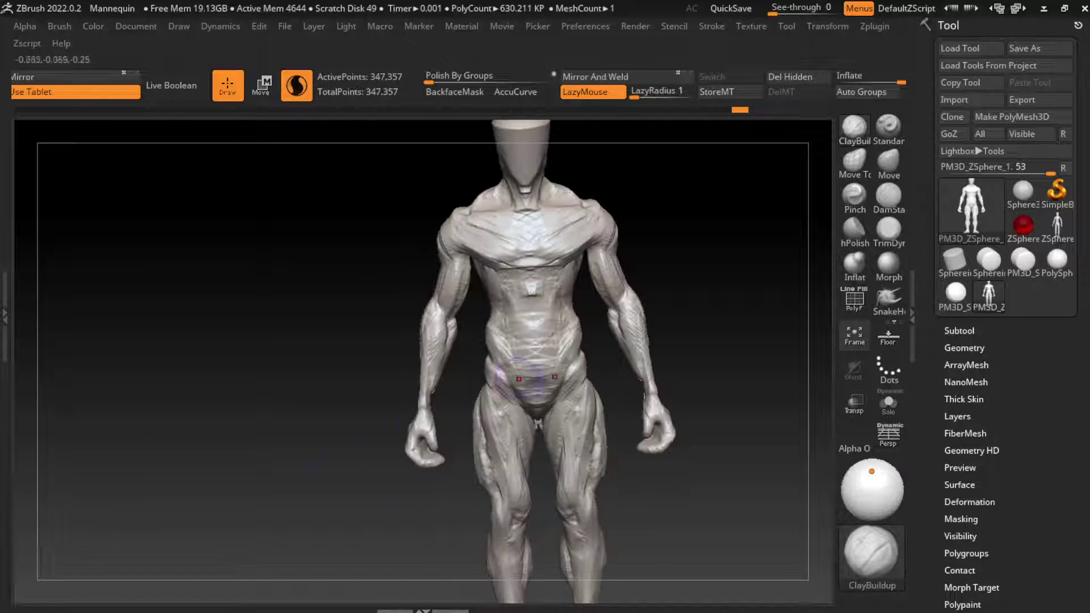
{"action": "mouse_move", "coordinate": [427, 440]}
{"action": "left_mouse_down"}
{"action": "mouse_move", "coordinate": [612, 320]}
{"action": "mouse_move", "coordinate": [596, 363]}
{"action": "left_mouse_up"}
{"action": "mouse_move", "coordinate": [670, 363]}
{"action": "left_mouse_down"}
{"action": "mouse_move", "coordinate": [616, 362]}
{"action": "mouse_move", "coordinate": [644, 364]}
{"action": "mouse_move", "coordinate": [637, 347]}
{"action": "left_mouse_up"}
{"action": "key", "text": "ctrl+z"}
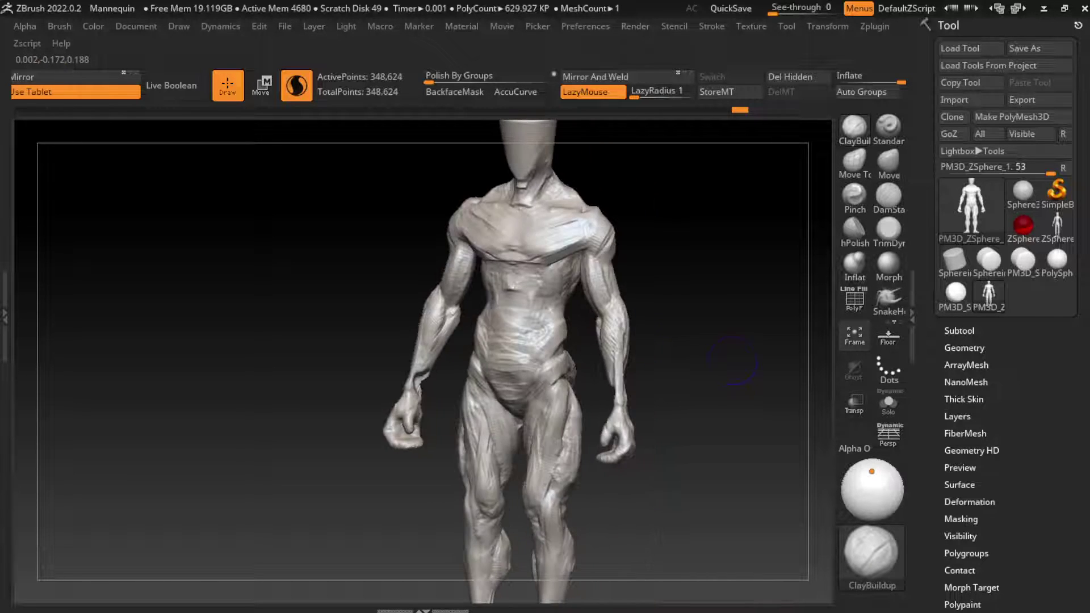
{"action": "key", "text": "ctrl+z"}
{"action": "key", "text": "ctrl+z"}
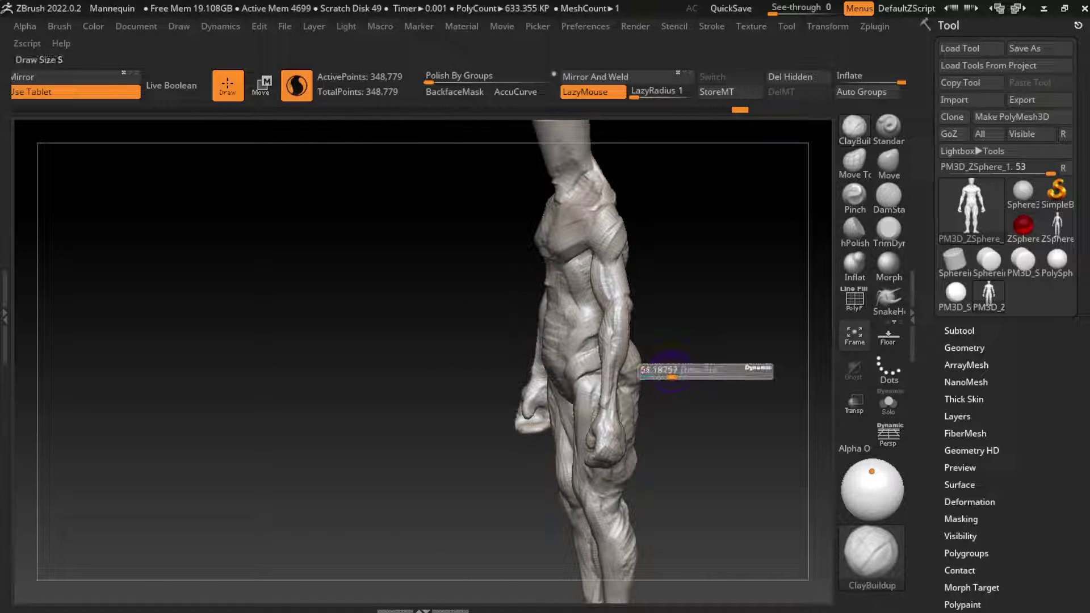
{"action": "left_click_drag", "start_coordinate": [674, 371], "coordinate": [663, 377]}
{"action": "key", "text": "ctrl+z"}
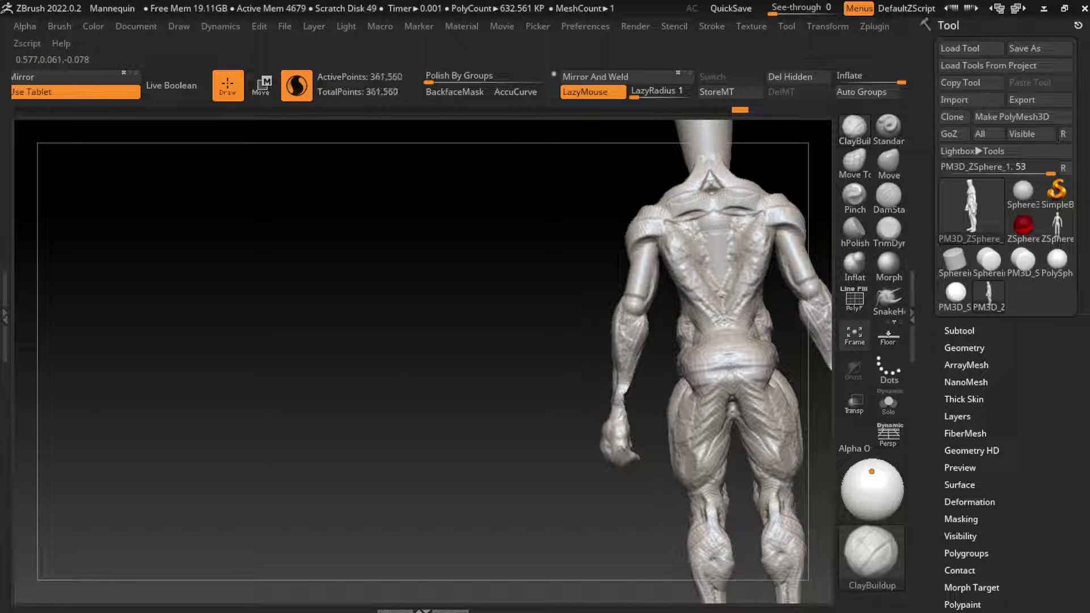
{"action": "key", "text": "ctrl+z"}
{"action": "key", "text": "ctrl+z"}
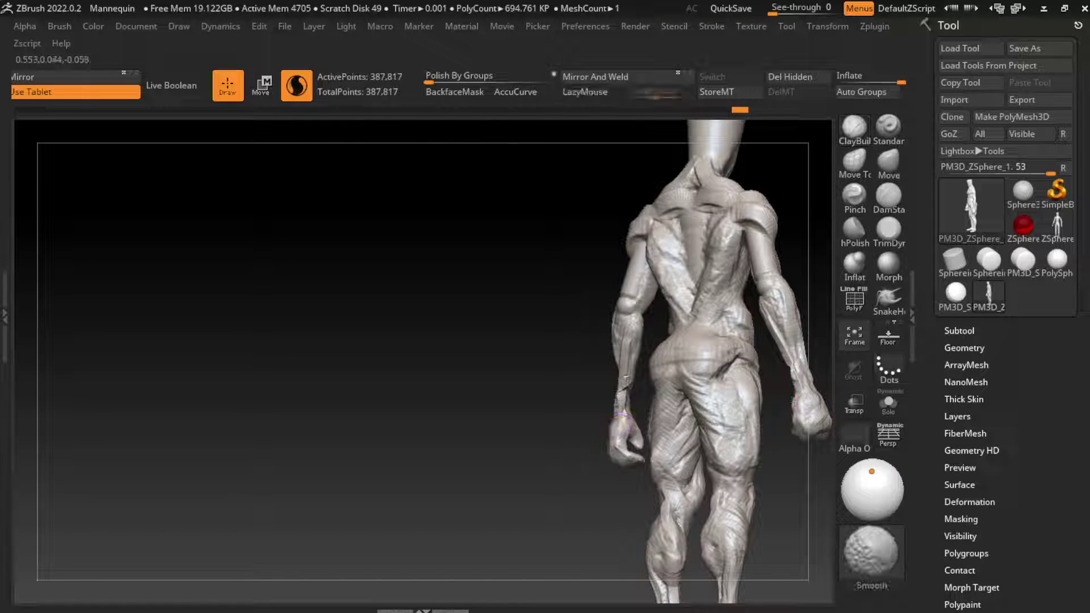
Undo about ten recent forearm and wrist strokes and select the SnakeHook brush
{"action": "key", "text": "ctrl+z"}
{"action": "key", "text": "ctrl+z"}
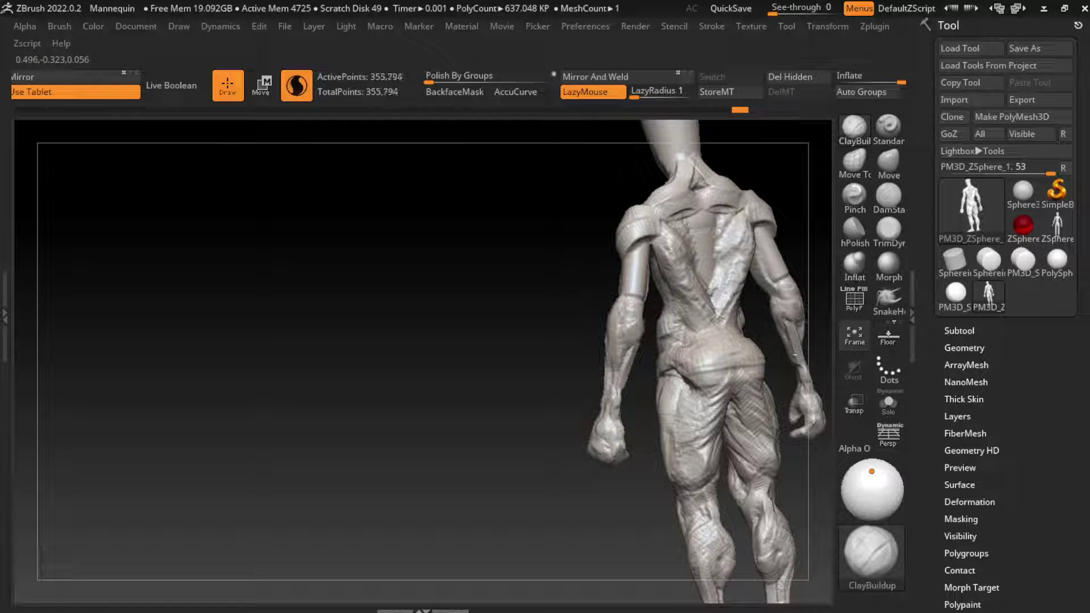
{"action": "key", "text": "ctrl+z"}
{"action": "key", "text": "ctrl+z"}
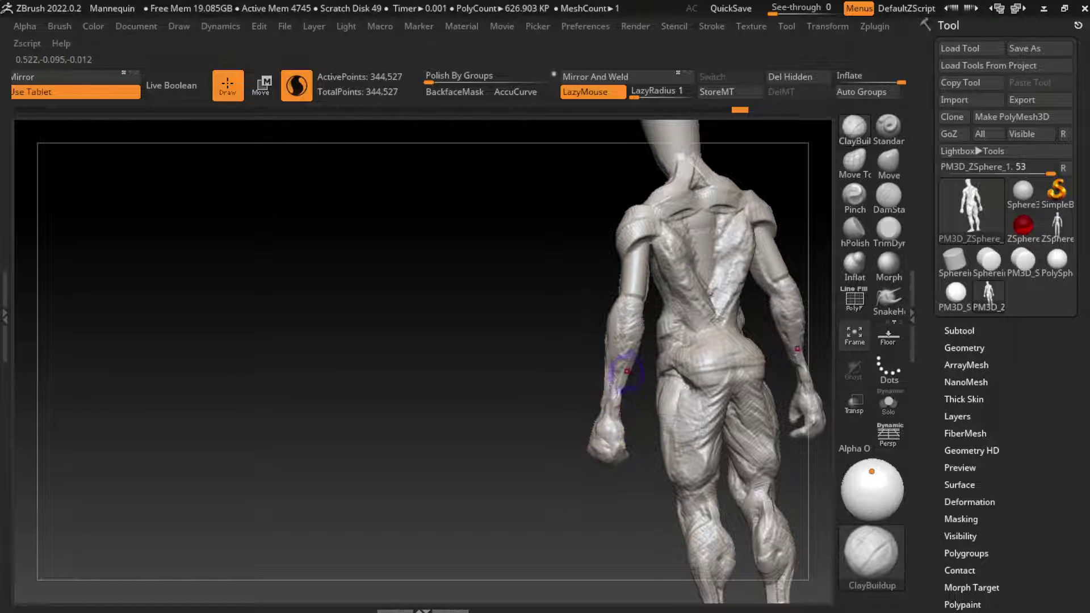
{"action": "key", "text": "ctrl+z"}
{"action": "key", "text": "ctrl+z"}
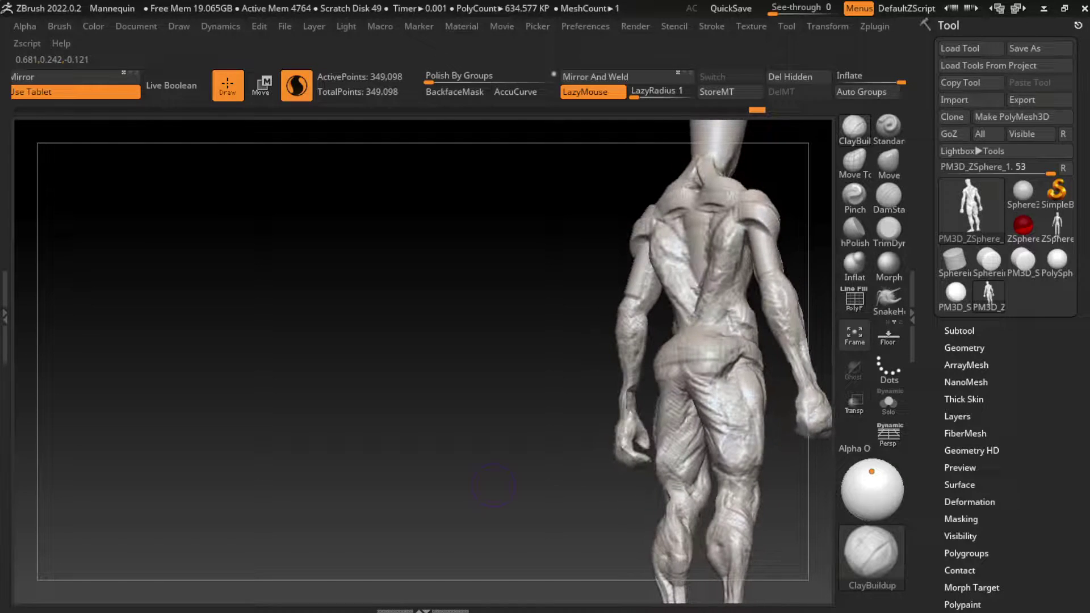
{"action": "key", "text": "ctrl+z"}
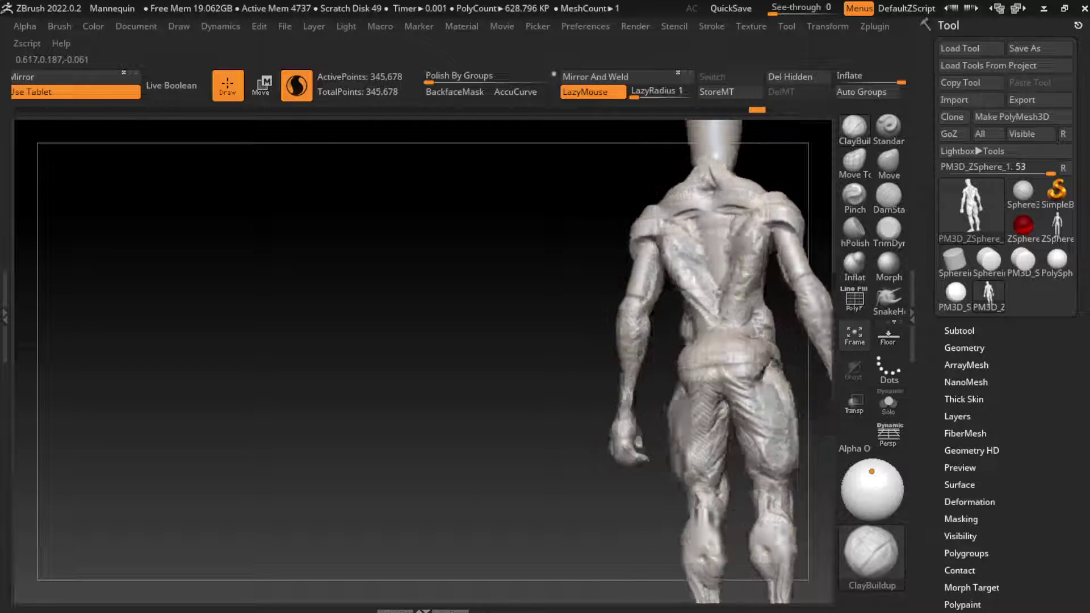
{"action": "key", "text": "ctrl+z"}
{"action": "key", "text": "s"}
{"action": "key", "text": "ctrl+z"}
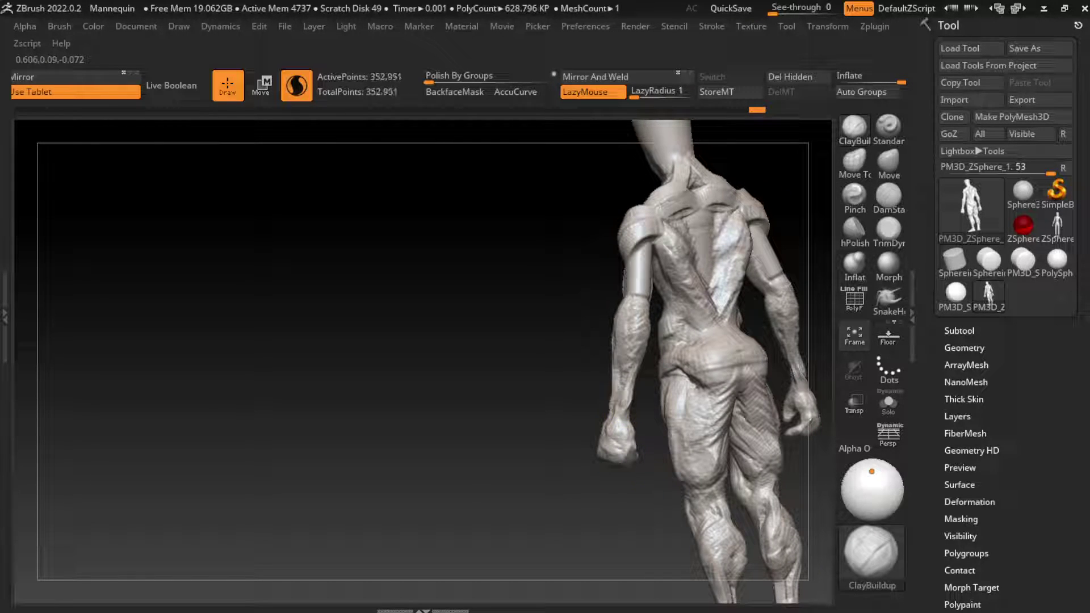
{"action": "key", "text": "ctrl+z"}
{"action": "key", "text": "ctrl+z"}
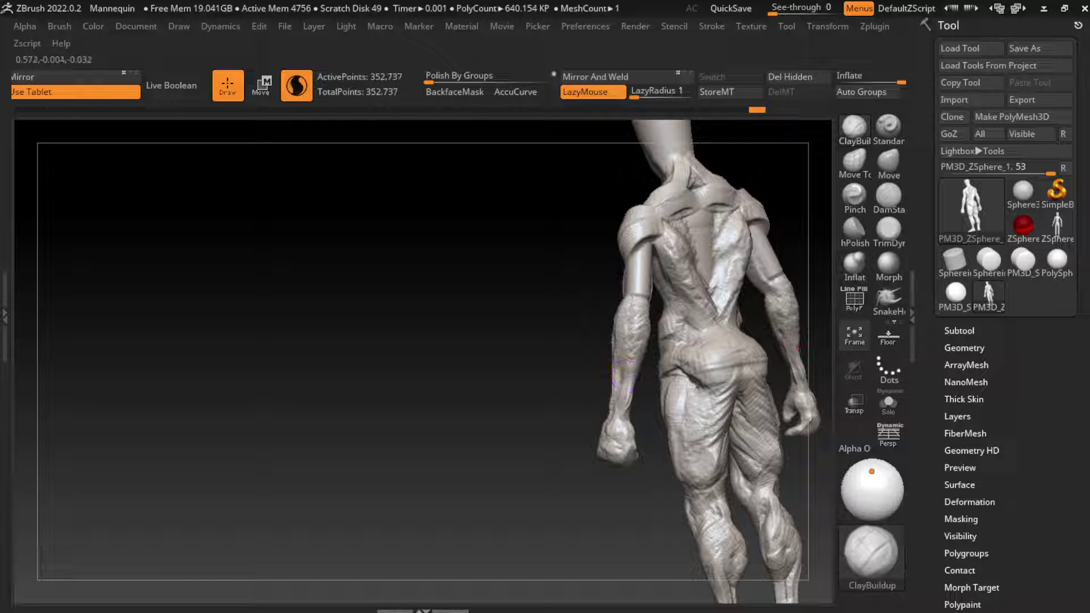
{"action": "key", "text": "ctrl+z"}
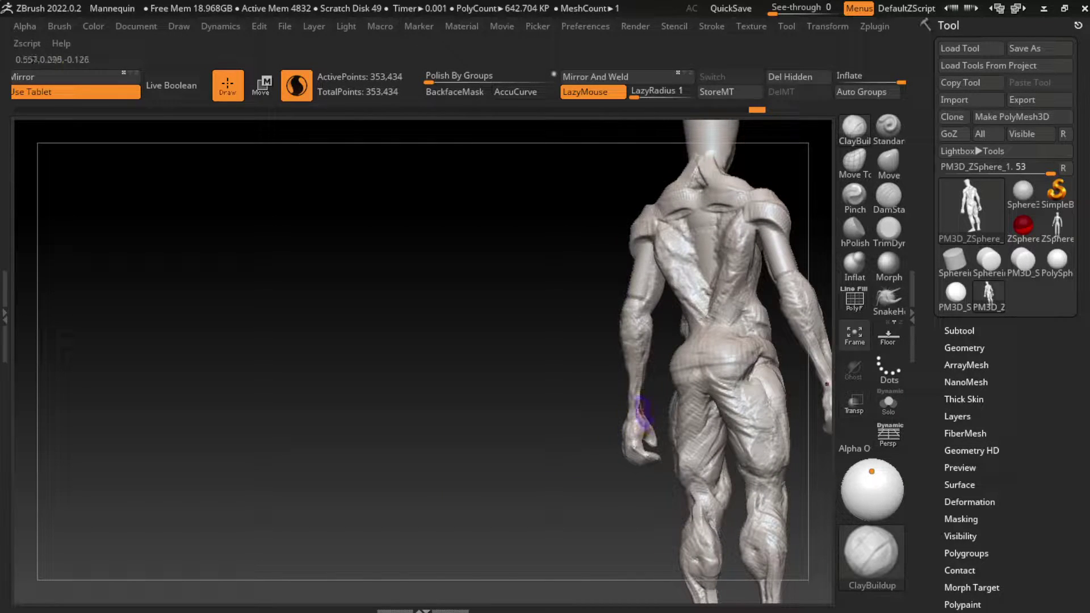
{"action": "left_click", "coordinate": [889, 300]}
{"action": "key", "text": "ctrl+z"}
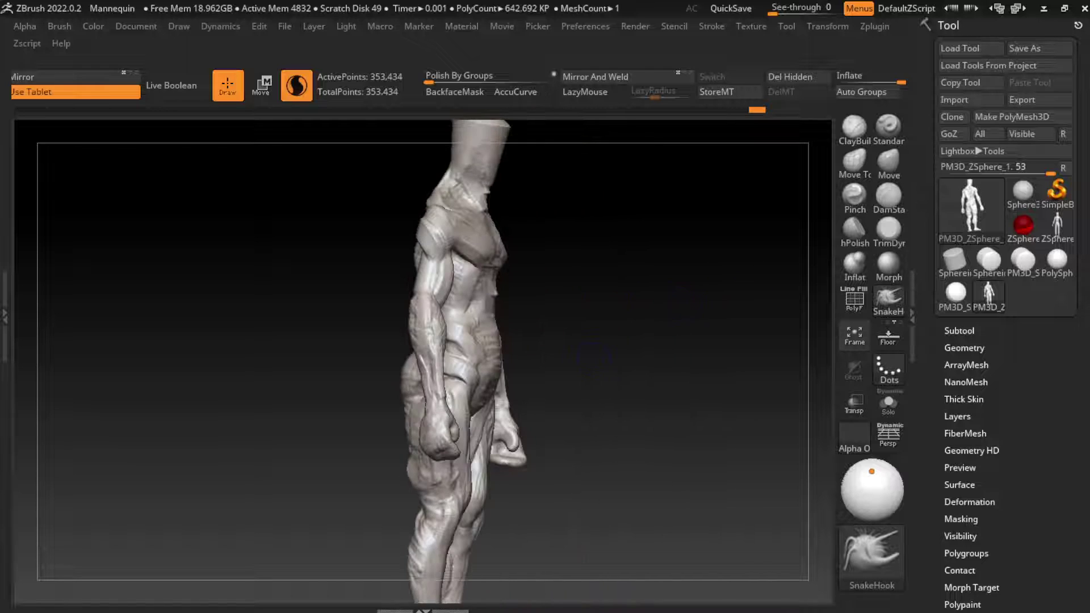
{"action": "key", "text": "ctrl+z"}
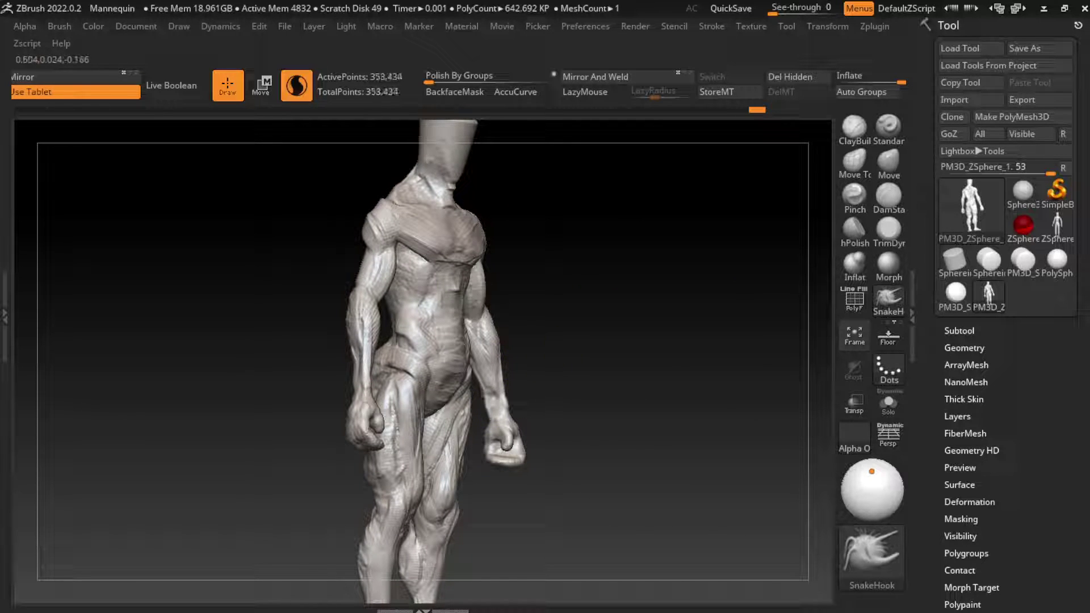
Redo one step, zoom out to frame the full body, enlarge Draw Size, and select Move
{"action": "key", "text": "ctrl+shift+z"}
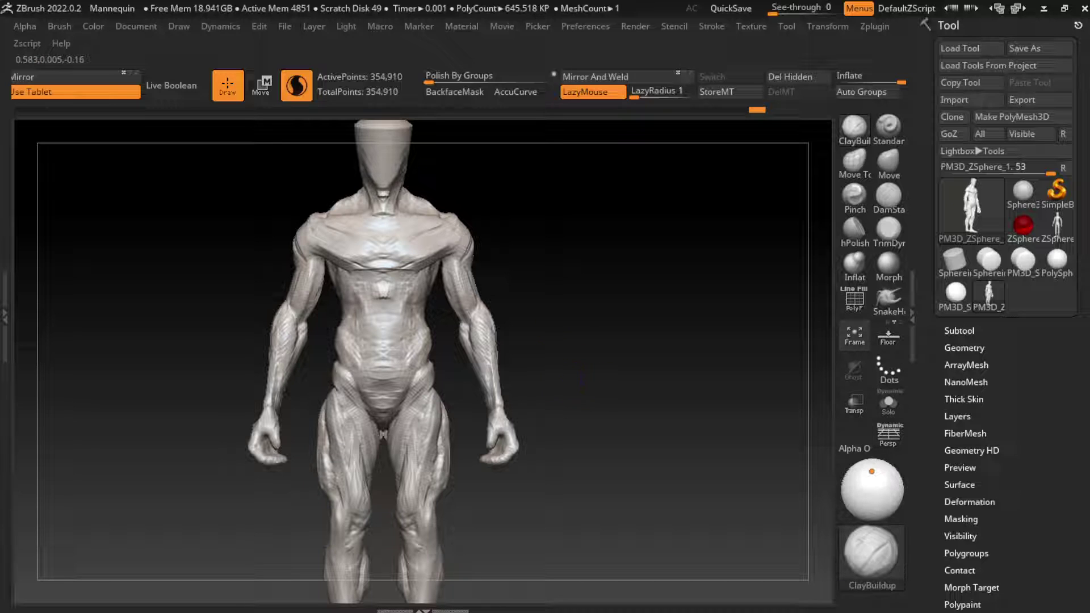
{"action": "mouse_move", "coordinate": [580, 380]}
{"action": "left_mouse_down"}
{"action": "mouse_move", "coordinate": [619, 386]}
{"action": "mouse_move", "coordinate": [593, 366]}
{"action": "left_mouse_up"}
{"action": "key", "text": "s"}
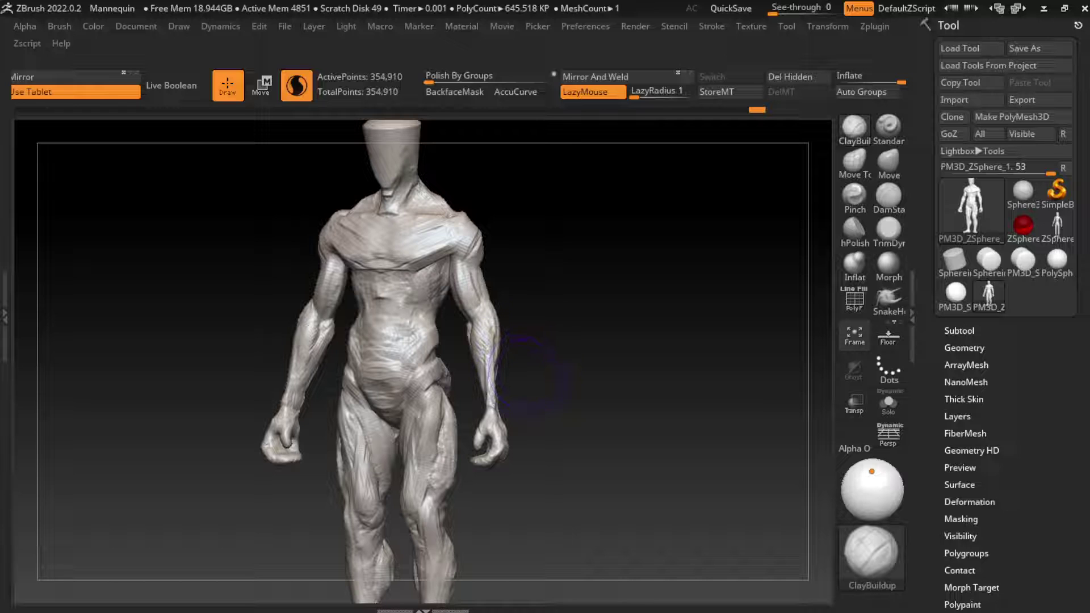
{"action": "left_click_drag", "start_coordinate": [529, 375], "coordinate": [586, 374], "text": "alt"}
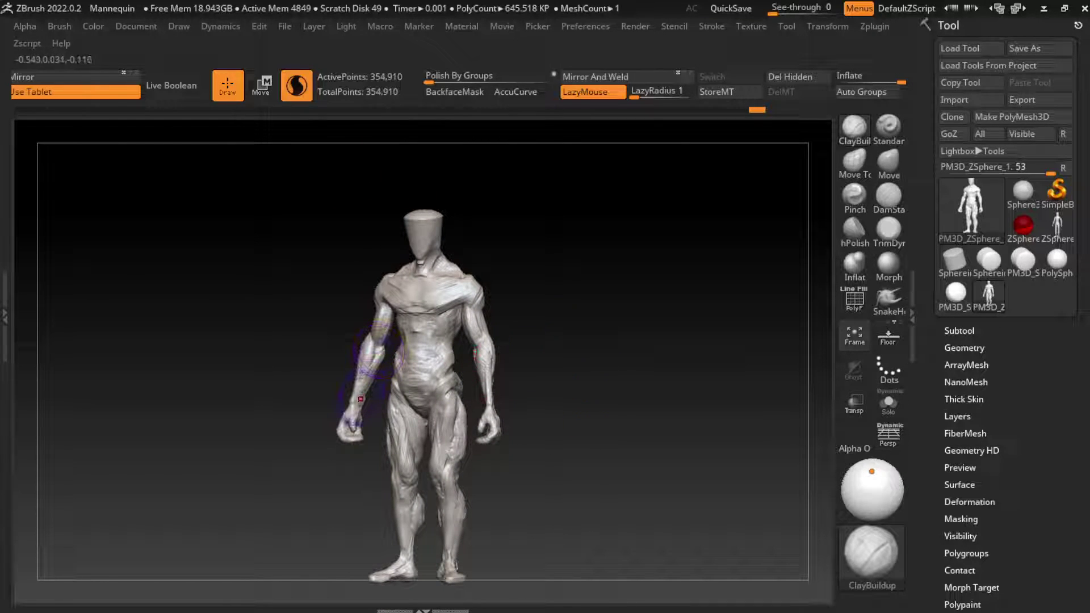
{"action": "key", "text": "s"}
{"action": "left_click_drag", "start_coordinate": [340, 499], "coordinate": [363, 500]}
{"action": "left_click", "coordinate": [889, 162]}
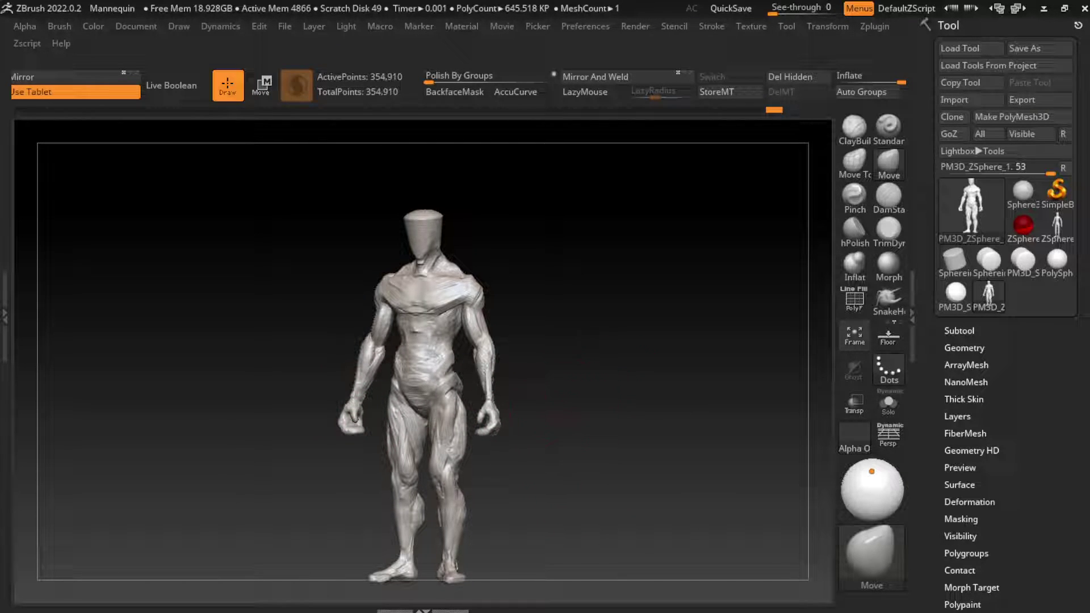
Zoom in, switch back to ClayBuildup, and hold Ctrl to paint a mask over both fists
{"action": "right_click_drag", "start_coordinate": [621, 390], "coordinate": [621, 340], "text": "alt"}
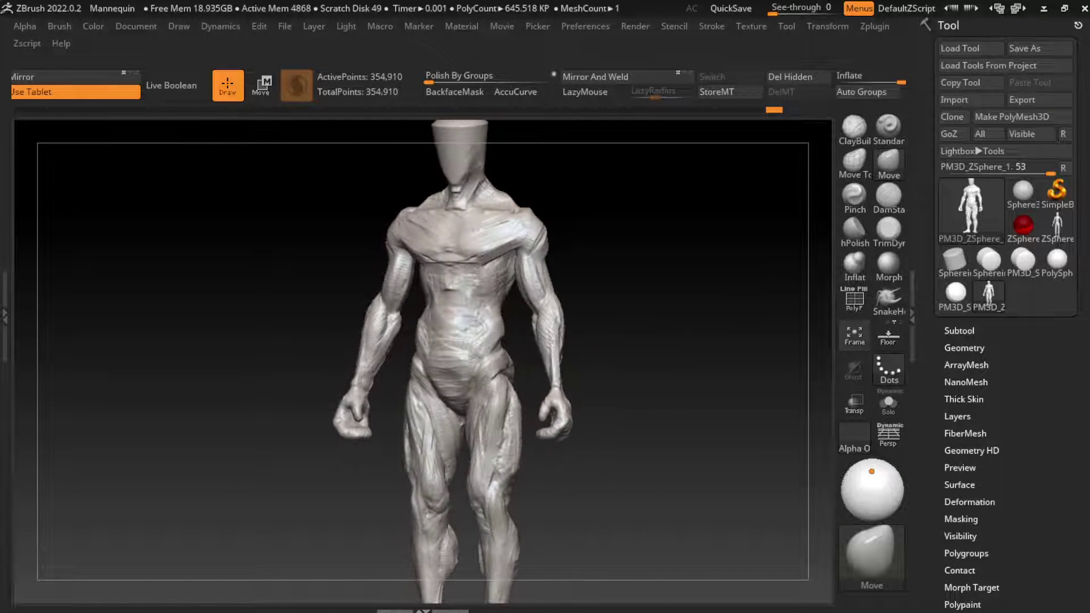
{"action": "key", "text": "b"}
{"action": "key", "text": "c"}
{"action": "key", "text": "b"}
{"action": "key", "text": "l"}
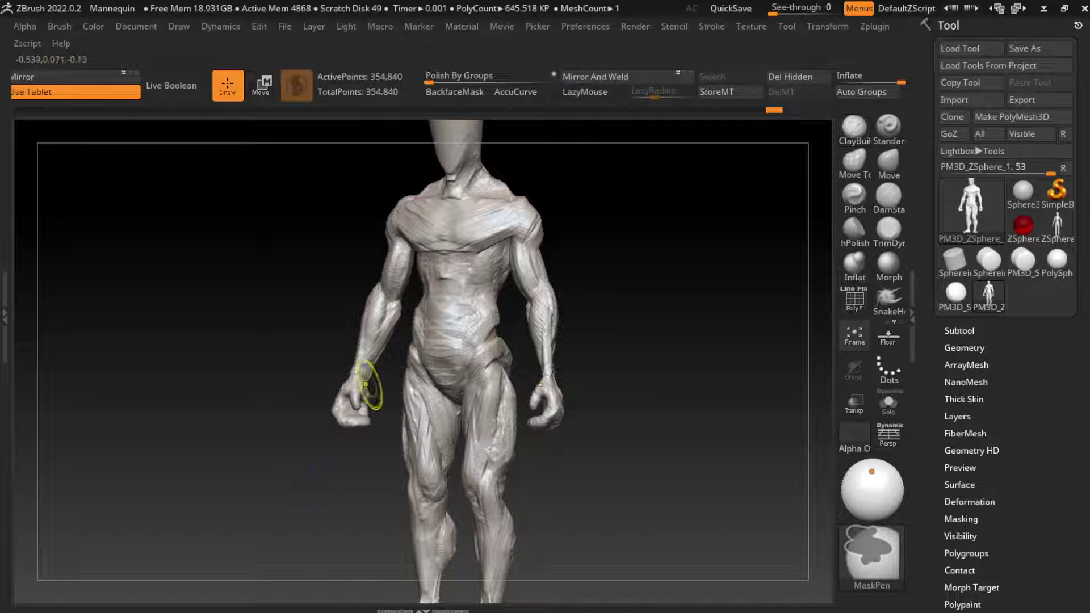
{"action": "mouse_move", "coordinate": [353, 432]}
{"action": "left_mouse_down"}
{"action": "mouse_move", "coordinate": [375, 420]}
{"action": "mouse_move", "coordinate": [627, 474]}
{"action": "mouse_move", "coordinate": [568, 420]}
{"action": "left_mouse_up"}
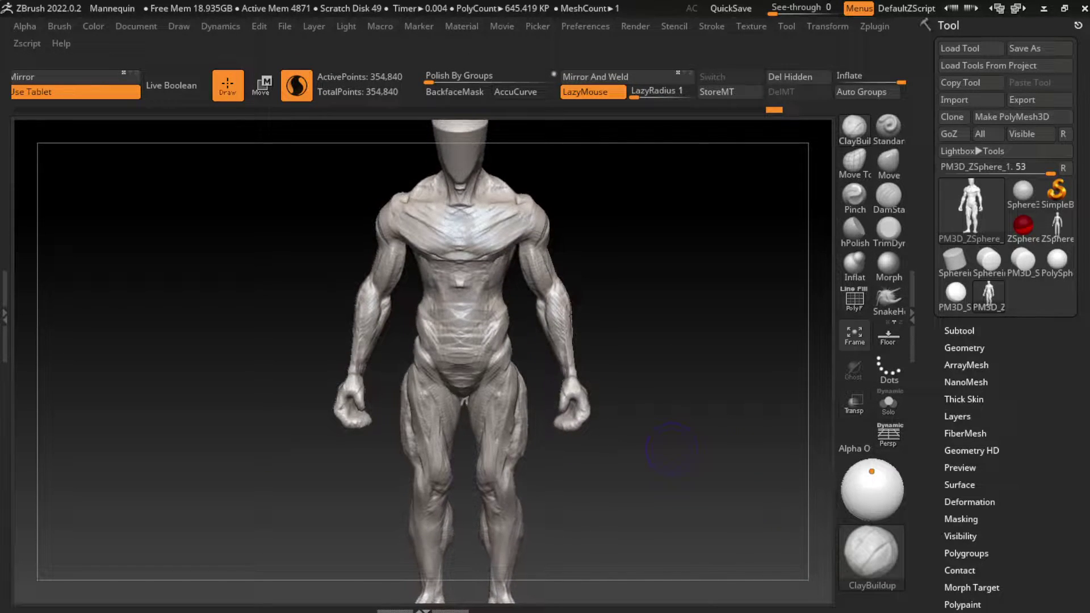
{"action": "key", "text": "ctrl"}
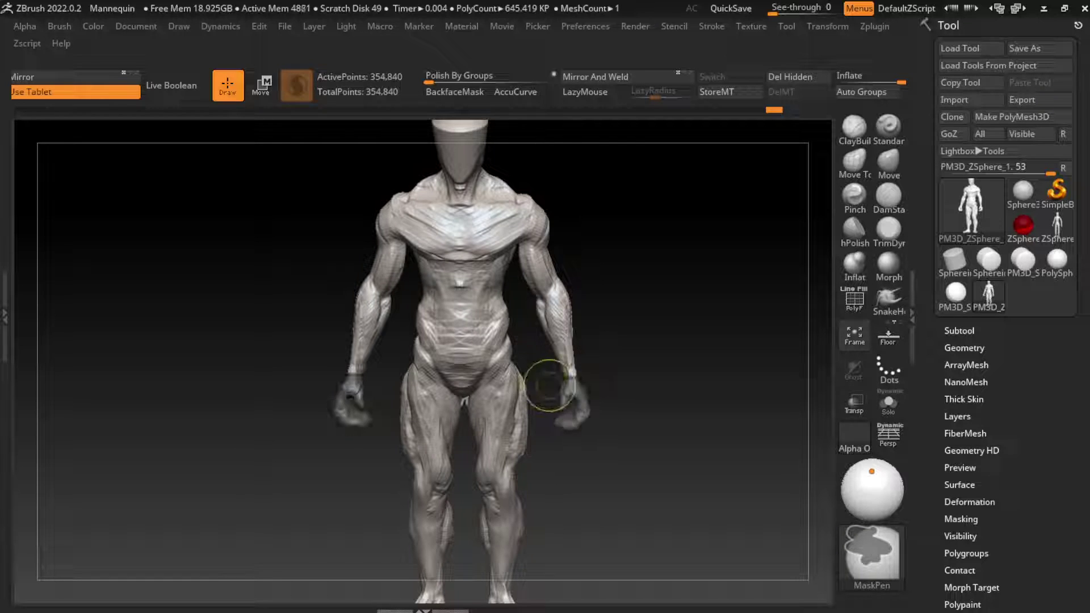
Invert the mask and centre the W Transpose gizmo on the unmasked hand
{"action": "left_click", "coordinate": [657, 410], "text": "ctrl"}
{"action": "key", "text": "w"}
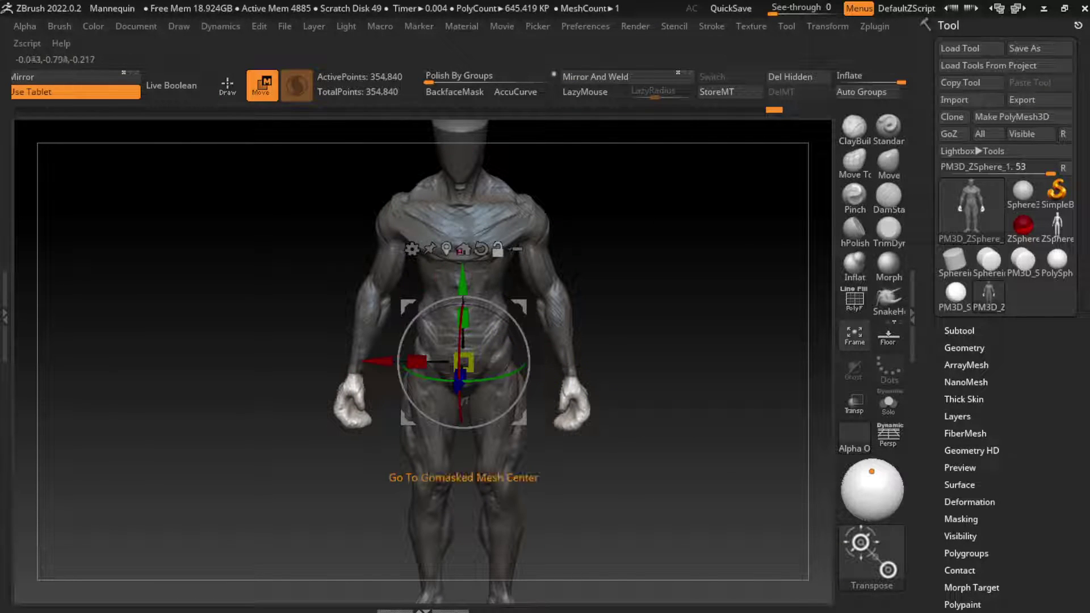
{"action": "left_click", "coordinate": [463, 248]}
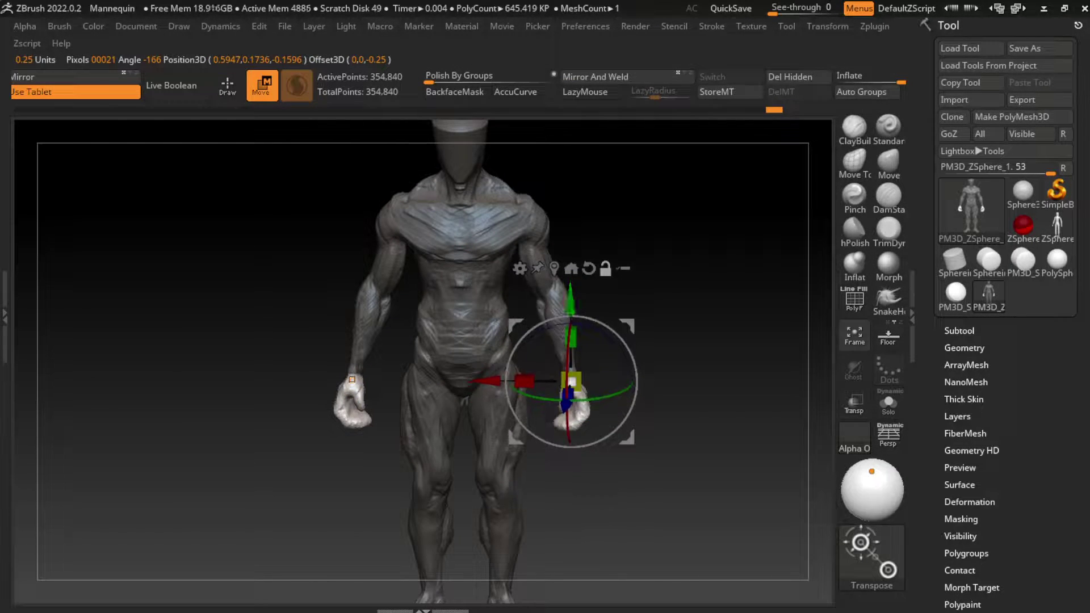
{"action": "left_click_drag", "start_coordinate": [352, 380], "coordinate": [651, 401]}
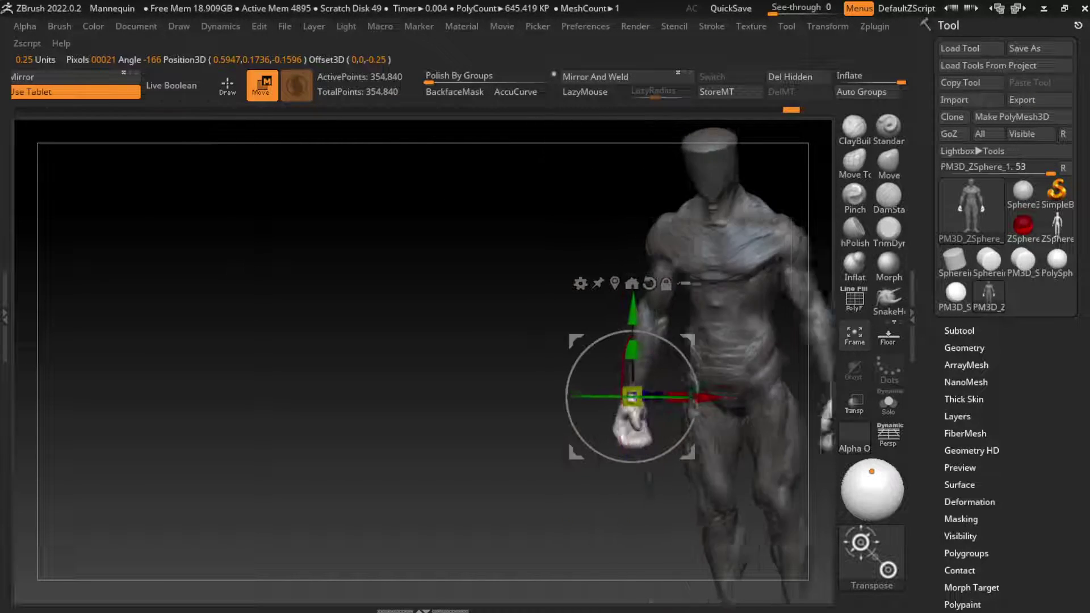
{"action": "mouse_move", "coordinate": [340, 397]}
{"action": "left_mouse_down"}
{"action": "mouse_move", "coordinate": [465, 378]}
{"action": "mouse_move", "coordinate": [605, 376]}
{"action": "mouse_move", "coordinate": [689, 412]}
{"action": "left_mouse_up"}
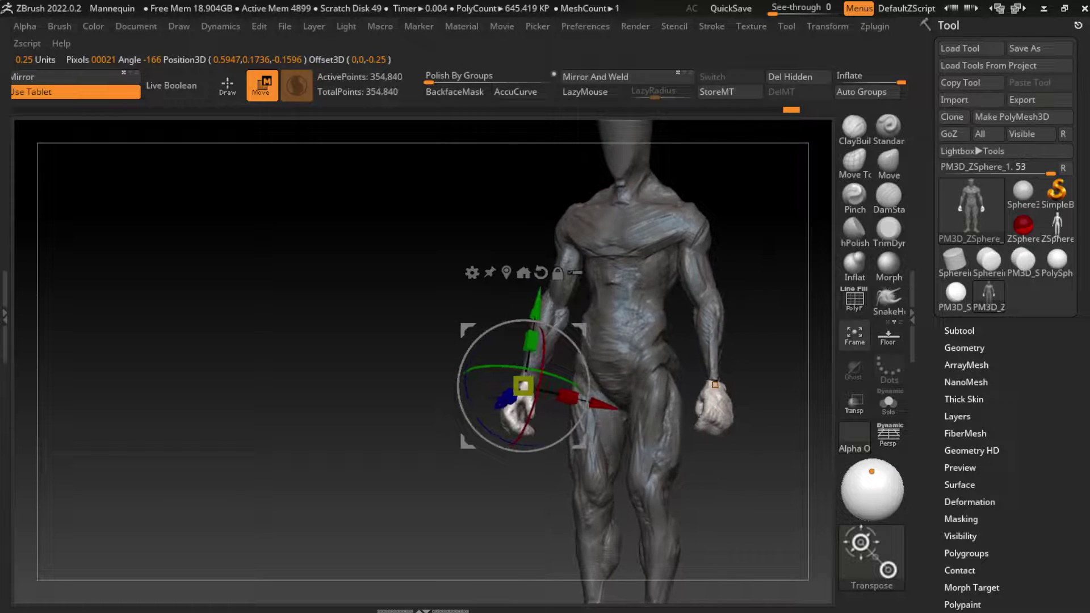
Rotate and twist the hand at the wrist, then clear the mask with Ctrl+Shift+A
{"action": "left_click_drag", "start_coordinate": [562, 364], "coordinate": [565, 374]}
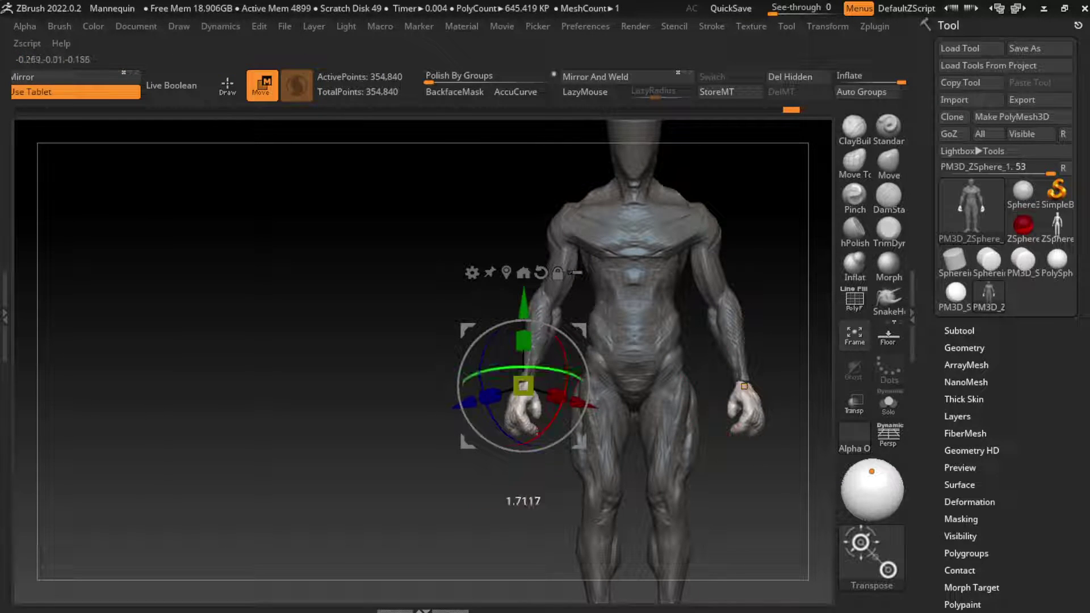
{"action": "left_click_drag", "start_coordinate": [341, 397], "coordinate": [415, 391]}
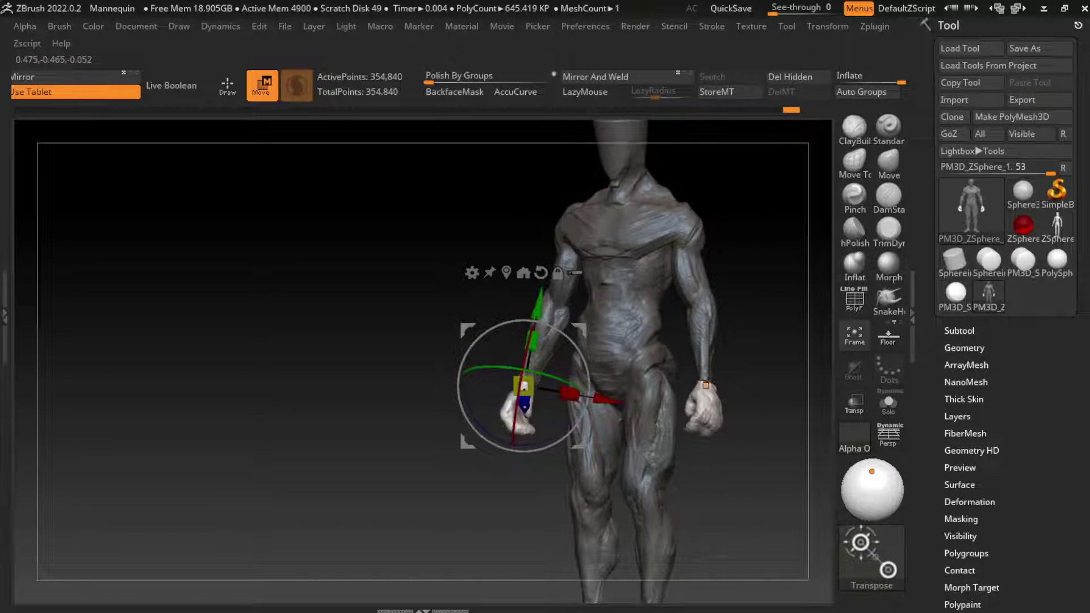
{"action": "mouse_move", "coordinate": [488, 435]}
{"action": "left_mouse_down"}
{"action": "mouse_move", "coordinate": [502, 443]}
{"action": "mouse_move", "coordinate": [499, 379]}
{"action": "left_mouse_up"}
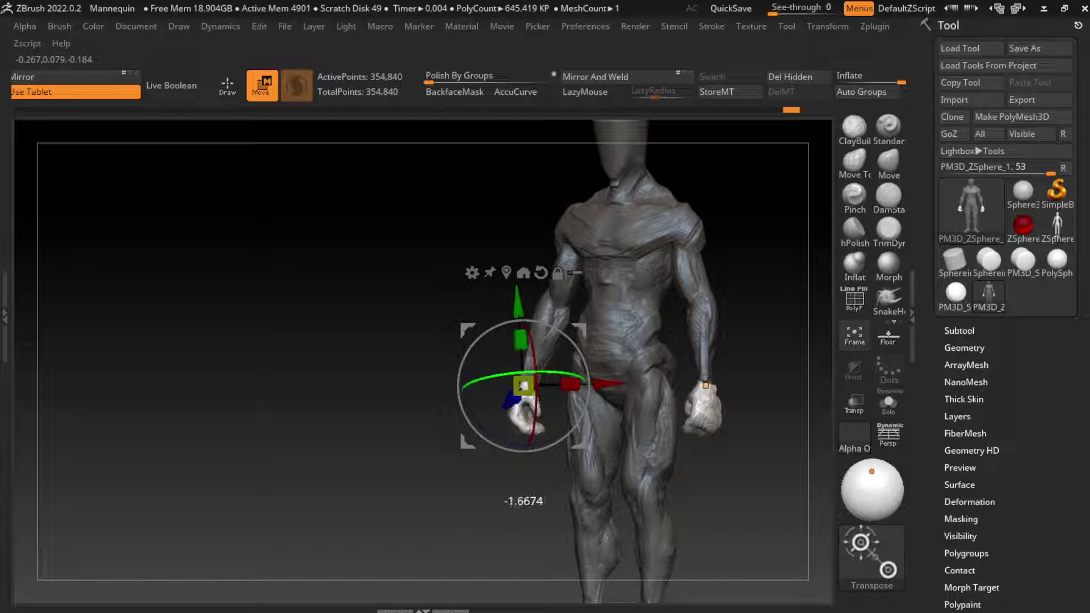
{"action": "key", "text": "ctrl+shift+a"}
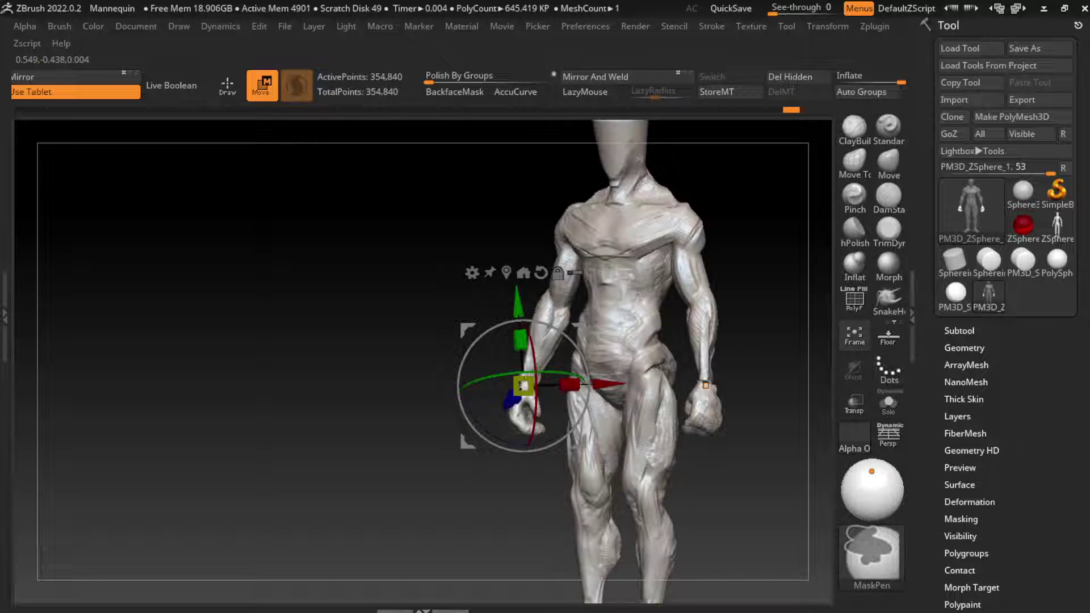
Resize the brush, frame the figure in a three-quarter view and show the polygon wireframe
{"action": "key", "text": "q"}
{"action": "key", "text": "s"}
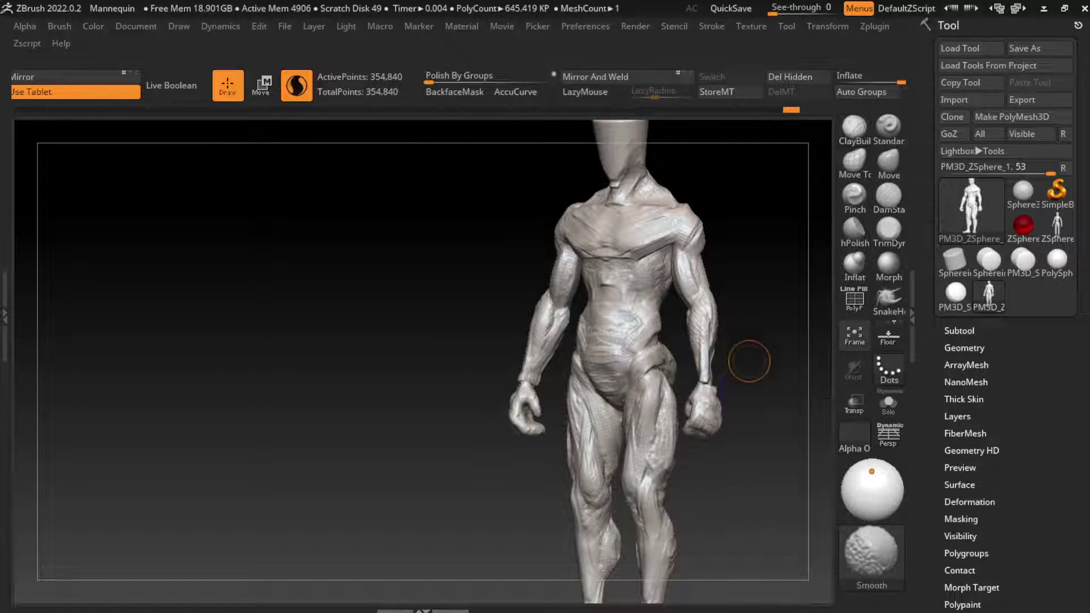
{"action": "mouse_move", "coordinate": [746, 361]}
{"action": "left_mouse_down", "text": "shift"}
{"action": "mouse_move", "coordinate": [749, 332]}
{"action": "mouse_move", "coordinate": [670, 301]}
{"action": "left_mouse_up", "text": "shift"}
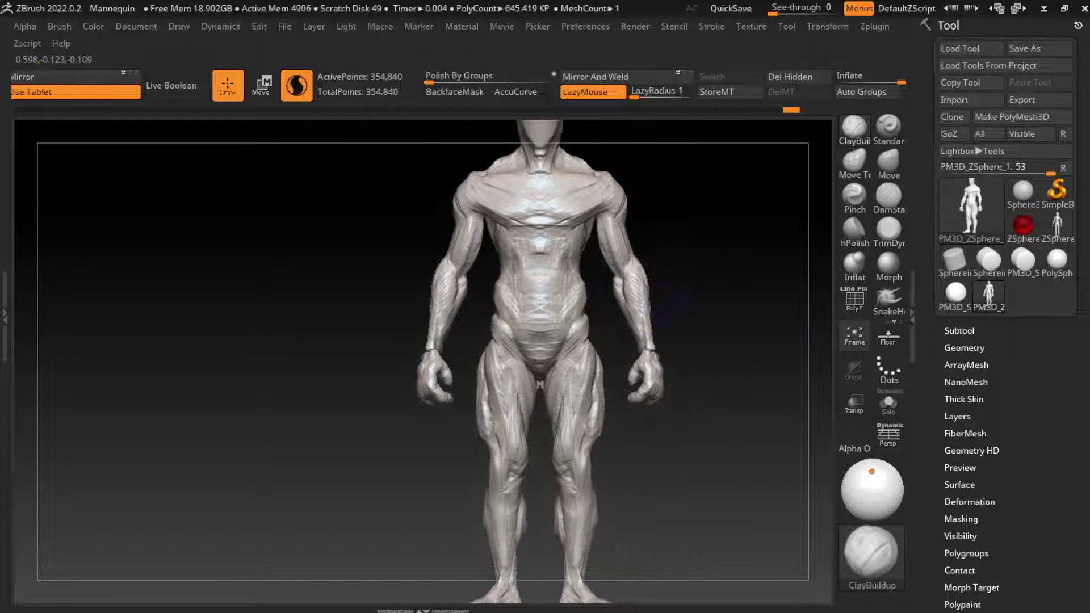
{"action": "left_click_drag", "start_coordinate": [501, 233], "coordinate": [535, 275]}
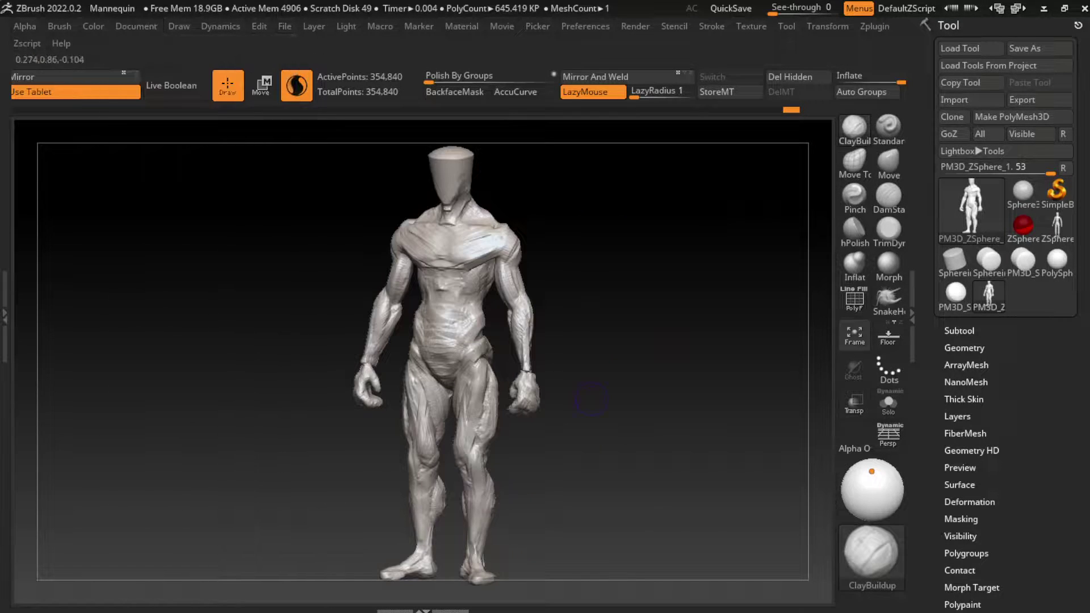
{"action": "mouse_move", "coordinate": [627, 409]}
{"action": "left_mouse_down", "text": "alt"}
{"action": "mouse_move", "coordinate": [630, 392]}
{"action": "mouse_move", "coordinate": [578, 385]}
{"action": "mouse_move", "coordinate": [566, 315]}
{"action": "left_mouse_up", "text": "alt"}
{"action": "key", "text": "shift+f"}
{"action": "key", "text": "s"}
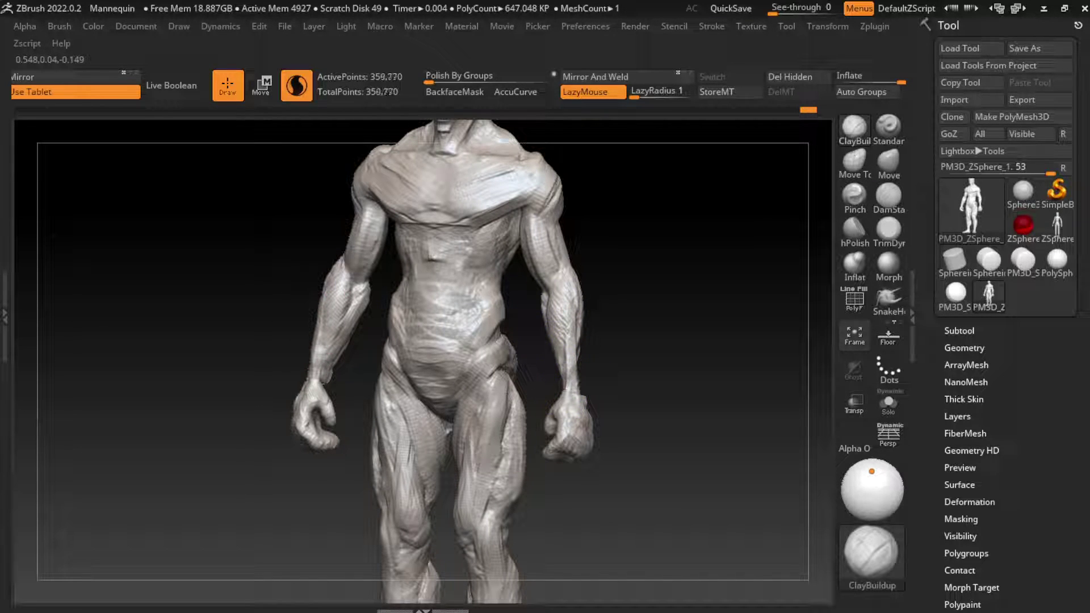
Build up clay on both forearms and wrists from front and side views
{"action": "left_click_drag", "start_coordinate": [568, 340], "coordinate": [570, 409]}
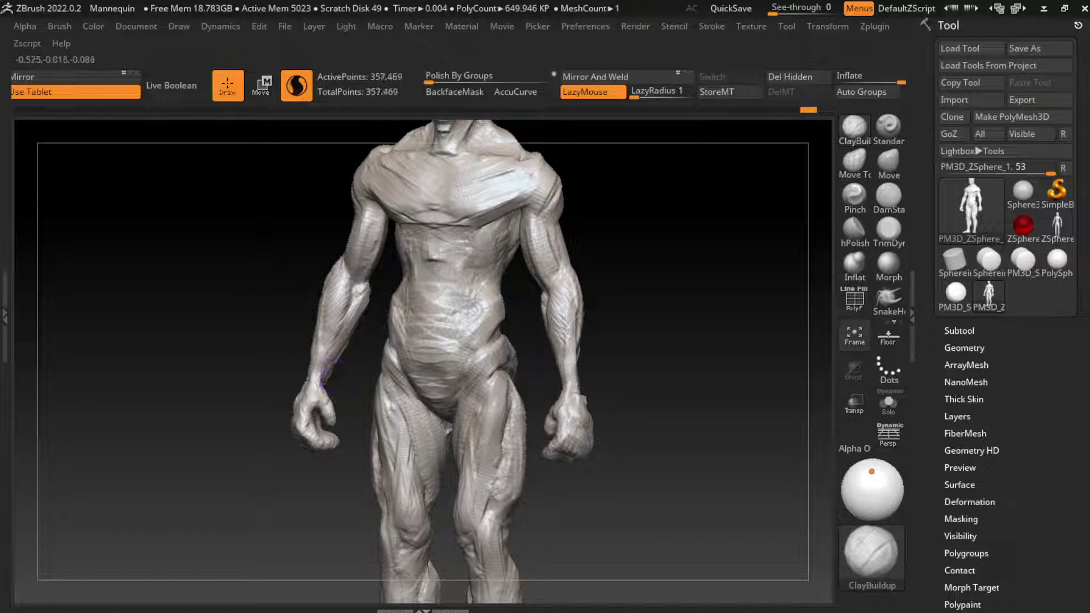
{"action": "left_click_drag", "start_coordinate": [329, 376], "coordinate": [321, 397]}
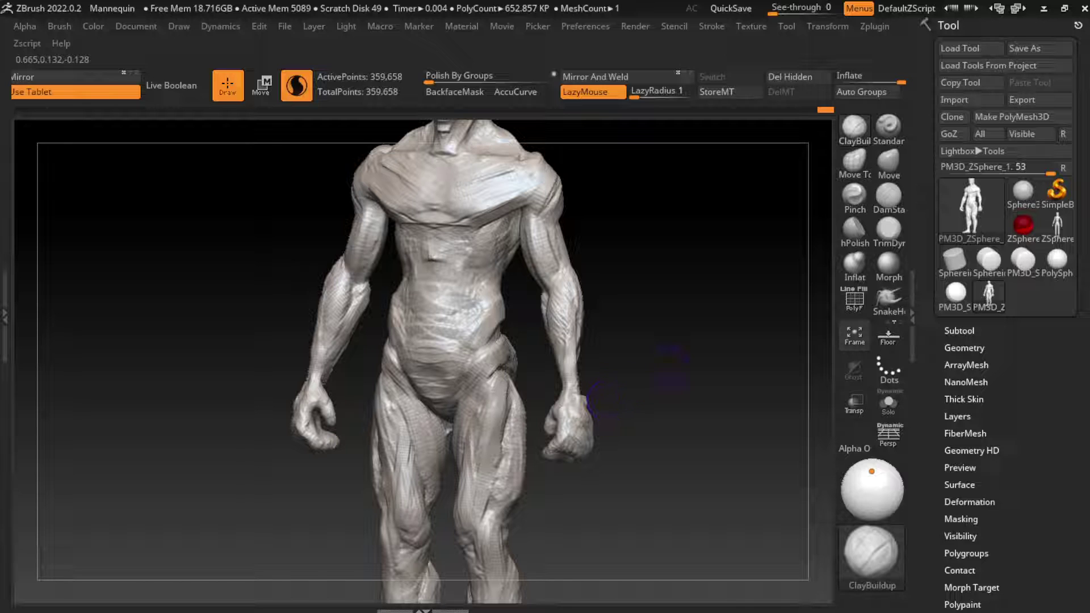
{"action": "left_click_drag", "start_coordinate": [601, 400], "coordinate": [488, 400]}
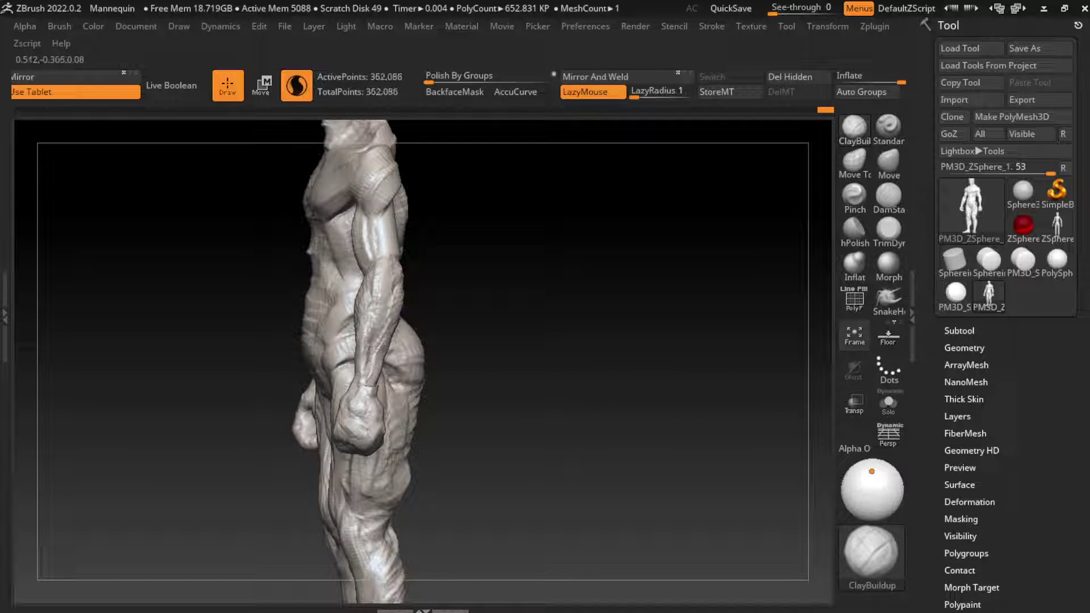
{"action": "left_click_drag", "start_coordinate": [378, 352], "coordinate": [400, 287]}
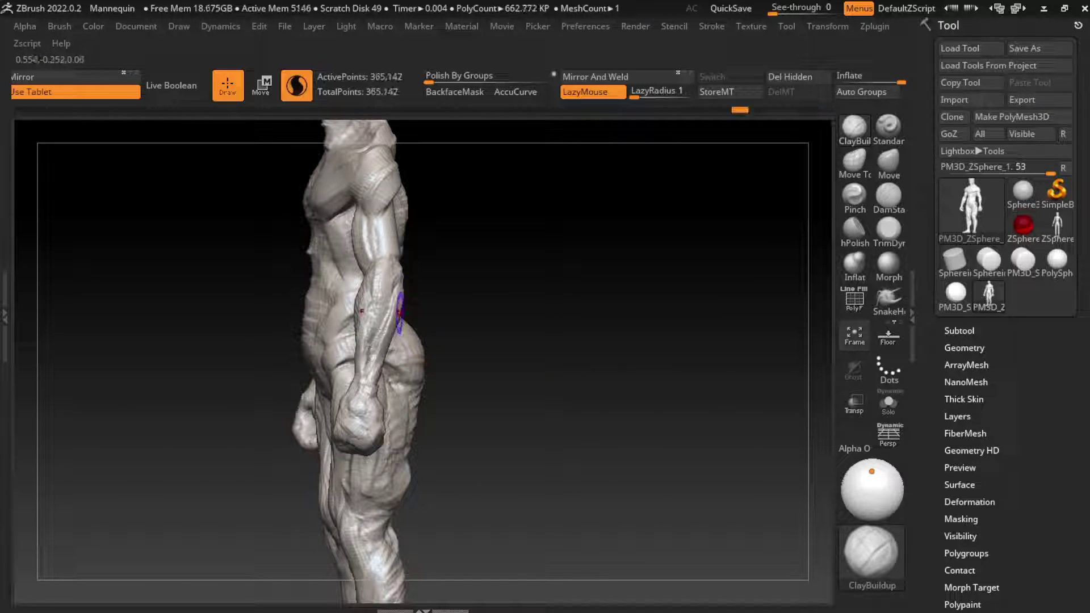
{"action": "left_click_drag", "start_coordinate": [380, 374], "coordinate": [402, 267]}
{"action": "left_click_drag", "start_coordinate": [394, 357], "coordinate": [400, 270]}
{"action": "mouse_move", "coordinate": [392, 330]}
{"action": "left_mouse_down"}
{"action": "mouse_move", "coordinate": [397, 255]}
{"action": "mouse_move", "coordinate": [398, 270]}
{"action": "left_mouse_up"}
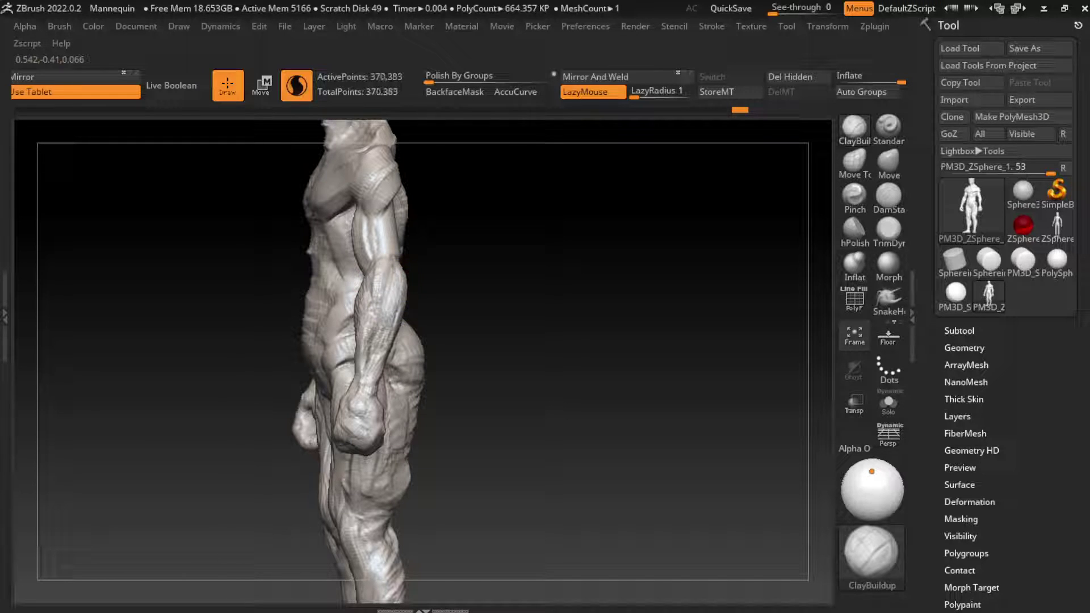
{"action": "mouse_move", "coordinate": [454, 372]}
{"action": "left_mouse_down"}
{"action": "mouse_move", "coordinate": [606, 393]}
{"action": "mouse_move", "coordinate": [574, 392]}
{"action": "left_mouse_up"}
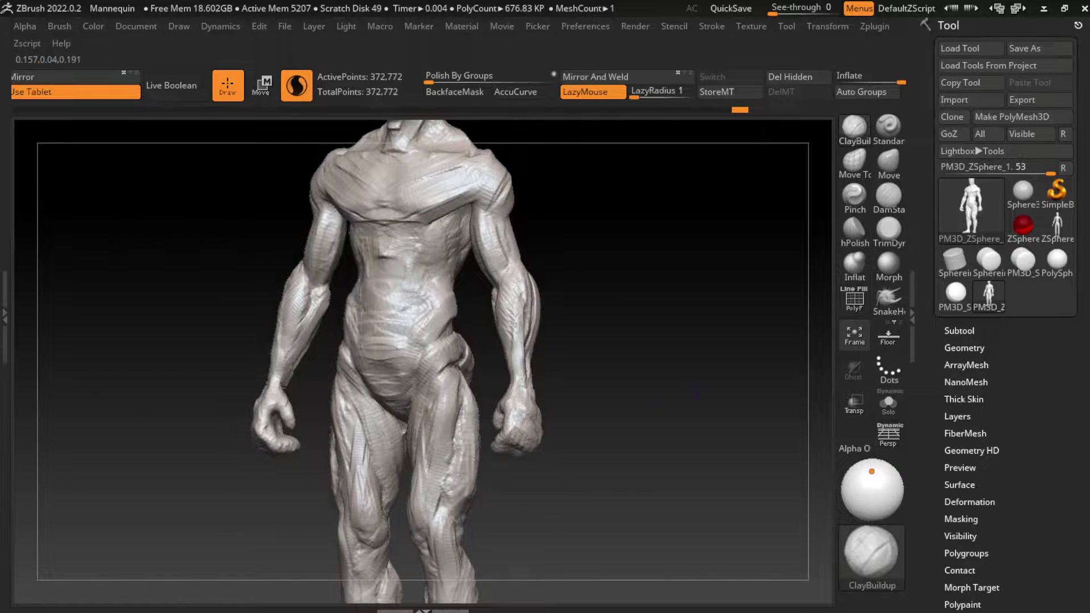
{"action": "mouse_move", "coordinate": [525, 335]}
{"action": "left_mouse_down"}
{"action": "mouse_move", "coordinate": [519, 272]}
{"action": "mouse_move", "coordinate": [517, 364]}
{"action": "mouse_move", "coordinate": [487, 270]}
{"action": "mouse_move", "coordinate": [522, 282]}
{"action": "mouse_move", "coordinate": [530, 332]}
{"action": "mouse_move", "coordinate": [517, 364]}
{"action": "mouse_move", "coordinate": [522, 412]}
{"action": "left_mouse_up"}
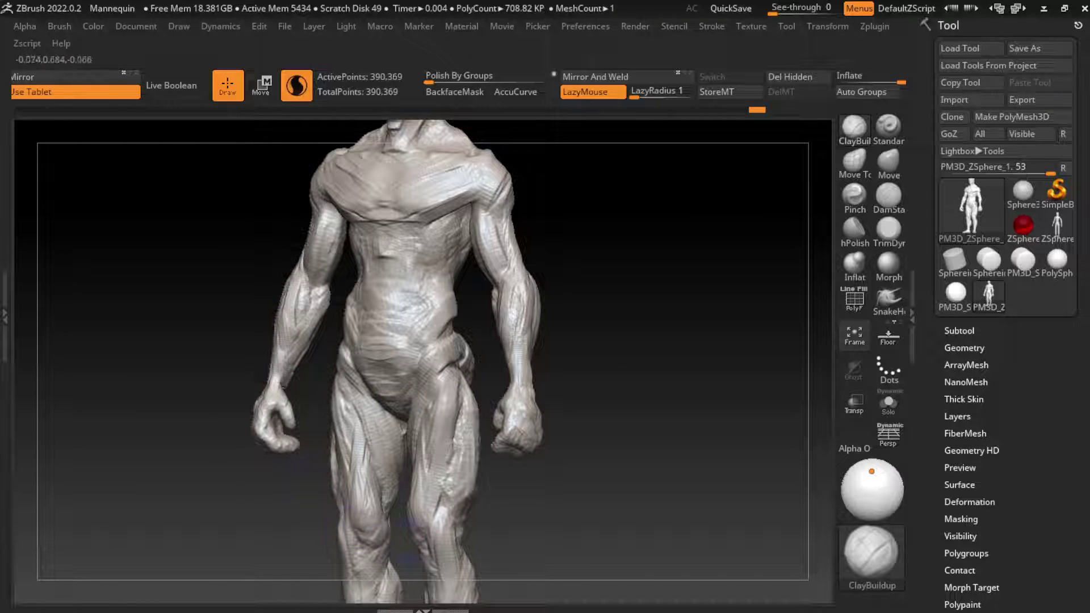
Rotate the figure toward the front and reduce the Draw Size
{"action": "left_click_drag", "start_coordinate": [537, 372], "coordinate": [371, 375]}
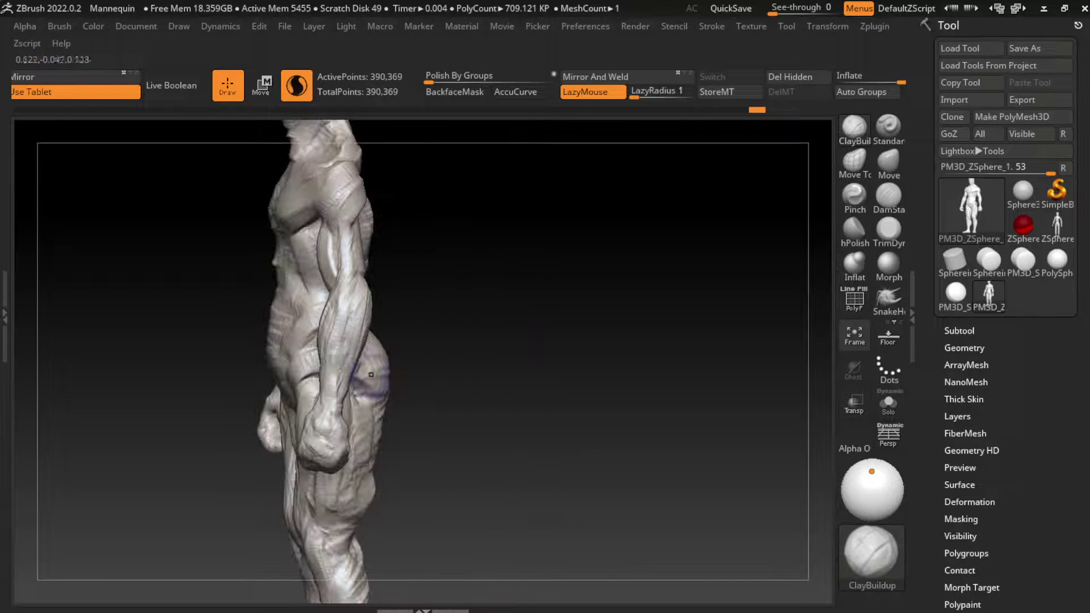
{"action": "left_click_drag", "start_coordinate": [567, 369], "coordinate": [699, 372]}
{"action": "left_click_drag", "start_coordinate": [511, 375], "coordinate": [473, 385]}
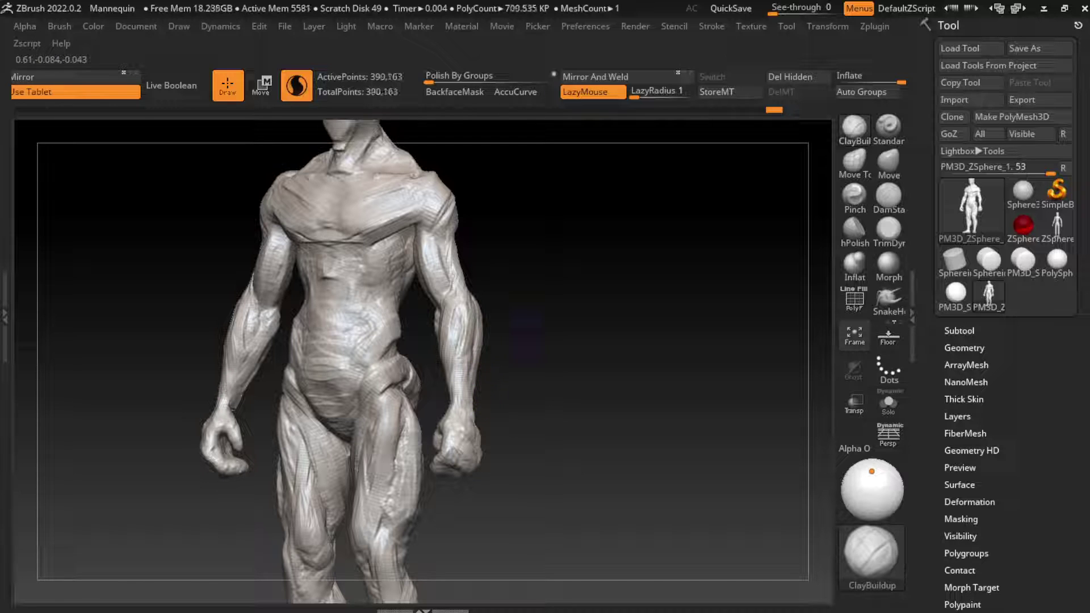
{"action": "key", "text": "s"}
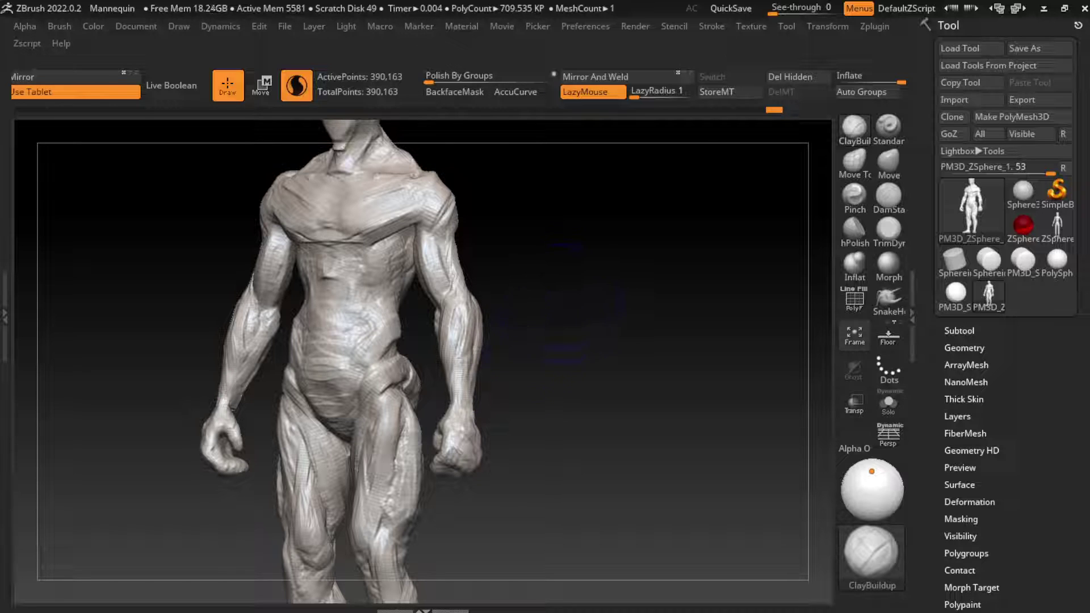
{"action": "left_click_drag", "start_coordinate": [537, 325], "coordinate": [571, 306]}
{"action": "key", "text": "s"}
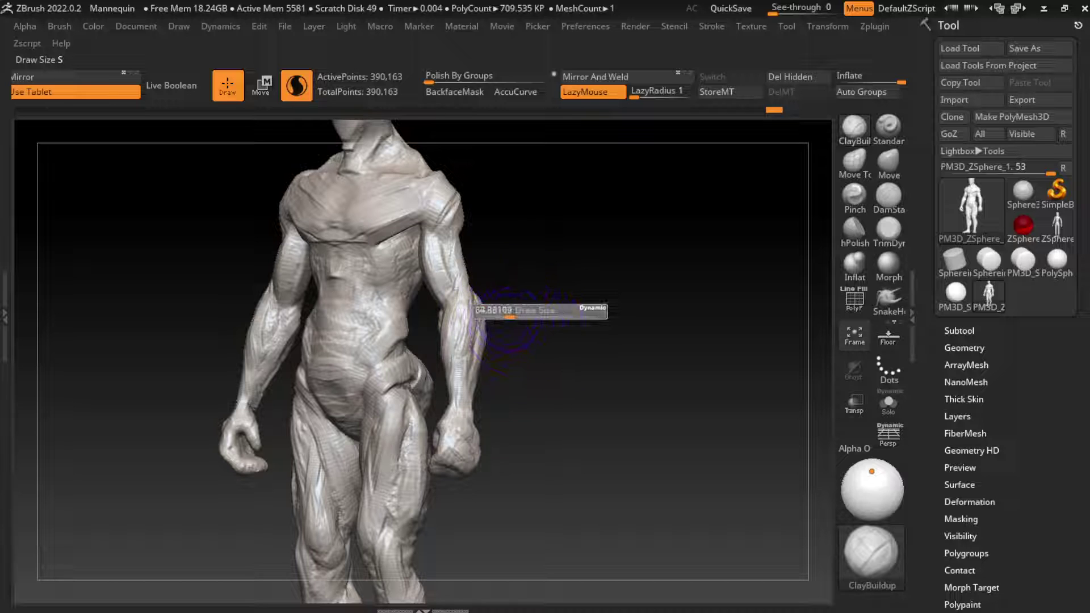
Frame the whole figure and select the Move brush (B, M, V)
{"action": "mouse_move", "coordinate": [487, 332]}
{"action": "left_mouse_down"}
{"action": "mouse_move", "coordinate": [487, 312]}
{"action": "mouse_move", "coordinate": [523, 267]}
{"action": "mouse_move", "coordinate": [647, 344]}
{"action": "mouse_move", "coordinate": [568, 341]}
{"action": "left_mouse_up"}
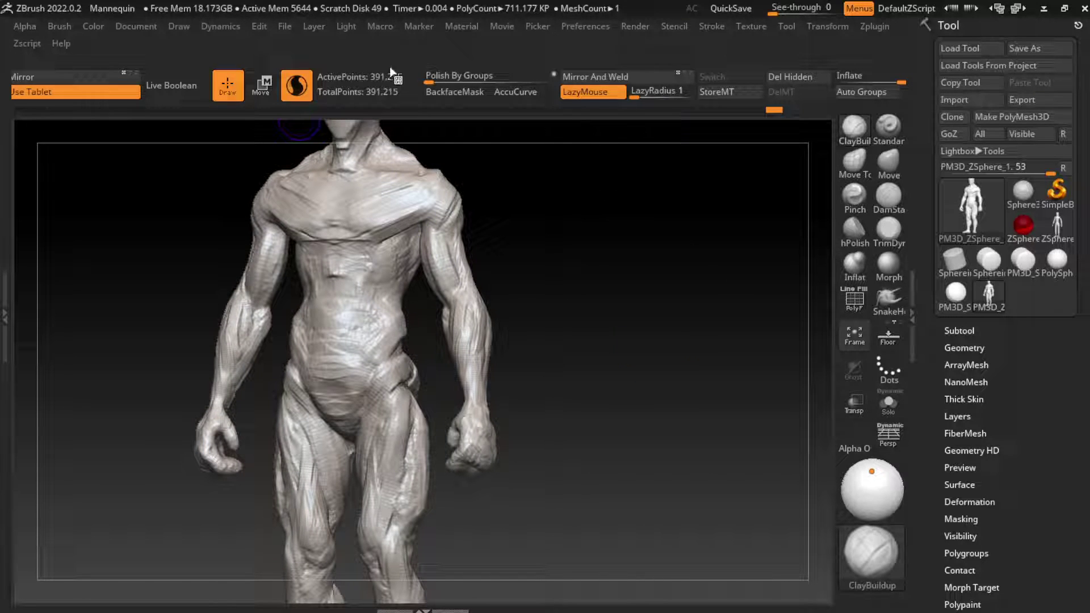
{"action": "left_click", "coordinate": [137, 26]}
{"action": "key", "text": "f"}
{"action": "scroll", "coordinate": [615, 339], "scroll_direction": "up", "scroll_amount": 3}
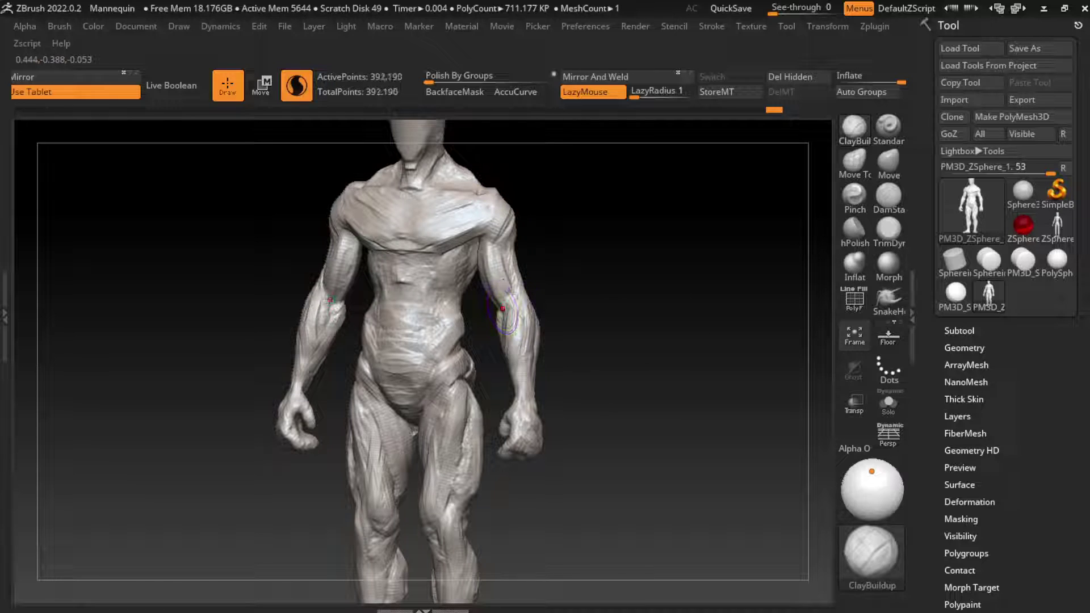
{"action": "key", "text": "b"}
{"action": "key", "text": "m"}
{"action": "key", "text": "v"}
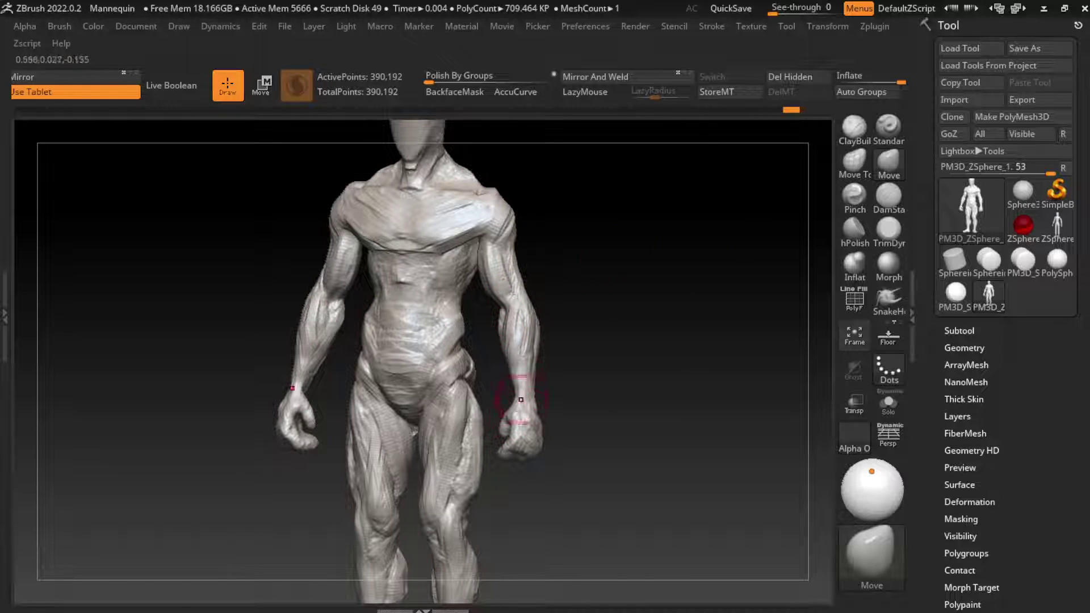
Carve a crease into the front of the shoulder with DamStandard, then return to ClayBuildup
{"action": "key", "text": "b"}
{"action": "key", "text": "c"}
{"action": "key", "text": "b"}
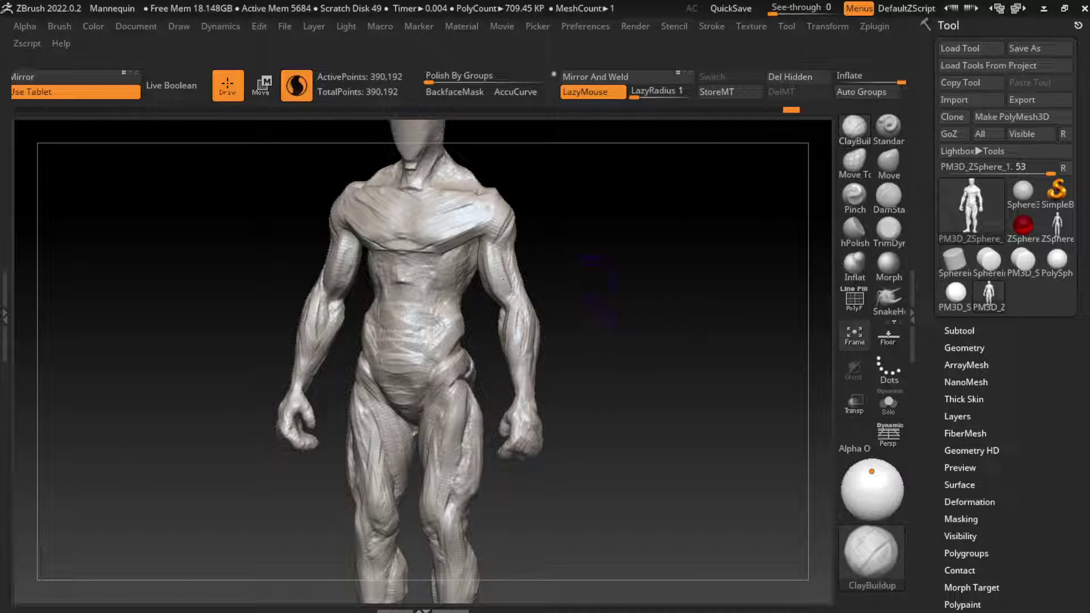
{"action": "key", "text": "b"}
{"action": "key", "text": "d"}
{"action": "key", "text": "s"}
{"action": "left_click_drag", "start_coordinate": [488, 210], "coordinate": [488, 249]}
{"action": "key", "text": "b"}
{"action": "key", "text": "c"}
{"action": "key", "text": "b"}
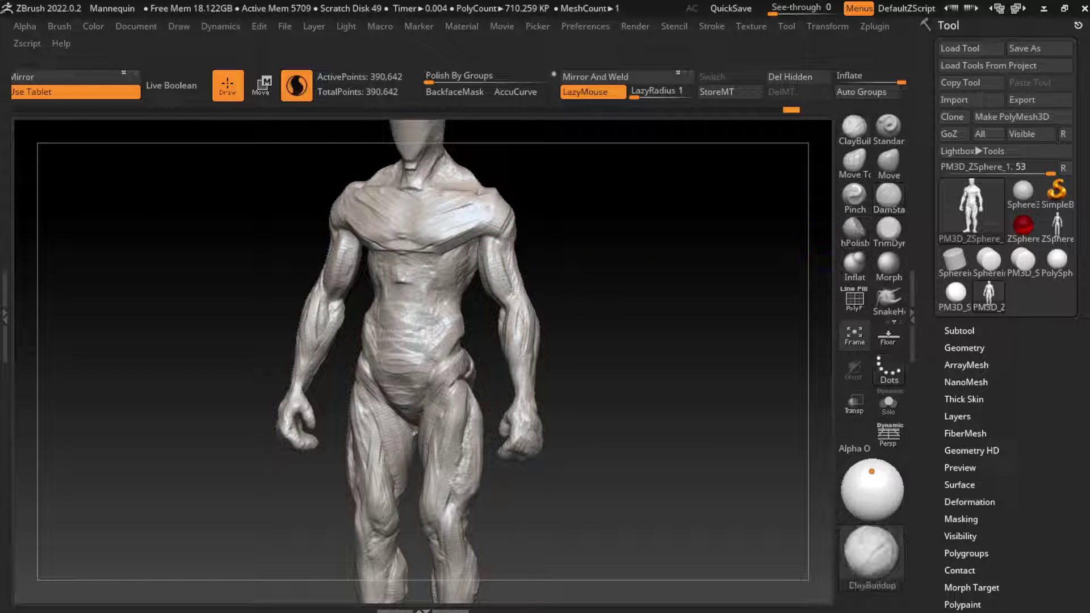
Build up clay on the back of the shoulder, turning to a back view
{"action": "left_click_drag", "start_coordinate": [627, 259], "coordinate": [585, 170]}
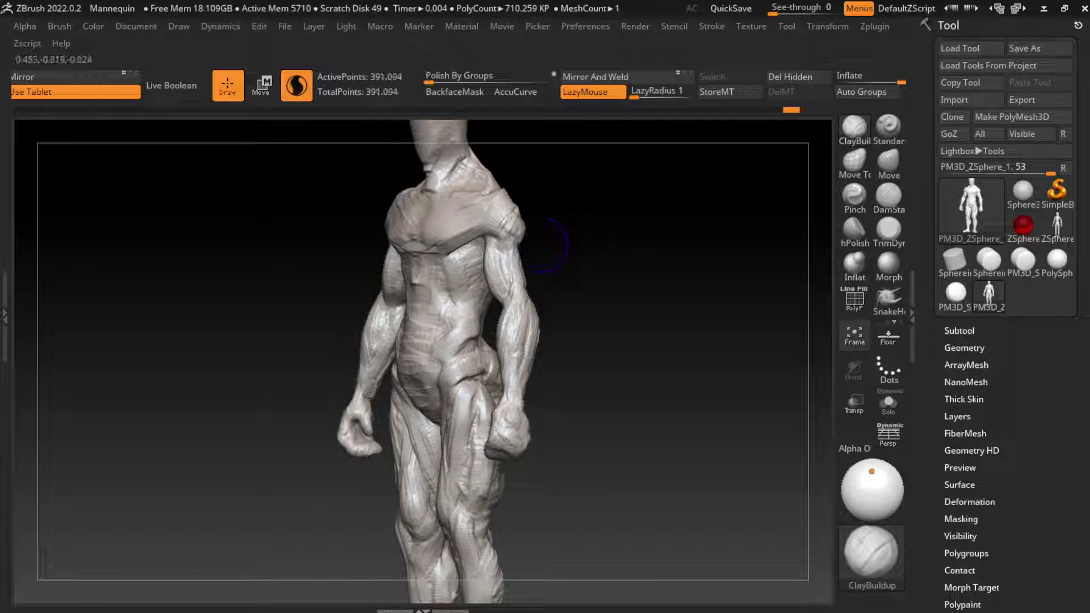
{"action": "left_click_drag", "start_coordinate": [500, 221], "coordinate": [530, 241]}
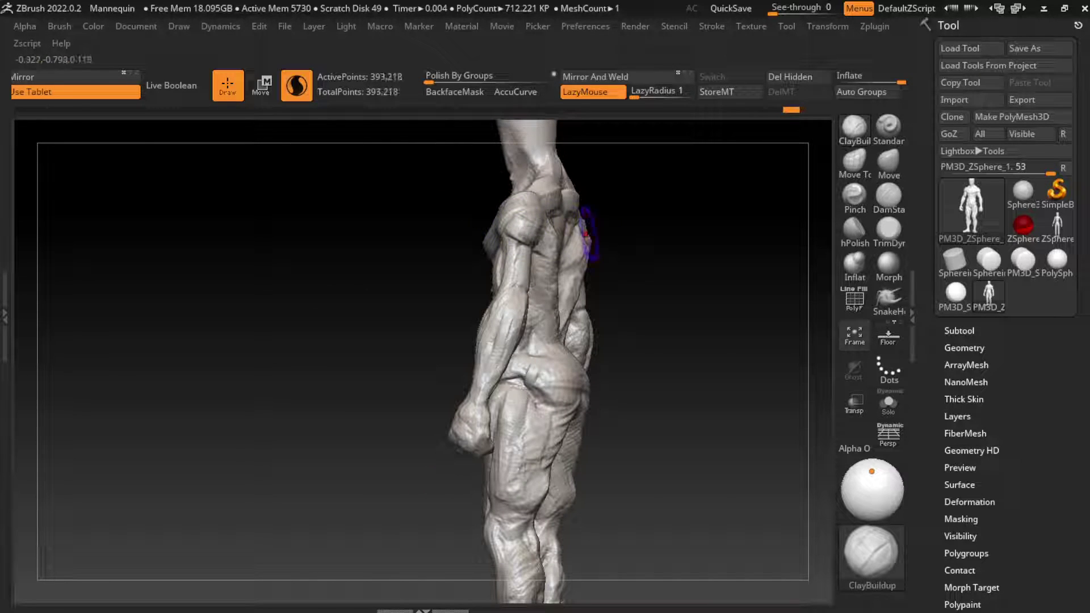
{"action": "mouse_move", "coordinate": [624, 238]}
{"action": "left_mouse_down"}
{"action": "mouse_move", "coordinate": [527, 225]}
{"action": "mouse_move", "coordinate": [536, 241]}
{"action": "mouse_move", "coordinate": [545, 232]}
{"action": "left_mouse_up"}
{"action": "mouse_move", "coordinate": [702, 234]}
{"action": "left_mouse_down"}
{"action": "mouse_move", "coordinate": [522, 263]}
{"action": "mouse_move", "coordinate": [514, 270]}
{"action": "mouse_move", "coordinate": [539, 265]}
{"action": "mouse_move", "coordinate": [531, 292]}
{"action": "left_mouse_up"}
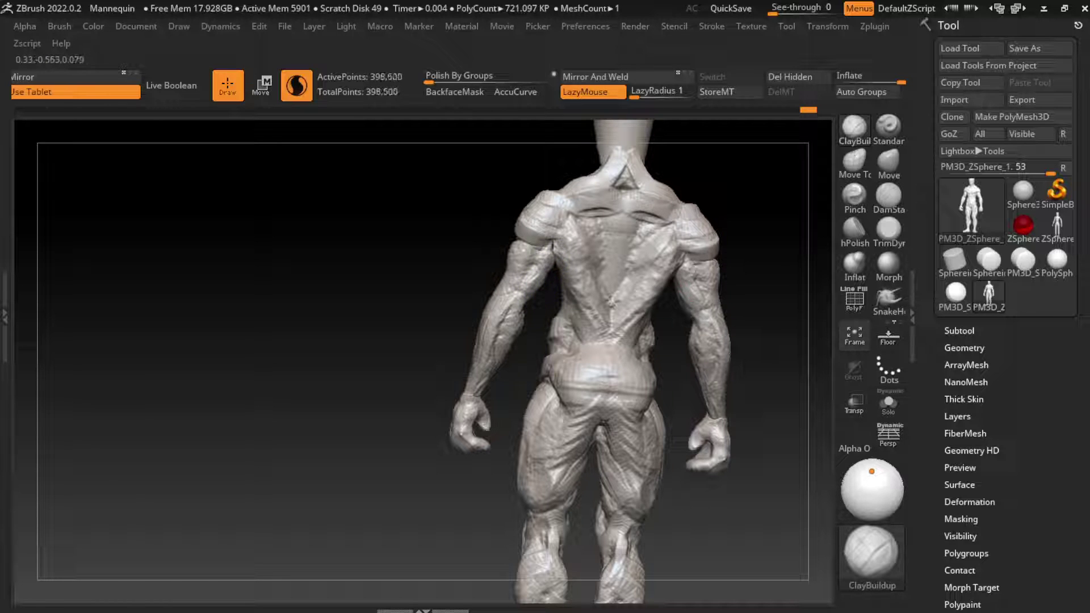
Re-sculpt the upper arm surface from a side view with ClayBuildup, then try masking
{"action": "left_click_drag", "start_coordinate": [627, 262], "coordinate": [706, 293]}
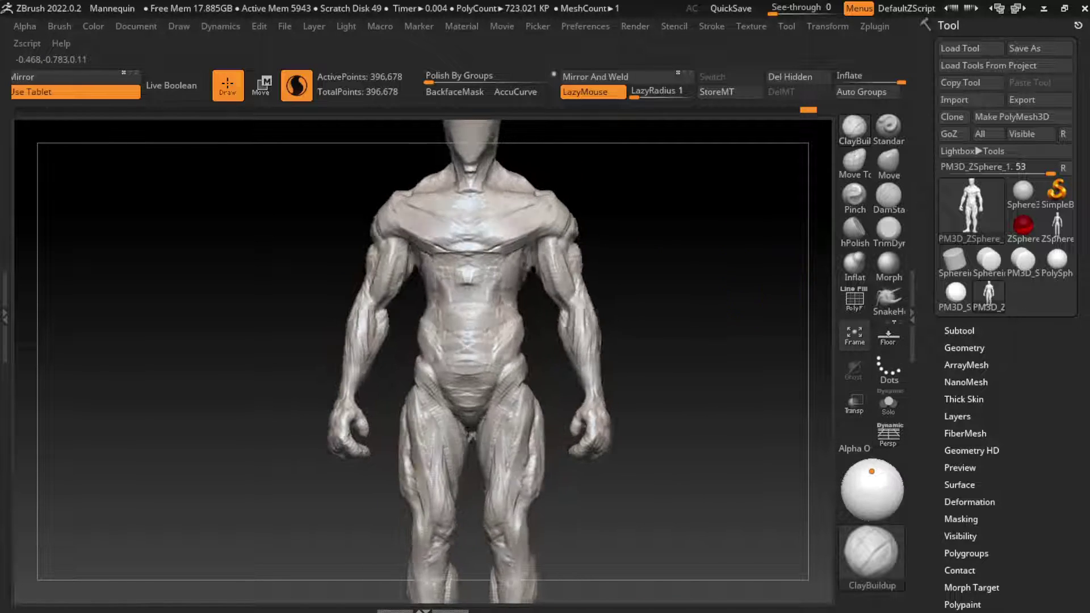
{"action": "mouse_move", "coordinate": [686, 245]}
{"action": "left_mouse_down"}
{"action": "mouse_move", "coordinate": [541, 267]}
{"action": "mouse_move", "coordinate": [575, 263]}
{"action": "left_mouse_up"}
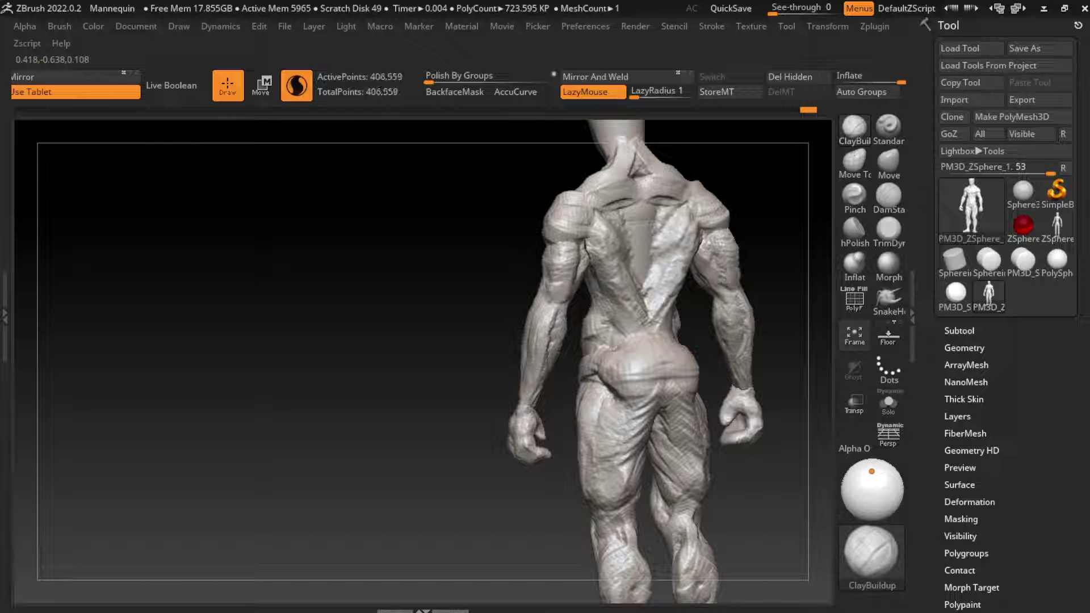
{"action": "left_click_drag", "start_coordinate": [553, 308], "coordinate": [578, 266]}
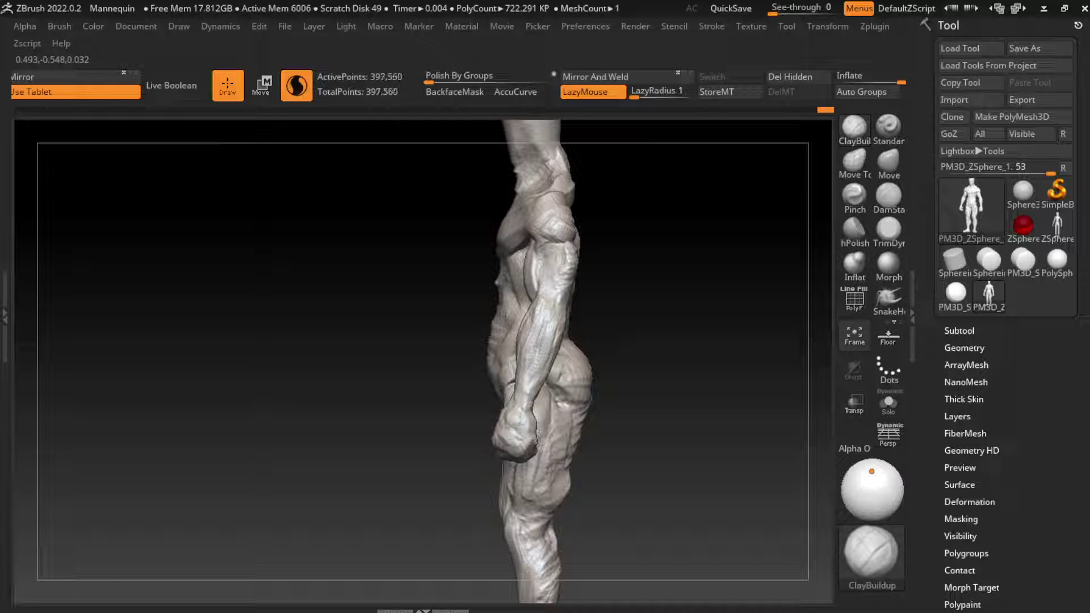
{"action": "mouse_move", "coordinate": [575, 262]}
{"action": "left_mouse_down"}
{"action": "mouse_move", "coordinate": [574, 250]}
{"action": "mouse_move", "coordinate": [500, 284]}
{"action": "left_mouse_up"}
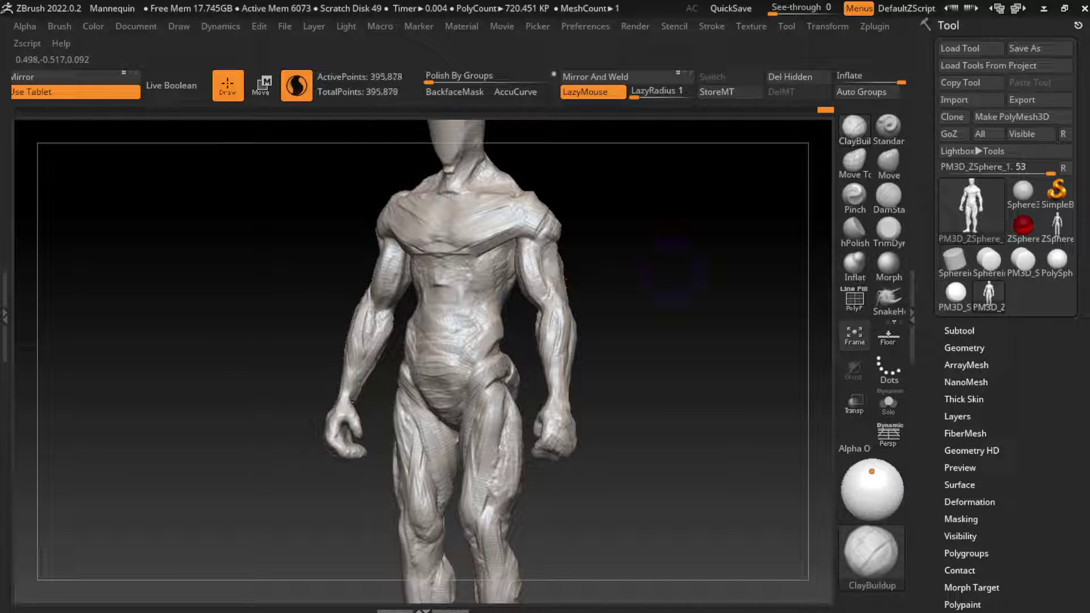
{"action": "key", "text": "ctrl"}
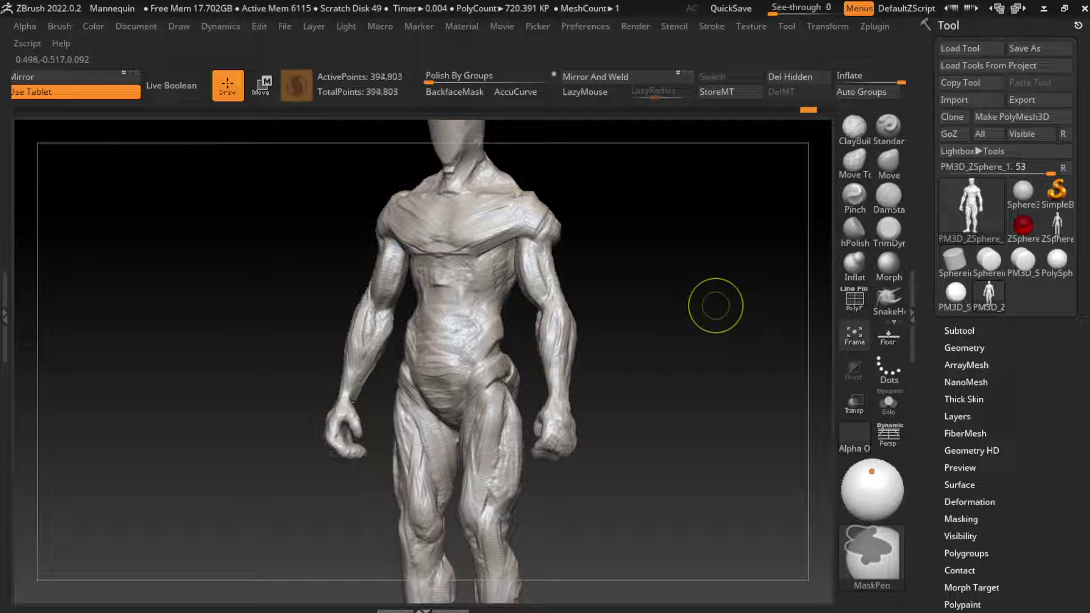
Orbit around the back and shoulders, then select the Move brush (B, M, V)
{"action": "left_click_drag", "start_coordinate": [723, 299], "coordinate": [724, 251]}
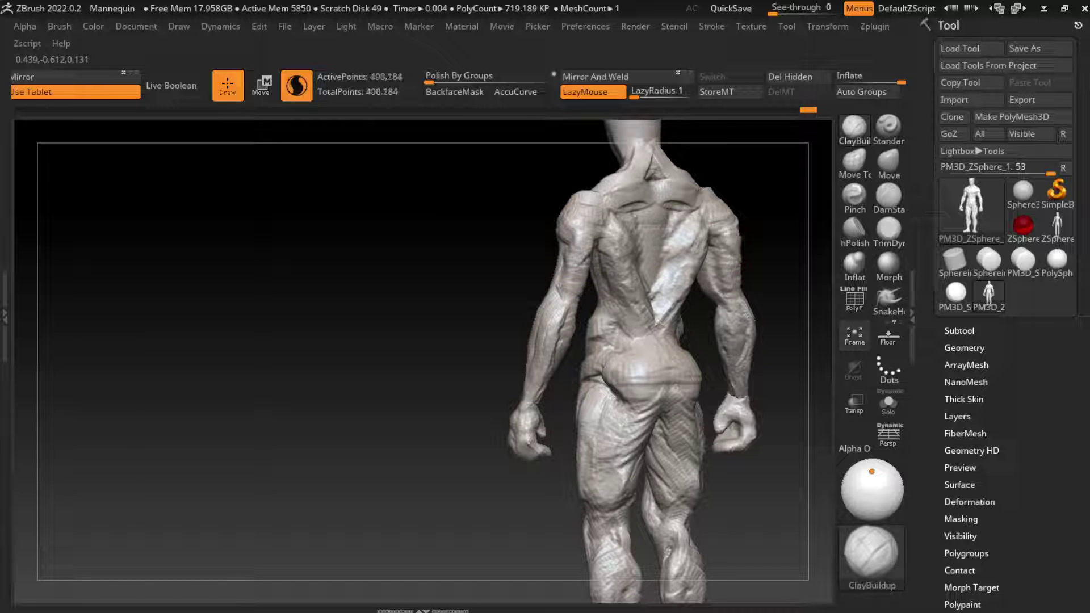
{"action": "mouse_move", "coordinate": [736, 273]}
{"action": "left_mouse_down"}
{"action": "mouse_move", "coordinate": [691, 260]}
{"action": "mouse_move", "coordinate": [730, 215]}
{"action": "mouse_move", "coordinate": [742, 175]}
{"action": "left_mouse_up"}
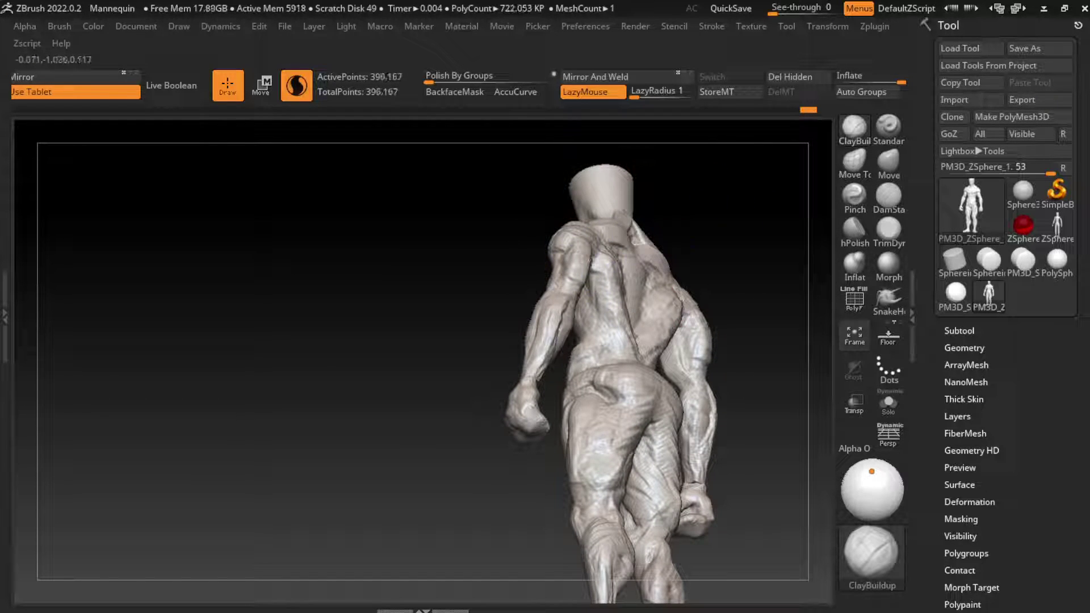
{"action": "left_click_drag", "start_coordinate": [710, 332], "coordinate": [571, 277]}
{"action": "left_click_drag", "start_coordinate": [730, 280], "coordinate": [578, 279]}
{"action": "key", "text": "b"}
{"action": "key", "text": "m"}
{"action": "key", "text": "v"}
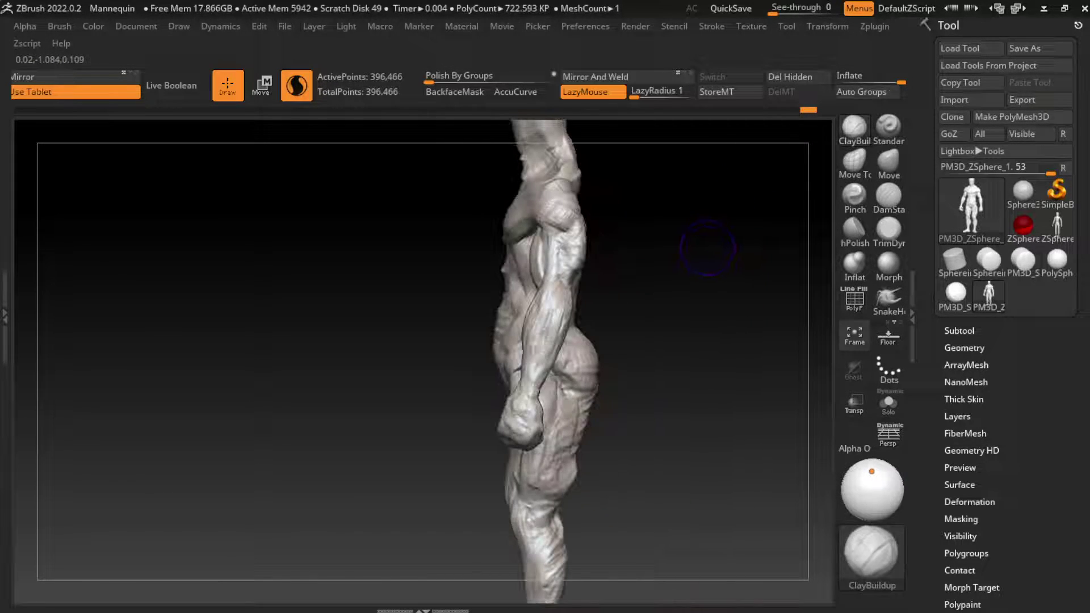
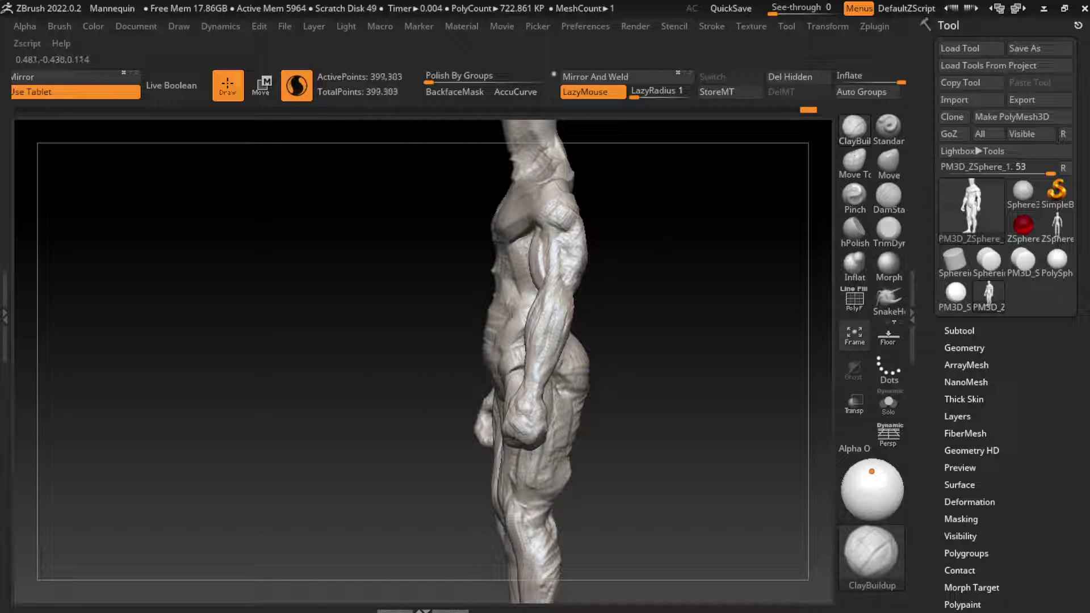
Carve the left collarbone line with DamStandard, then build up both shoulders and the trapezius
{"action": "left_click_drag", "start_coordinate": [806, 270], "coordinate": [707, 267]}
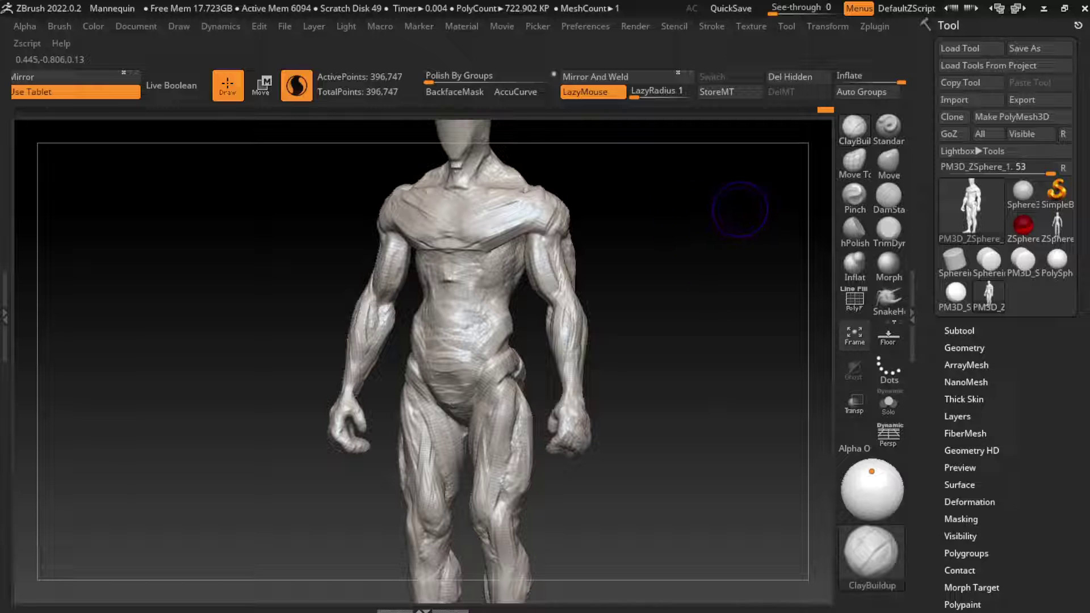
{"action": "left_click", "coordinate": [889, 196]}
{"action": "left_click_drag", "start_coordinate": [397, 193], "coordinate": [449, 181]}
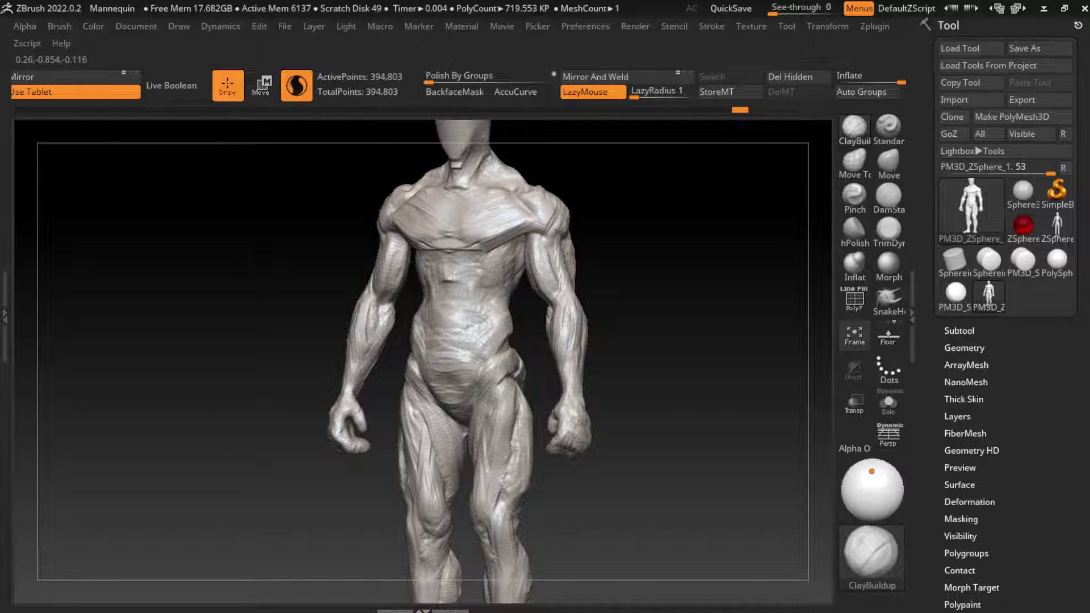
{"action": "mouse_move", "coordinate": [506, 199]}
{"action": "left_mouse_down"}
{"action": "mouse_move", "coordinate": [511, 182]}
{"action": "mouse_move", "coordinate": [554, 213]}
{"action": "mouse_move", "coordinate": [494, 227]}
{"action": "left_mouse_up"}
{"action": "mouse_move", "coordinate": [511, 188]}
{"action": "left_mouse_down"}
{"action": "mouse_move", "coordinate": [471, 216]}
{"action": "mouse_move", "coordinate": [456, 179]}
{"action": "mouse_move", "coordinate": [500, 170]}
{"action": "left_mouse_up"}
Add clay at the neck base and across the upper chest and shoulders, then turn to the back
{"action": "left_click_drag", "start_coordinate": [588, 147], "coordinate": [585, 239]}
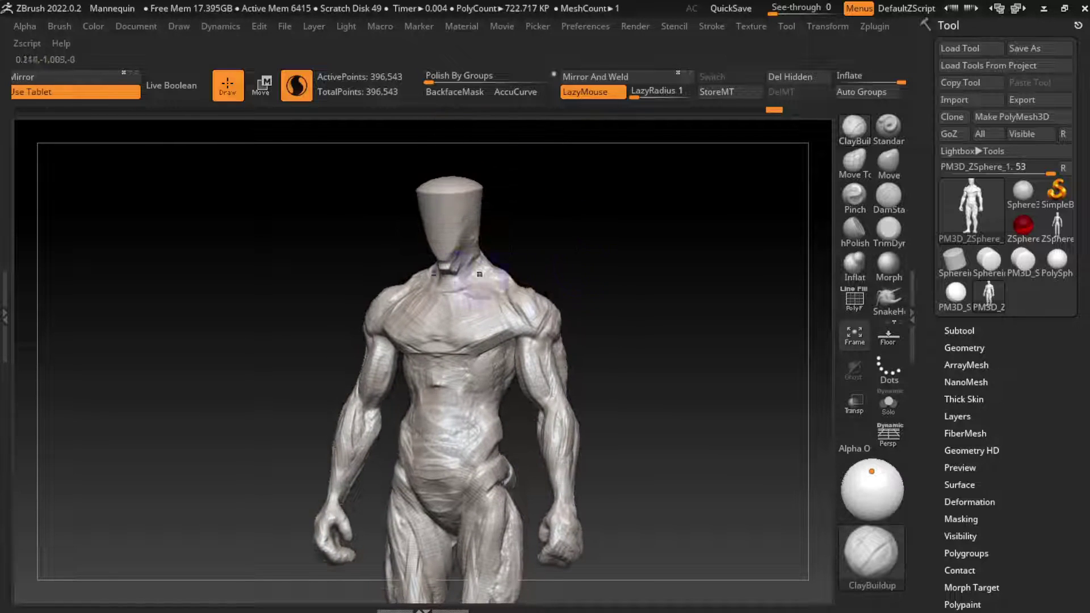
{"action": "left_click_drag", "start_coordinate": [437, 267], "coordinate": [477, 262]}
{"action": "left_click_drag", "start_coordinate": [596, 254], "coordinate": [568, 256]}
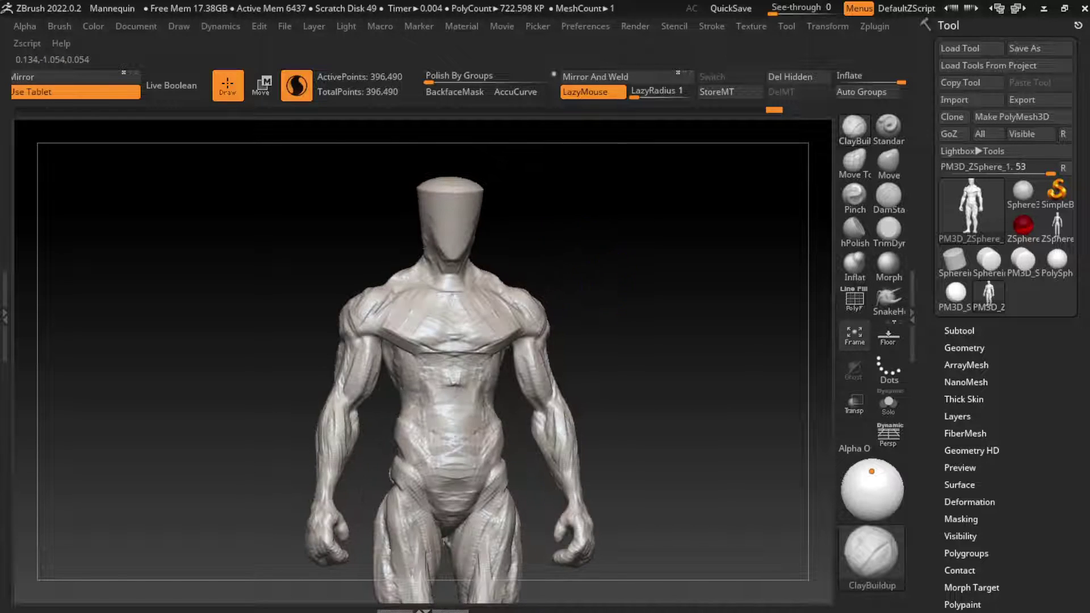
{"action": "left_click_drag", "start_coordinate": [488, 278], "coordinate": [533, 312]}
{"action": "left_click_drag", "start_coordinate": [643, 352], "coordinate": [643, 306], "text": "alt"}
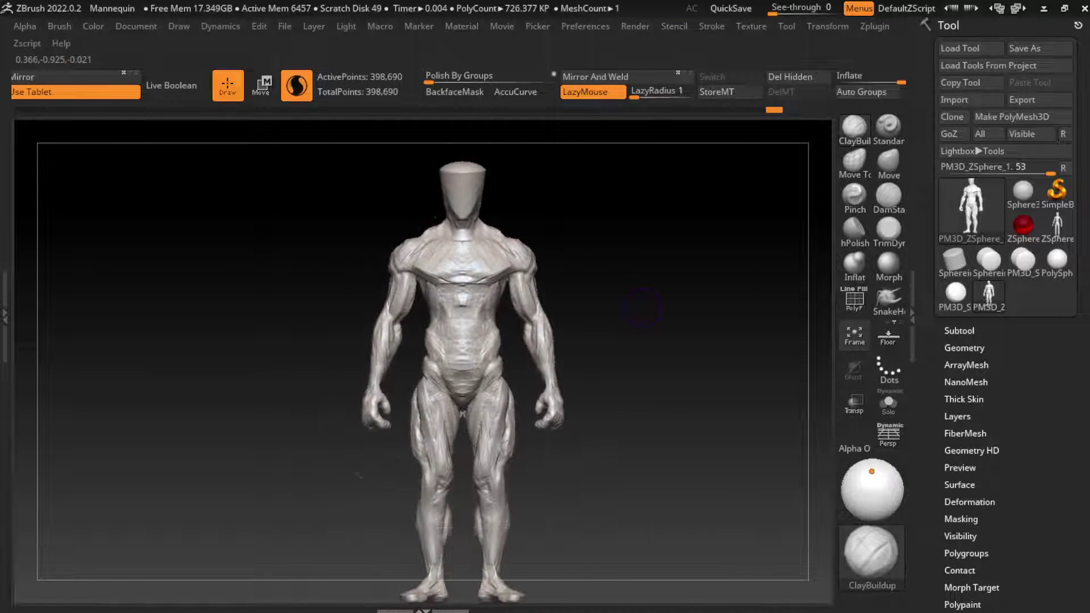
{"action": "left_click_drag", "start_coordinate": [647, 346], "coordinate": [647, 392], "text": "alt"}
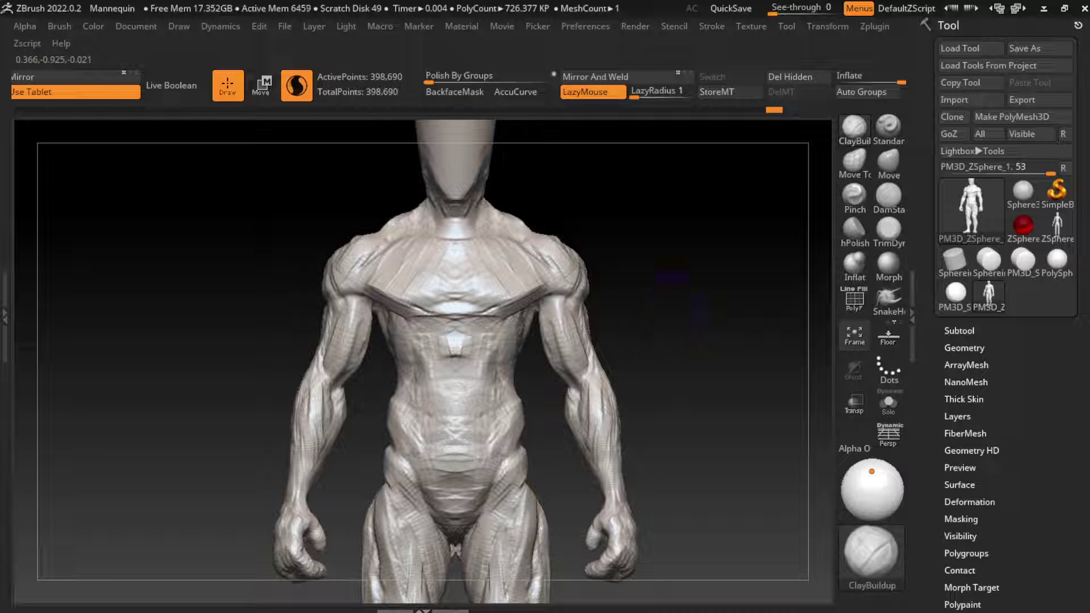
{"action": "mouse_move", "coordinate": [673, 276]}
{"action": "left_mouse_down"}
{"action": "mouse_move", "coordinate": [750, 269]}
{"action": "mouse_move", "coordinate": [710, 284]}
{"action": "left_mouse_up"}
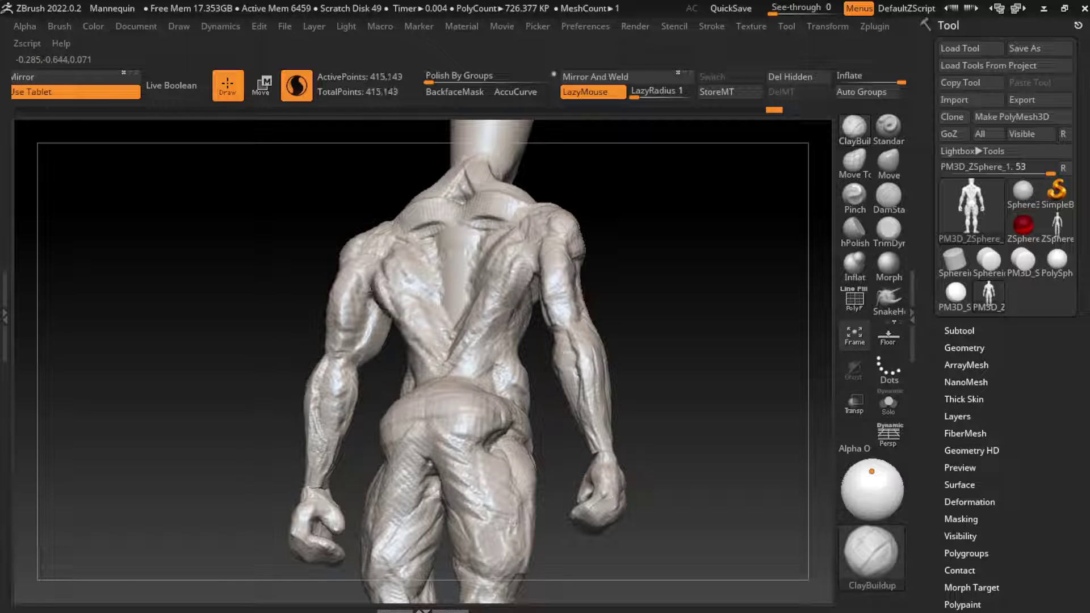
{"action": "mouse_move", "coordinate": [710, 284]}
{"action": "left_mouse_down"}
{"action": "mouse_move", "coordinate": [818, 273]}
{"action": "mouse_move", "coordinate": [711, 297]}
{"action": "left_mouse_up"}
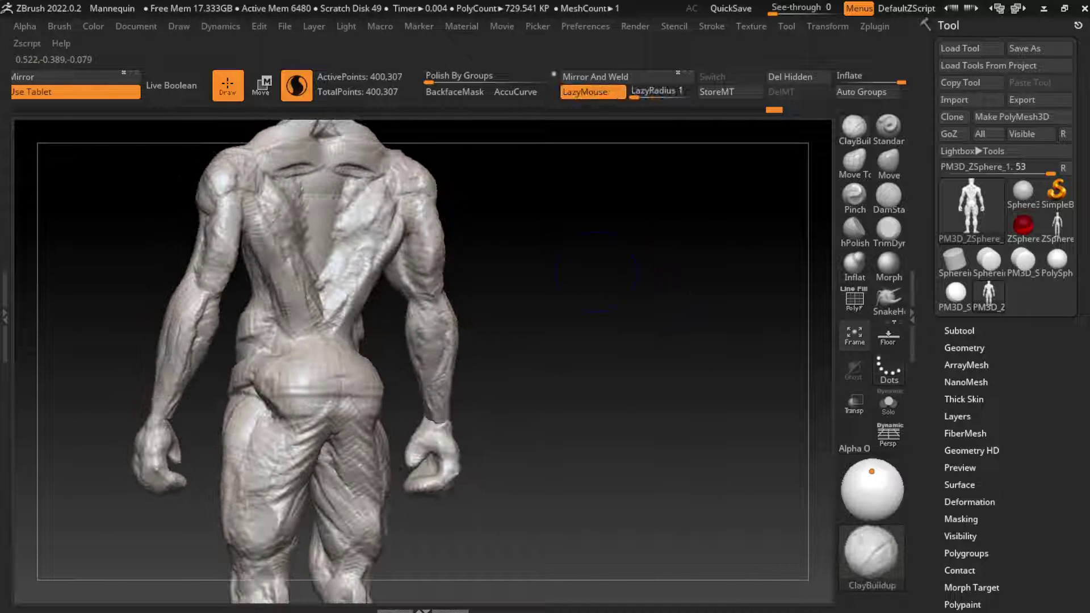
{"action": "left_click_drag", "start_coordinate": [413, 332], "coordinate": [673, 363]}
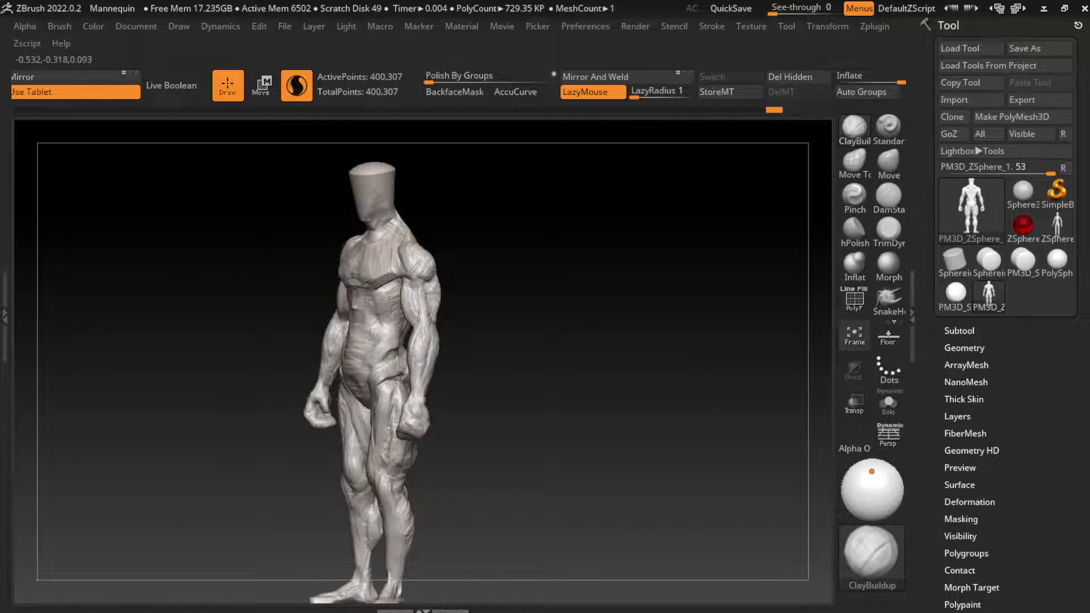
{"action": "left_click_drag", "start_coordinate": [227, 341], "coordinate": [482, 340]}
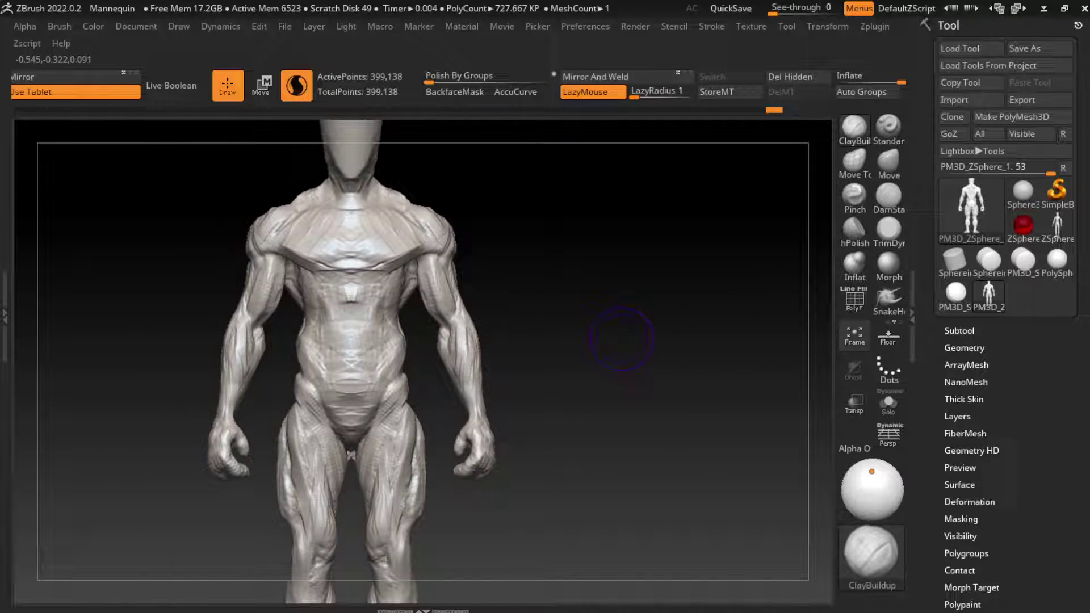
{"action": "left_click_drag", "start_coordinate": [622, 339], "coordinate": [591, 332]}
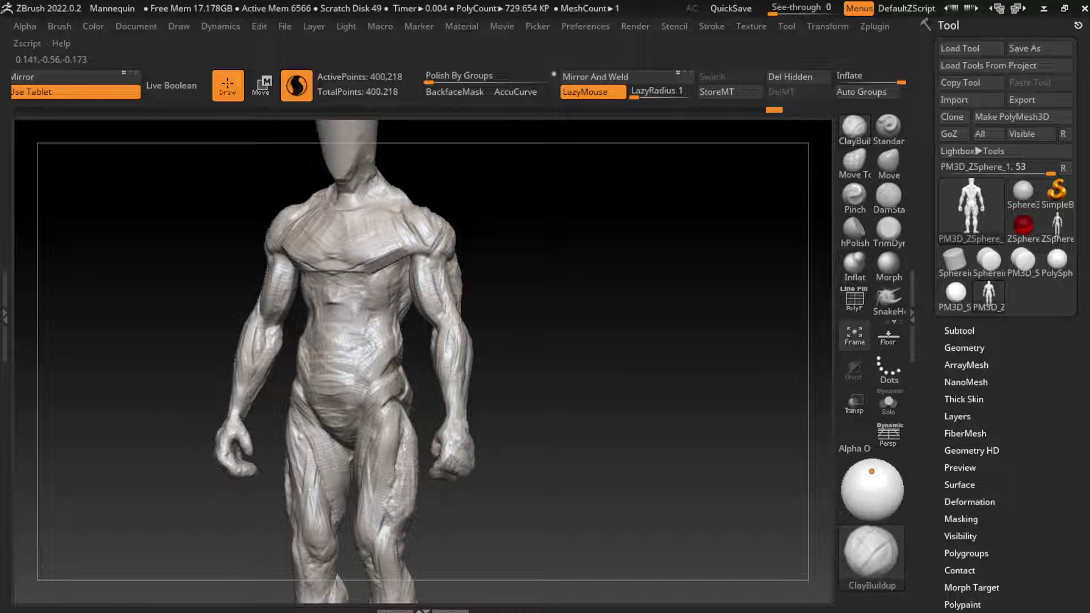
Reshape the right pectoral and build up the abdomen, lower abdomen and hip with clay
{"action": "left_click_drag", "start_coordinate": [352, 289], "coordinate": [388, 274]}
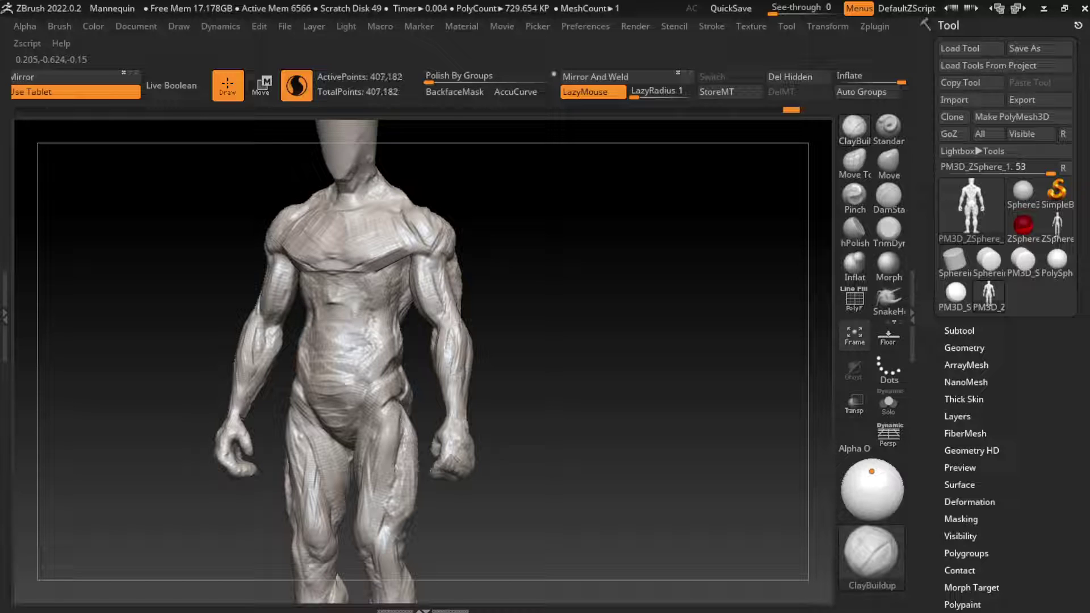
{"action": "mouse_move", "coordinate": [366, 353]}
{"action": "left_mouse_down"}
{"action": "mouse_move", "coordinate": [387, 339]}
{"action": "mouse_move", "coordinate": [307, 346]}
{"action": "left_mouse_up"}
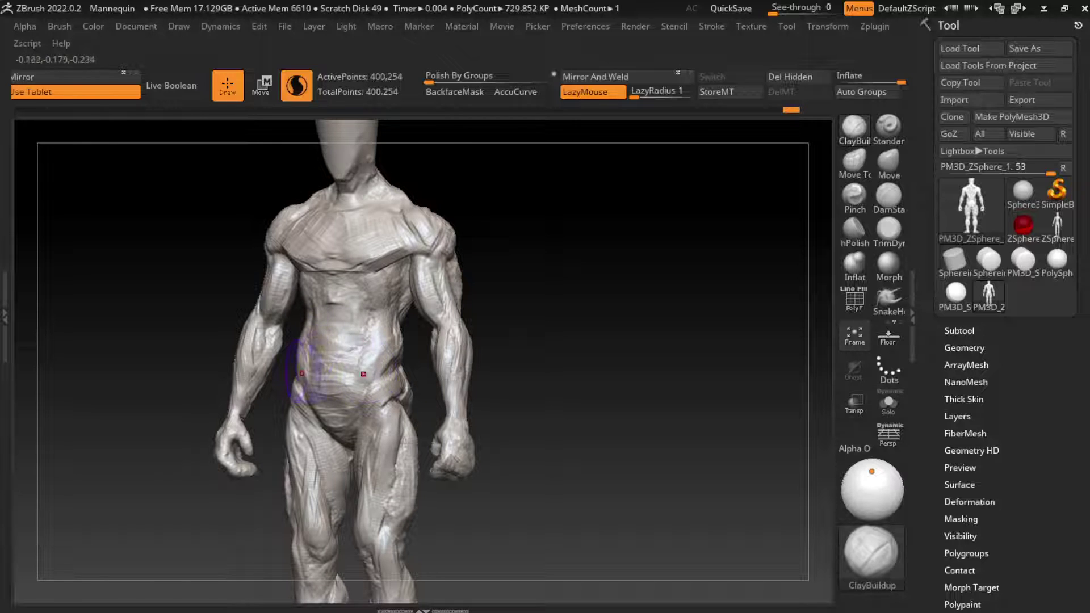
{"action": "left_click_drag", "start_coordinate": [322, 446], "coordinate": [329, 432]}
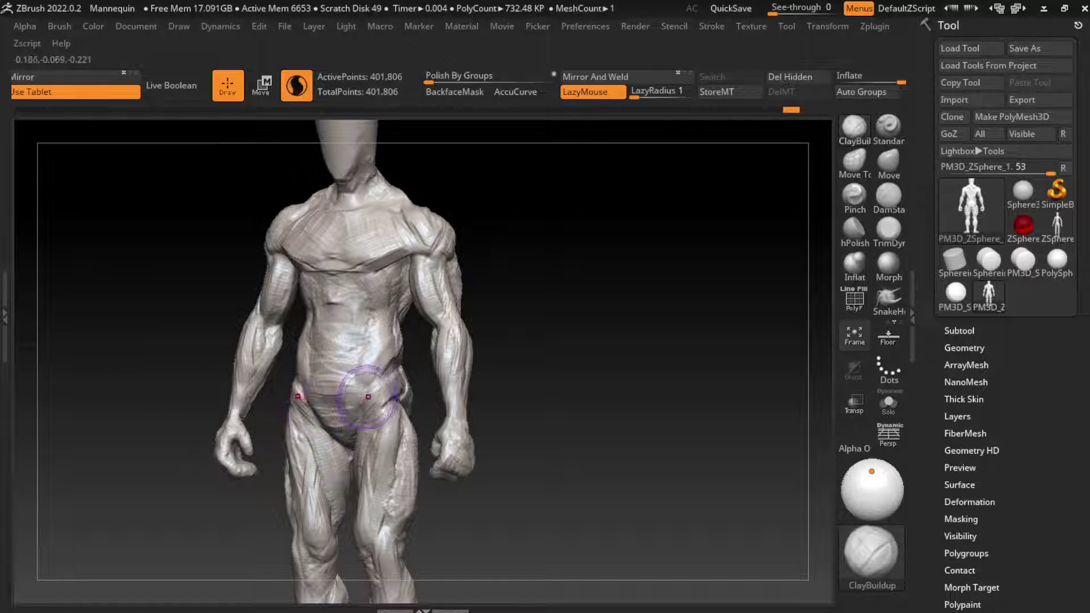
{"action": "mouse_move", "coordinate": [352, 386]}
{"action": "left_mouse_down"}
{"action": "mouse_move", "coordinate": [434, 372]}
{"action": "mouse_move", "coordinate": [367, 398]}
{"action": "left_mouse_up"}
Carve groin definition with DamStandard, then rebuild the groin with ClayBuildup
{"action": "left_click", "coordinate": [889, 196]}
{"action": "mouse_move", "coordinate": [363, 449]}
{"action": "left_mouse_down"}
{"action": "mouse_move", "coordinate": [353, 416]}
{"action": "mouse_move", "coordinate": [364, 392]}
{"action": "mouse_move", "coordinate": [366, 463]}
{"action": "left_mouse_up"}
{"action": "left_click", "coordinate": [855, 130]}
{"action": "mouse_move", "coordinate": [332, 391]}
{"action": "left_mouse_down"}
{"action": "mouse_move", "coordinate": [348, 418]}
{"action": "mouse_move", "coordinate": [335, 352]}
{"action": "mouse_move", "coordinate": [313, 420]}
{"action": "left_mouse_up"}
{"action": "key", "text": "s"}
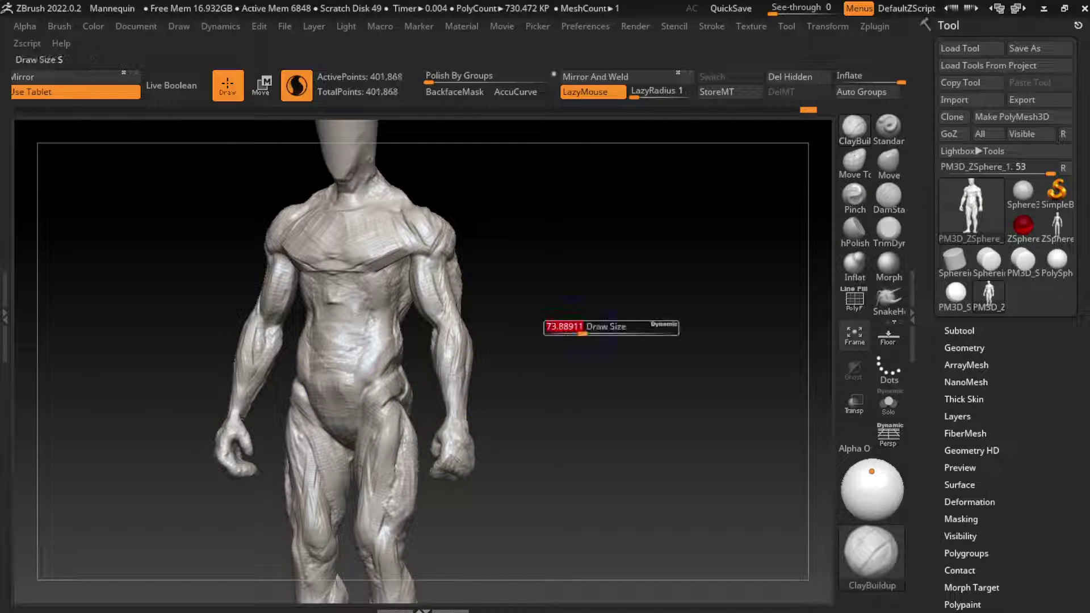
Deepen the sternum crease, then build clay back over the upper chest and sternum
{"action": "left_click", "coordinate": [889, 196]}
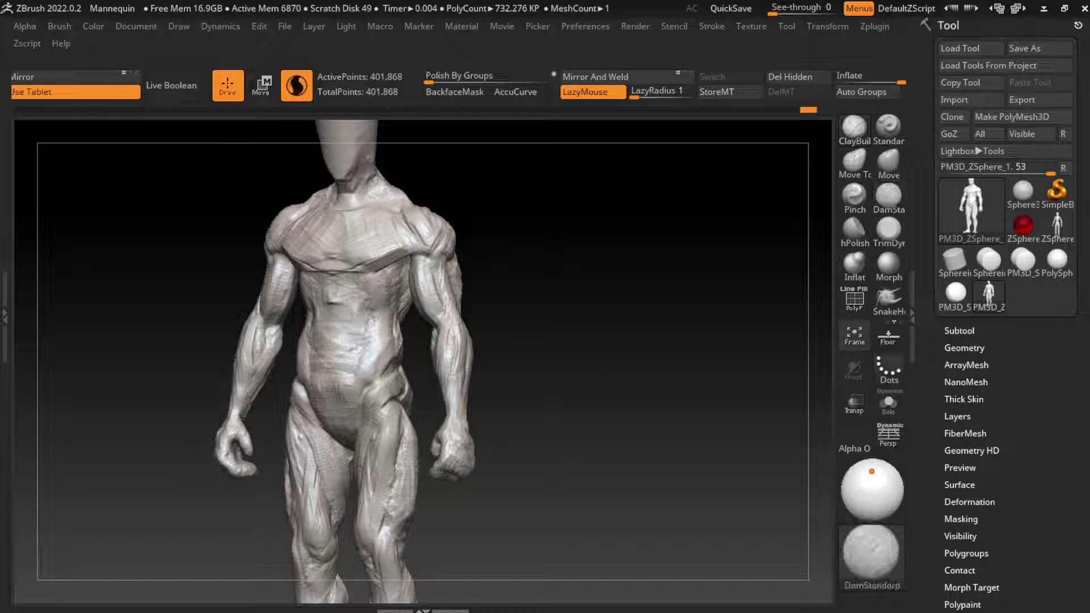
{"action": "mouse_move", "coordinate": [327, 266]}
{"action": "left_mouse_down"}
{"action": "mouse_move", "coordinate": [346, 216]}
{"action": "mouse_move", "coordinate": [341, 283]}
{"action": "left_mouse_up"}
{"action": "mouse_move", "coordinate": [339, 199]}
{"action": "left_mouse_down"}
{"action": "mouse_move", "coordinate": [339, 269]}
{"action": "mouse_move", "coordinate": [363, 298]}
{"action": "left_mouse_up"}
{"action": "mouse_move", "coordinate": [477, 244]}
{"action": "left_mouse_down"}
{"action": "mouse_move", "coordinate": [504, 240]}
{"action": "mouse_move", "coordinate": [365, 238]}
{"action": "mouse_move", "coordinate": [346, 284]}
{"action": "mouse_move", "coordinate": [352, 239]}
{"action": "left_mouse_up"}
{"action": "key", "text": "b"}
{"action": "key", "text": "c"}
{"action": "key", "text": "b"}
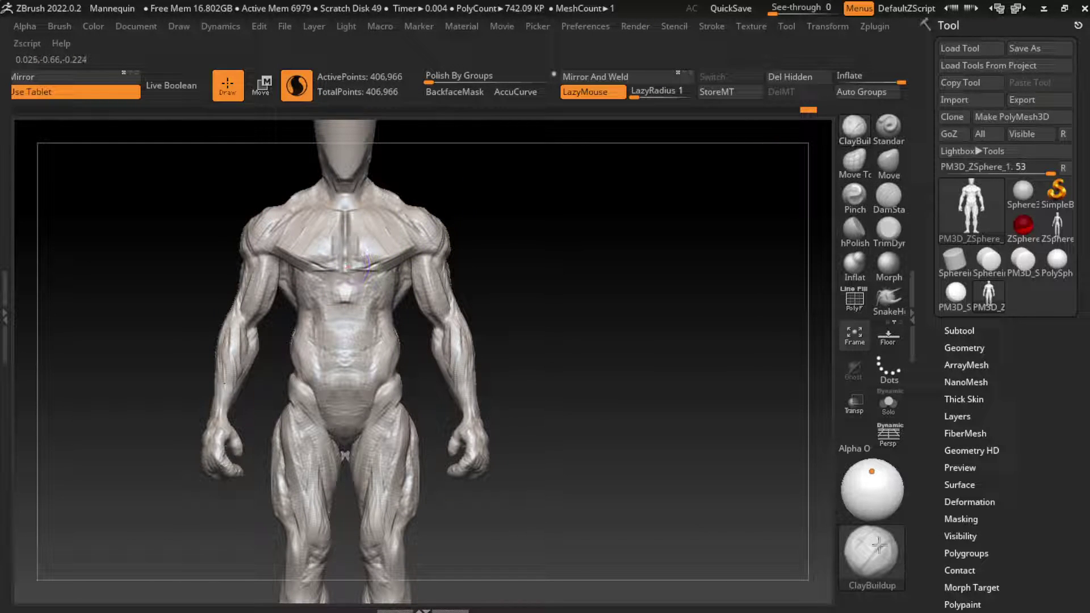
{"action": "left_click_drag", "start_coordinate": [352, 193], "coordinate": [346, 245]}
{"action": "mouse_move", "coordinate": [363, 205]}
{"action": "left_mouse_down"}
{"action": "mouse_move", "coordinate": [355, 250]}
{"action": "mouse_move", "coordinate": [350, 239]}
{"action": "left_mouse_up"}
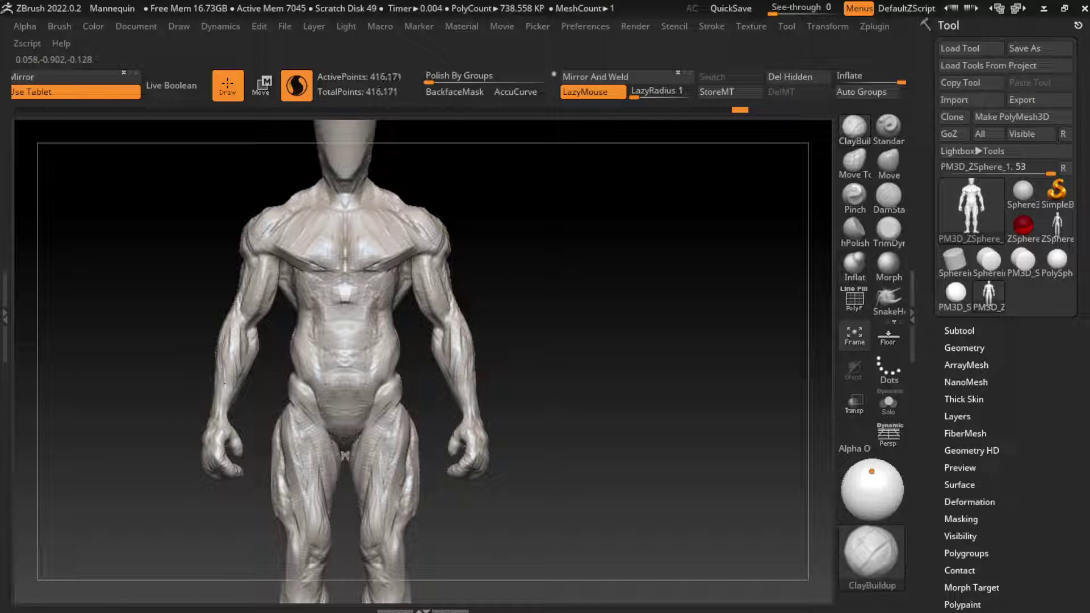
{"action": "left_click_drag", "start_coordinate": [310, 267], "coordinate": [332, 260]}
Carve a centre crease down the chest and abdomen and sharpen the pectorals' lower edge
{"action": "left_click_drag", "start_coordinate": [624, 341], "coordinate": [539, 341]}
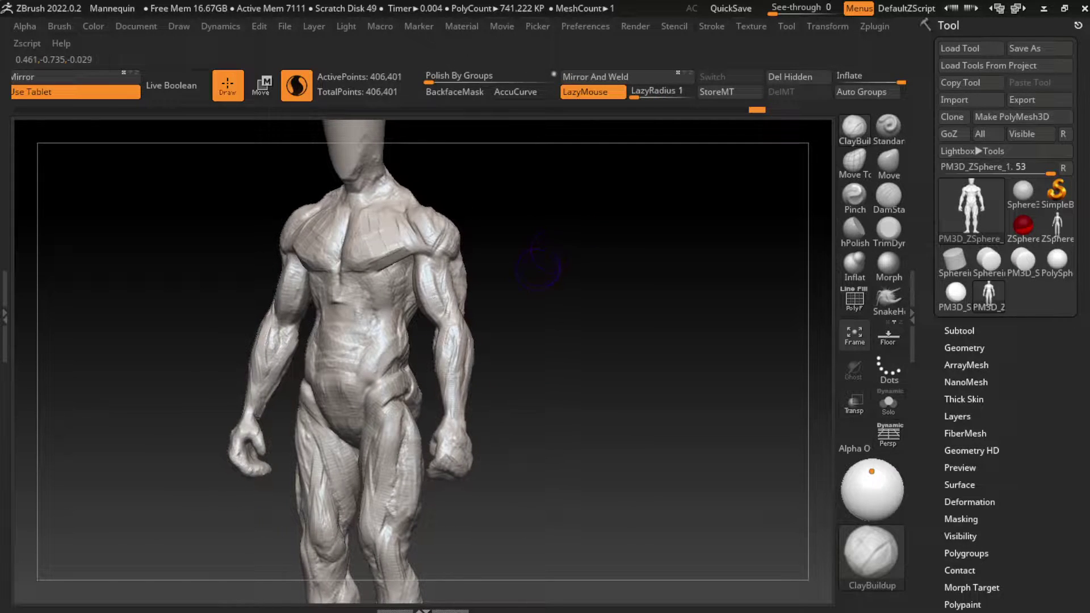
{"action": "left_click", "coordinate": [889, 196]}
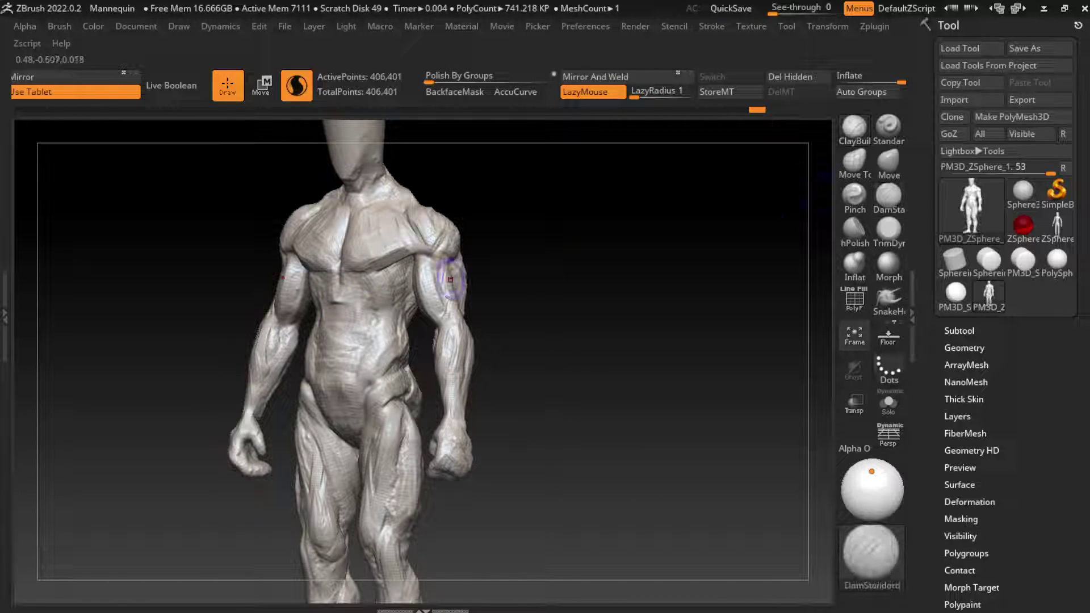
{"action": "left_click_drag", "start_coordinate": [500, 267], "coordinate": [589, 239]}
{"action": "left_click_drag", "start_coordinate": [345, 278], "coordinate": [345, 392]}
{"action": "left_click_drag", "start_coordinate": [574, 313], "coordinate": [494, 316]}
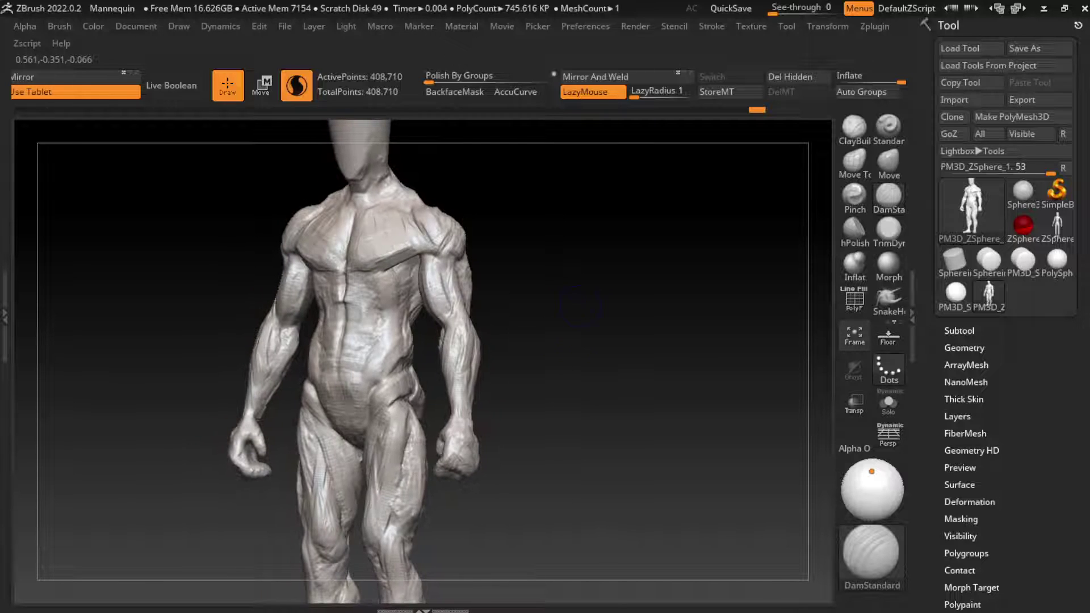
{"action": "left_click", "coordinate": [854, 128]}
{"action": "mouse_move", "coordinate": [345, 244]}
{"action": "left_mouse_down"}
{"action": "mouse_move", "coordinate": [353, 297]}
{"action": "mouse_move", "coordinate": [366, 288]}
{"action": "left_mouse_up"}
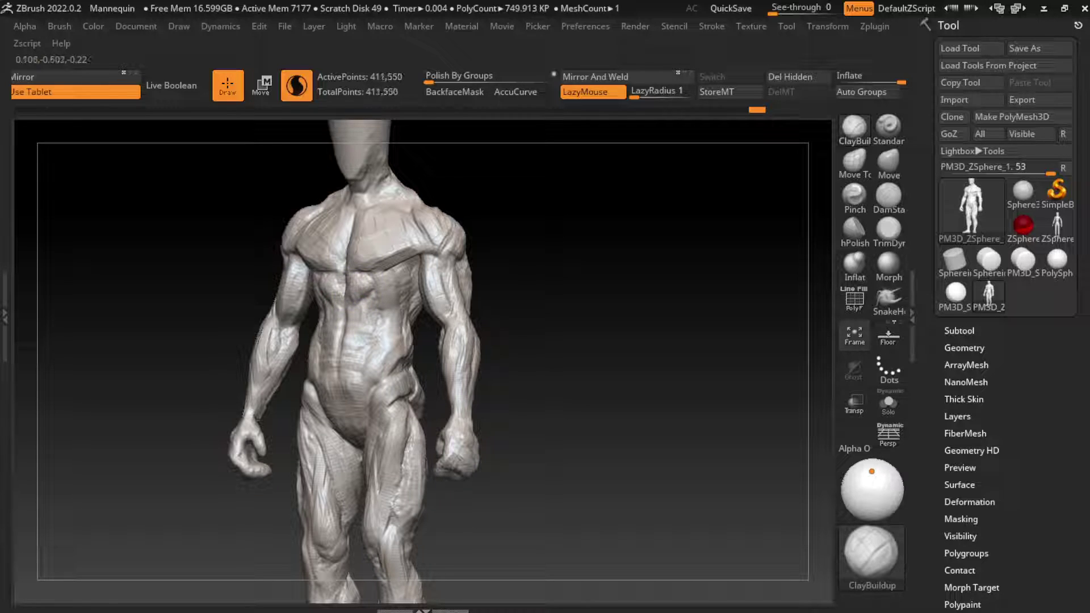
Add clay across the chest and around the navel on the abdomen
{"action": "left_click_drag", "start_coordinate": [314, 289], "coordinate": [383, 288]}
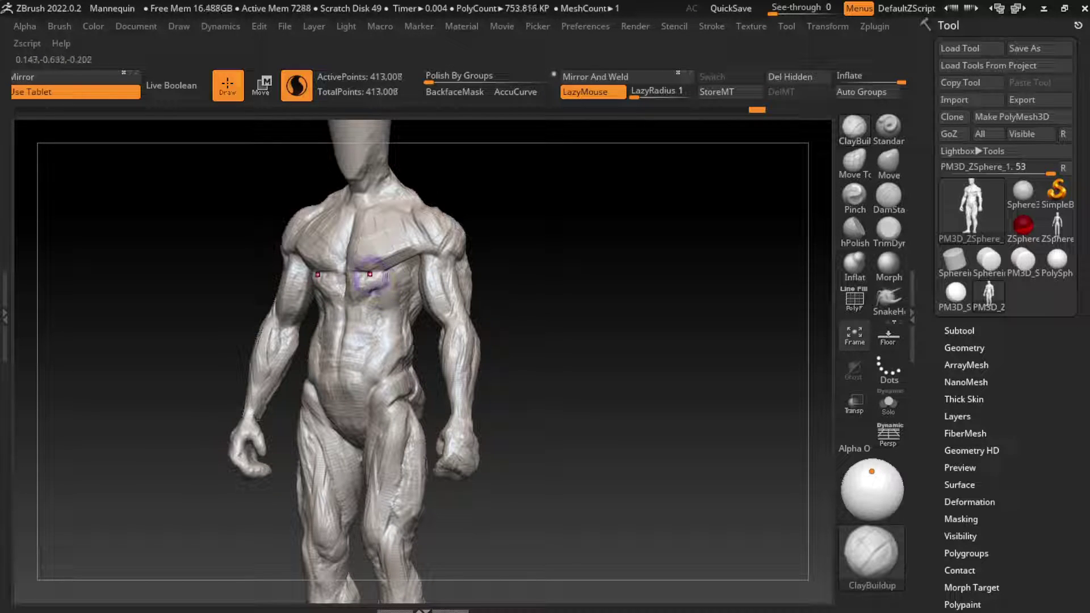
{"action": "left_click_drag", "start_coordinate": [338, 369], "coordinate": [343, 324]}
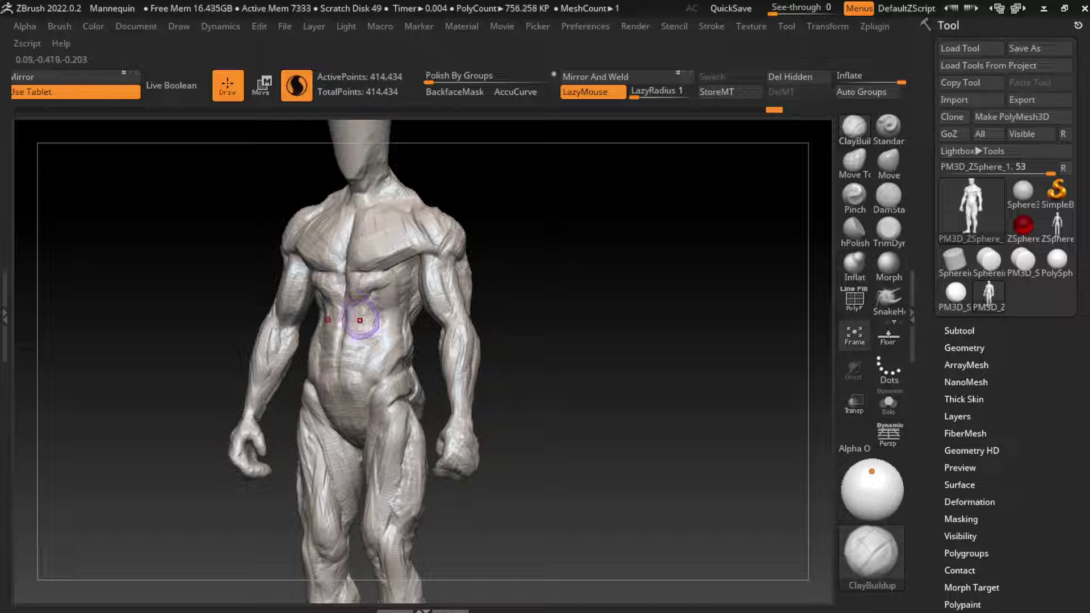
{"action": "right_click_drag", "start_coordinate": [360, 320], "coordinate": [412, 497]}
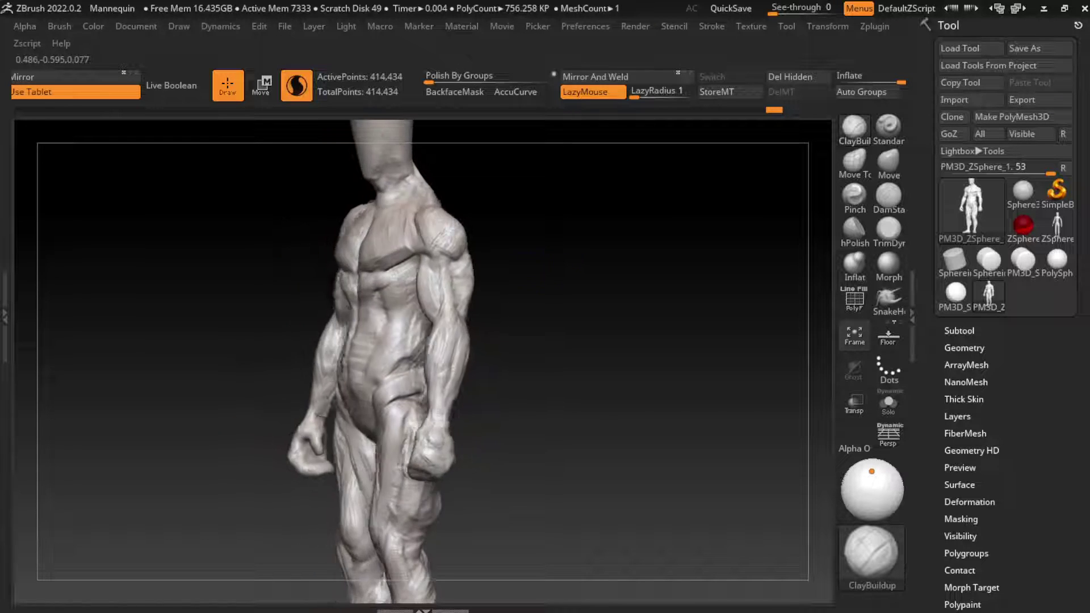
{"action": "right_click_drag", "start_coordinate": [511, 284], "coordinate": [641, 269]}
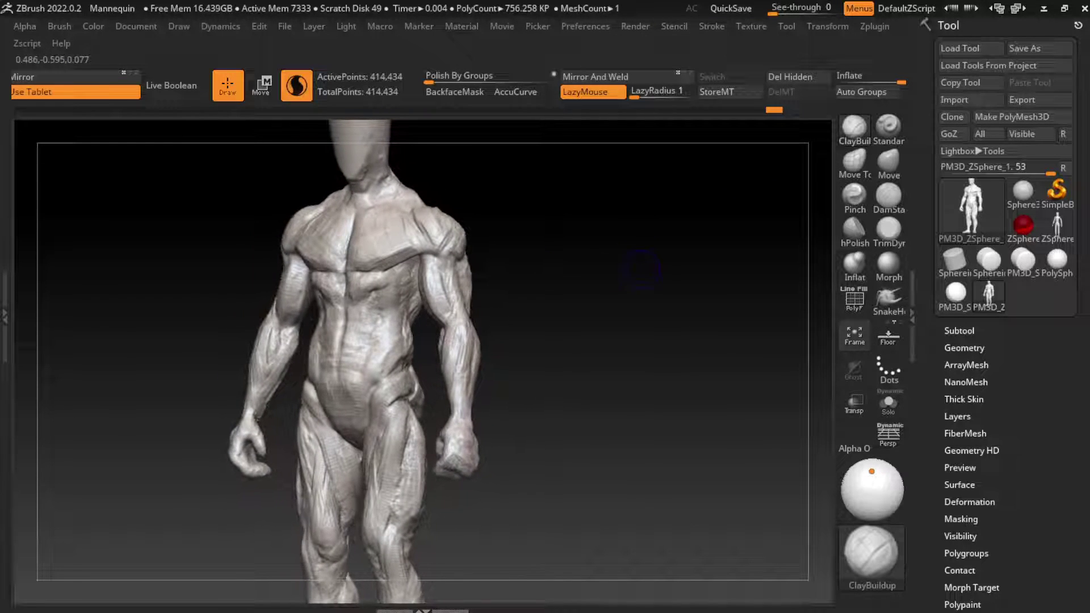
{"action": "right_click_drag", "start_coordinate": [346, 307], "coordinate": [367, 311]}
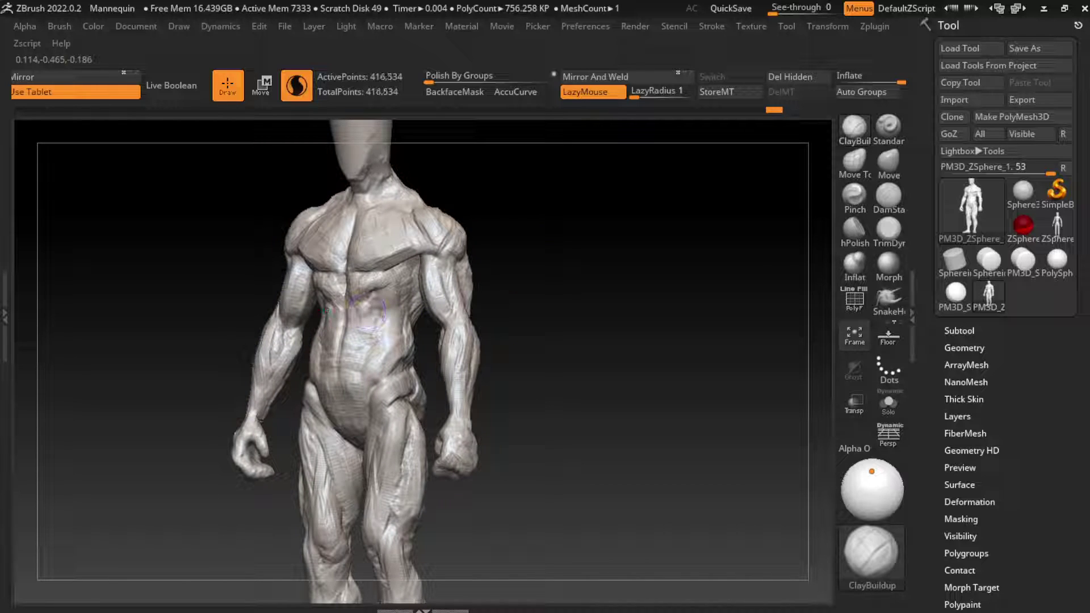
{"action": "mouse_move", "coordinate": [353, 316]}
{"action": "left_mouse_down"}
{"action": "mouse_move", "coordinate": [364, 323]}
{"action": "mouse_move", "coordinate": [354, 313]}
{"action": "left_mouse_up"}
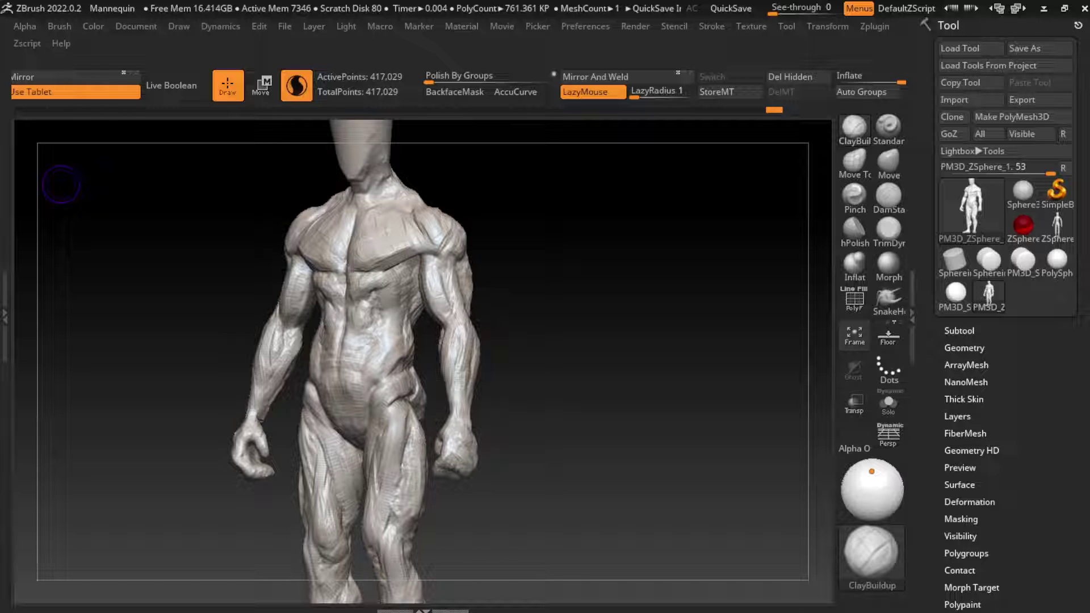
Build up the abdominal muscles with ClayBuildup on the zoomed-in torso
{"action": "left_click_drag", "start_coordinate": [563, 336], "coordinate": [627, 297], "text": "alt"}
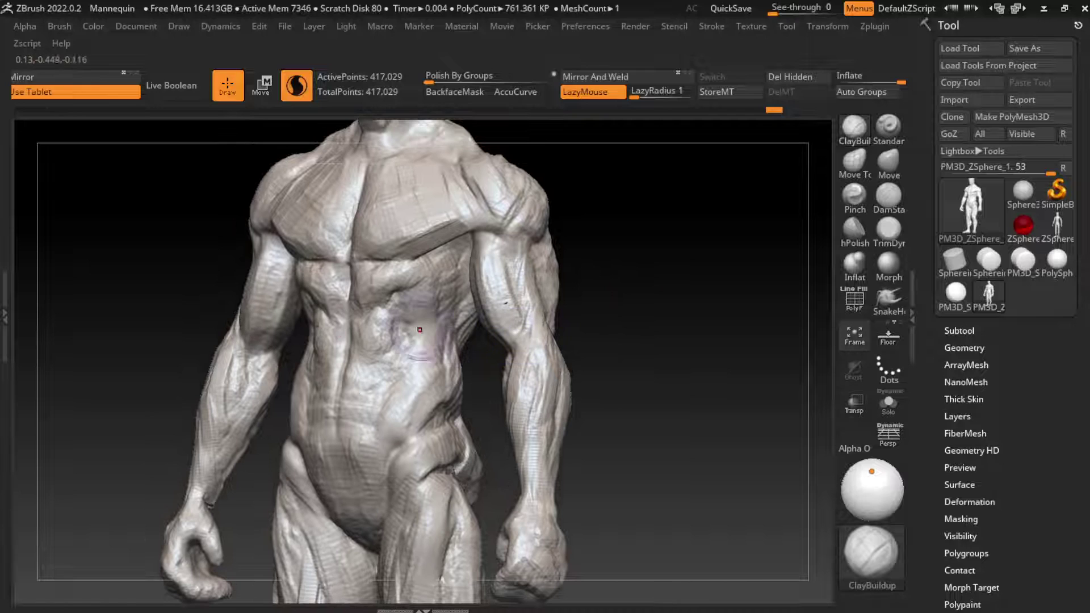
{"action": "mouse_move", "coordinate": [371, 337]}
{"action": "left_mouse_down"}
{"action": "mouse_move", "coordinate": [365, 323]}
{"action": "mouse_move", "coordinate": [358, 335]}
{"action": "mouse_move", "coordinate": [390, 328]}
{"action": "mouse_move", "coordinate": [397, 310]}
{"action": "left_mouse_up"}
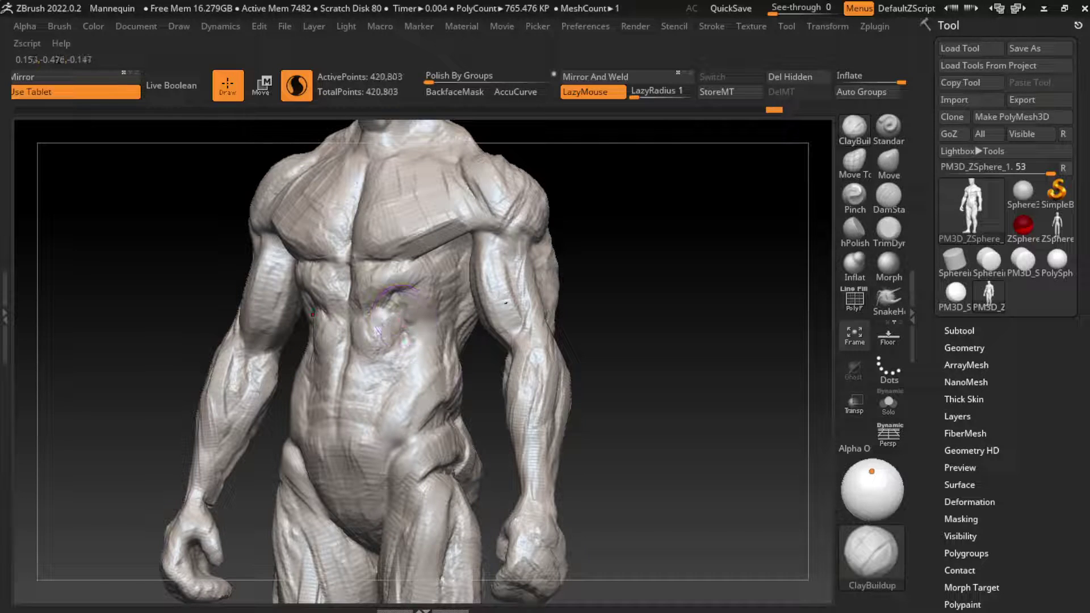
{"action": "right_click_drag", "start_coordinate": [505, 302], "coordinate": [416, 313]}
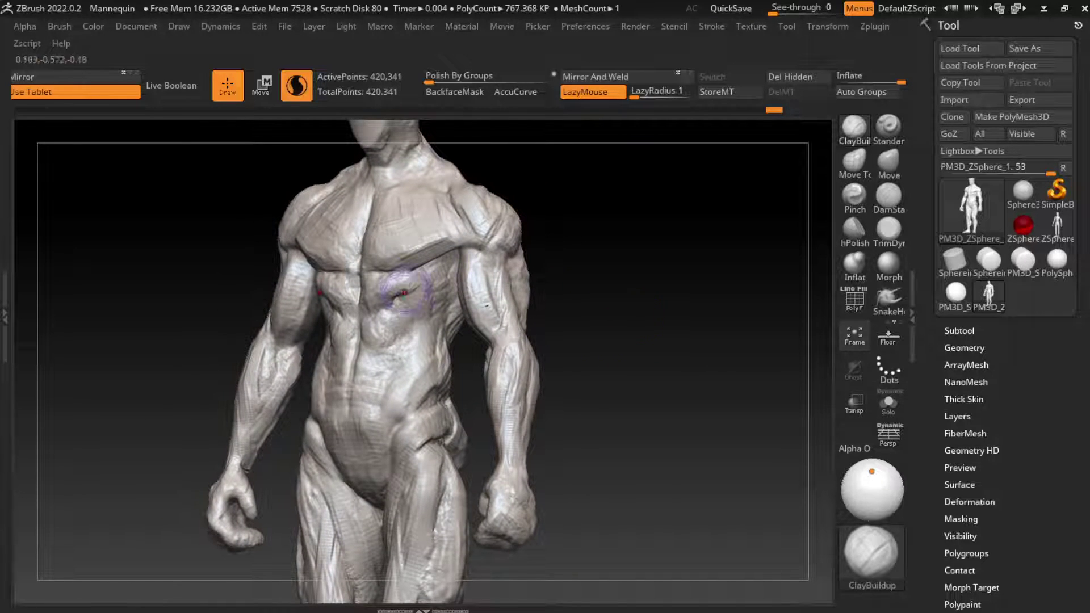
{"action": "left_click_drag", "start_coordinate": [406, 326], "coordinate": [404, 318]}
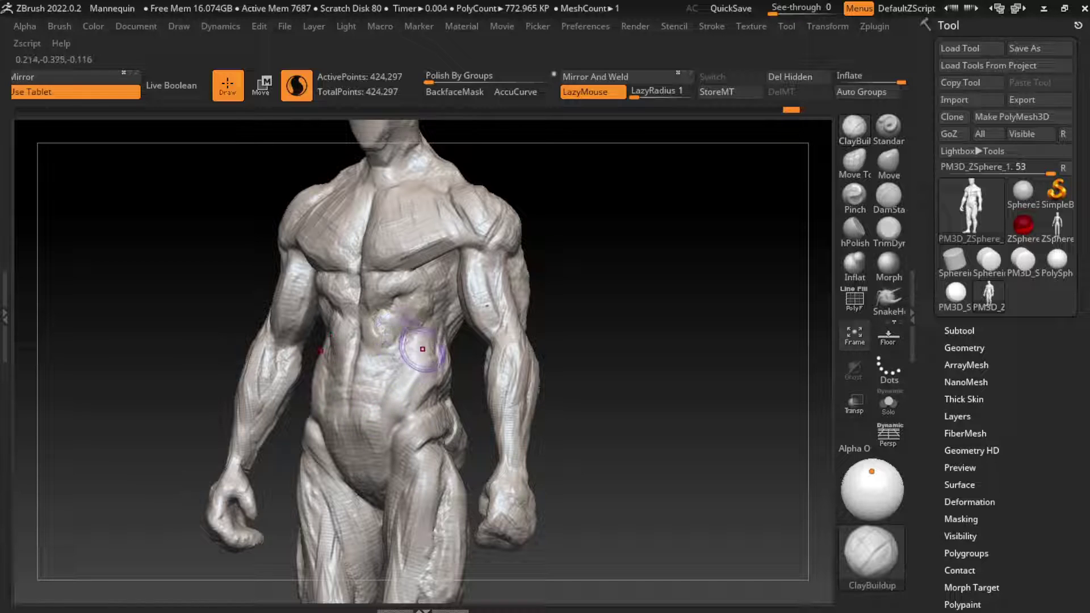
Carve grooves between the abdominal muscles, then build up and reshape the lower abs
{"action": "left_click", "coordinate": [889, 196]}
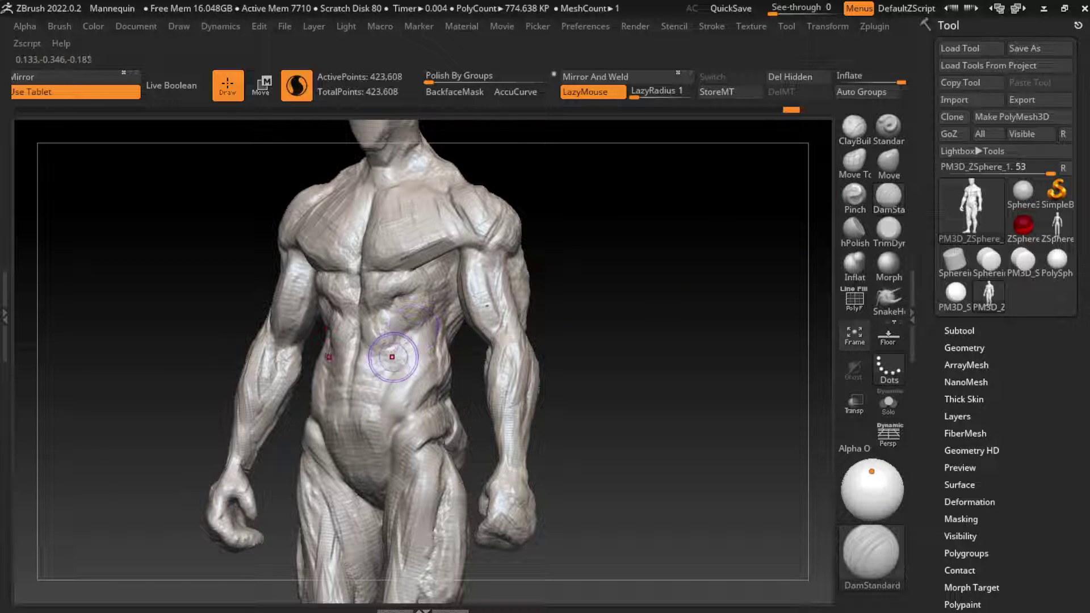
{"action": "left_click_drag", "start_coordinate": [392, 357], "coordinate": [410, 344]}
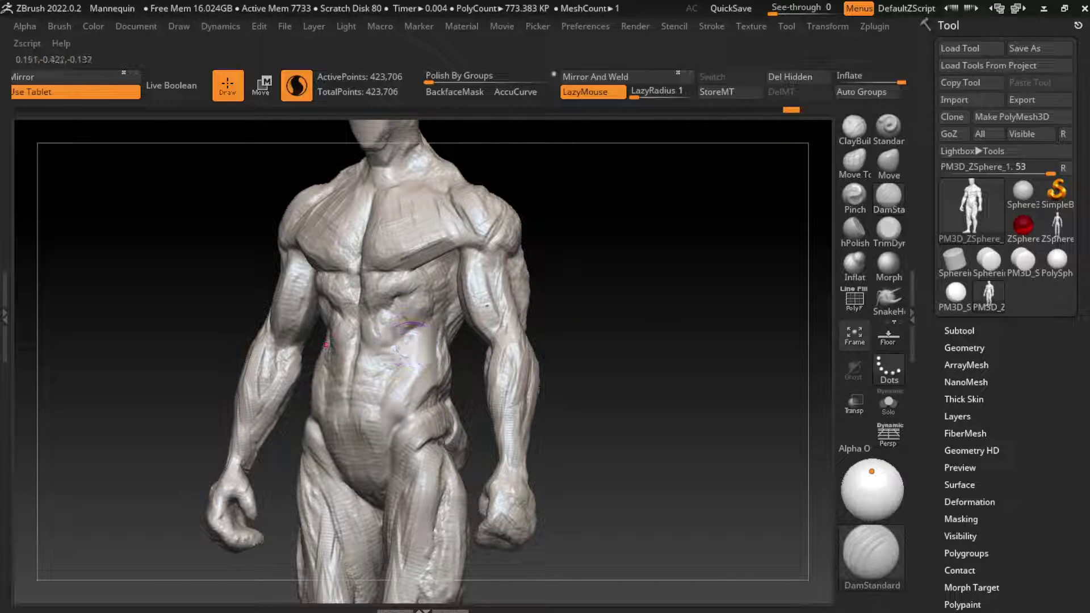
{"action": "left_click_drag", "start_coordinate": [392, 432], "coordinate": [420, 357]}
{"action": "mouse_move", "coordinate": [365, 433]}
{"action": "left_mouse_down"}
{"action": "mouse_move", "coordinate": [389, 377]}
{"action": "mouse_move", "coordinate": [423, 340]}
{"action": "left_mouse_up"}
{"action": "key", "text": "b"}
{"action": "key", "text": "c"}
{"action": "key", "text": "b"}
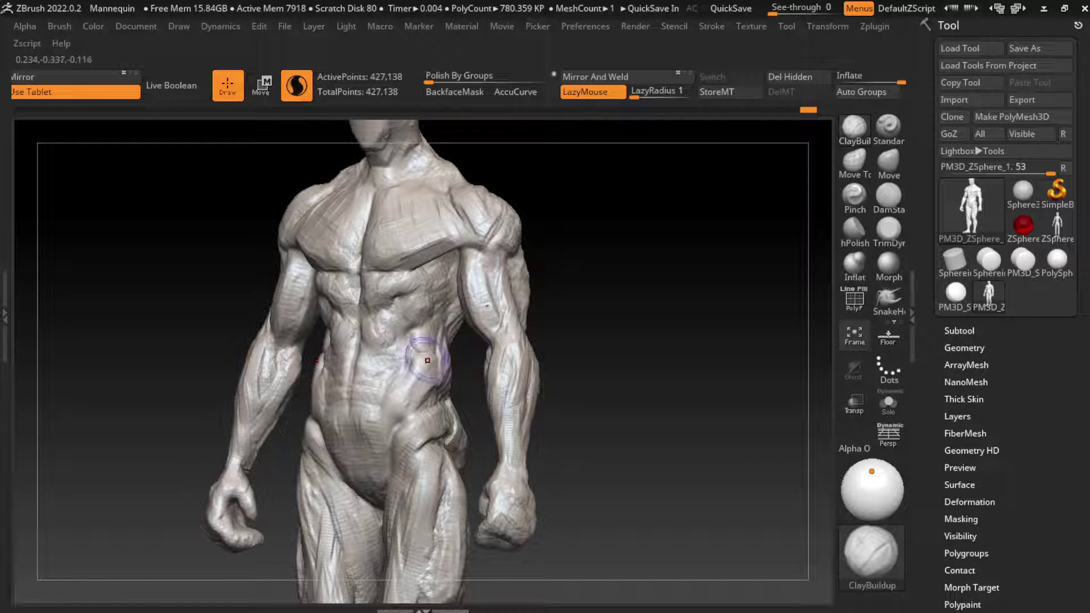
{"action": "left_click_drag", "start_coordinate": [365, 392], "coordinate": [400, 362]}
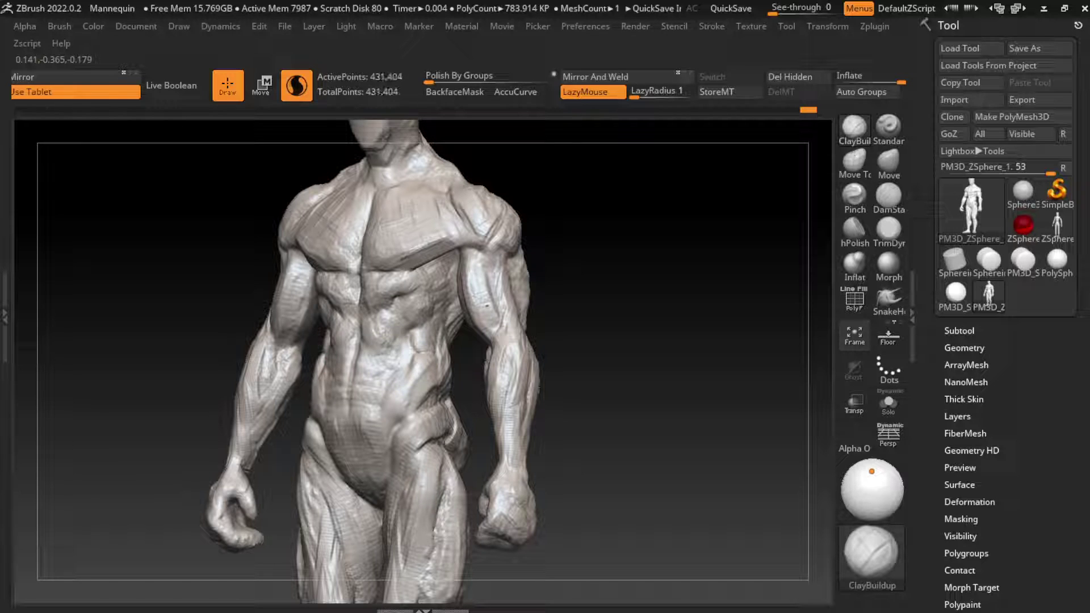
{"action": "mouse_move", "coordinate": [401, 400]}
{"action": "left_mouse_down"}
{"action": "mouse_move", "coordinate": [361, 392]}
{"action": "mouse_move", "coordinate": [349, 357]}
{"action": "mouse_move", "coordinate": [381, 363]}
{"action": "mouse_move", "coordinate": [366, 338]}
{"action": "mouse_move", "coordinate": [346, 349]}
{"action": "left_mouse_up"}
Build up the lower abdomen further and carve a line across the abdomen
{"action": "left_click", "coordinate": [888, 195]}
{"action": "left_click", "coordinate": [854, 129]}
{"action": "mouse_move", "coordinate": [363, 392]}
{"action": "left_mouse_down"}
{"action": "mouse_move", "coordinate": [377, 299]}
{"action": "mouse_move", "coordinate": [390, 309]}
{"action": "left_mouse_up"}
{"action": "left_click_drag", "start_coordinate": [397, 398], "coordinate": [395, 273]}
{"action": "left_click", "coordinate": [888, 195]}
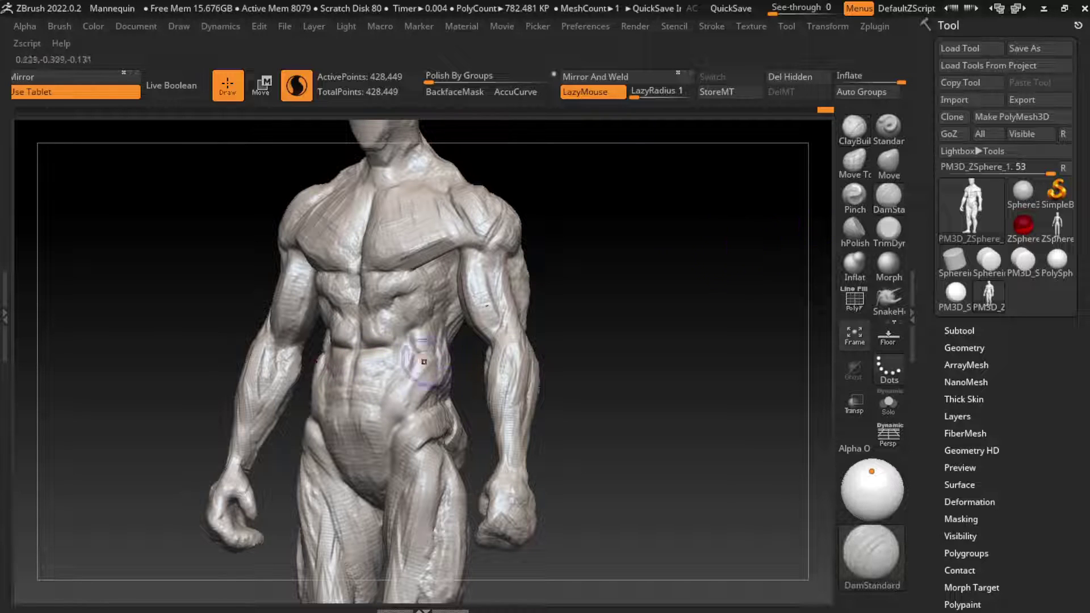
{"action": "left_click_drag", "start_coordinate": [333, 348], "coordinate": [403, 348]}
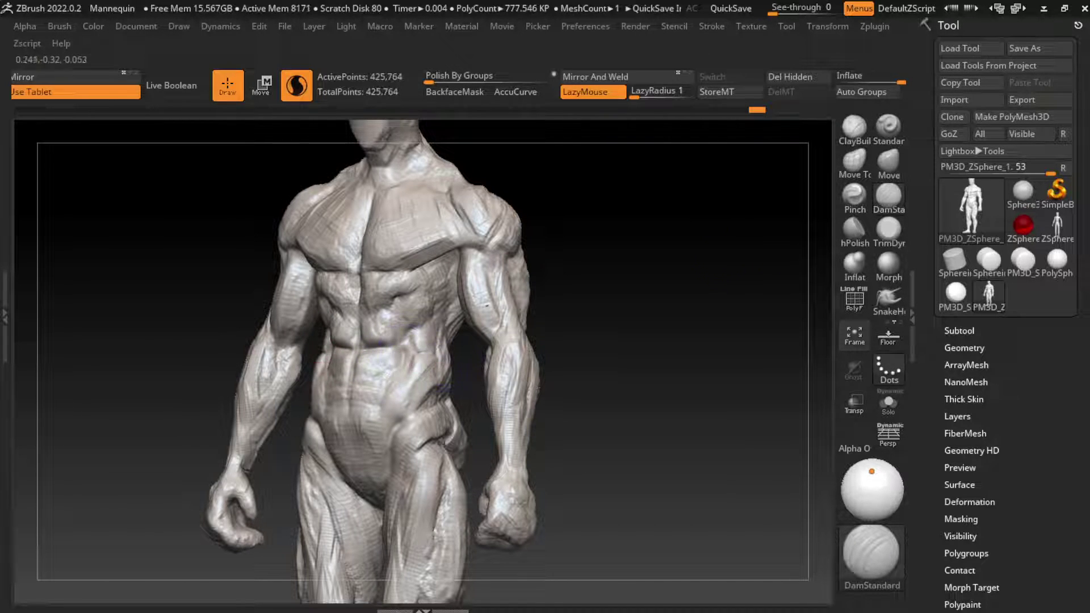
{"action": "left_click", "coordinate": [855, 130]}
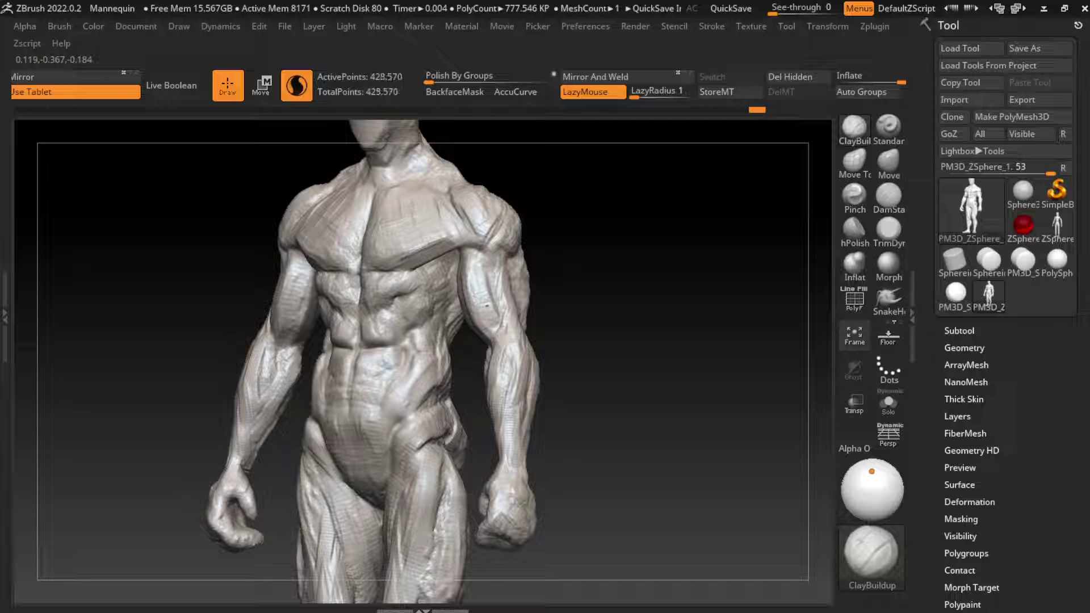
Add clay to the upper abdomen, both sides of the navel and near the elbow
{"action": "left_click_drag", "start_coordinate": [421, 379], "coordinate": [422, 324]}
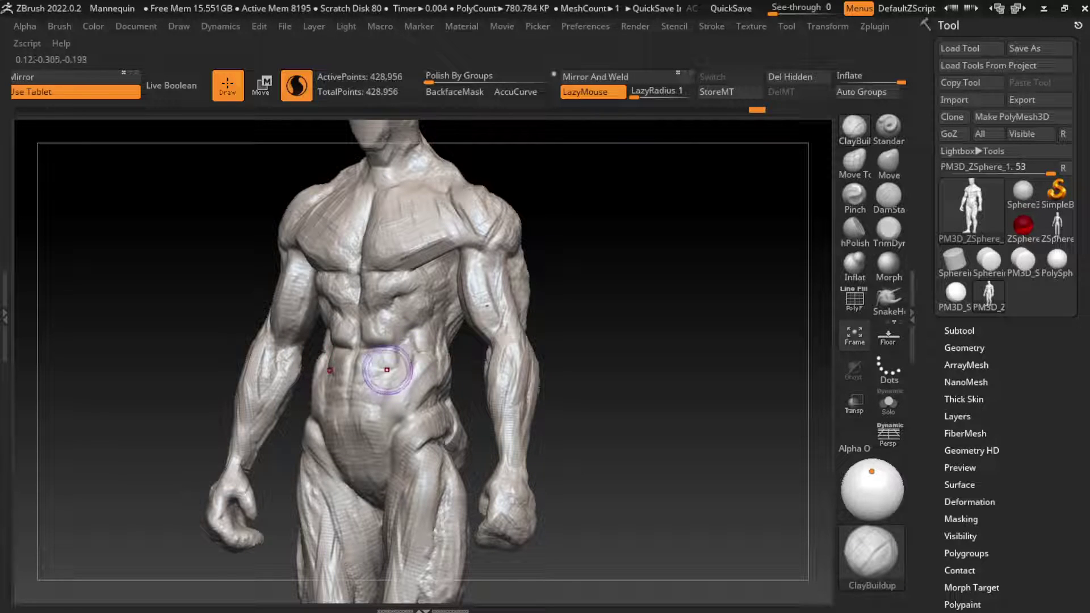
{"action": "left_click_drag", "start_coordinate": [386, 392], "coordinate": [369, 350]}
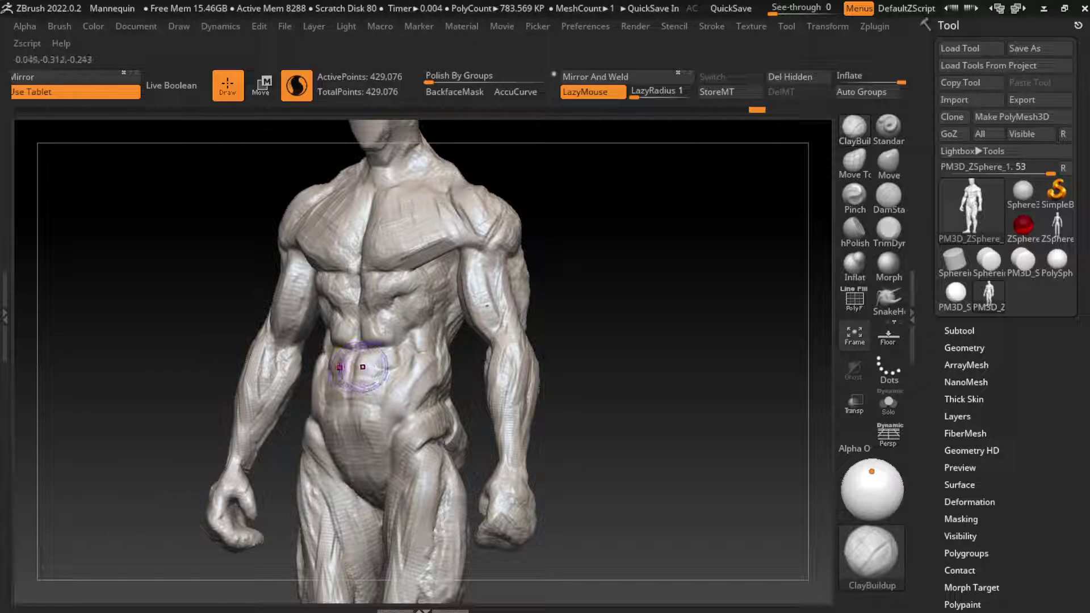
{"action": "left_click_drag", "start_coordinate": [332, 358], "coordinate": [368, 361]}
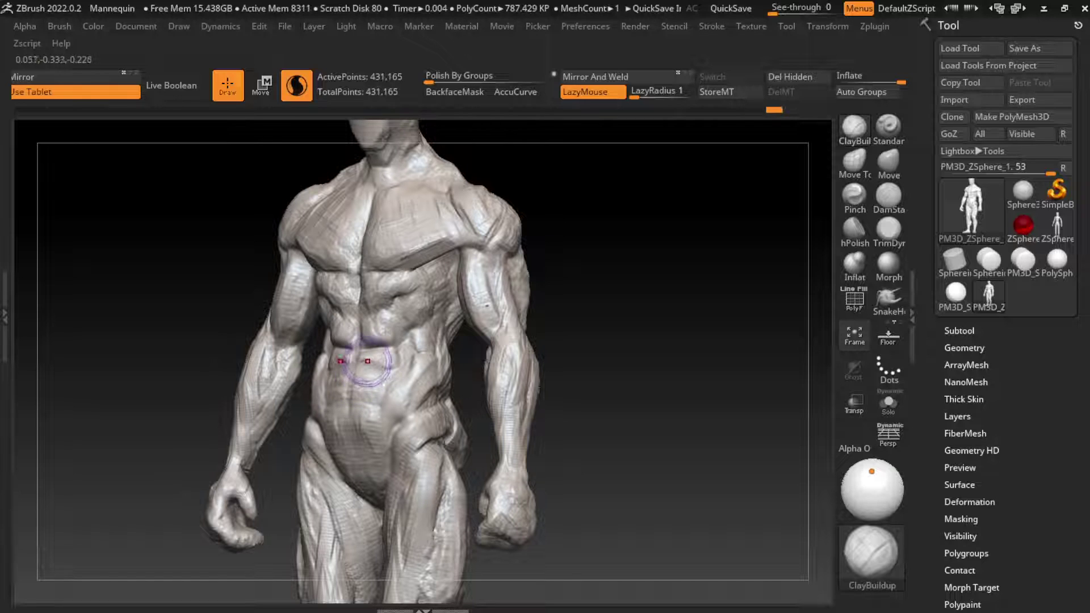
{"action": "left_click_drag", "start_coordinate": [503, 335], "coordinate": [588, 339]}
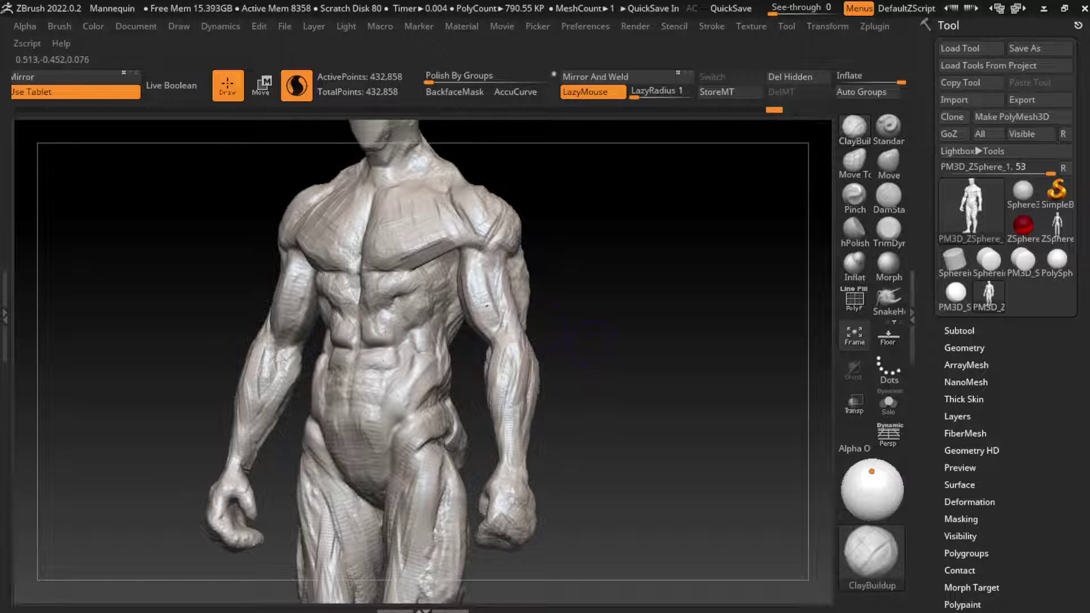
{"action": "left_click_drag", "start_coordinate": [412, 380], "coordinate": [341, 386]}
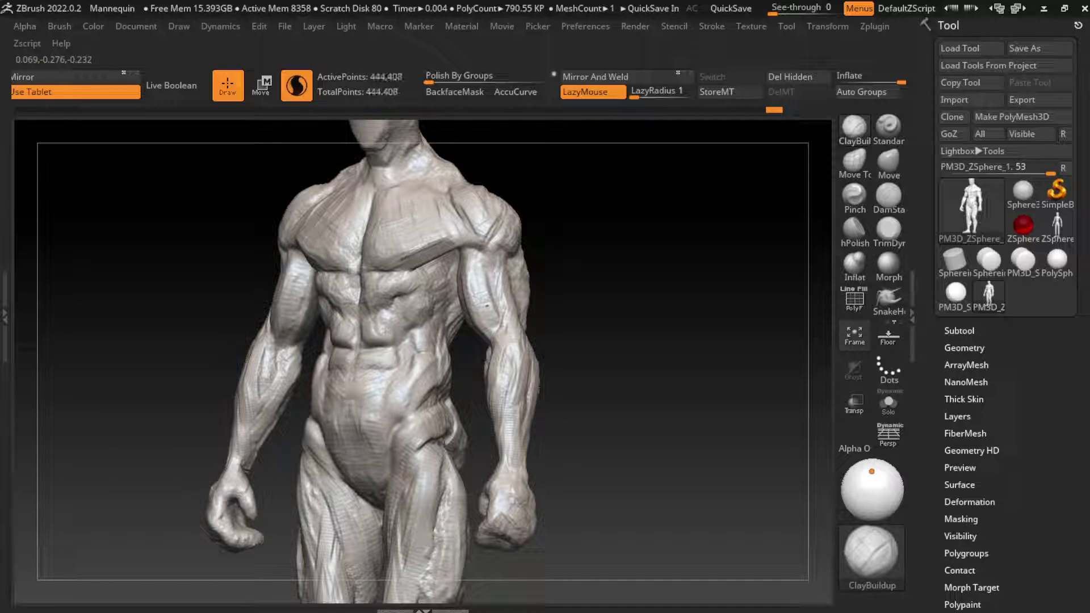
{"action": "left_click_drag", "start_coordinate": [327, 383], "coordinate": [382, 386]}
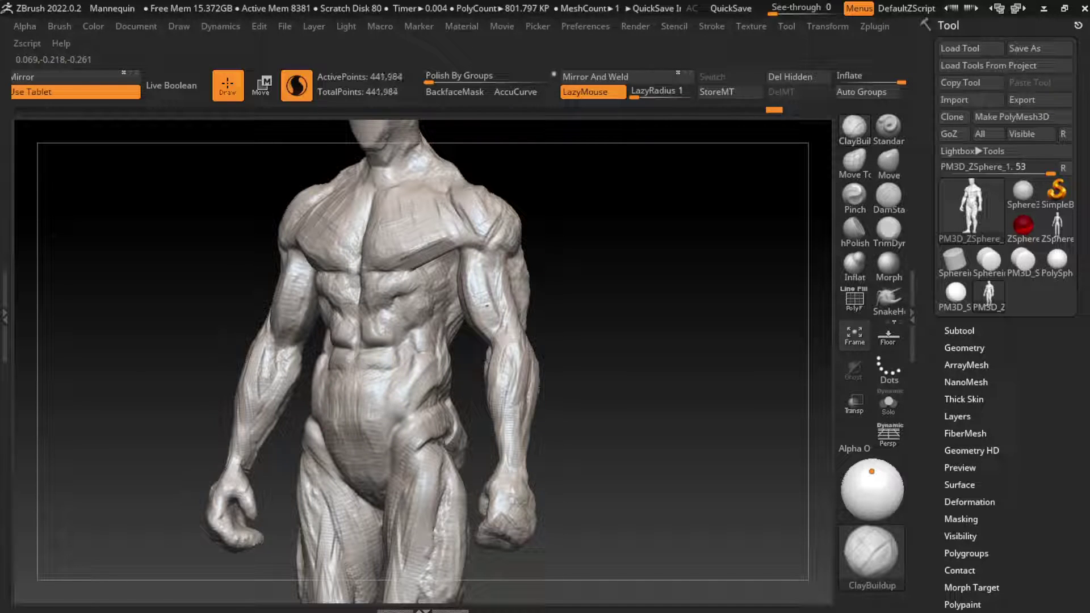
{"action": "mouse_move", "coordinate": [612, 359]}
{"action": "left_mouse_down", "text": "alt"}
{"action": "mouse_move", "coordinate": [611, 398]}
{"action": "mouse_move", "coordinate": [567, 366]}
{"action": "mouse_move", "coordinate": [462, 402]}
{"action": "left_mouse_up", "text": "alt"}
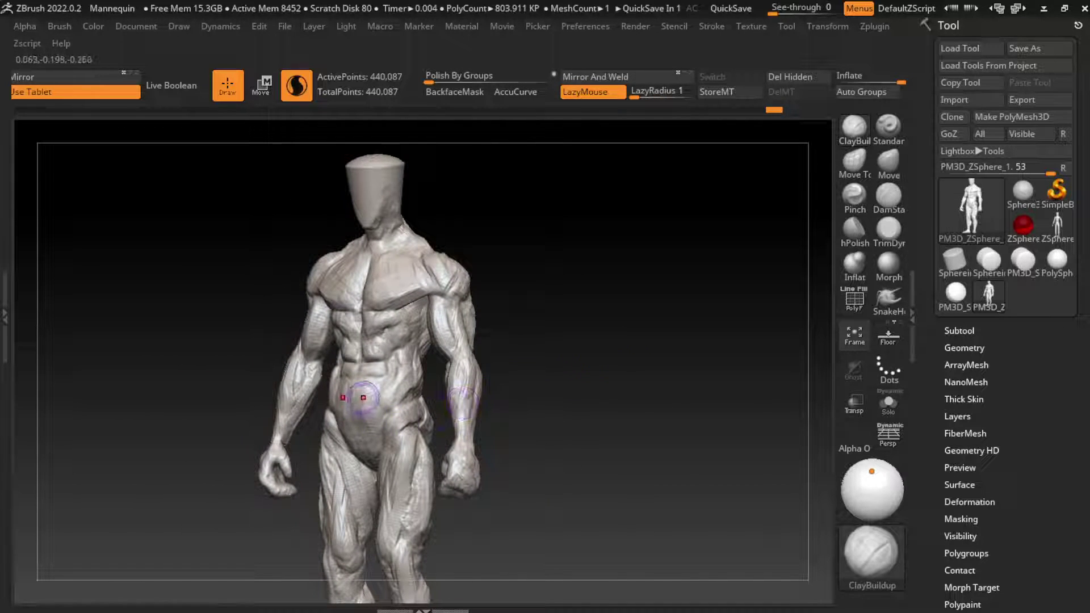
With the Move brush selected, review the full figure from side, three-quarter and front views
{"action": "left_click", "coordinate": [888, 162]}
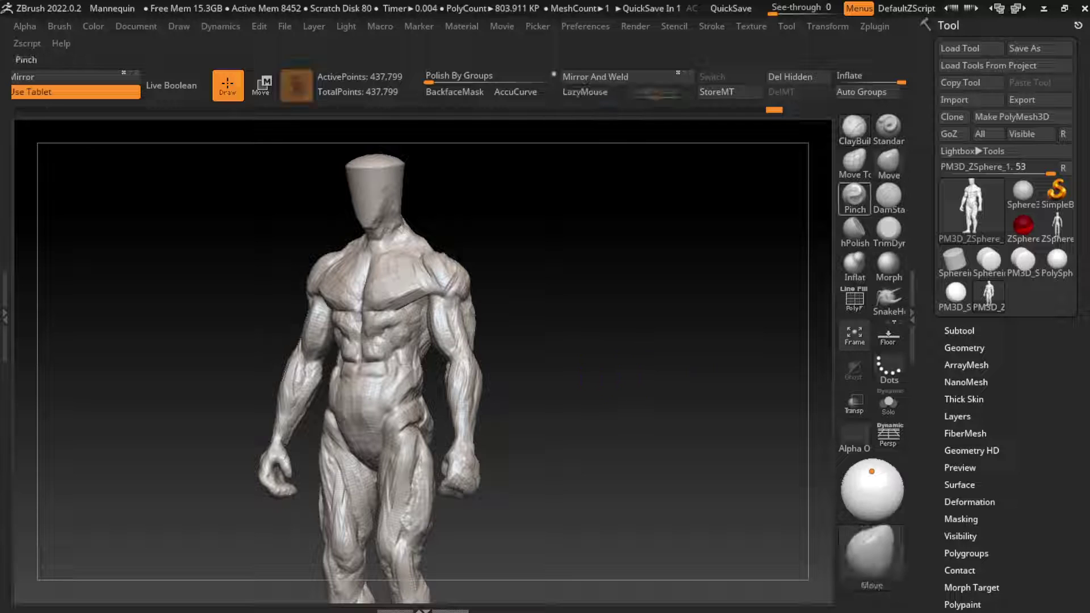
{"action": "left_click_drag", "start_coordinate": [738, 340], "coordinate": [568, 343]}
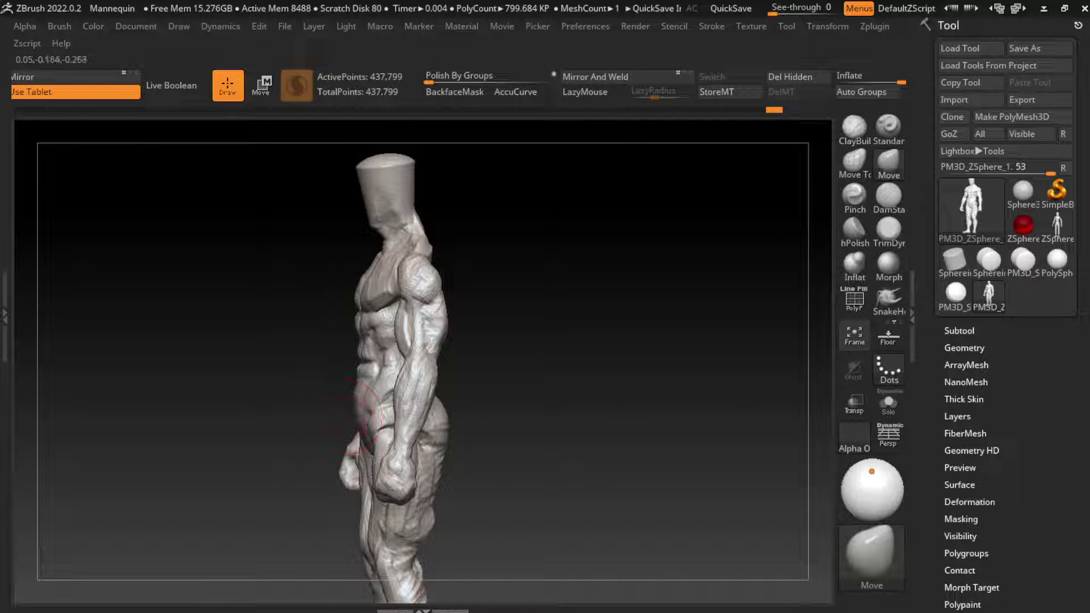
{"action": "mouse_move", "coordinate": [340, 396]}
{"action": "left_mouse_down"}
{"action": "mouse_move", "coordinate": [628, 357]}
{"action": "mouse_move", "coordinate": [580, 392]}
{"action": "left_mouse_up"}
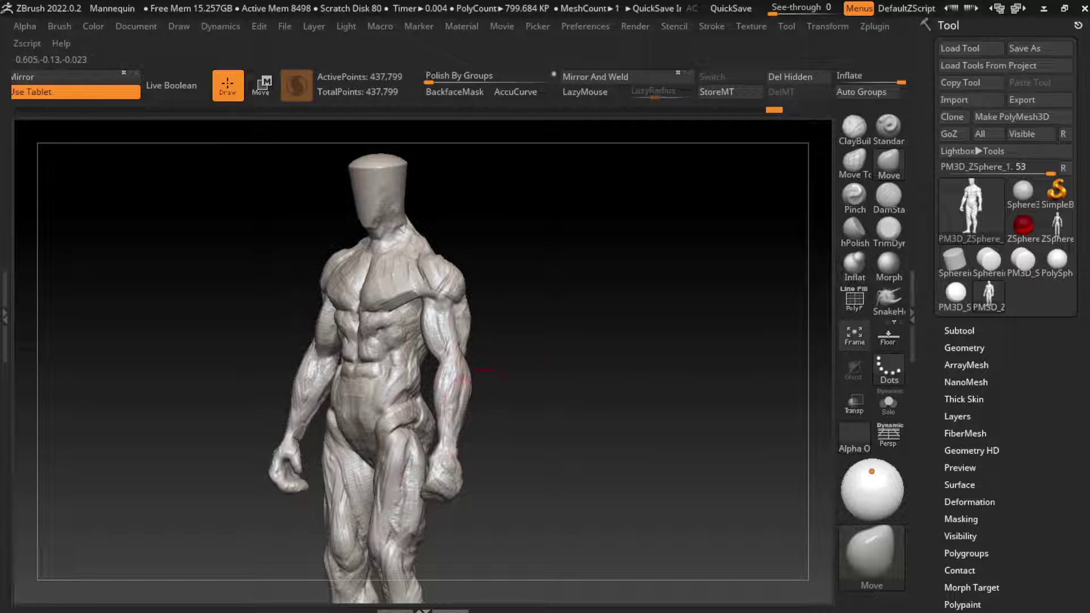
{"action": "mouse_move", "coordinate": [511, 400]}
{"action": "left_mouse_down"}
{"action": "mouse_move", "coordinate": [619, 406]}
{"action": "mouse_move", "coordinate": [484, 423]}
{"action": "left_mouse_up"}
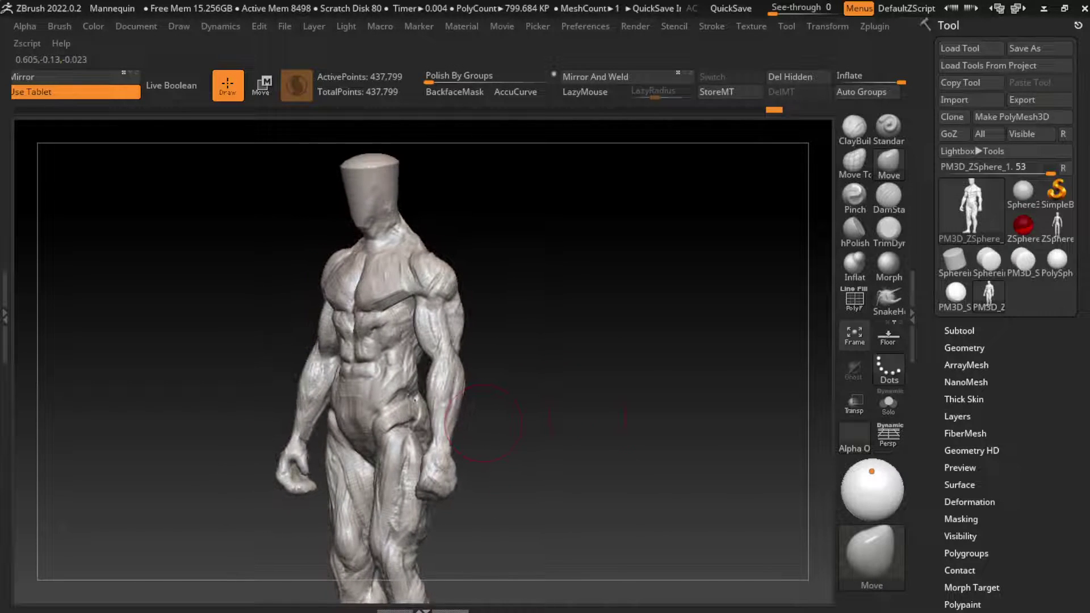
{"action": "mouse_move", "coordinate": [534, 394]}
{"action": "left_mouse_down"}
{"action": "mouse_move", "coordinate": [645, 377]}
{"action": "mouse_move", "coordinate": [659, 392]}
{"action": "mouse_move", "coordinate": [625, 323]}
{"action": "left_mouse_up"}
{"action": "key", "text": "s"}
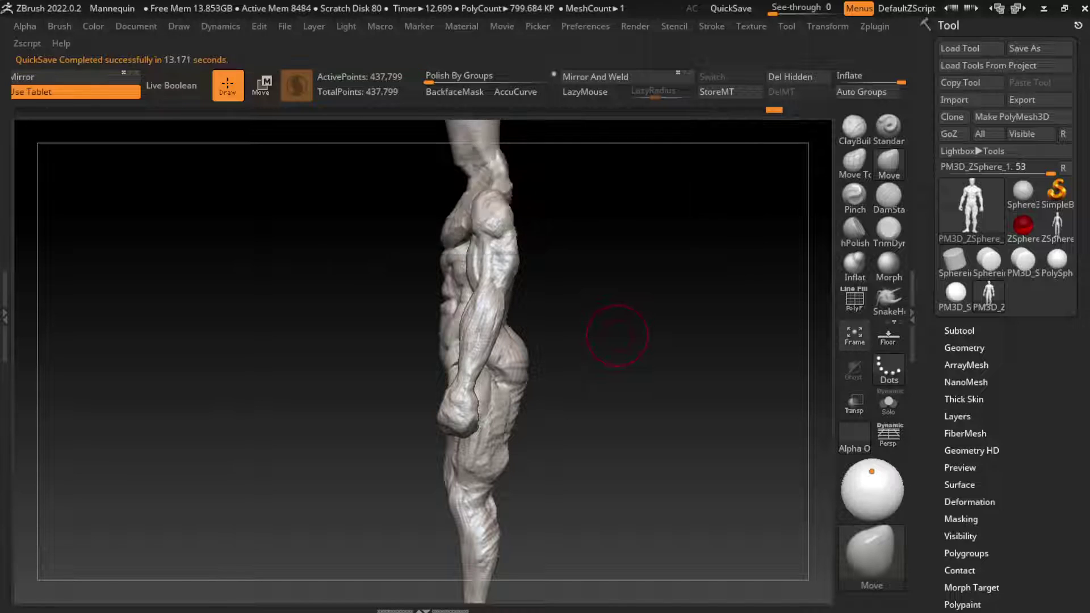
{"action": "mouse_move", "coordinate": [619, 334]}
{"action": "left_mouse_down", "text": "shift"}
{"action": "mouse_move", "coordinate": [684, 346]}
{"action": "mouse_move", "coordinate": [699, 377]}
{"action": "mouse_move", "coordinate": [685, 388]}
{"action": "left_mouse_up", "text": "shift"}
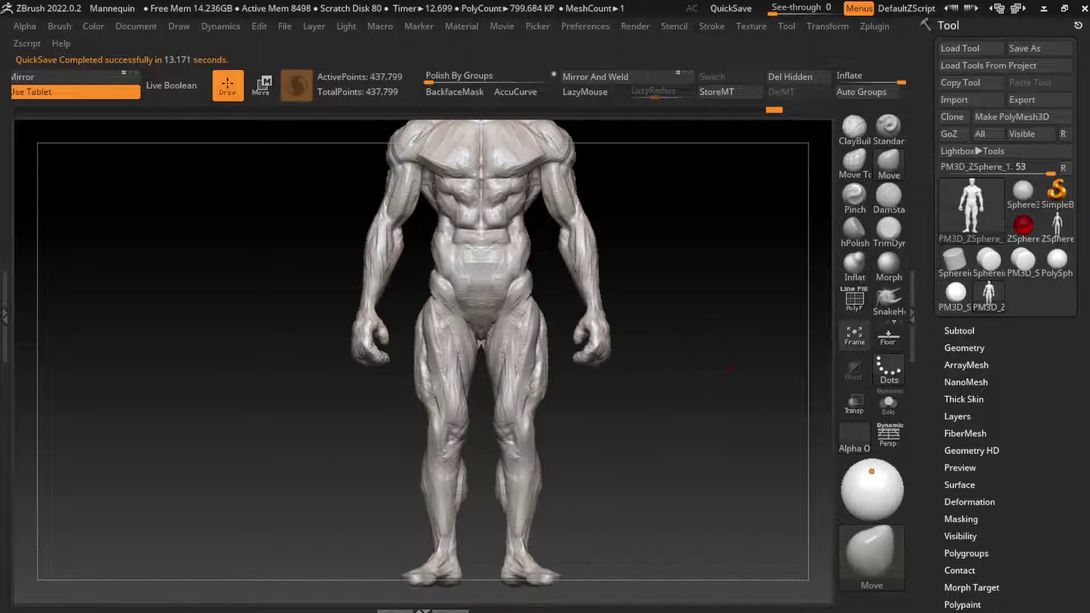
{"action": "mouse_move", "coordinate": [683, 321]}
{"action": "left_mouse_down"}
{"action": "mouse_move", "coordinate": [625, 324]}
{"action": "mouse_move", "coordinate": [689, 335]}
{"action": "left_mouse_up"}
Mask the figure with rectangle selections and invert the mask to isolate the limb
{"action": "left_click_drag", "start_coordinate": [530, 265], "coordinate": [406, 556], "text": "ctrl"}
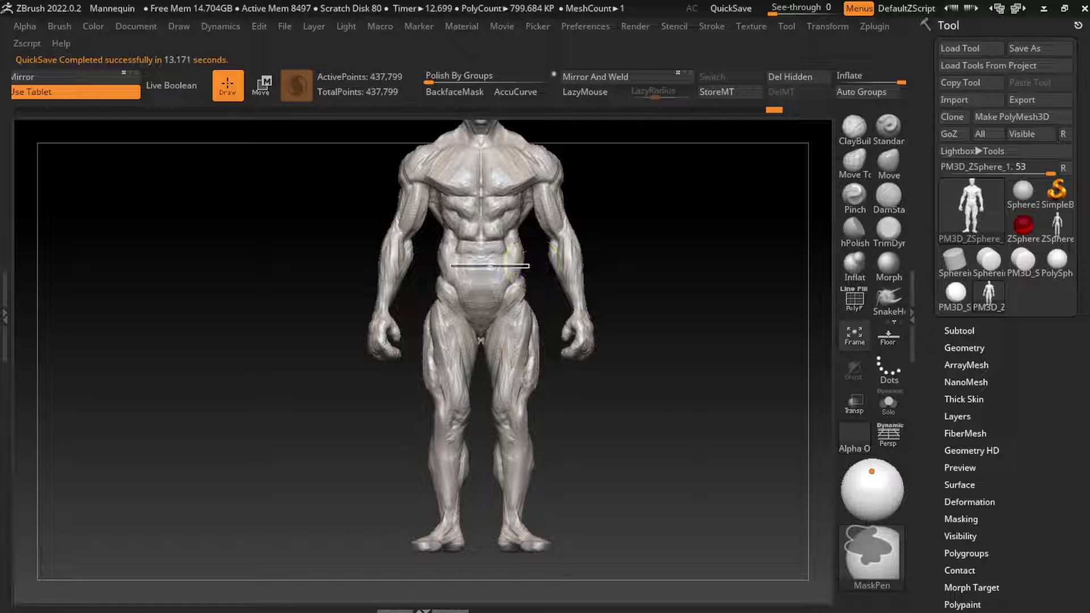
{"action": "left_click_drag", "start_coordinate": [468, 411], "coordinate": [478, 412], "text": "ctrl"}
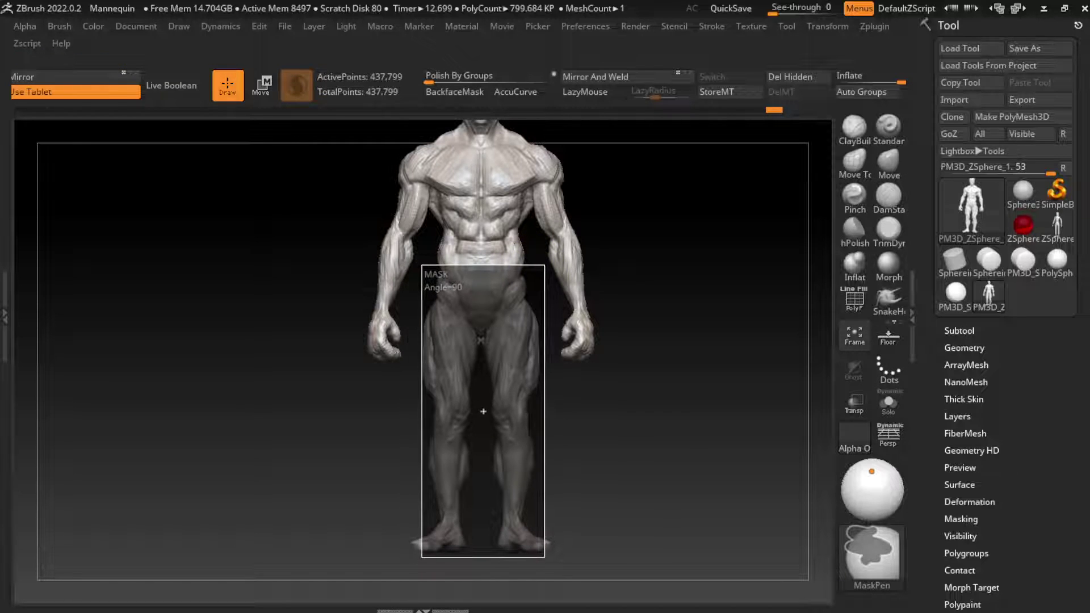
{"action": "mouse_move", "coordinate": [473, 410]}
{"action": "left_mouse_down", "text": "ctrl"}
{"action": "mouse_move", "coordinate": [489, 410]}
{"action": "mouse_move", "coordinate": [480, 418]}
{"action": "left_mouse_up", "text": "ctrl"}
{"action": "left_click_drag", "start_coordinate": [528, 529], "coordinate": [579, 557], "text": "ctrl"}
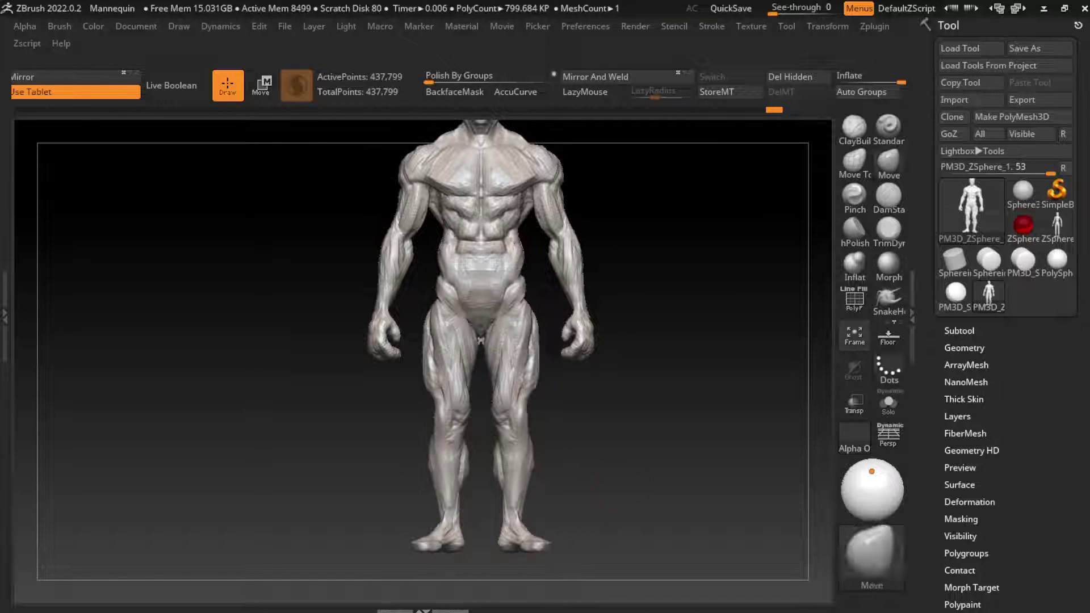
{"action": "key", "text": "ctrl+z"}
{"action": "left_click", "coordinate": [613, 514], "text": "ctrl"}
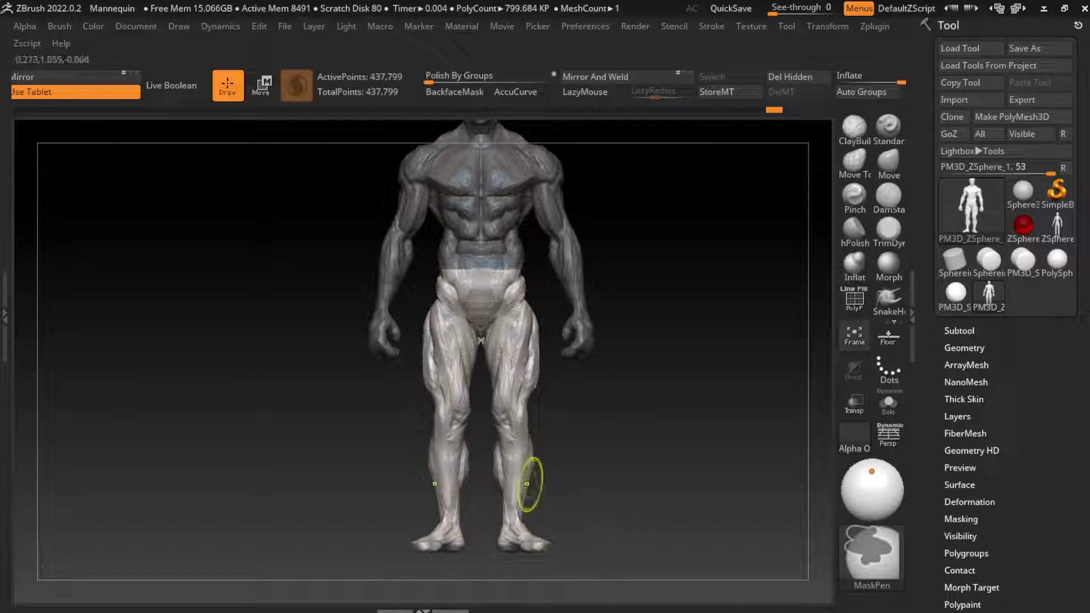
{"action": "left_click_drag", "start_coordinate": [657, 499], "coordinate": [640, 467], "text": "shift"}
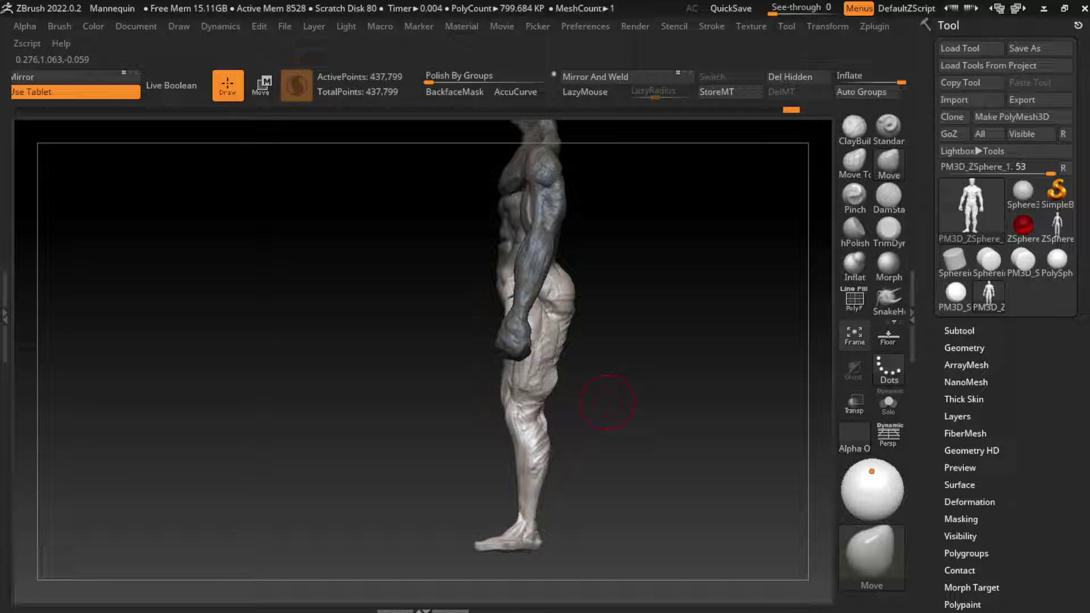
Use the Transpose gizmo to move the arm and rotate it down around the shoulder
{"action": "key", "text": "w"}
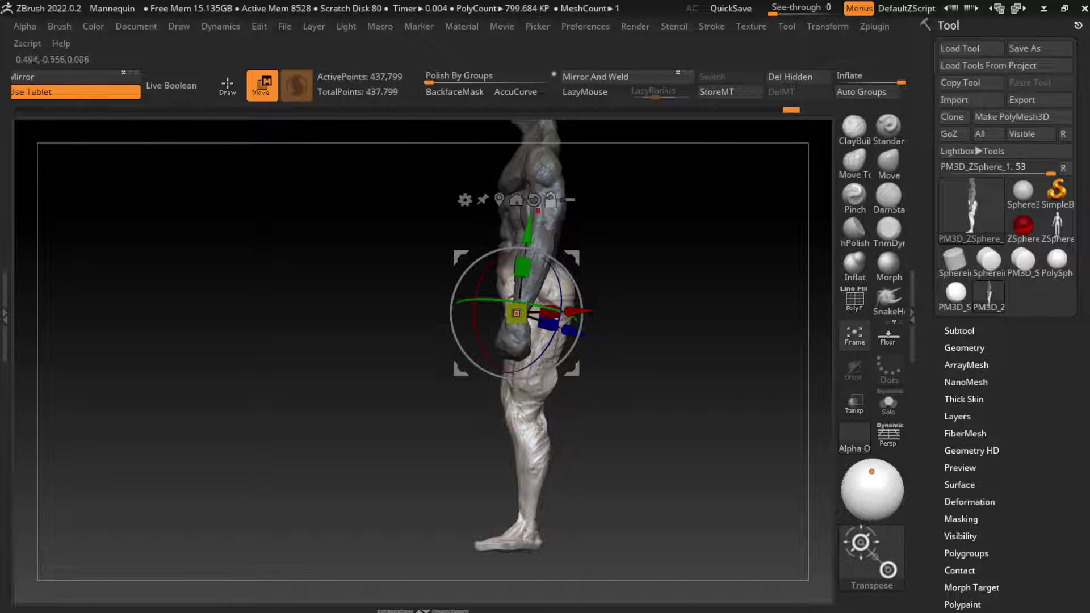
{"action": "left_click_drag", "start_coordinate": [581, 311], "coordinate": [573, 292], "text": "alt"}
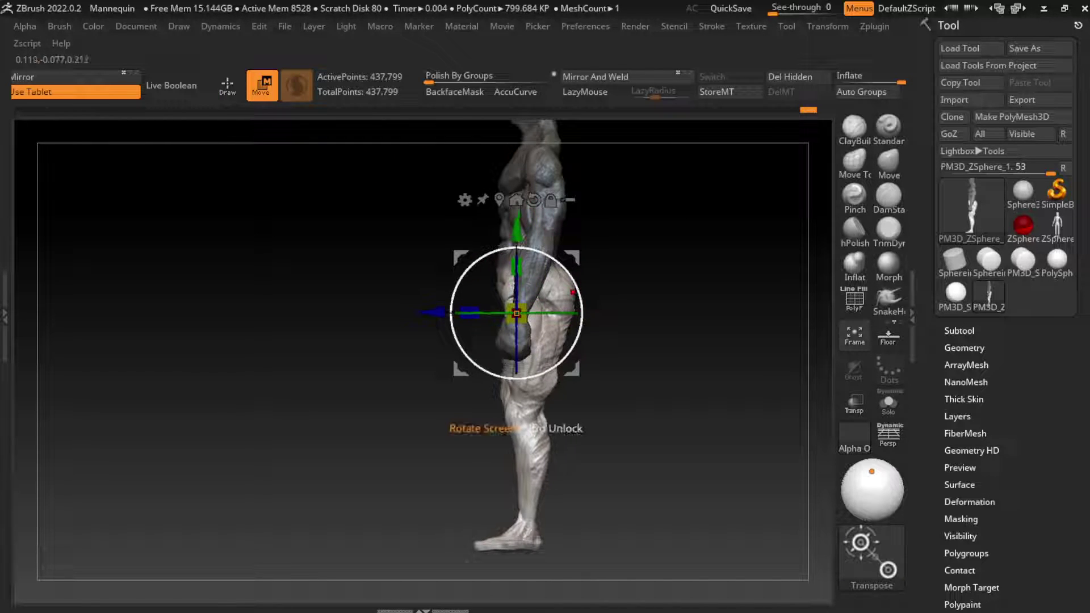
{"action": "left_click_drag", "start_coordinate": [516, 313], "coordinate": [516, 267]}
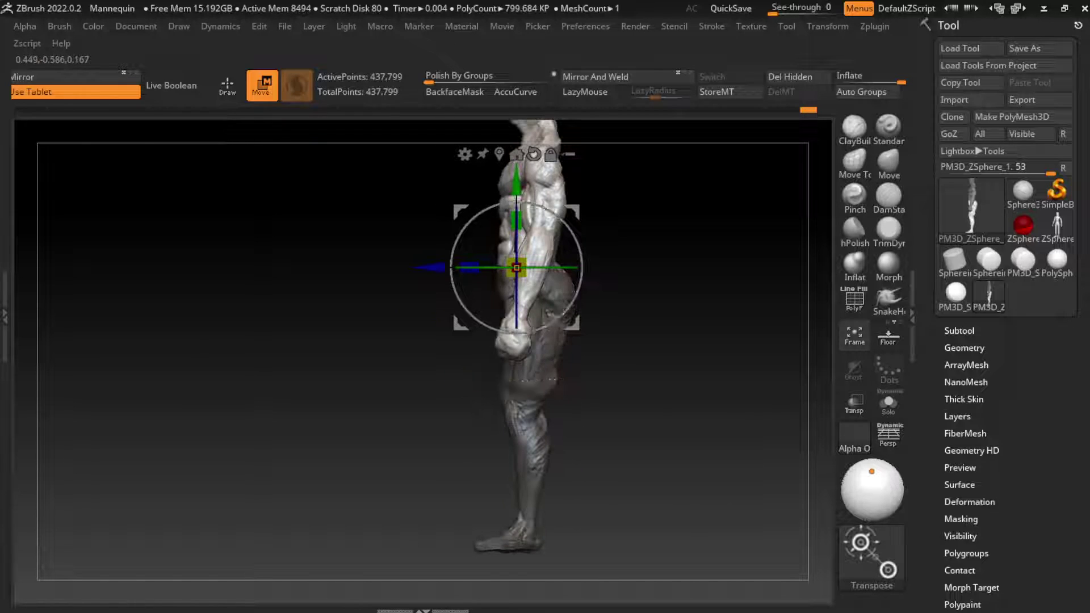
{"action": "left_click_drag", "start_coordinate": [562, 221], "coordinate": [568, 250]}
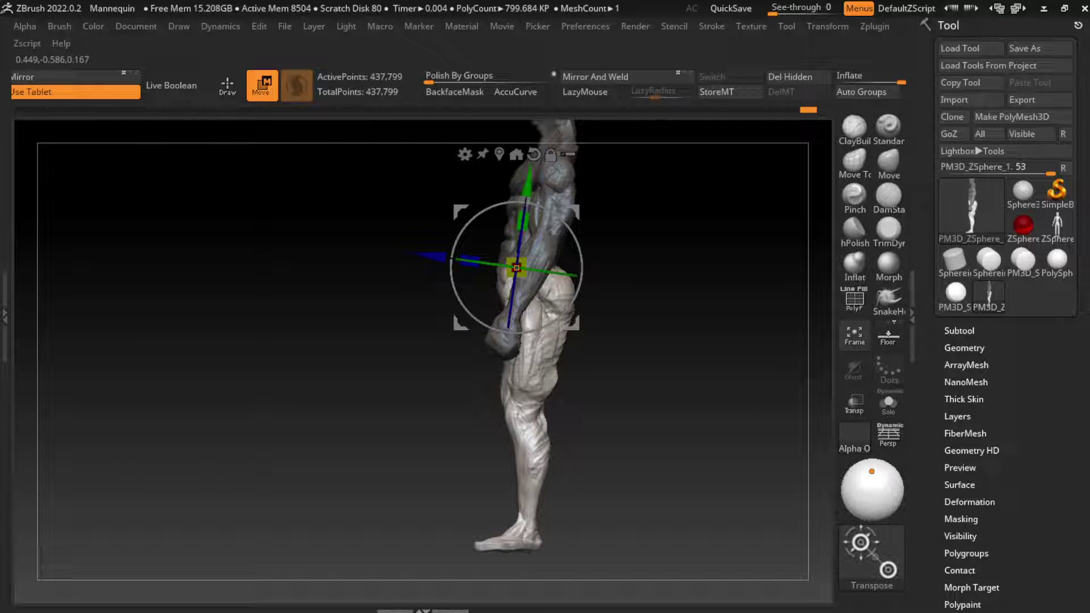
{"action": "left_click_drag", "start_coordinate": [340, 341], "coordinate": [363, 335]}
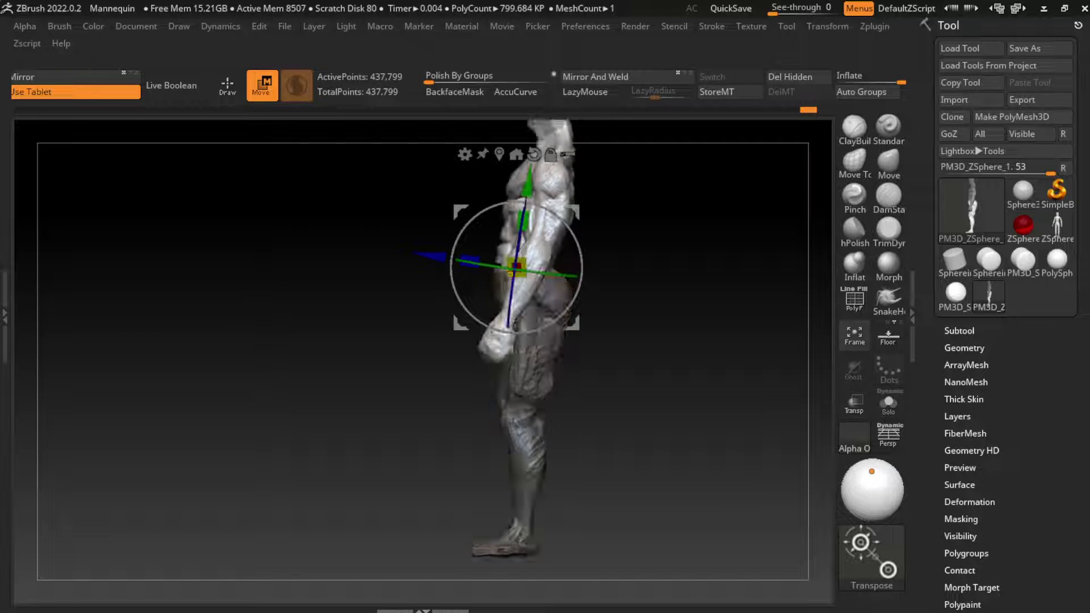
Clear the body mask, return to front view, and set the rotation pivot on the other forearm
{"action": "key", "text": "ctrl+shift+a"}
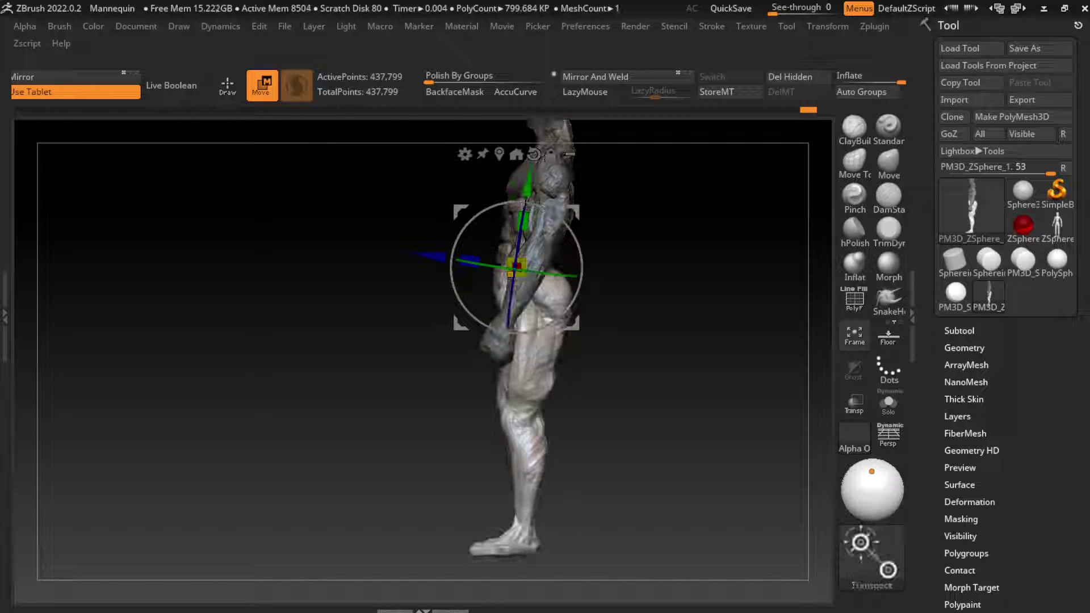
{"action": "left_click_drag", "start_coordinate": [580, 295], "coordinate": [579, 238]}
{"action": "left_click_drag", "start_coordinate": [738, 341], "coordinate": [717, 268], "text": "shift"}
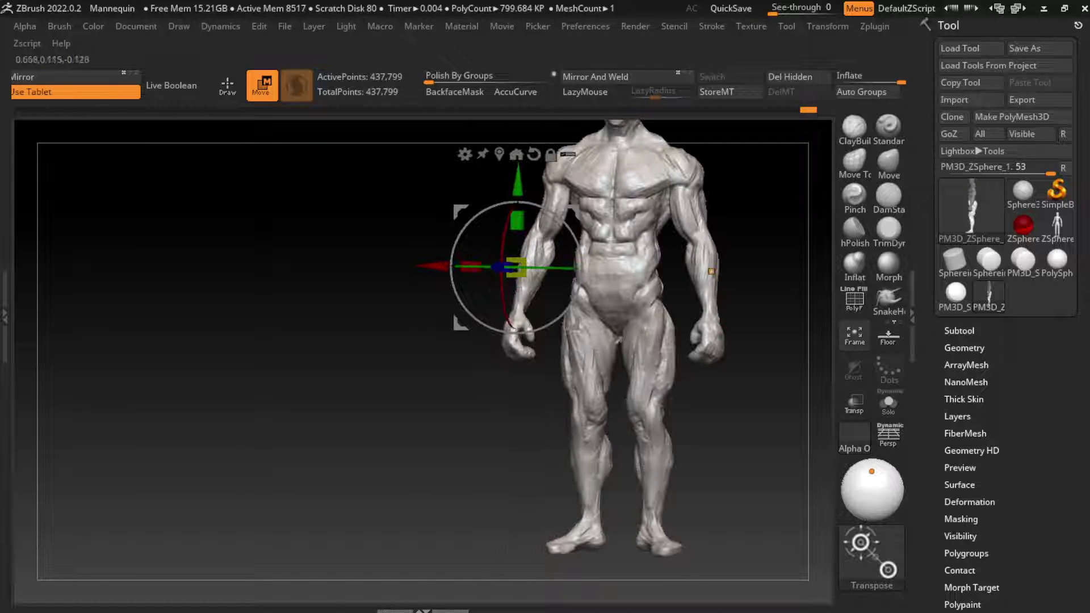
{"action": "left_click_drag", "start_coordinate": [516, 267], "coordinate": [450, 285]}
{"action": "left_click", "coordinate": [656, 287]}
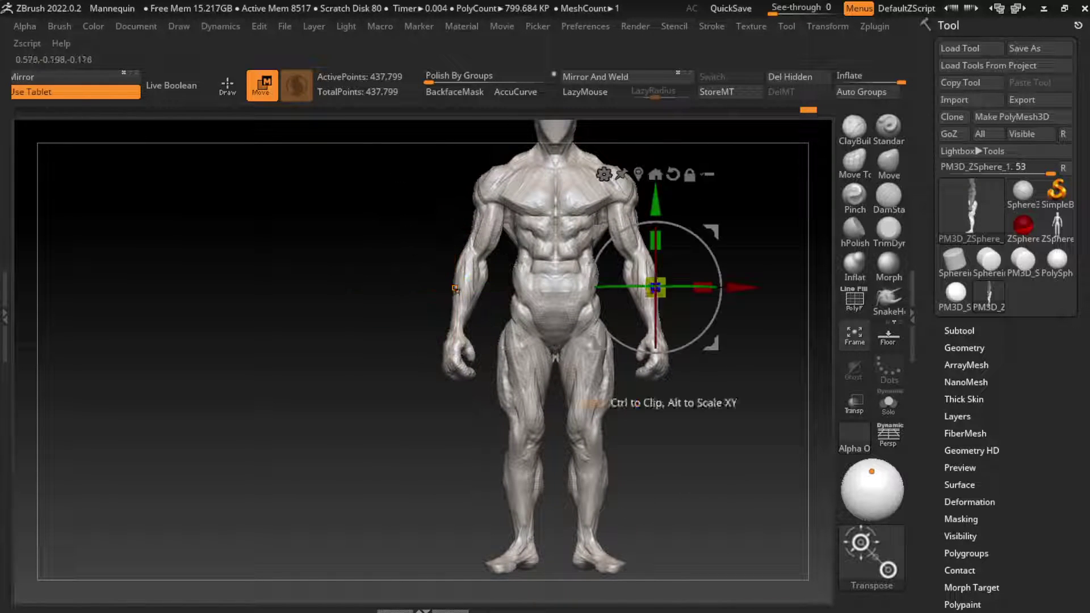
Lasso-mask one leg with MaskLasso and invert the mask so only the leg is free
{"action": "key", "text": "q"}
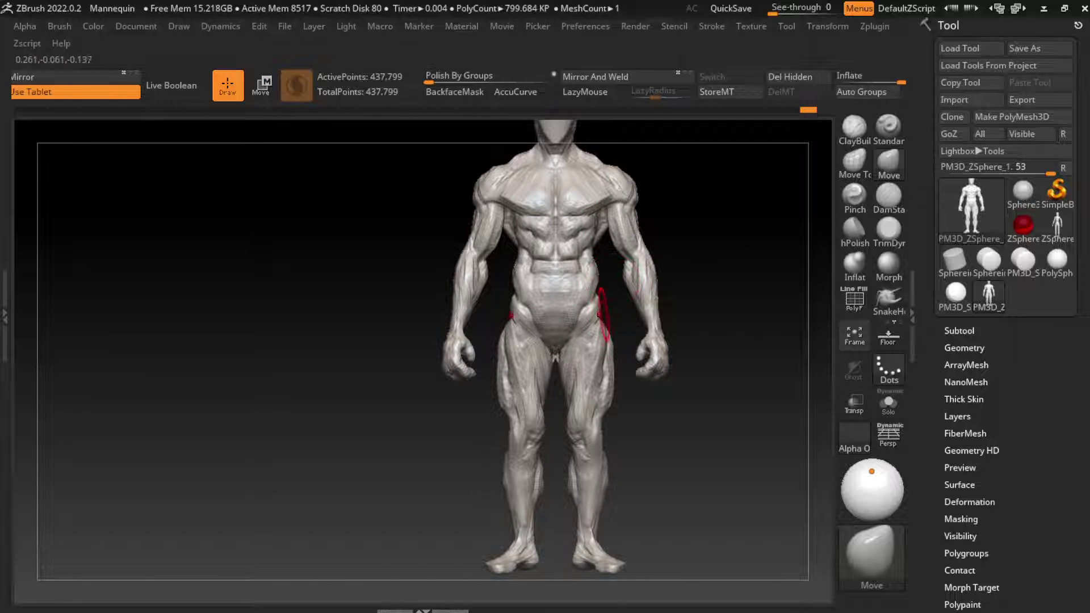
{"action": "key", "text": "ctrl"}
{"action": "key", "text": "b"}
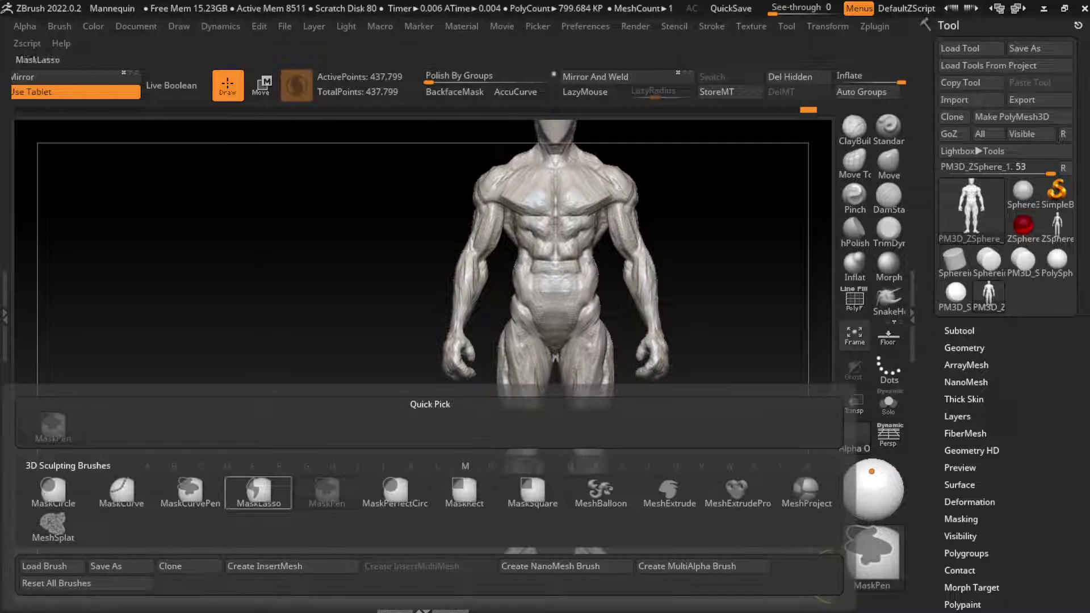
{"action": "key", "text": "m"}
{"action": "key", "text": "l"}
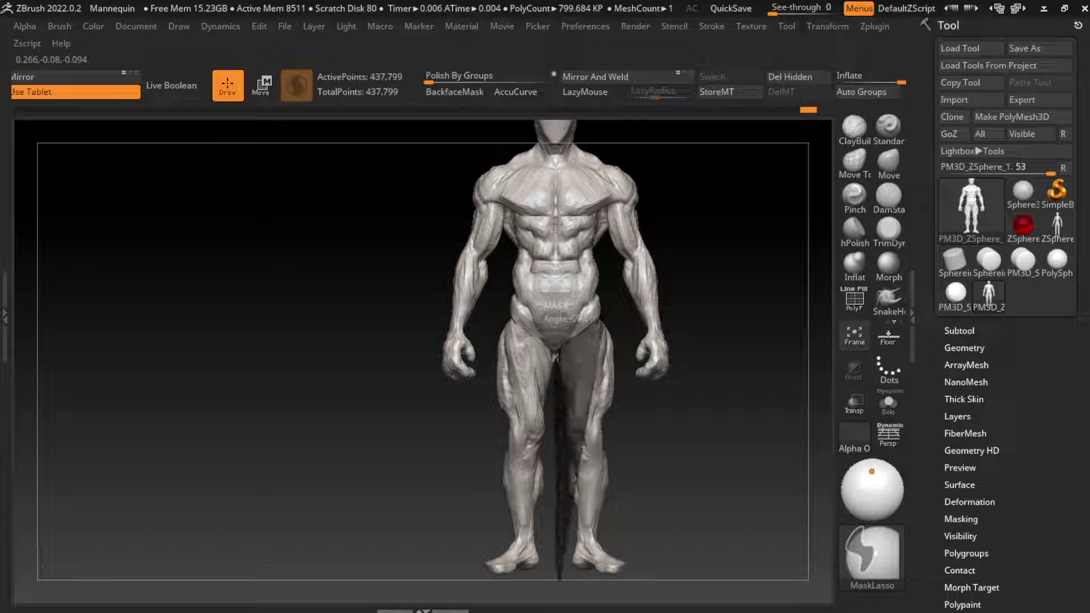
{"action": "left_click_drag", "start_coordinate": [565, 310], "coordinate": [567, 318], "text": "ctrl"}
{"action": "left_click", "coordinate": [718, 462], "text": "ctrl"}
{"action": "left_click_drag", "start_coordinate": [718, 462], "coordinate": [398, 454]}
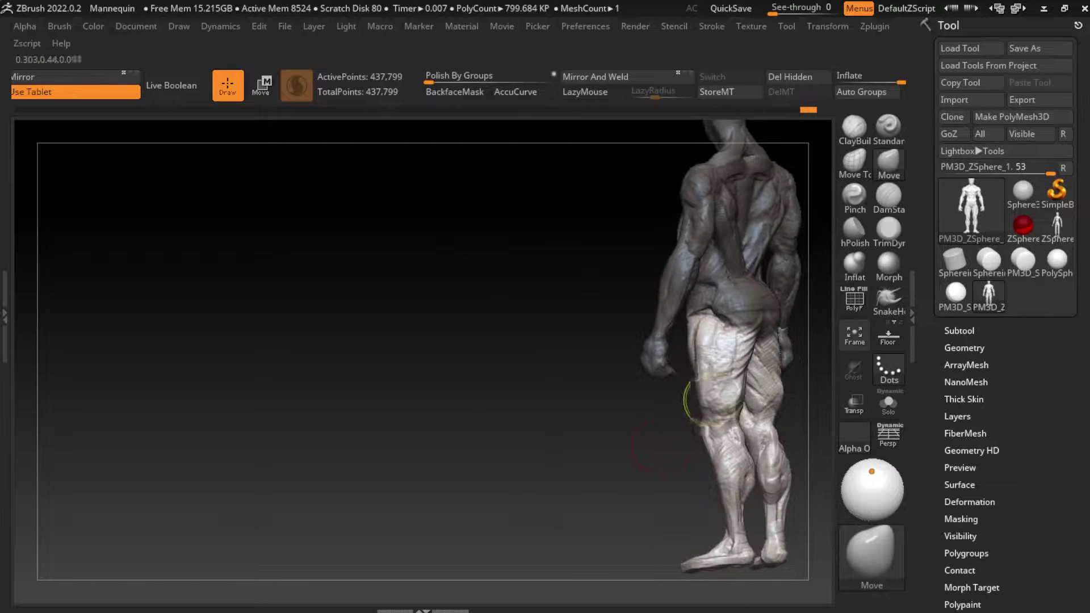
{"action": "mouse_move", "coordinate": [579, 568]}
{"action": "left_mouse_down"}
{"action": "mouse_move", "coordinate": [659, 250]}
{"action": "mouse_move", "coordinate": [581, 373]}
{"action": "left_mouse_up"}
Rotate the lower leg with the world-aligned Transpose gizmo to swing the foot
{"action": "key", "text": "w"}
{"action": "left_click", "coordinate": [599, 261]}
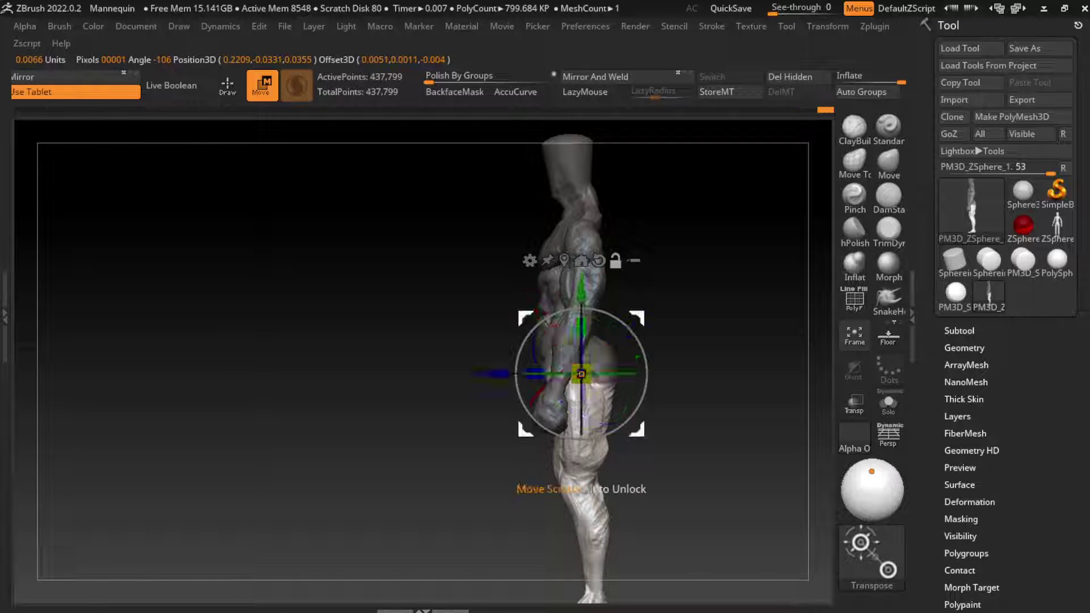
{"action": "left_click_drag", "start_coordinate": [397, 398], "coordinate": [367, 318], "text": "alt"}
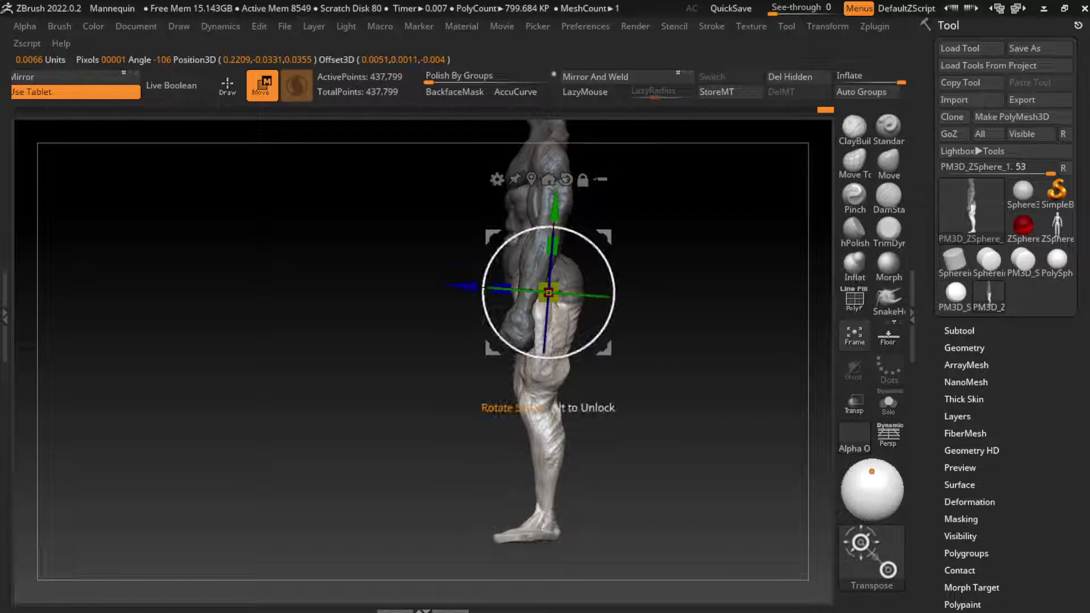
{"action": "left_click_drag", "start_coordinate": [539, 360], "coordinate": [528, 358]}
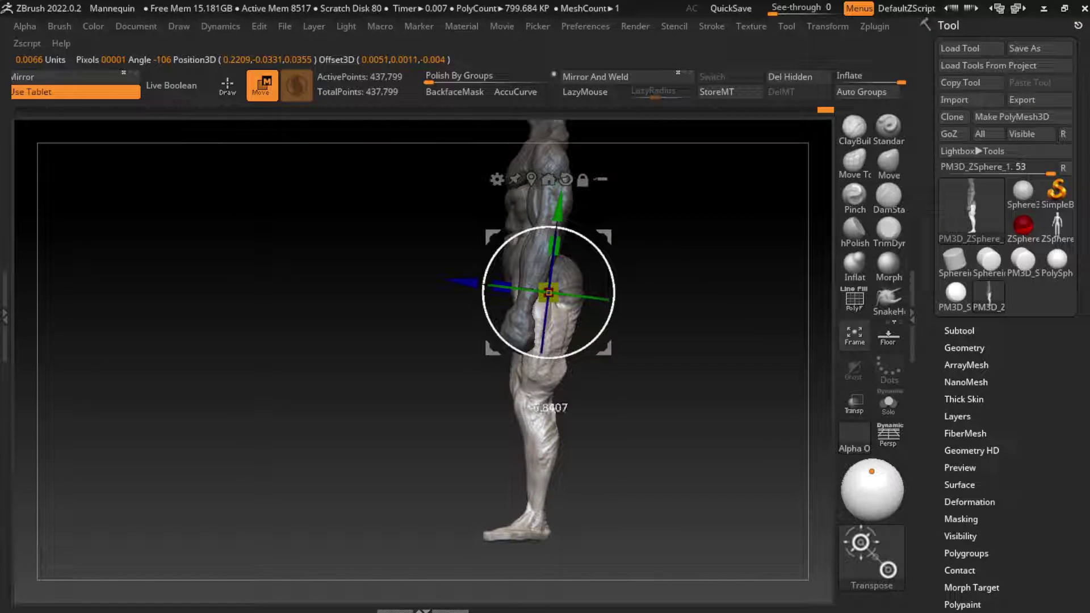
{"action": "left_click_drag", "start_coordinate": [398, 364], "coordinate": [483, 363], "text": "shift"}
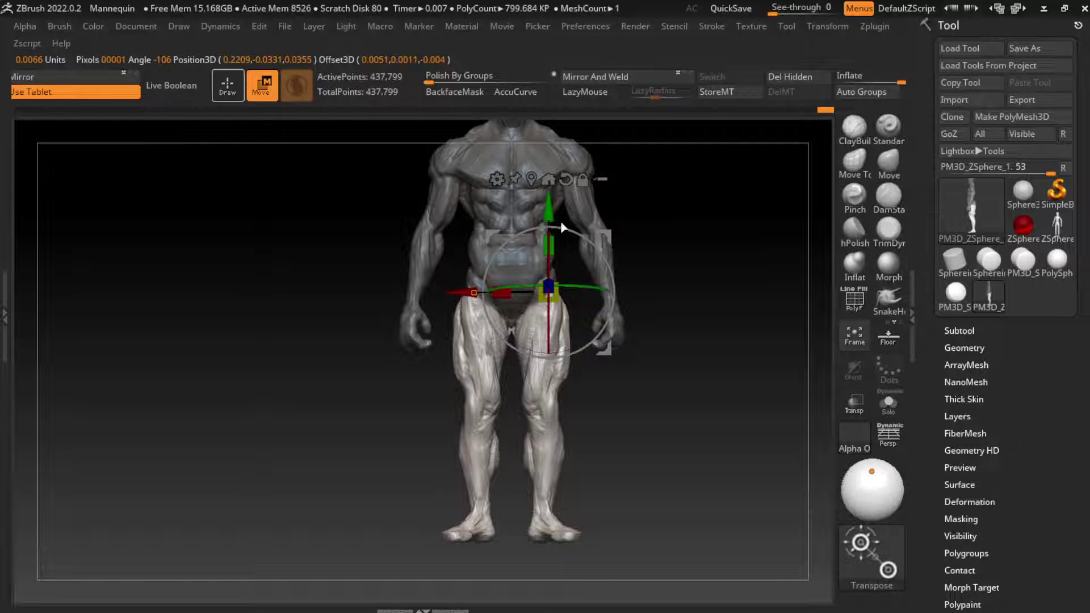
Check the new leg pose from side, front and low frontal angles
{"action": "key", "text": "q"}
{"action": "left_click_drag", "start_coordinate": [681, 402], "coordinate": [669, 445]}
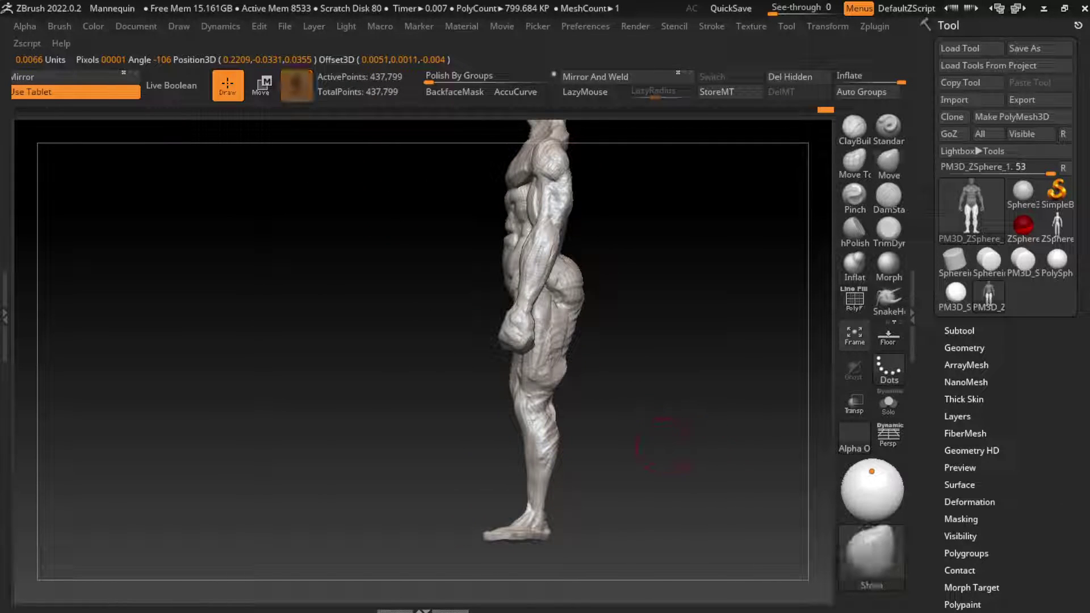
{"action": "key", "text": "w"}
{"action": "left_click_drag", "start_coordinate": [681, 231], "coordinate": [766, 232]}
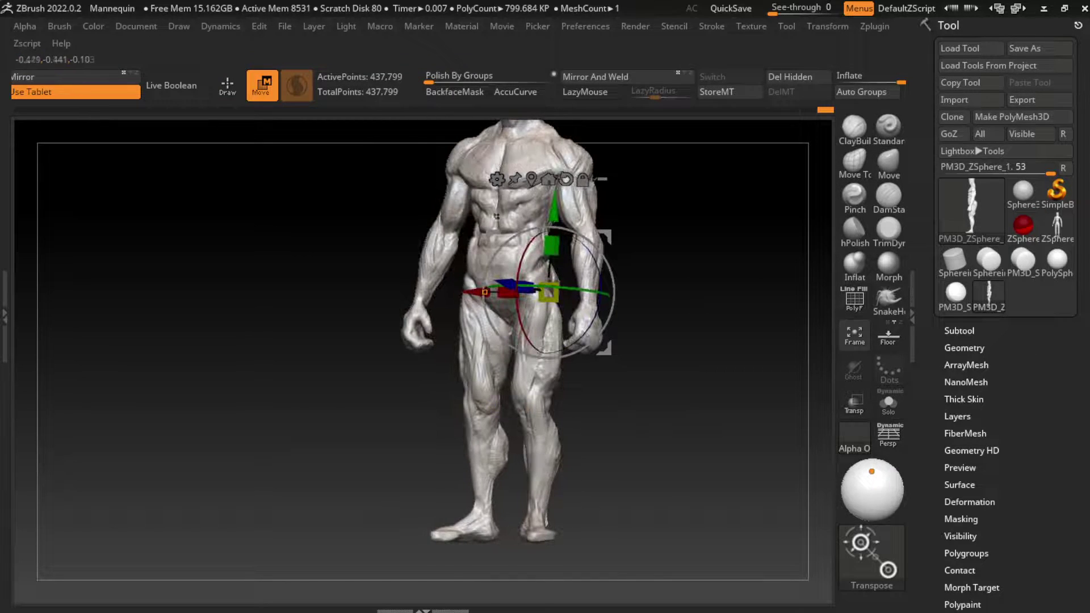
{"action": "key", "text": "q"}
{"action": "left_click_drag", "start_coordinate": [681, 398], "coordinate": [681, 364]}
{"action": "left_click_drag", "start_coordinate": [702, 436], "coordinate": [649, 399]}
Pick ClayBuildup, orbit to a three-quarter view, and change options in the Document menu
{"action": "left_click", "coordinate": [854, 126]}
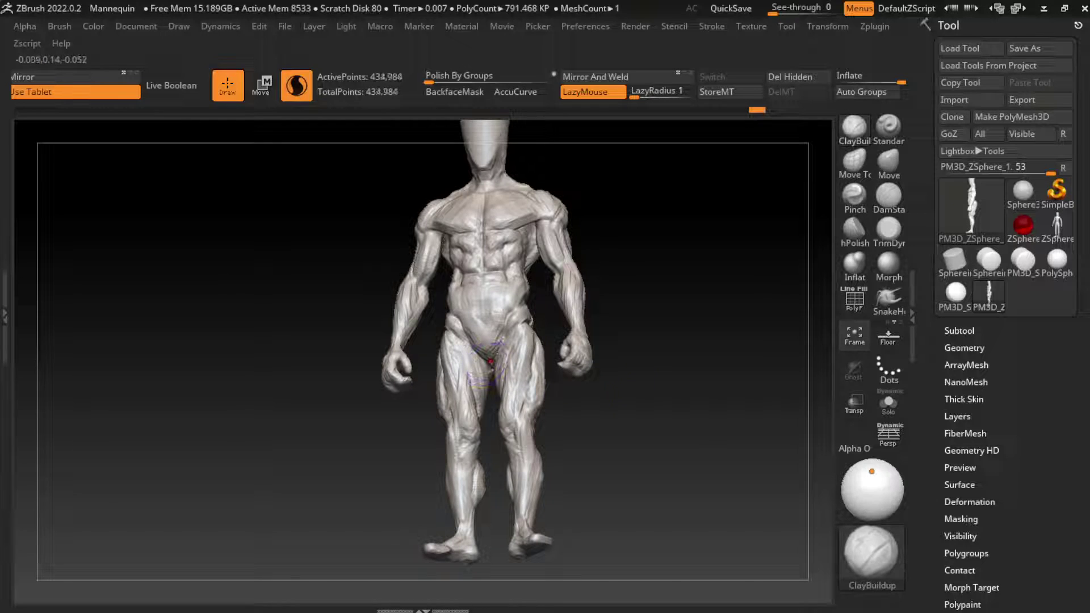
{"action": "mouse_move", "coordinate": [590, 449]}
{"action": "left_mouse_down"}
{"action": "mouse_move", "coordinate": [659, 446]}
{"action": "mouse_move", "coordinate": [657, 506]}
{"action": "mouse_move", "coordinate": [657, 450]}
{"action": "left_mouse_up"}
{"action": "left_click", "coordinate": [136, 26]}
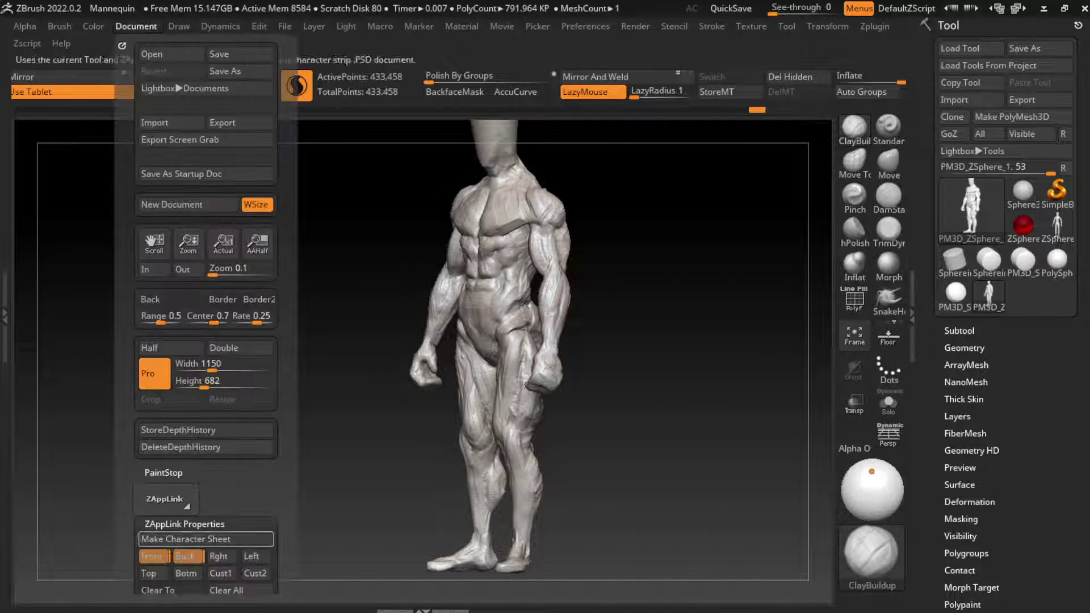
{"action": "left_click", "coordinate": [205, 539]}
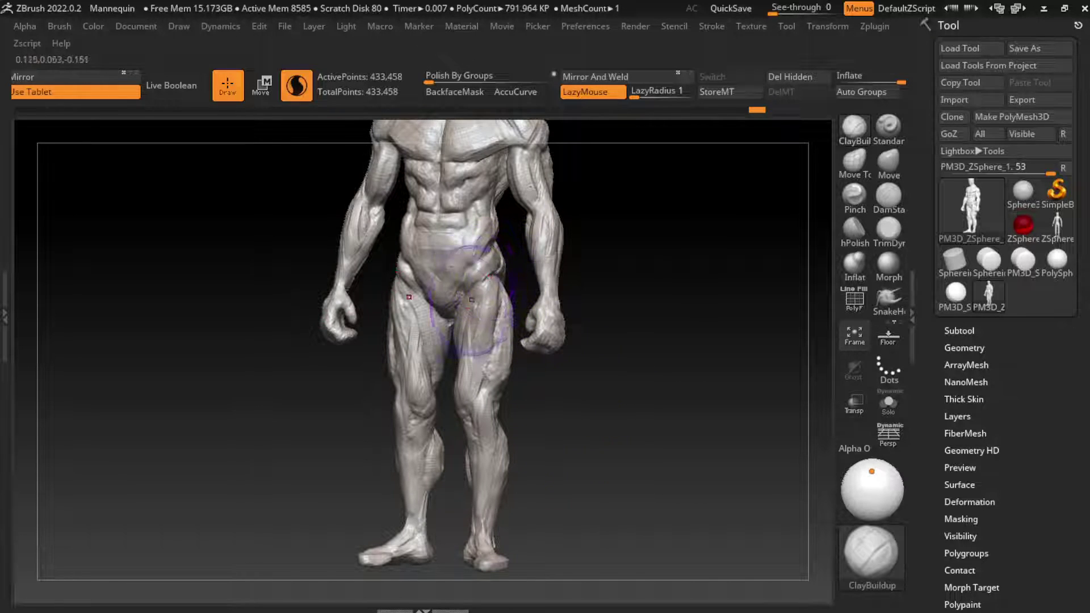
Pull the hip and groin surface into shape with the Move brush, adjusting its size
{"action": "key", "text": "b"}
{"action": "key", "text": "m"}
{"action": "key", "text": "v"}
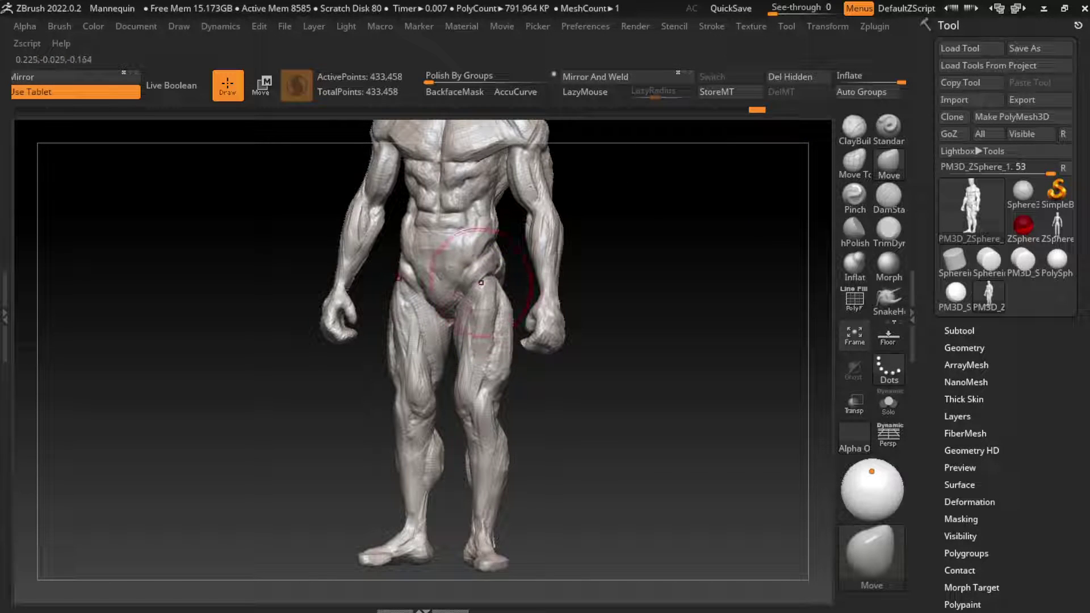
{"action": "left_click_drag", "start_coordinate": [484, 282], "coordinate": [492, 266]}
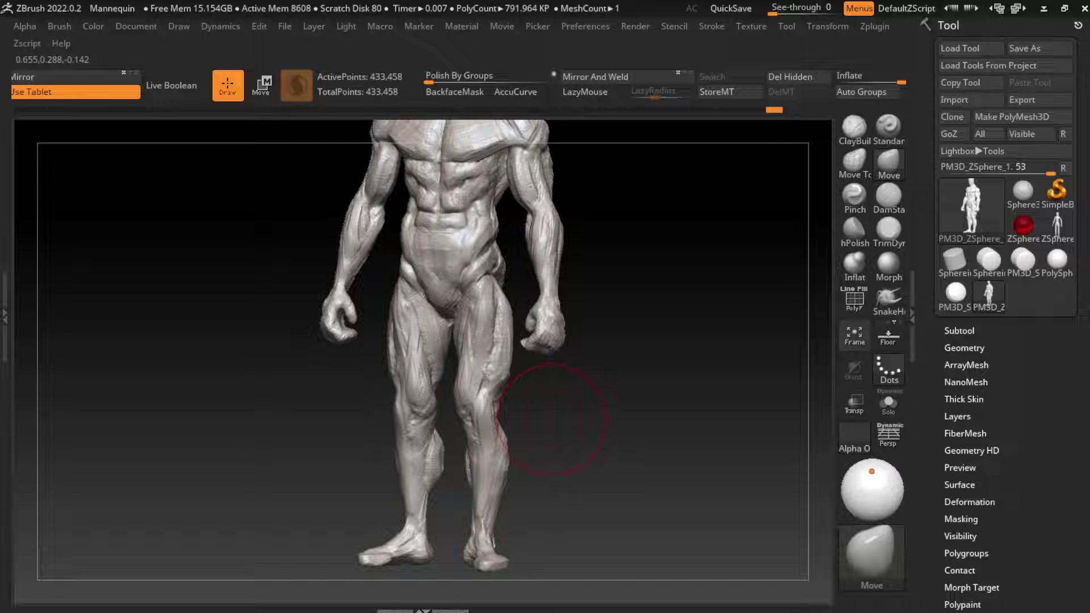
{"action": "key", "text": "s"}
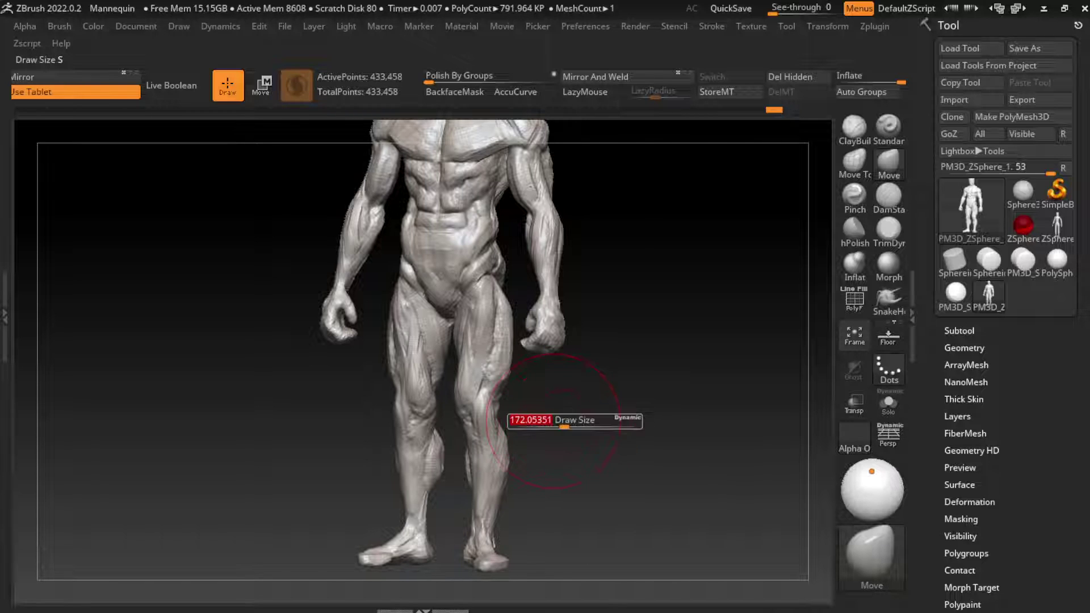
{"action": "key", "text": "s"}
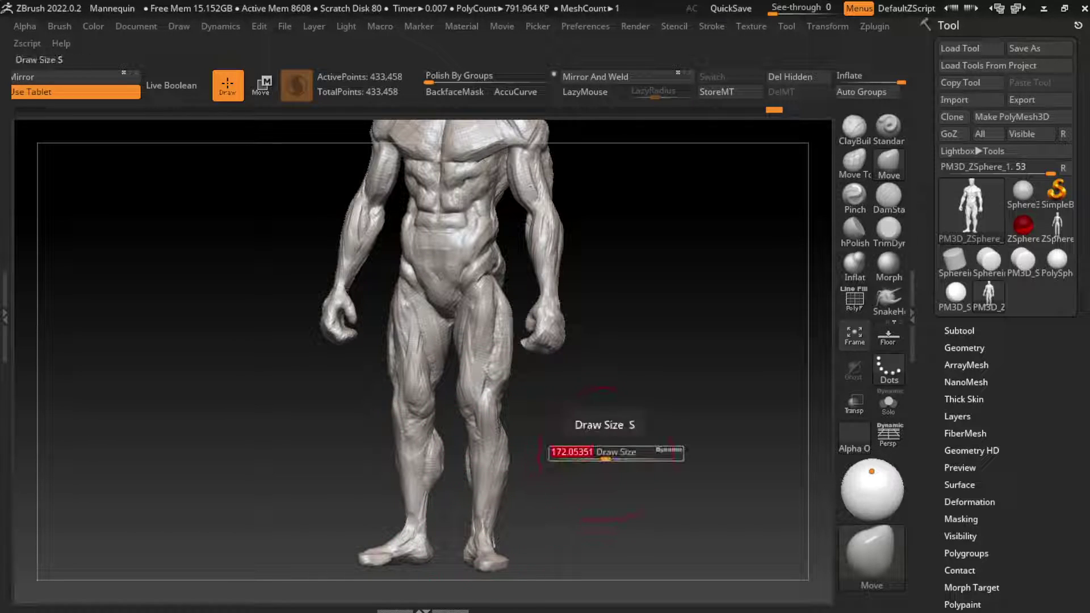
Review the hips from three-quarter views and return to a small ClayBuildup brush
{"action": "mouse_move", "coordinate": [596, 449]}
{"action": "left_mouse_down"}
{"action": "mouse_move", "coordinate": [554, 406]}
{"action": "mouse_move", "coordinate": [494, 409]}
{"action": "left_mouse_up"}
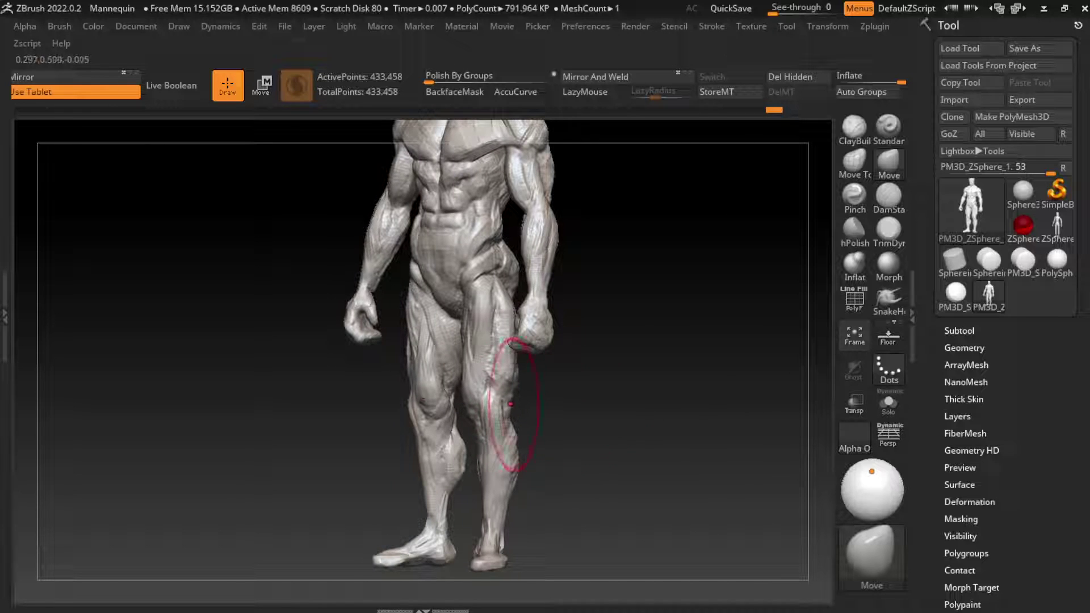
{"action": "mouse_move", "coordinate": [477, 340]}
{"action": "left_mouse_down", "text": "shift"}
{"action": "mouse_move", "coordinate": [500, 341]}
{"action": "mouse_move", "coordinate": [477, 340]}
{"action": "left_mouse_up", "text": "shift"}
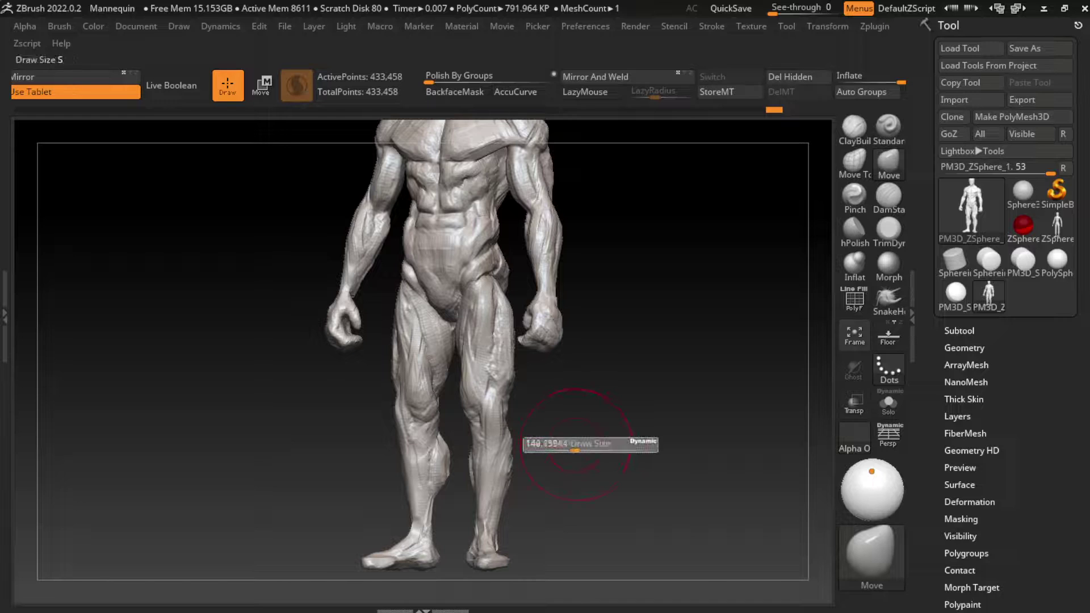
{"action": "left_click", "coordinate": [854, 128]}
{"action": "key", "text": "s"}
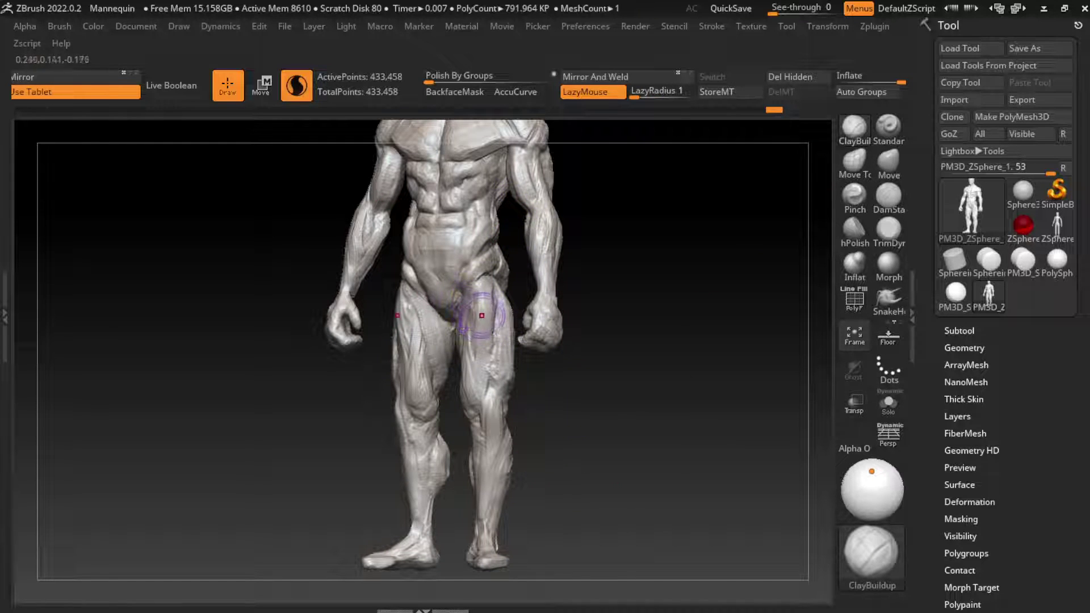
Build up clay around the crotch and inner left thigh, checking from front and side
{"action": "left_click_drag", "start_coordinate": [605, 372], "coordinate": [636, 373]}
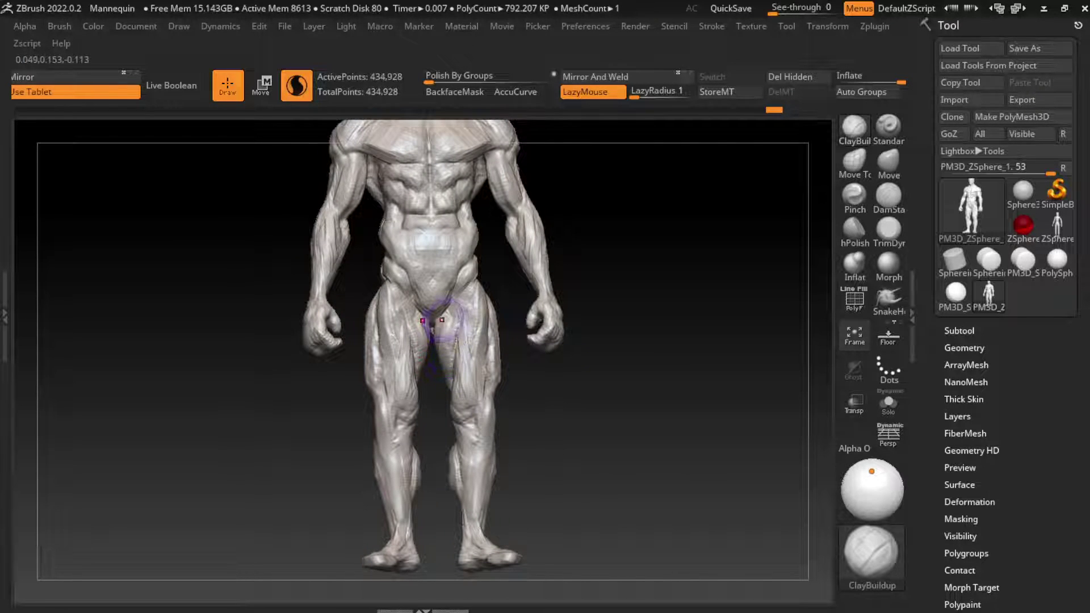
{"action": "left_click_drag", "start_coordinate": [446, 336], "coordinate": [437, 318]}
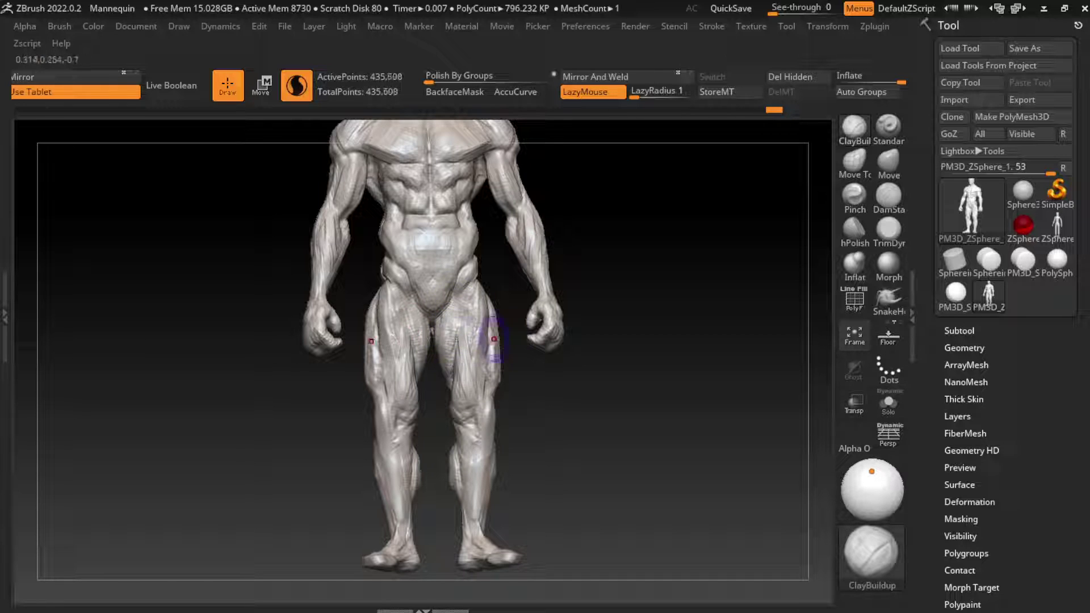
{"action": "mouse_move", "coordinate": [562, 391]}
{"action": "left_mouse_down"}
{"action": "mouse_move", "coordinate": [584, 401]}
{"action": "mouse_move", "coordinate": [625, 361]}
{"action": "left_mouse_up"}
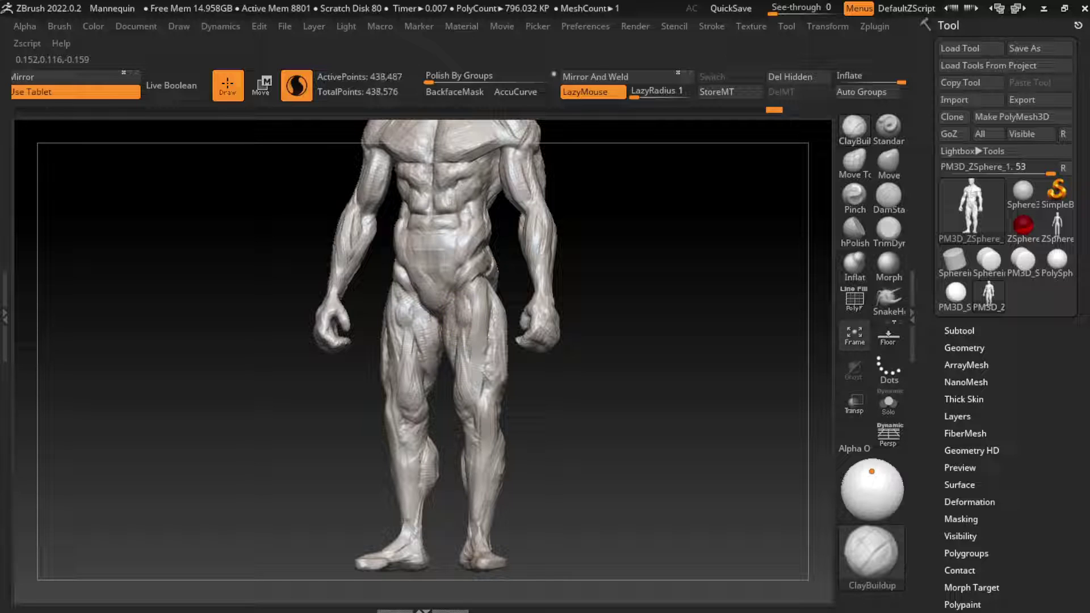
{"action": "left_click_drag", "start_coordinate": [406, 298], "coordinate": [404, 332]}
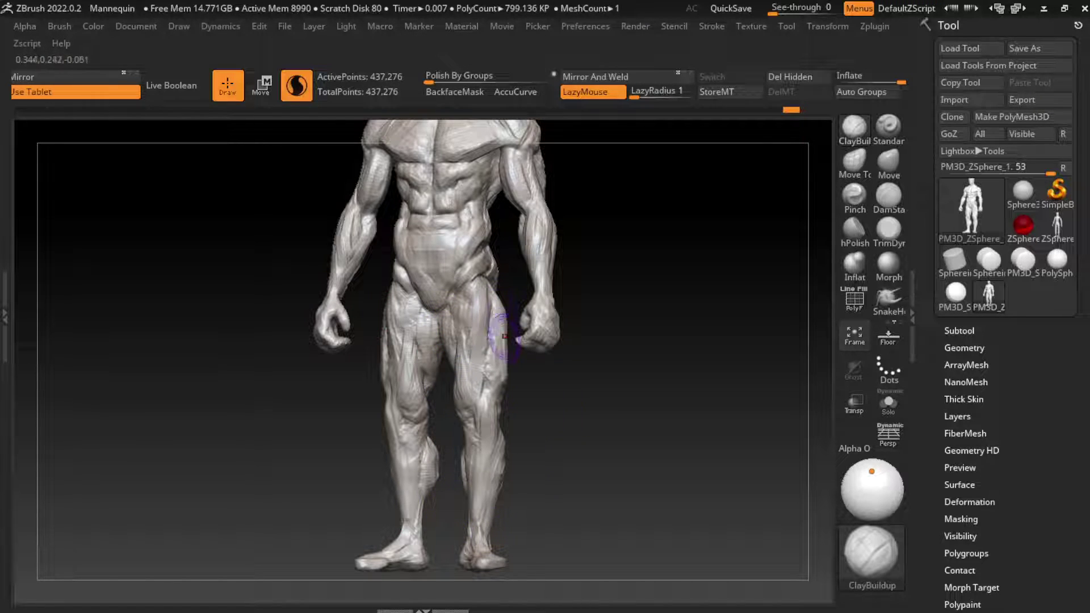
Carve DamStandard creases into the right thigh, then build up the right hip and thigh with ClayBuildup
{"action": "left_click", "coordinate": [889, 196]}
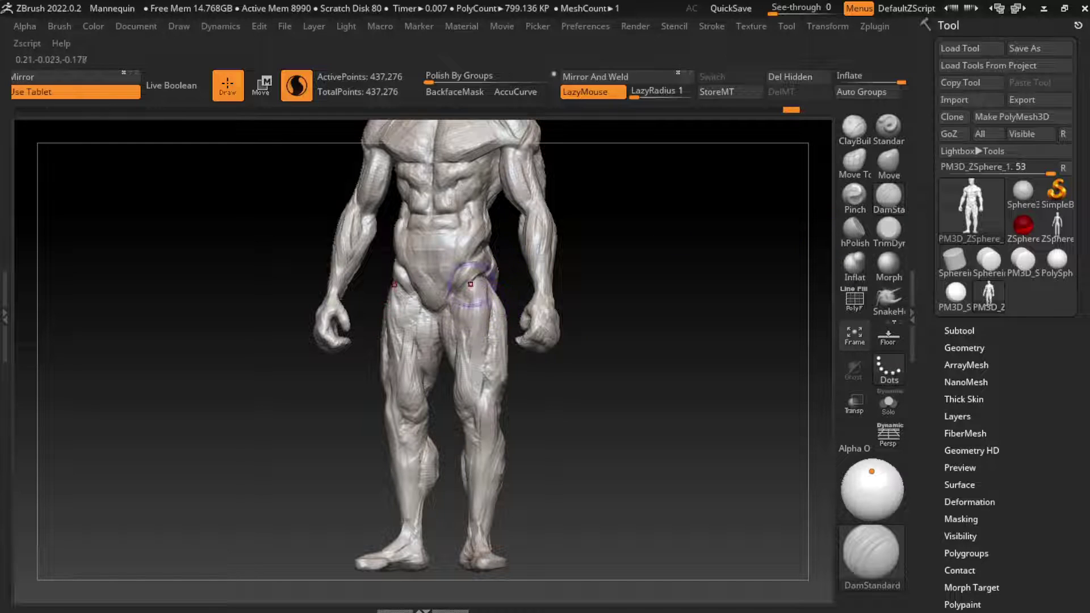
{"action": "left_click_drag", "start_coordinate": [471, 284], "coordinate": [462, 244]}
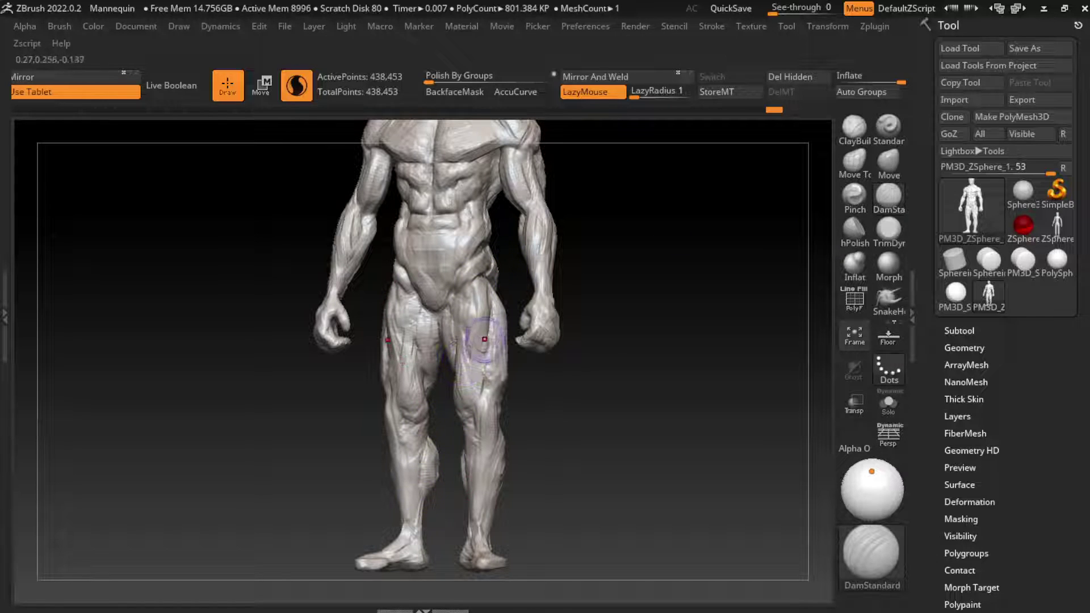
{"action": "left_click_drag", "start_coordinate": [485, 339], "coordinate": [480, 301]}
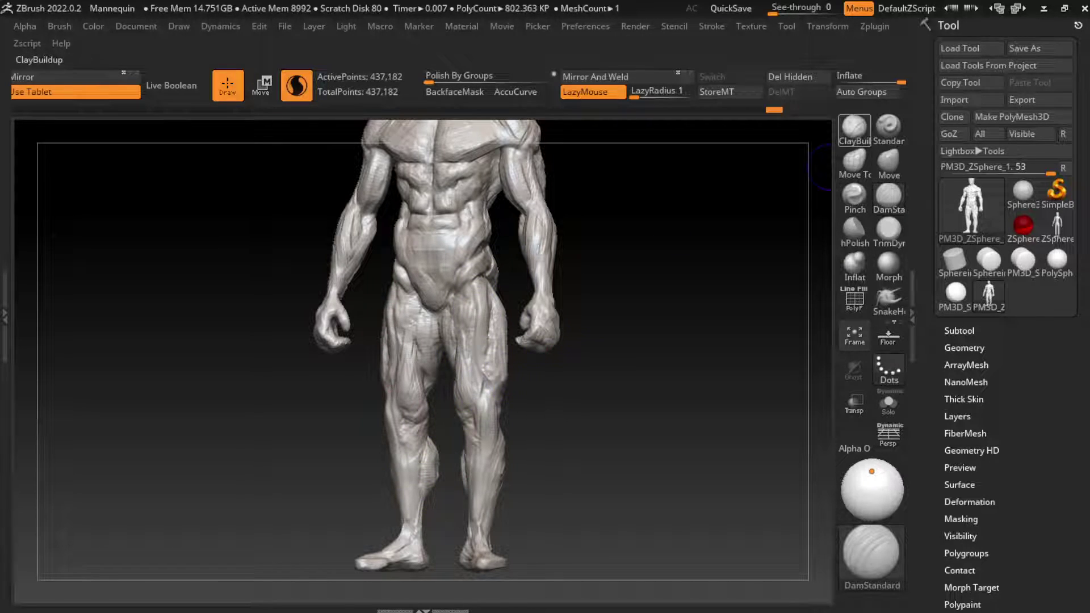
{"action": "left_click", "coordinate": [855, 130]}
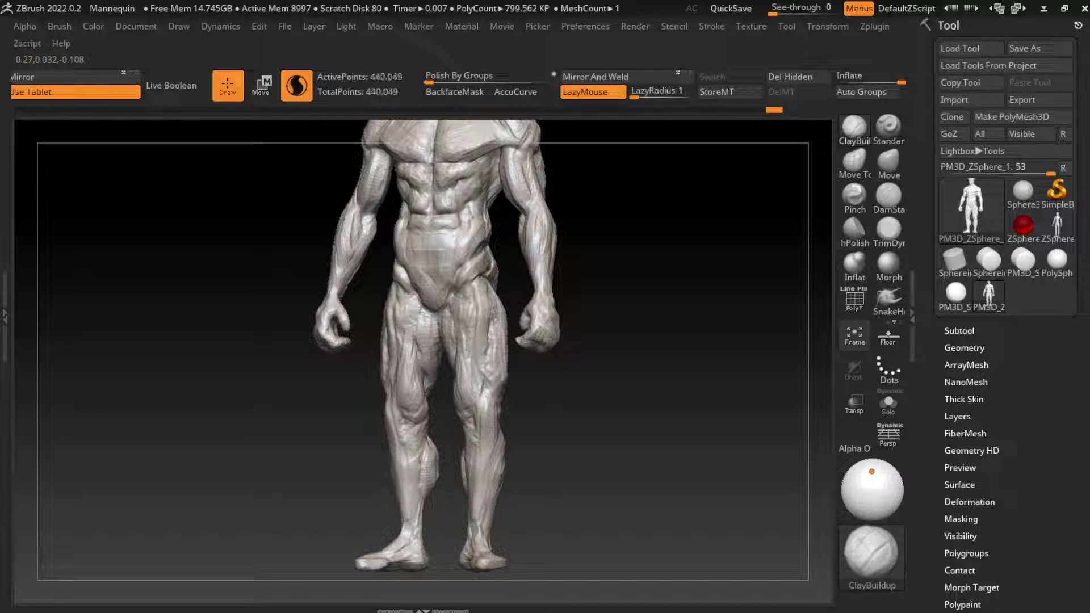
{"action": "left_click_drag", "start_coordinate": [483, 284], "coordinate": [493, 307]}
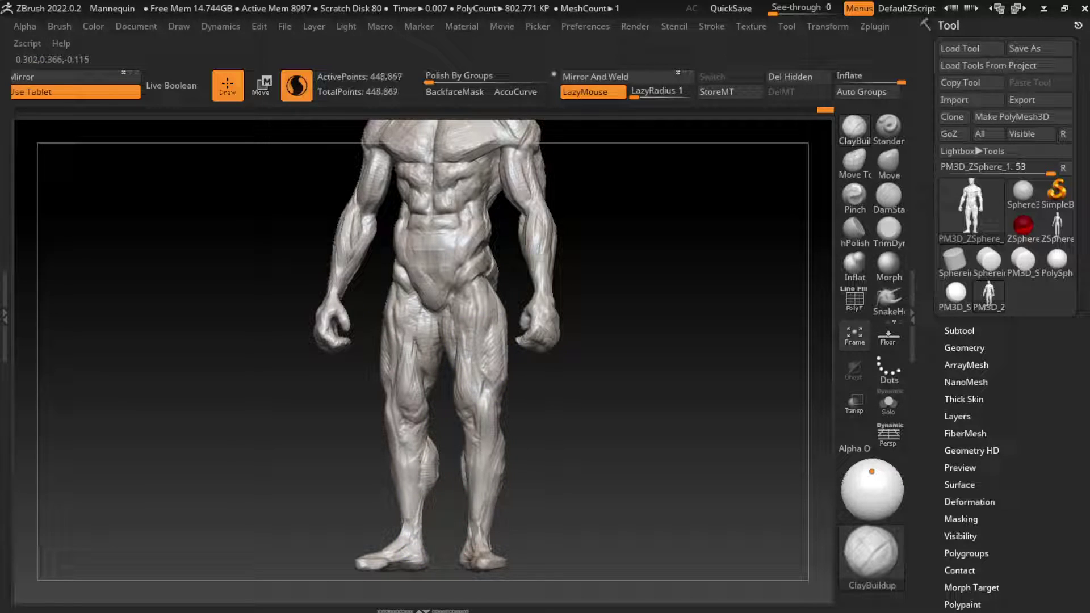
{"action": "mouse_move", "coordinate": [486, 335]}
{"action": "left_mouse_down"}
{"action": "mouse_move", "coordinate": [496, 377]}
{"action": "mouse_move", "coordinate": [480, 335]}
{"action": "left_mouse_up"}
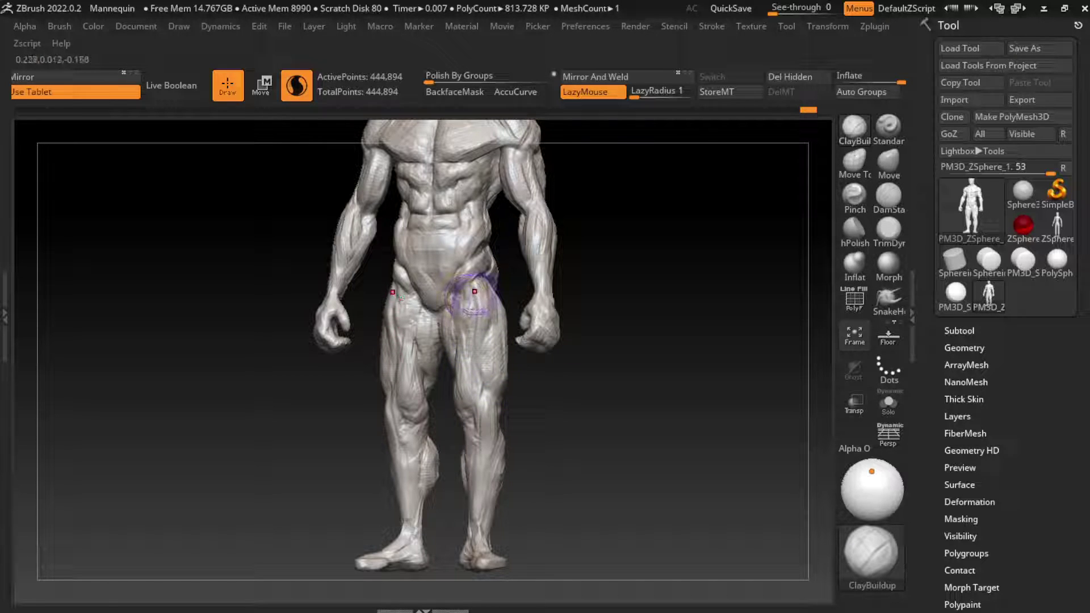
{"action": "left_click_drag", "start_coordinate": [475, 292], "coordinate": [491, 273]}
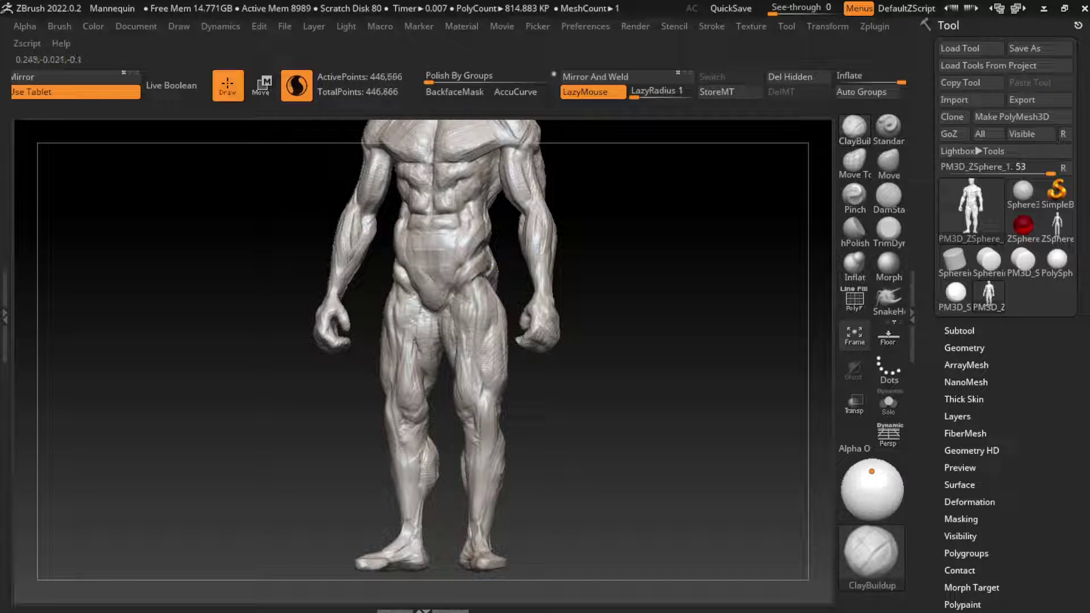
Carve a deepened groove into the right hip from a three-quarter view, then add clay to the thigh
{"action": "left_click", "coordinate": [888, 196]}
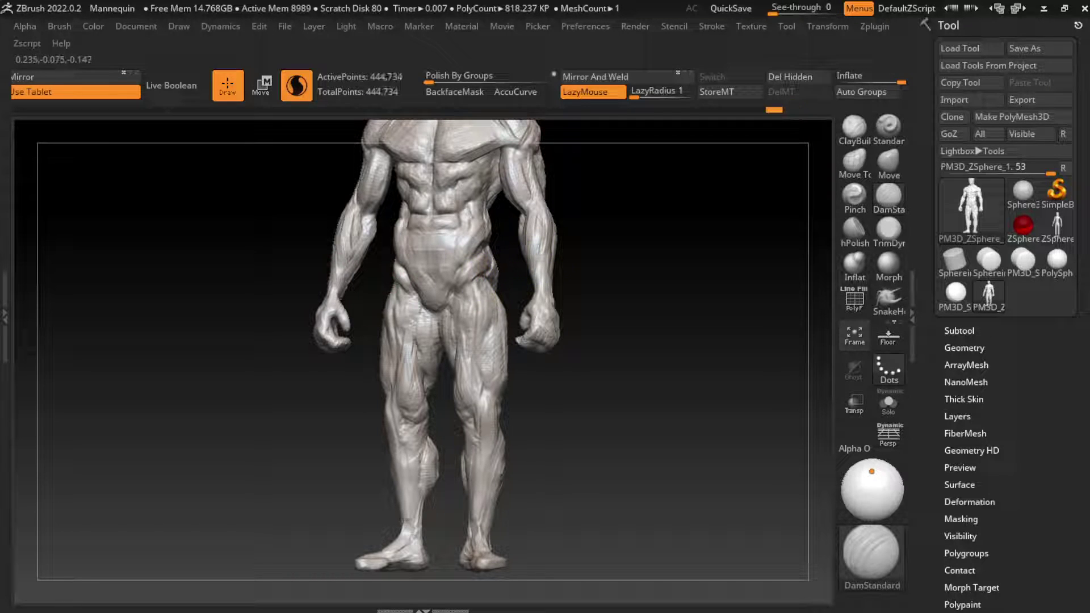
{"action": "mouse_move", "coordinate": [653, 273]}
{"action": "left_mouse_down"}
{"action": "mouse_move", "coordinate": [547, 267]}
{"action": "mouse_move", "coordinate": [505, 301]}
{"action": "left_mouse_up"}
{"action": "left_click_drag", "start_coordinate": [602, 301], "coordinate": [627, 304]}
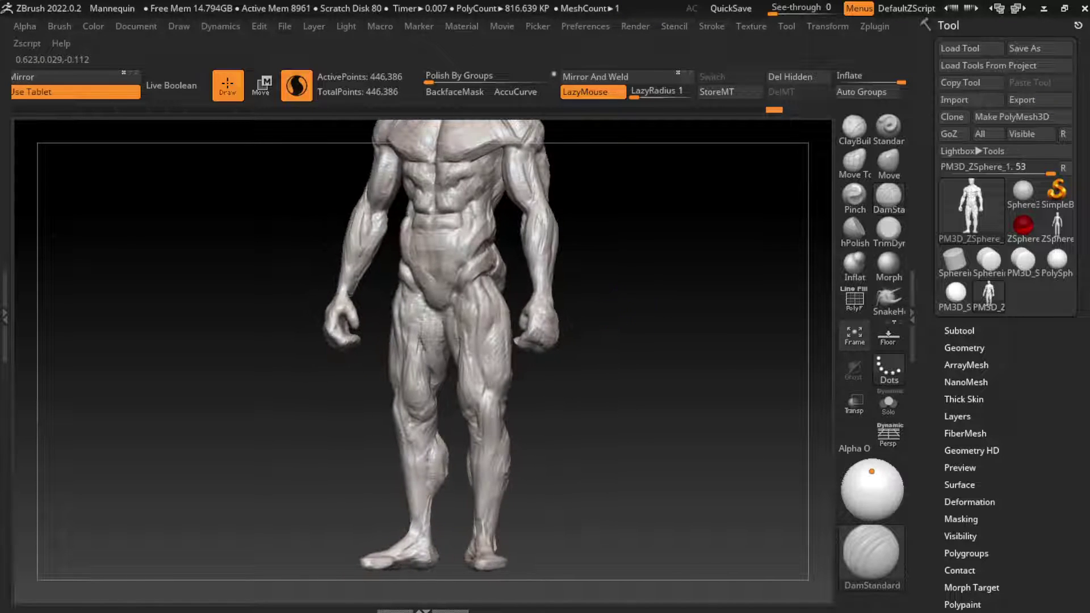
{"action": "left_click_drag", "start_coordinate": [454, 272], "coordinate": [472, 286]}
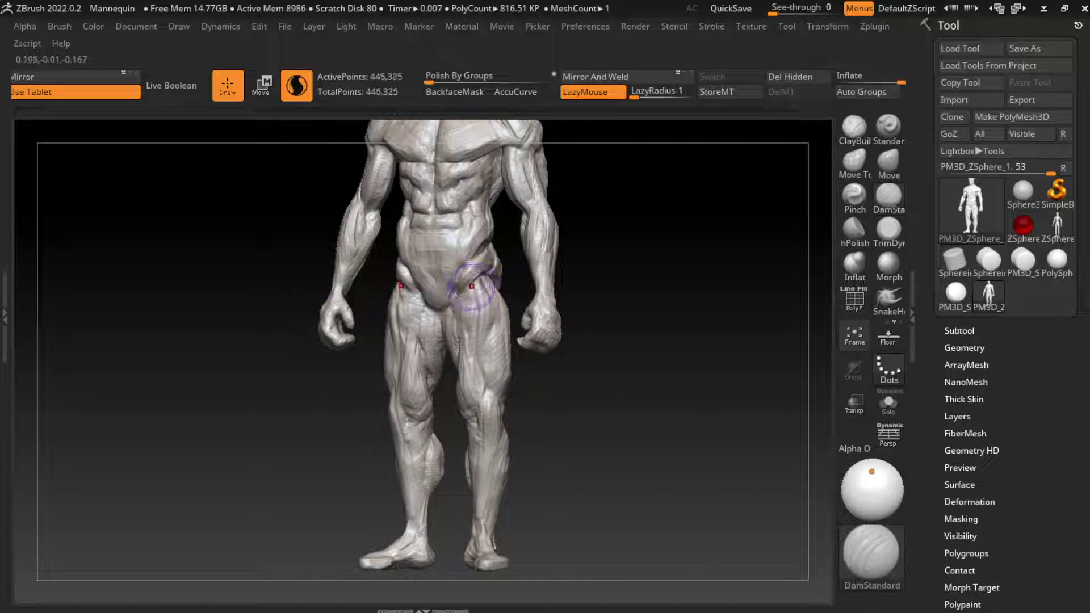
{"action": "left_click", "coordinate": [854, 126]}
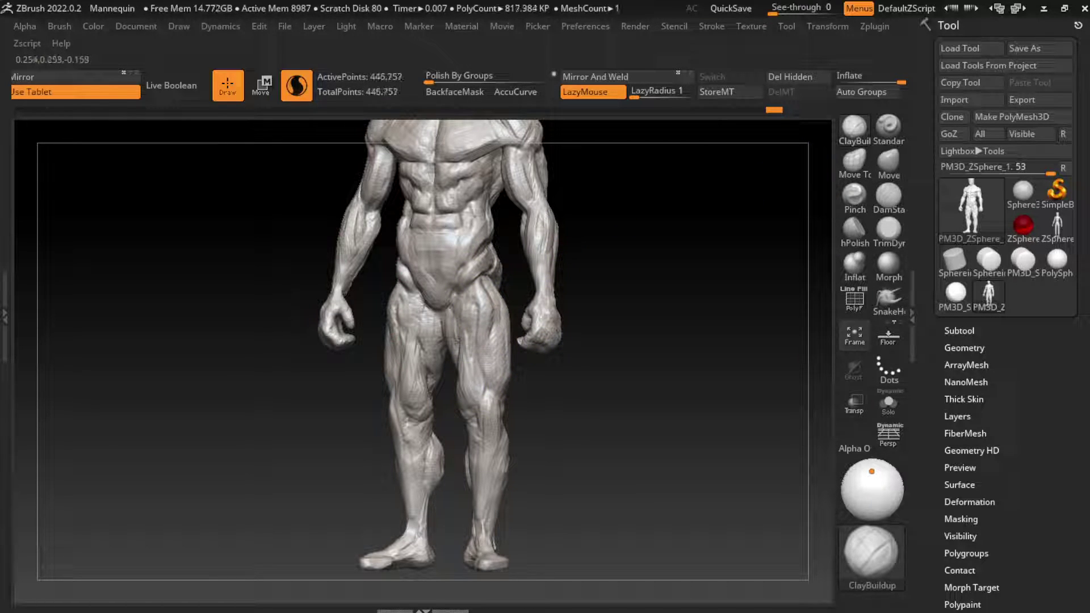
{"action": "left_click_drag", "start_coordinate": [466, 318], "coordinate": [467, 320]}
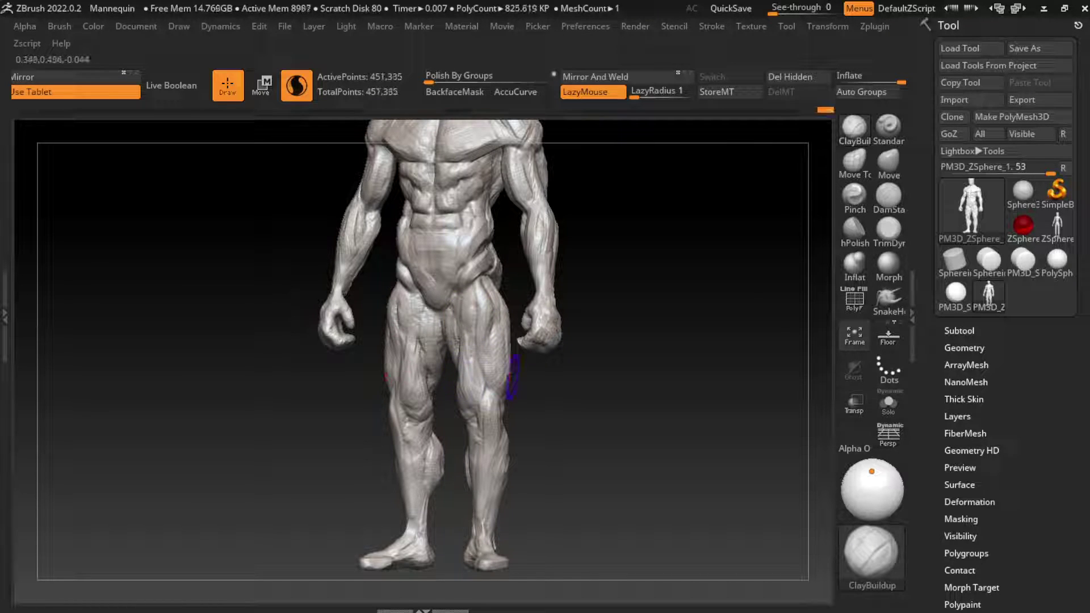
Carve a right-thigh groove, resize the brush, and build up thigh muscles, inner thigh and knee
{"action": "left_click", "coordinate": [888, 196]}
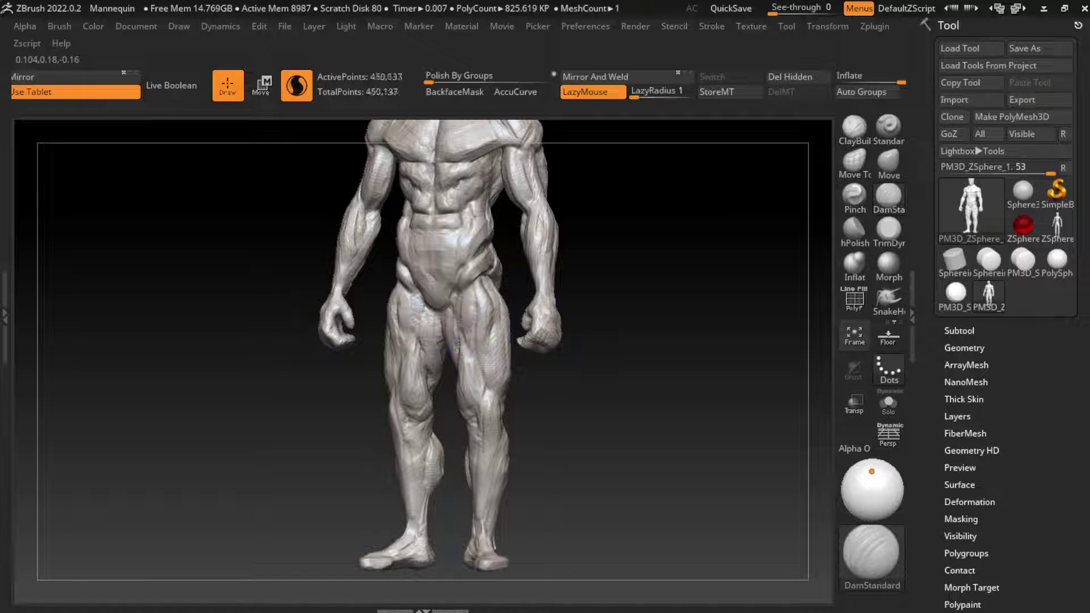
{"action": "mouse_move", "coordinate": [474, 377]}
{"action": "left_mouse_down"}
{"action": "mouse_move", "coordinate": [468, 341]}
{"action": "mouse_move", "coordinate": [500, 418]}
{"action": "left_mouse_up"}
{"action": "key", "text": "s"}
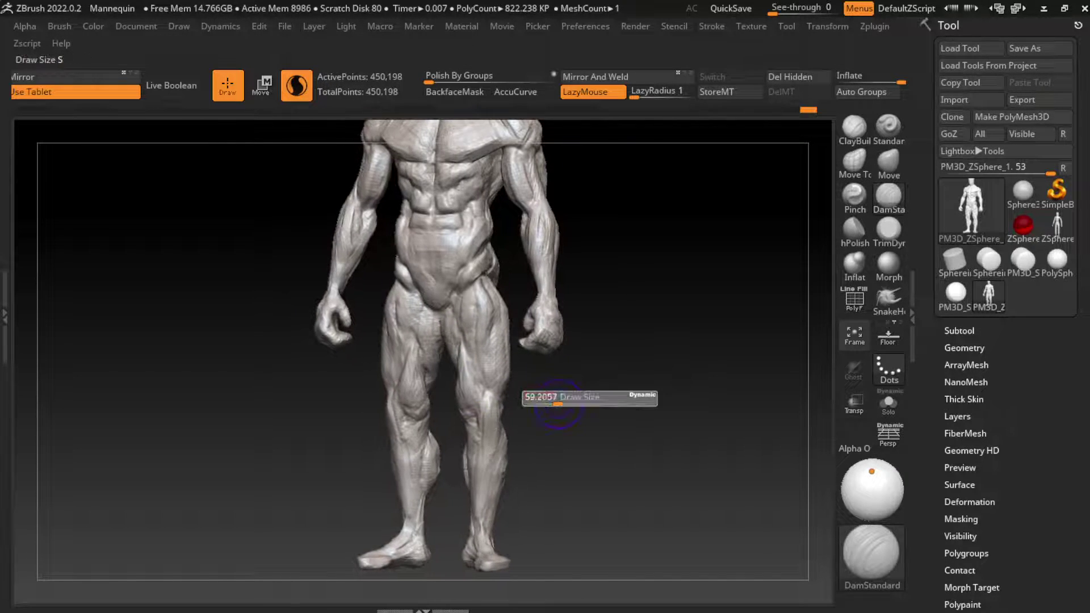
{"action": "left_click", "coordinate": [854, 127]}
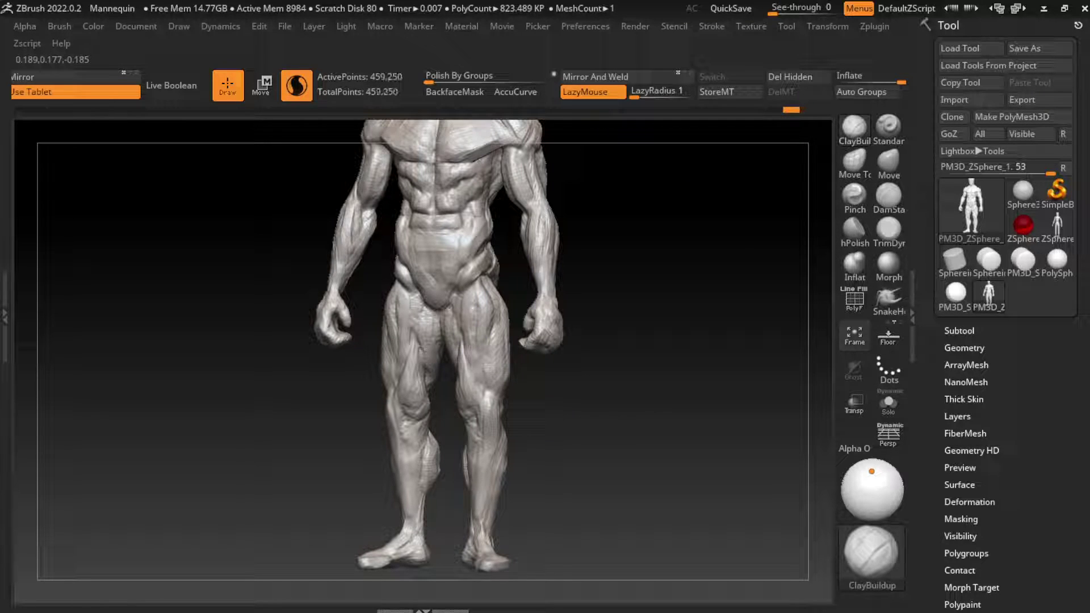
{"action": "left_click_drag", "start_coordinate": [412, 327], "coordinate": [542, 327]}
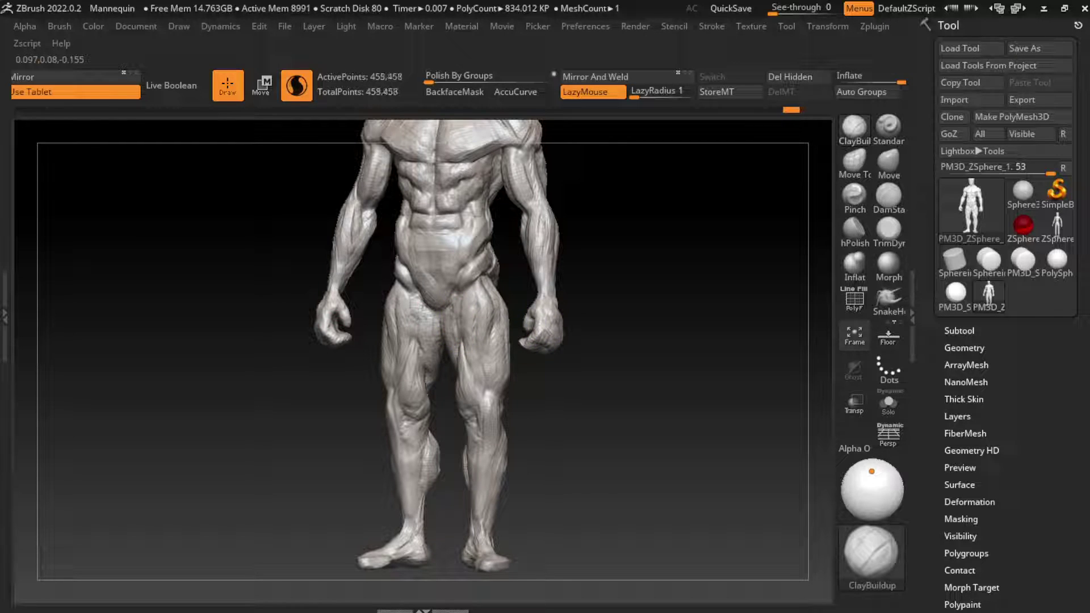
{"action": "left_click_drag", "start_coordinate": [458, 327], "coordinate": [416, 302]}
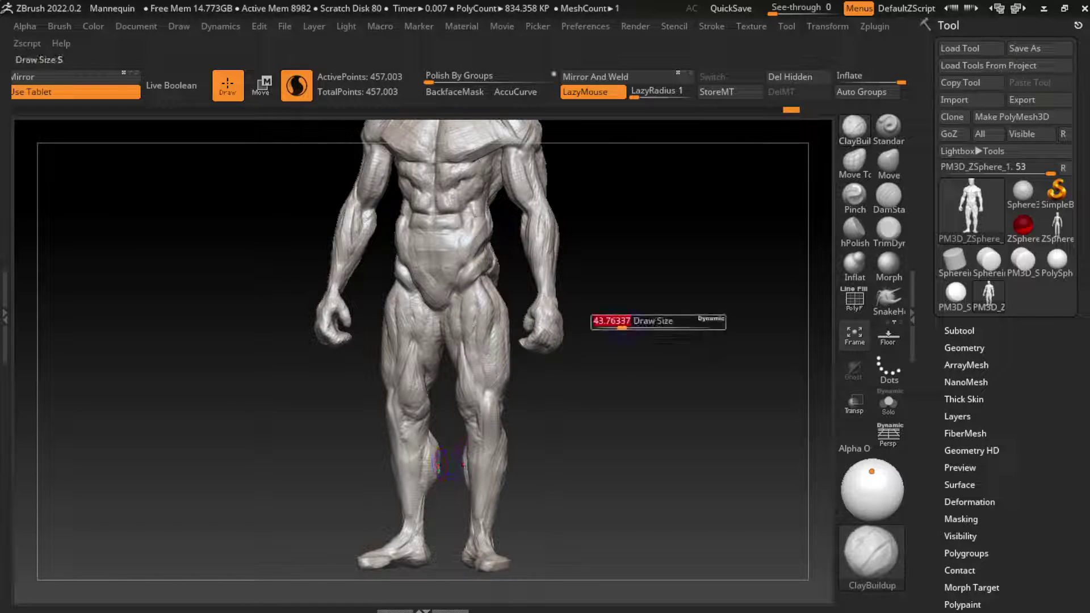
{"action": "left_click_drag", "start_coordinate": [409, 403], "coordinate": [466, 406]}
{"action": "mouse_move", "coordinate": [413, 344]}
{"action": "left_mouse_down"}
{"action": "mouse_move", "coordinate": [457, 360]}
{"action": "mouse_move", "coordinate": [469, 414]}
{"action": "mouse_move", "coordinate": [462, 398]}
{"action": "left_mouse_up"}
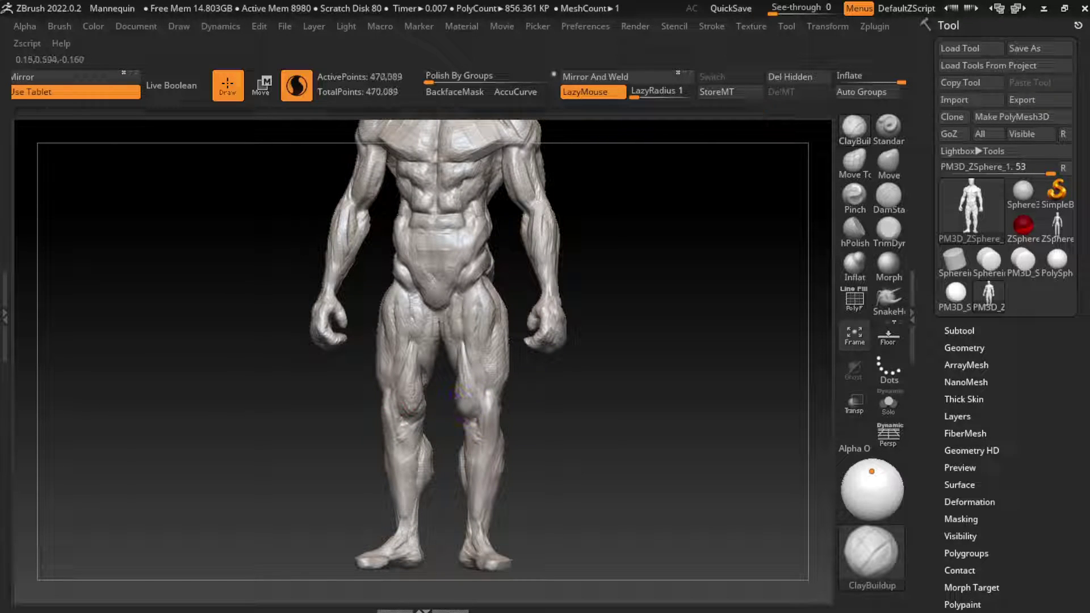
Add ClayBuildup strokes to both knees, undoing the last one
{"action": "left_click_drag", "start_coordinate": [567, 429], "coordinate": [590, 423]}
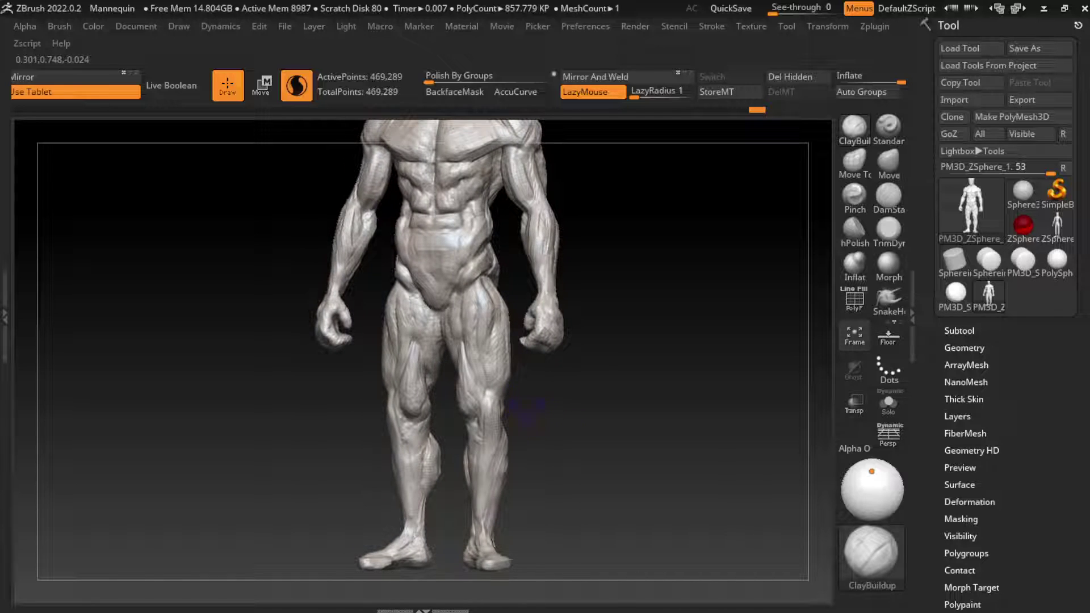
{"action": "mouse_move", "coordinate": [430, 380]}
{"action": "left_mouse_down"}
{"action": "mouse_move", "coordinate": [423, 397]}
{"action": "mouse_move", "coordinate": [433, 384]}
{"action": "left_mouse_up"}
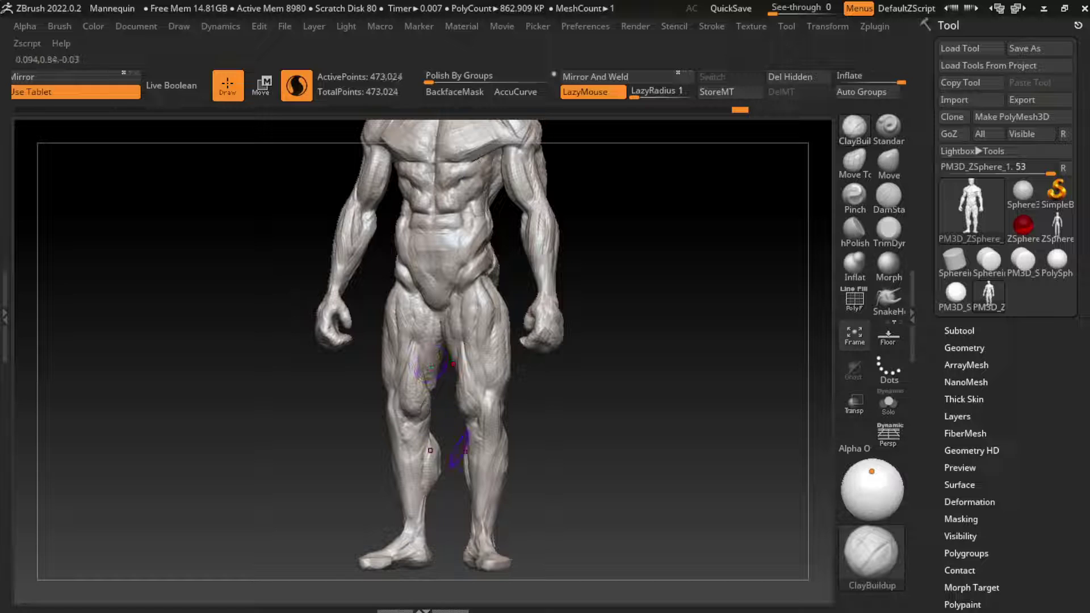
{"action": "key", "text": "ctrl+z"}
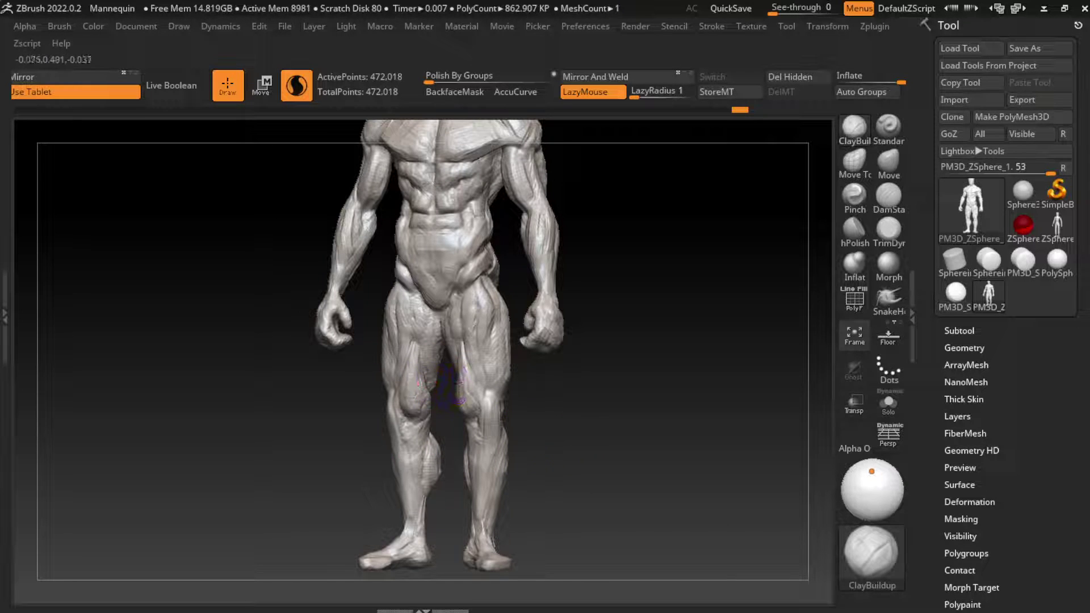
Build up the thigh from a rear angle, then reframe the whole figure from the front
{"action": "left_click_drag", "start_coordinate": [653, 341], "coordinate": [738, 318]}
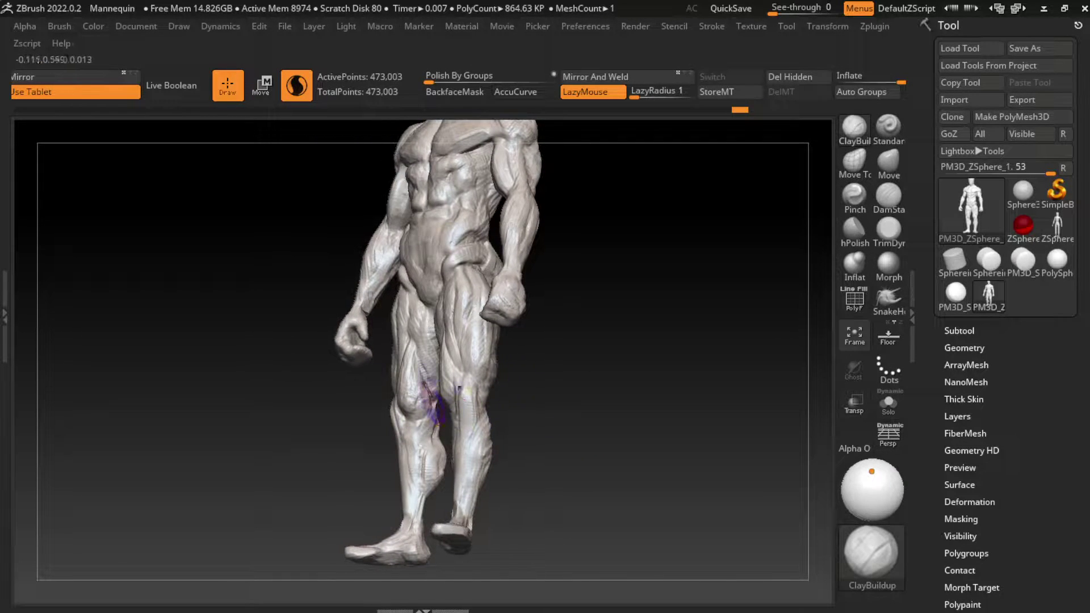
{"action": "mouse_move", "coordinate": [427, 387]}
{"action": "right_mouse_down"}
{"action": "mouse_move", "coordinate": [436, 390]}
{"action": "mouse_move", "coordinate": [429, 372]}
{"action": "right_mouse_up"}
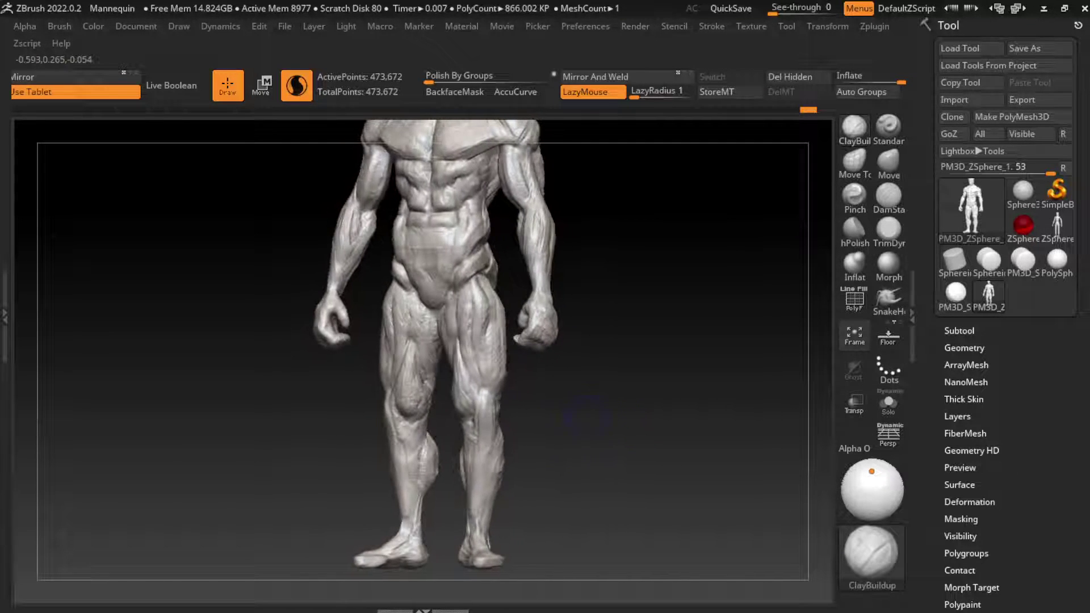
{"action": "left_click_drag", "start_coordinate": [429, 372], "coordinate": [418, 511]}
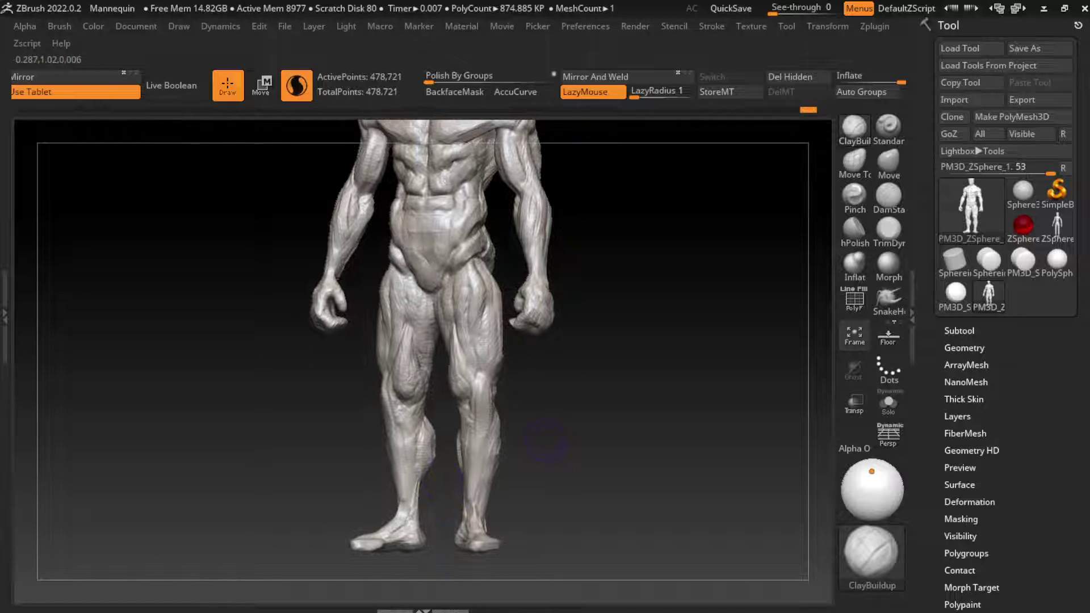
{"action": "right_click_drag", "start_coordinate": [555, 413], "coordinate": [423, 406]}
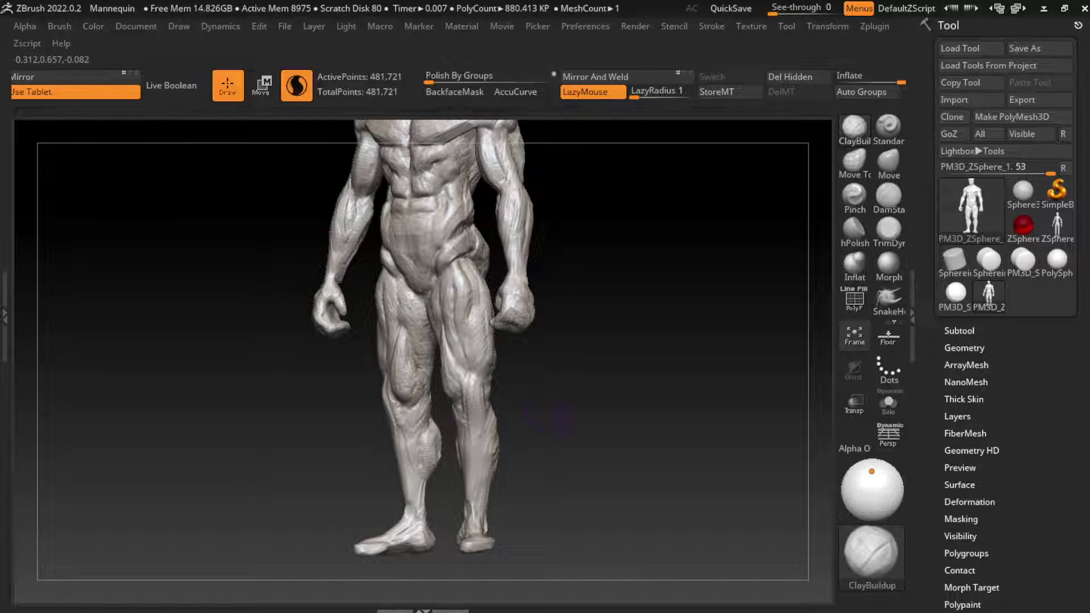
{"action": "right_click_drag", "start_coordinate": [480, 398], "coordinate": [454, 401]}
{"action": "right_click_drag", "start_coordinate": [568, 392], "coordinate": [579, 397], "text": "shift"}
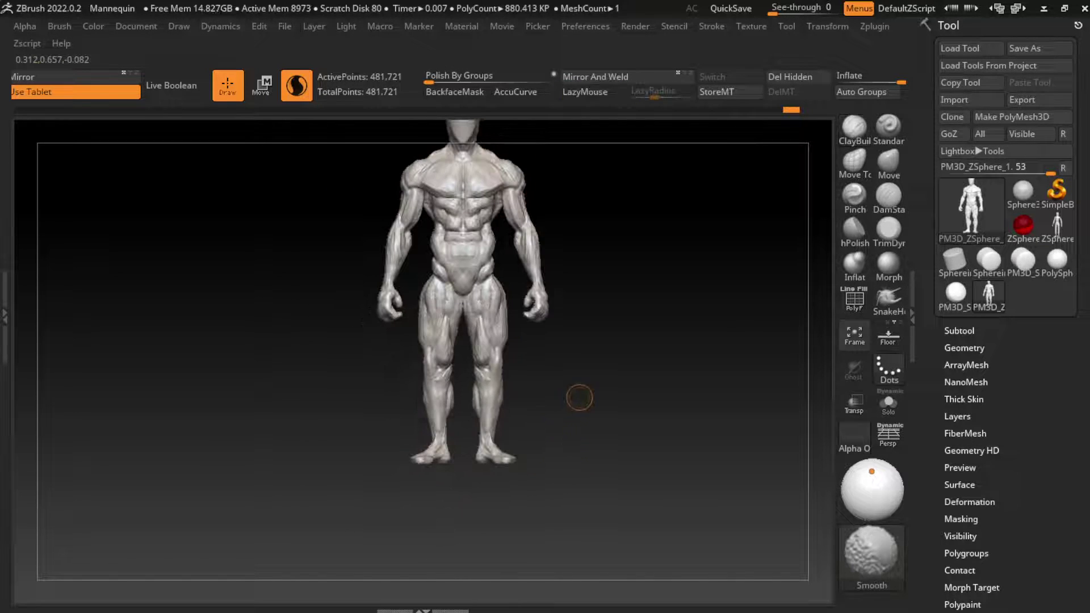
Mask the legs, invert the mask and lower the feet slightly with Transpose move
{"action": "left_click_drag", "start_coordinate": [483, 415], "coordinate": [505, 459], "text": "ctrl"}
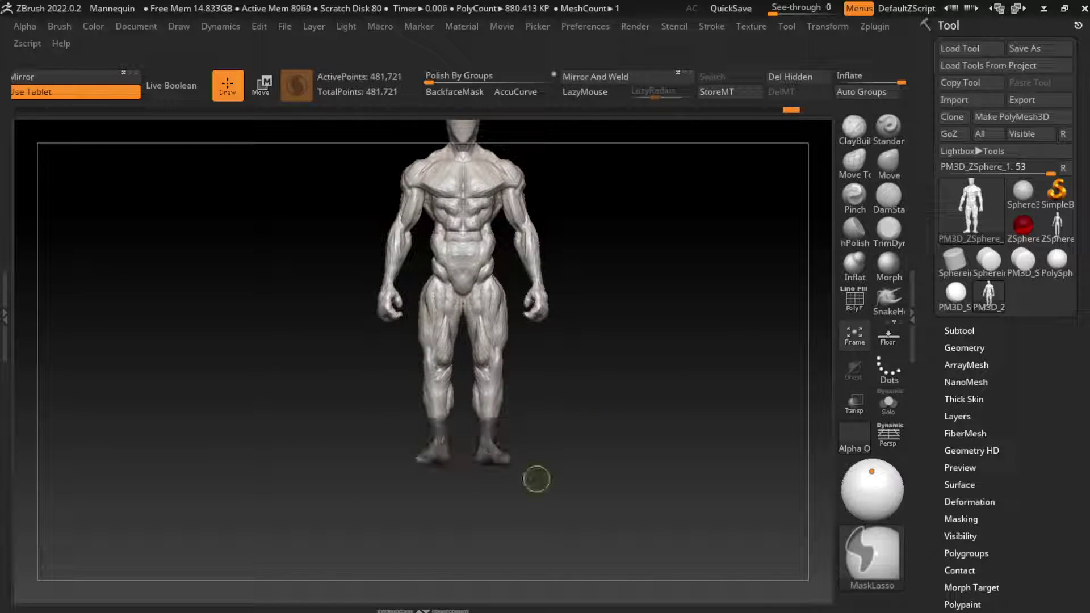
{"action": "left_click", "coordinate": [560, 378], "text": "ctrl"}
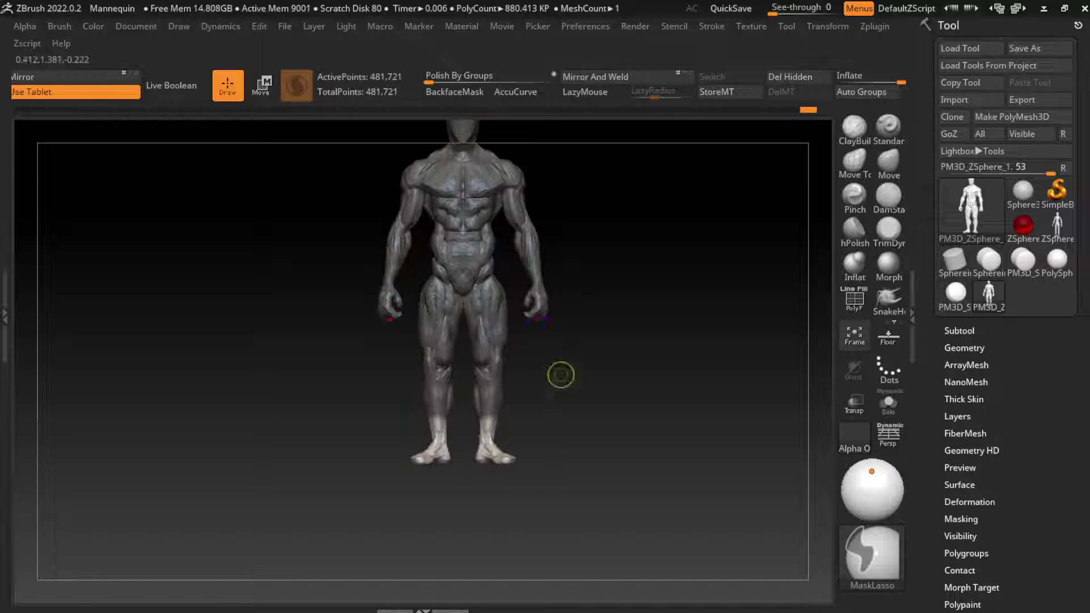
{"action": "key", "text": "w"}
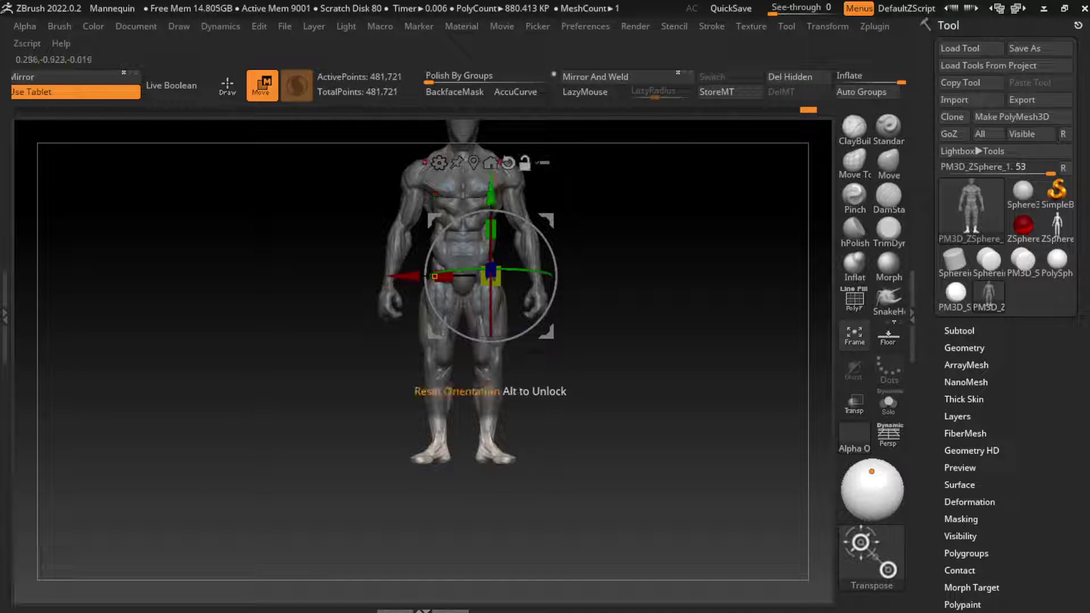
{"action": "left_click_drag", "start_coordinate": [491, 195], "coordinate": [491, 198]}
Clear the mask, return to Draw mode with ClayBuildup, and zoom in on the legs
{"action": "left_click", "coordinate": [681, 397], "text": "ctrl"}
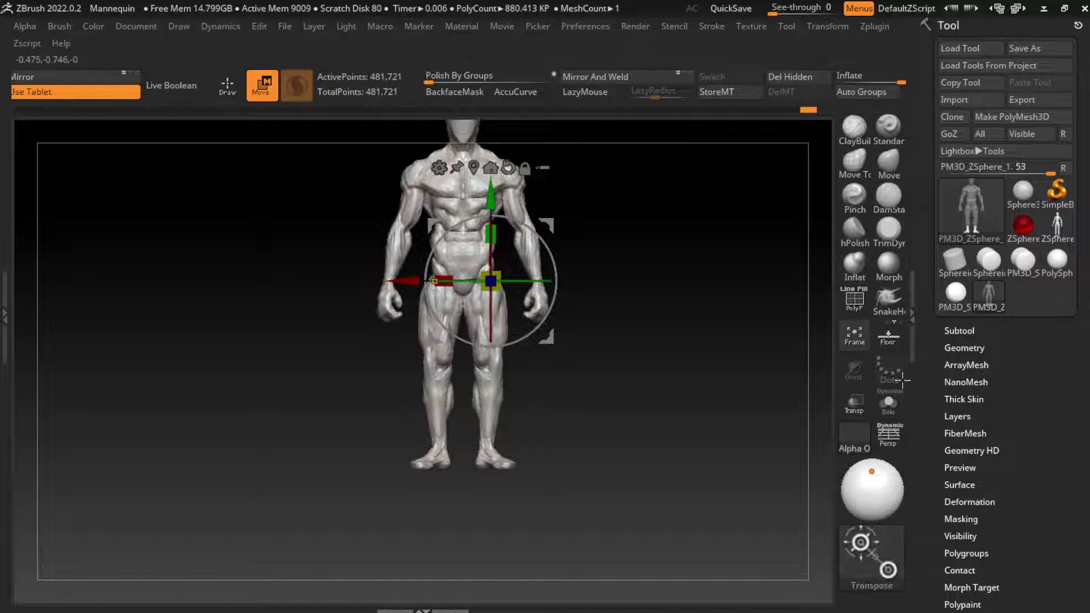
{"action": "key", "text": "q"}
{"action": "left_click_drag", "start_coordinate": [681, 340], "coordinate": [636, 341]}
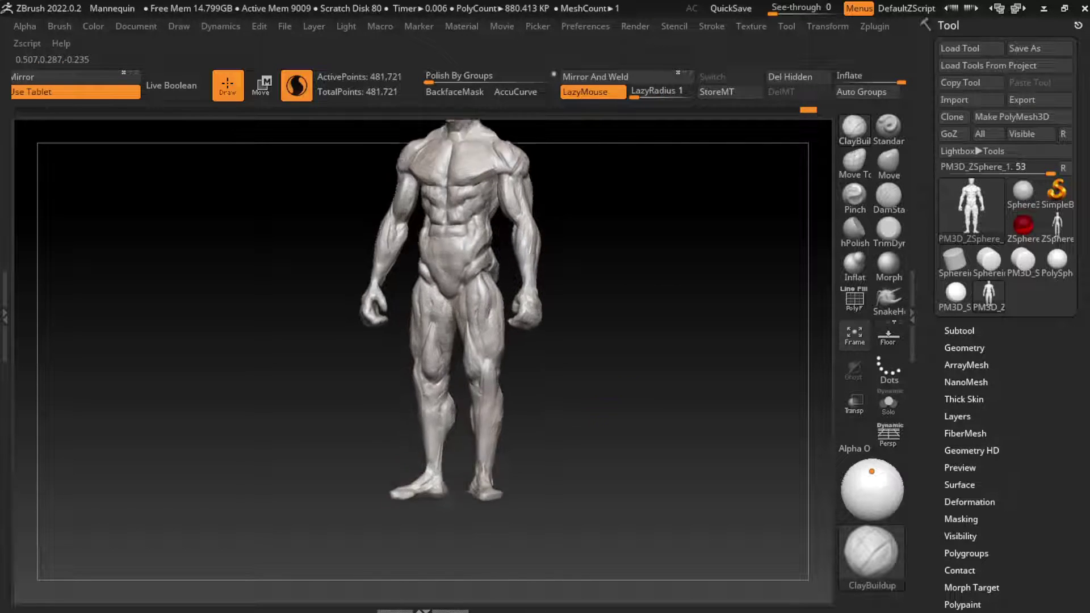
{"action": "left_click_drag", "start_coordinate": [565, 397], "coordinate": [565, 344], "text": "alt"}
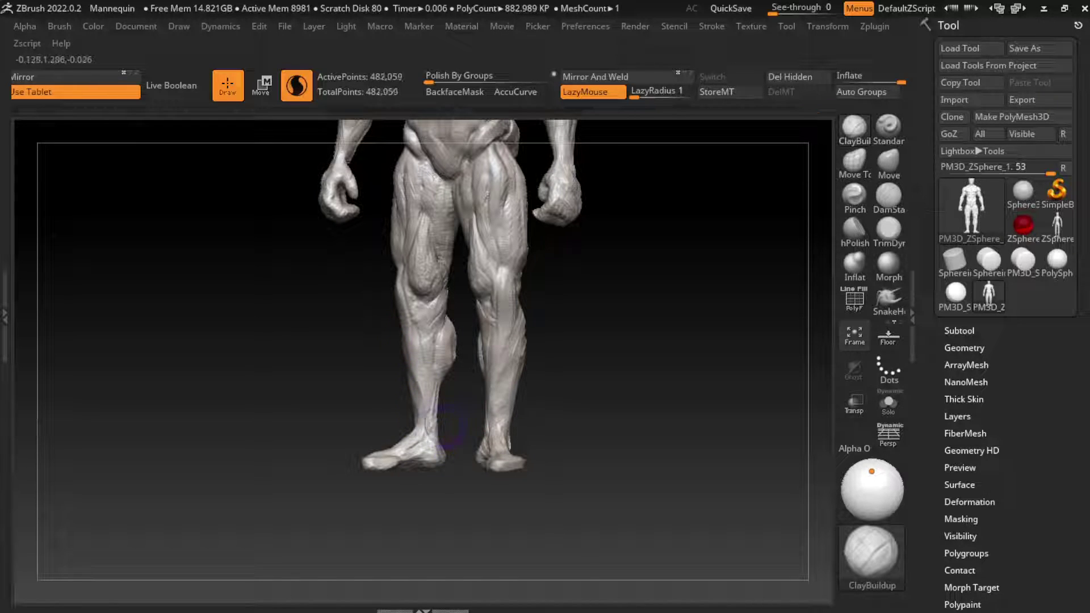
Build up the front and back of the calf muscles on the lower legs
{"action": "left_click_drag", "start_coordinate": [440, 450], "coordinate": [446, 420]}
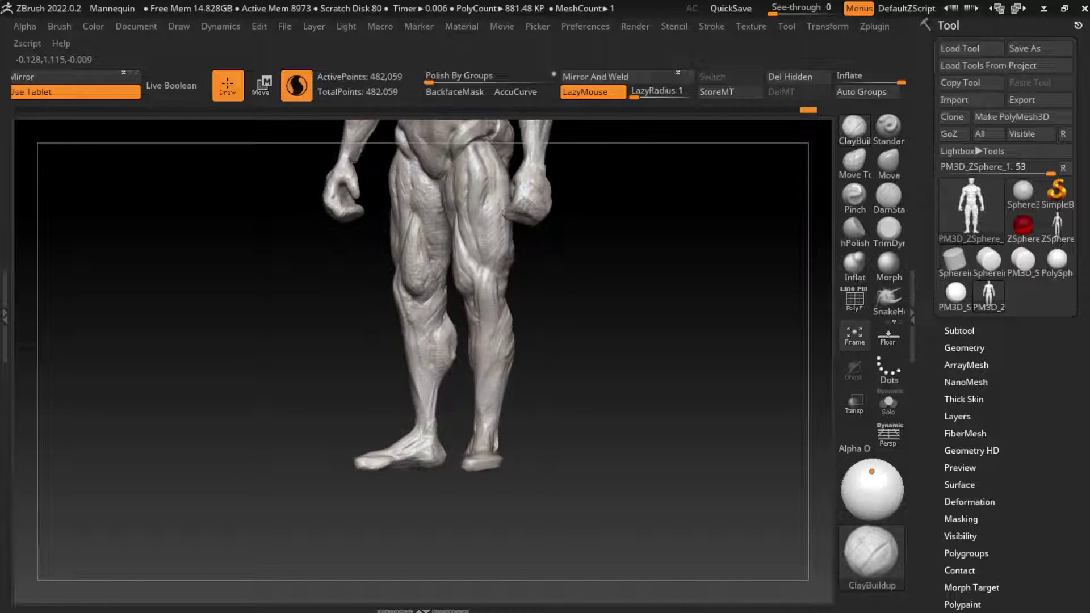
{"action": "right_click_drag", "start_coordinate": [445, 393], "coordinate": [441, 413]}
{"action": "left_click_drag", "start_coordinate": [441, 413], "coordinate": [438, 450]}
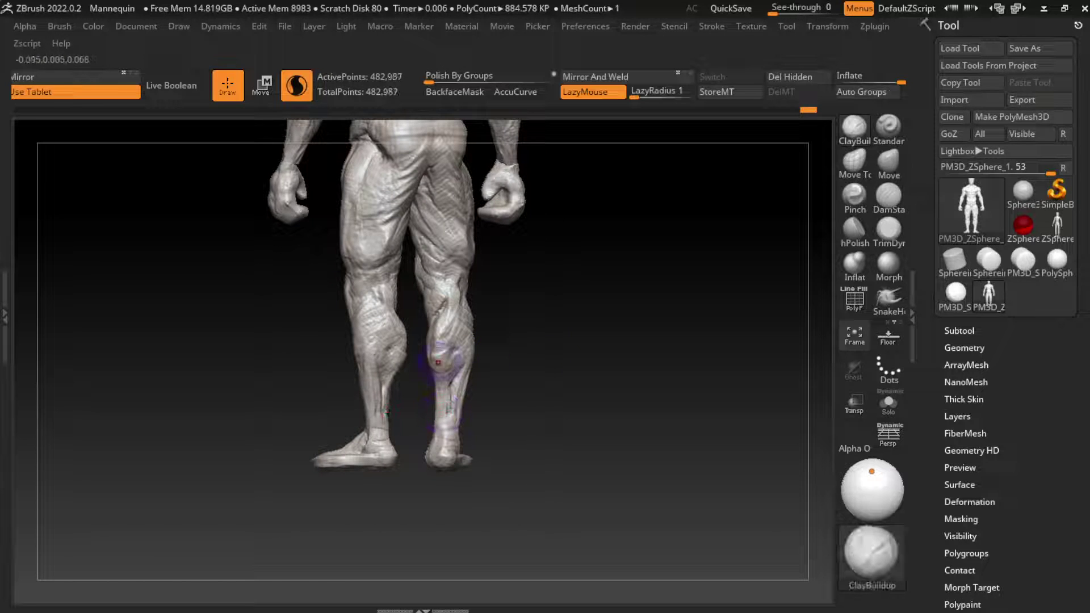
{"action": "mouse_move", "coordinate": [438, 450]}
{"action": "right_mouse_down"}
{"action": "mouse_move", "coordinate": [391, 448]}
{"action": "mouse_move", "coordinate": [602, 404]}
{"action": "right_mouse_up"}
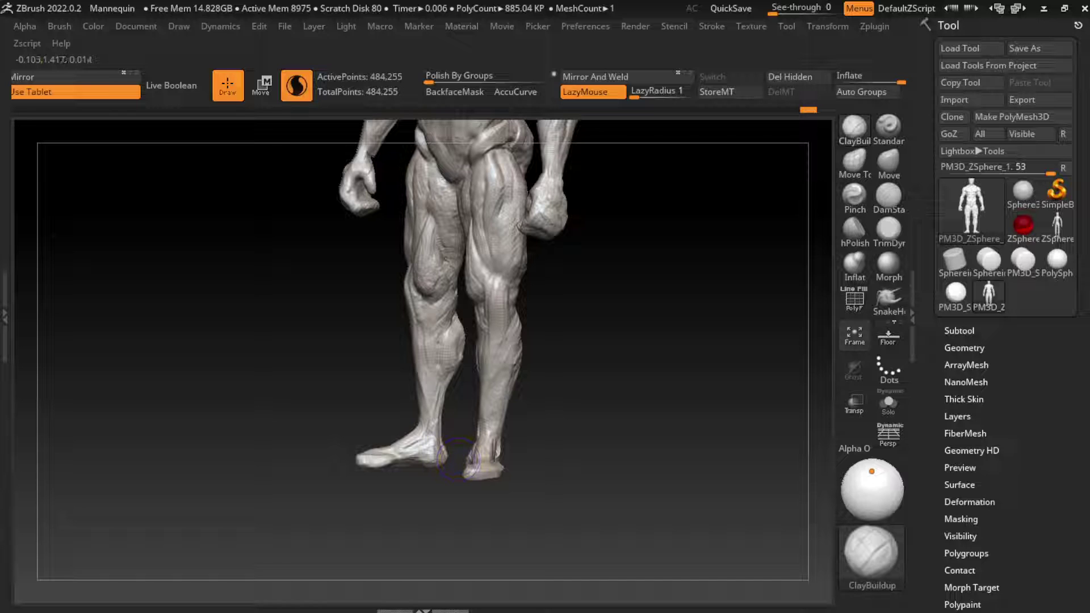
Reshape the left foot, undoing two strokes and smoothing, then check both legs from the front
{"action": "left_click_drag", "start_coordinate": [448, 471], "coordinate": [399, 449]}
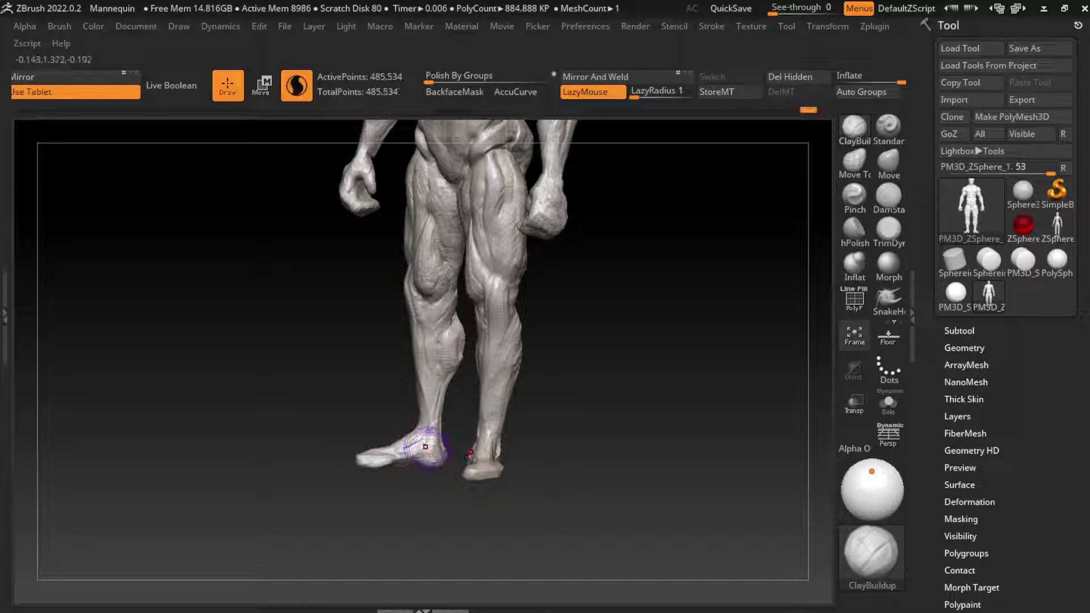
{"action": "key", "text": "ctrl+z"}
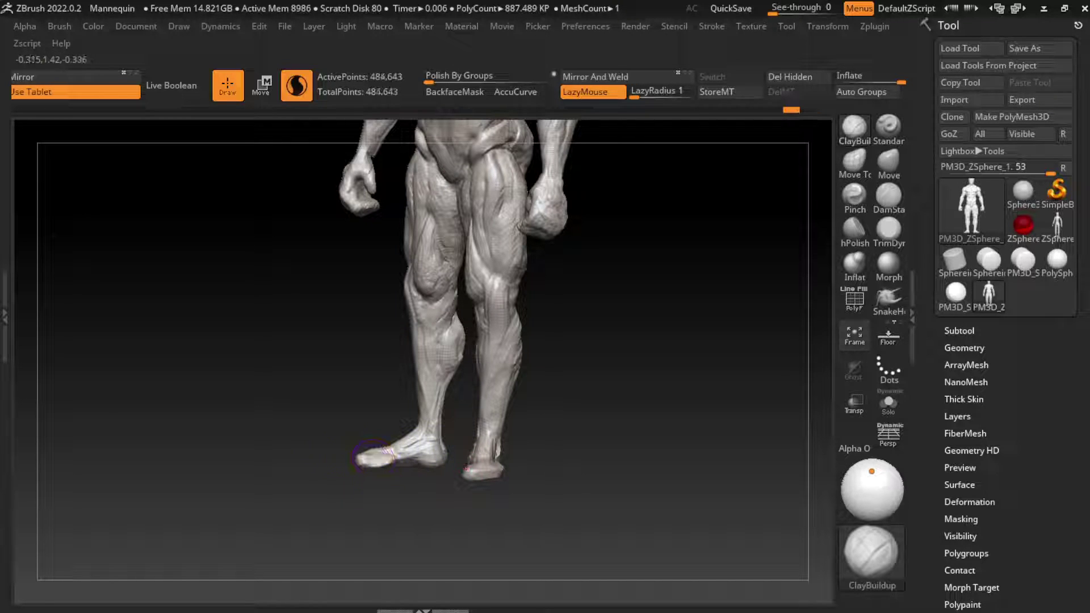
{"action": "right_click_drag", "start_coordinate": [373, 459], "coordinate": [370, 475]}
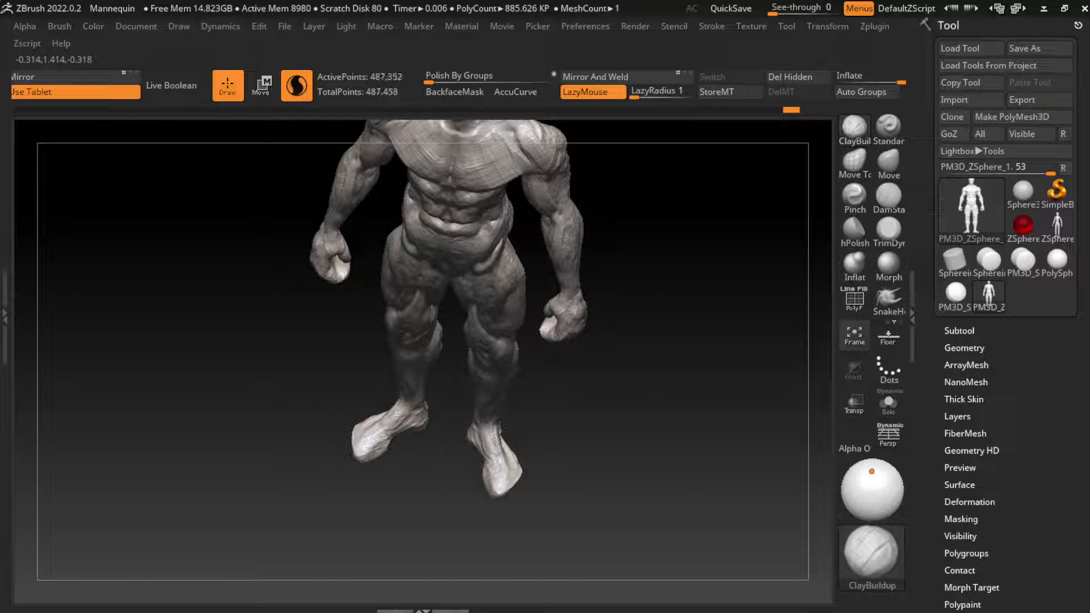
{"action": "mouse_move", "coordinate": [369, 440]}
{"action": "left_mouse_down"}
{"action": "mouse_move", "coordinate": [363, 452]}
{"action": "mouse_move", "coordinate": [369, 432]}
{"action": "left_mouse_up"}
{"action": "right_click_drag", "start_coordinate": [369, 431], "coordinate": [374, 414]}
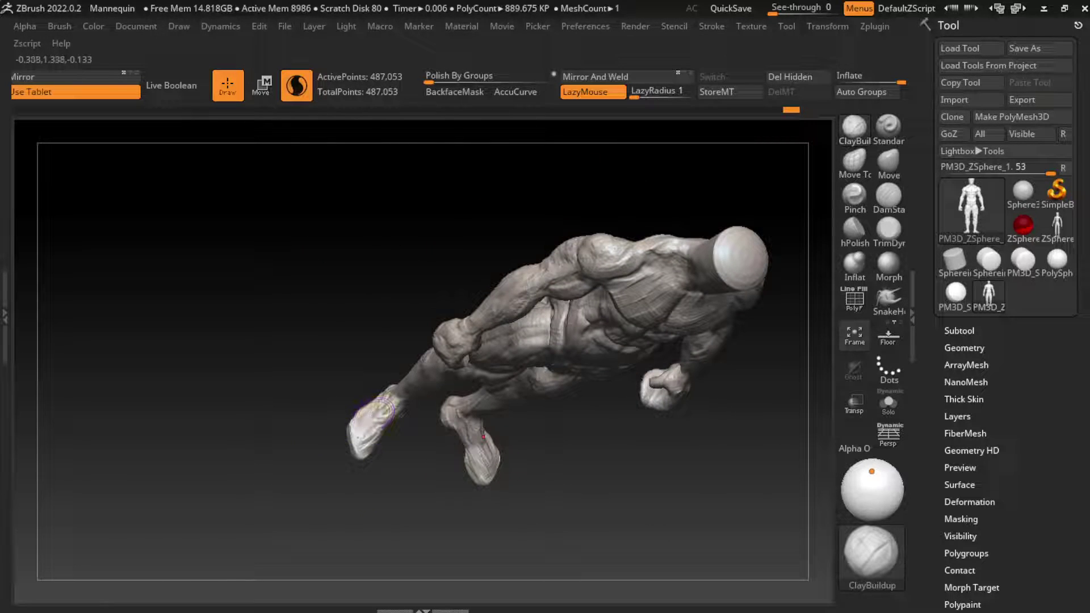
{"action": "key", "text": "ctrl+z"}
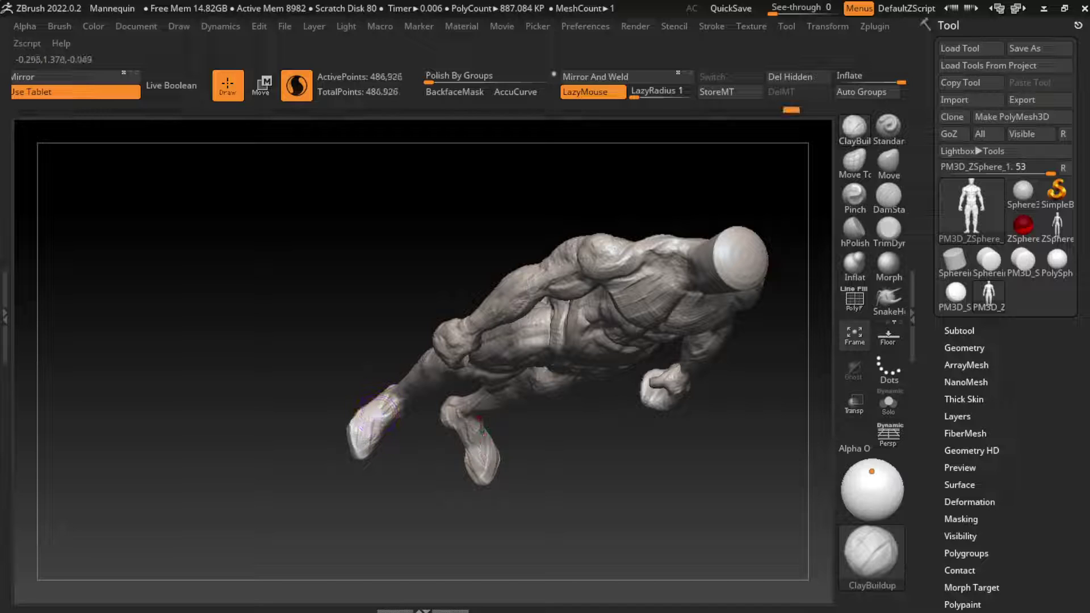
{"action": "left_click_drag", "start_coordinate": [376, 414], "coordinate": [383, 401]}
{"action": "mouse_move", "coordinate": [383, 400]}
{"action": "right_mouse_down", "text": "shift"}
{"action": "mouse_move", "coordinate": [613, 446]}
{"action": "mouse_move", "coordinate": [518, 414]}
{"action": "right_mouse_up", "text": "shift"}
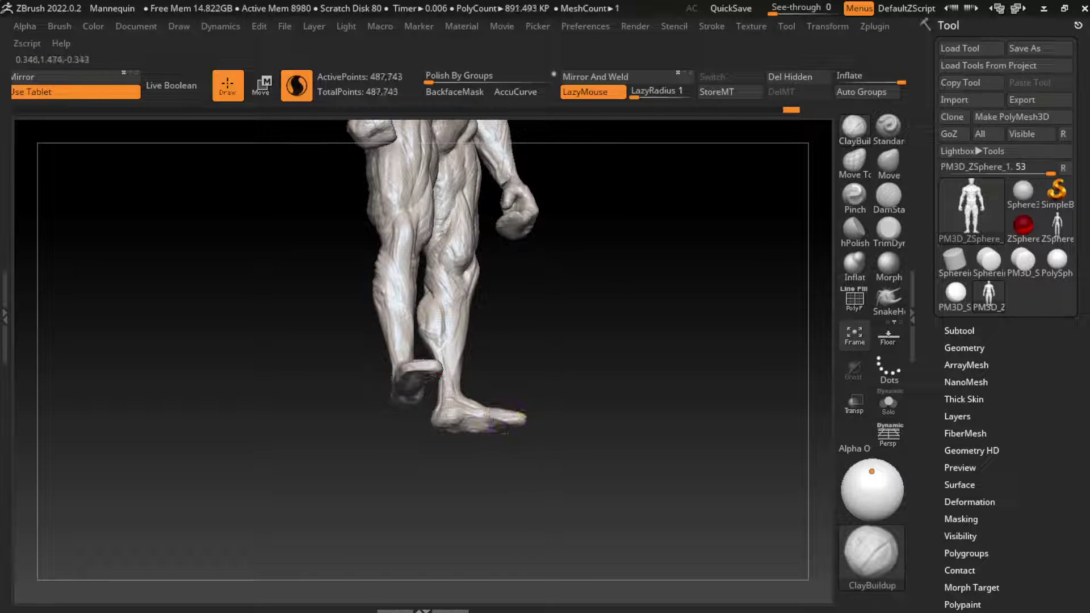
{"action": "mouse_move", "coordinate": [524, 446]}
{"action": "right_mouse_down", "text": "alt"}
{"action": "mouse_move", "coordinate": [524, 420]}
{"action": "mouse_move", "coordinate": [537, 423]}
{"action": "right_mouse_up", "text": "alt"}
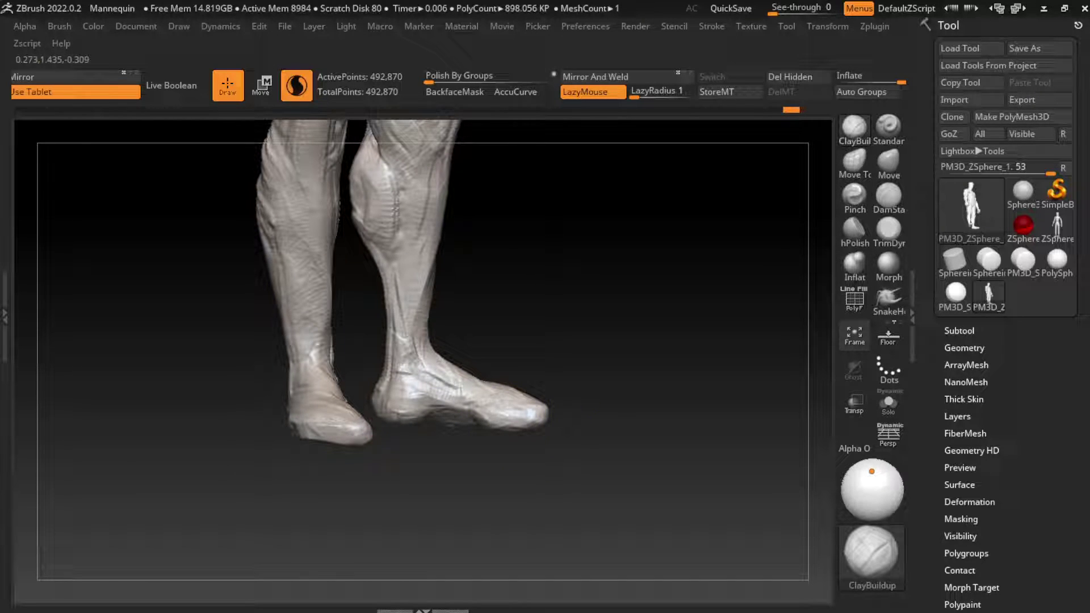
{"action": "right_click_drag", "start_coordinate": [514, 404], "coordinate": [647, 417]}
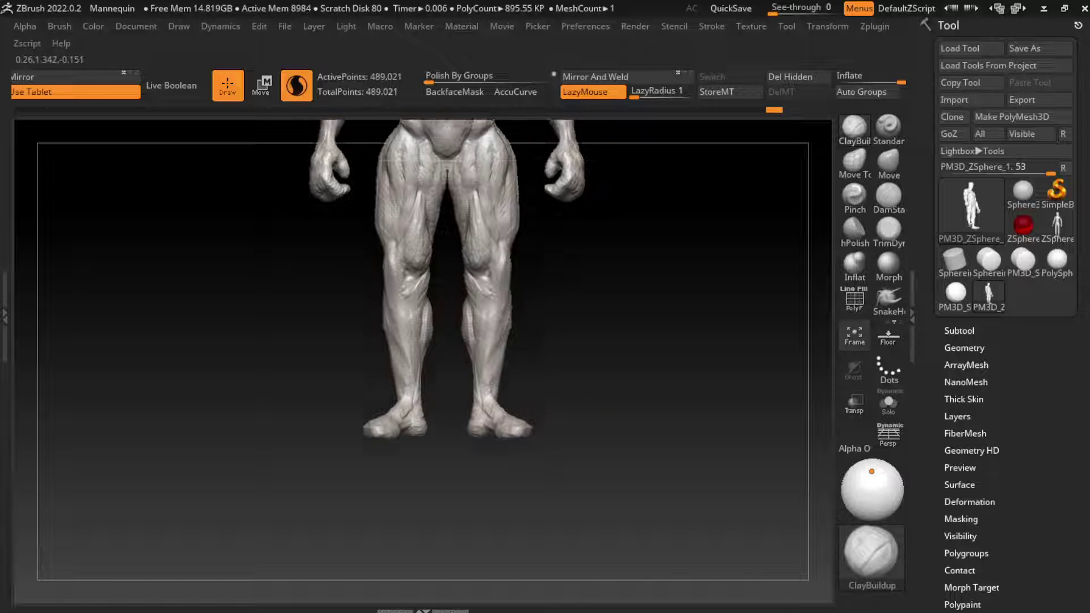
{"action": "mouse_move", "coordinate": [436, 488]}
{"action": "right_mouse_down"}
{"action": "mouse_move", "coordinate": [416, 522]}
{"action": "mouse_move", "coordinate": [421, 506]}
{"action": "right_mouse_up"}
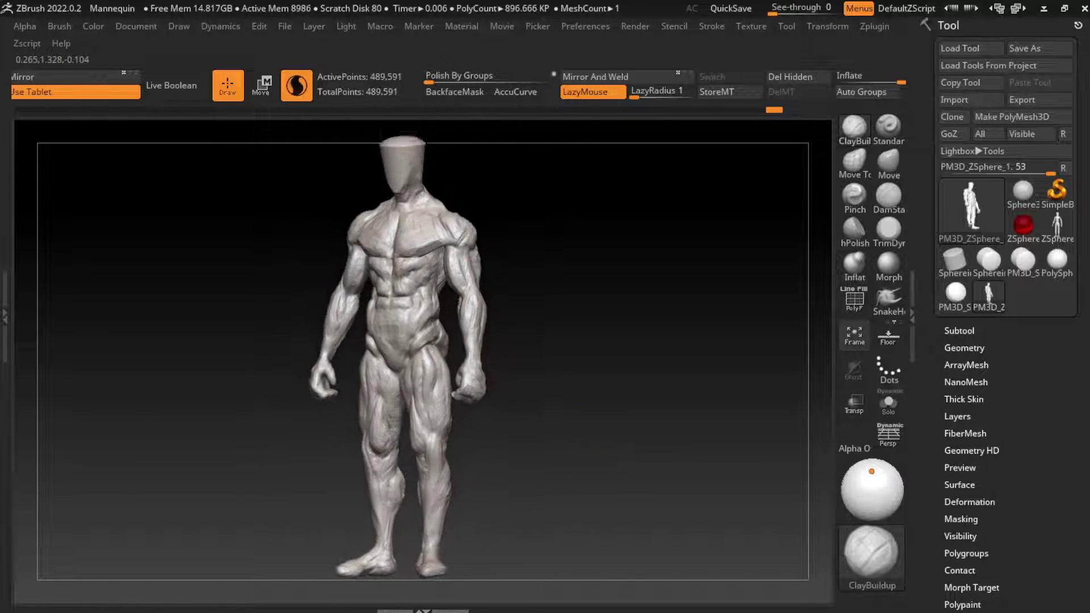
Build up the hip muscle with clay strokes from side and three-quarter views
{"action": "right_click_drag", "start_coordinate": [603, 295], "coordinate": [604, 351], "text": "alt"}
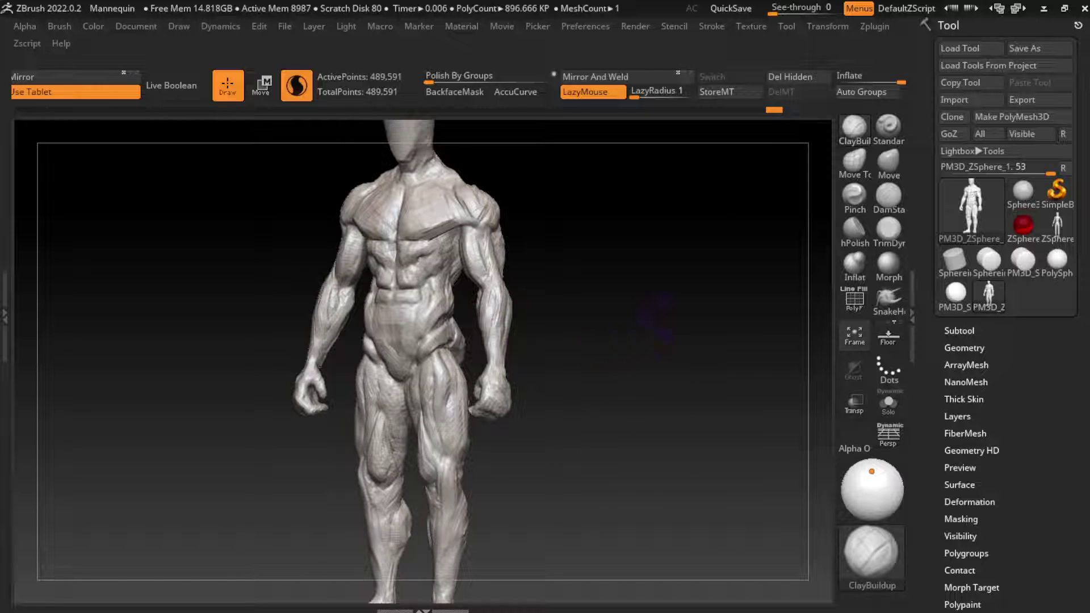
{"action": "right_click_drag", "start_coordinate": [653, 321], "coordinate": [404, 369]}
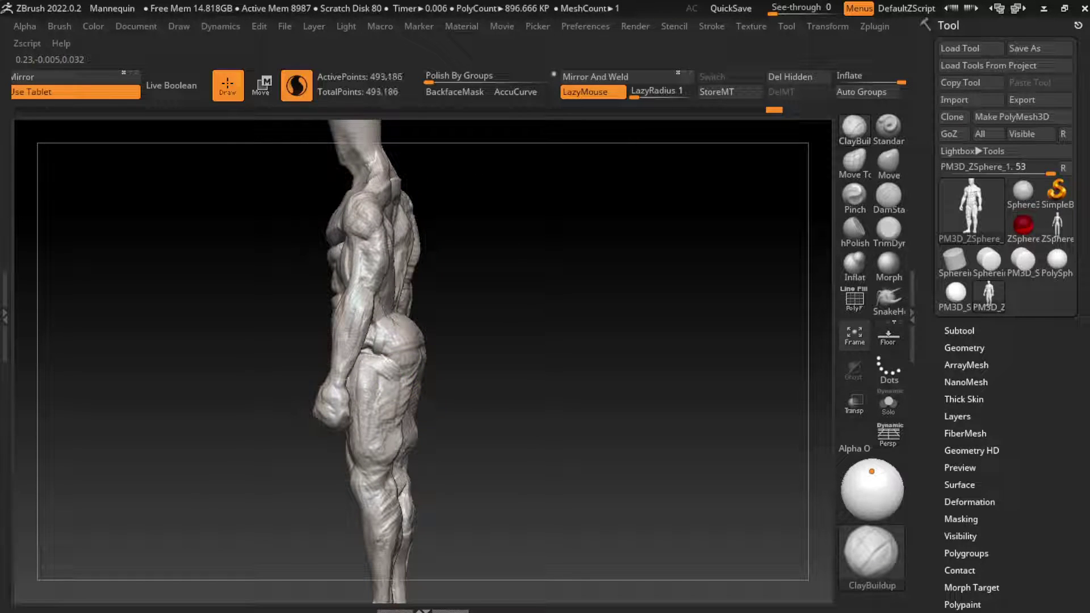
{"action": "left_click_drag", "start_coordinate": [375, 369], "coordinate": [397, 380]}
{"action": "right_click_drag", "start_coordinate": [380, 398], "coordinate": [545, 417]}
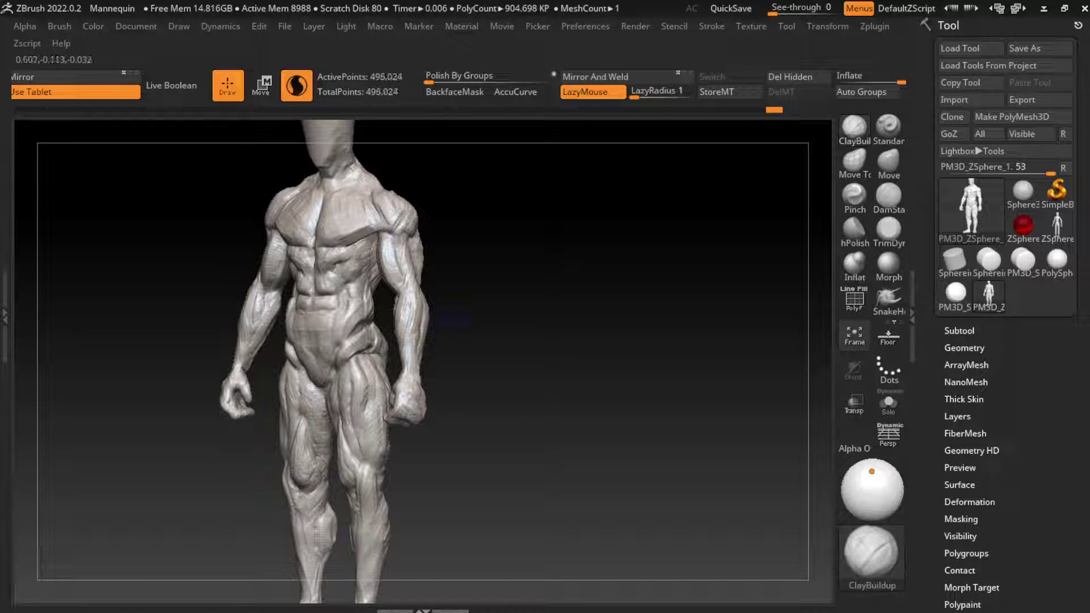
{"action": "left_click_drag", "start_coordinate": [372, 318], "coordinate": [379, 338]}
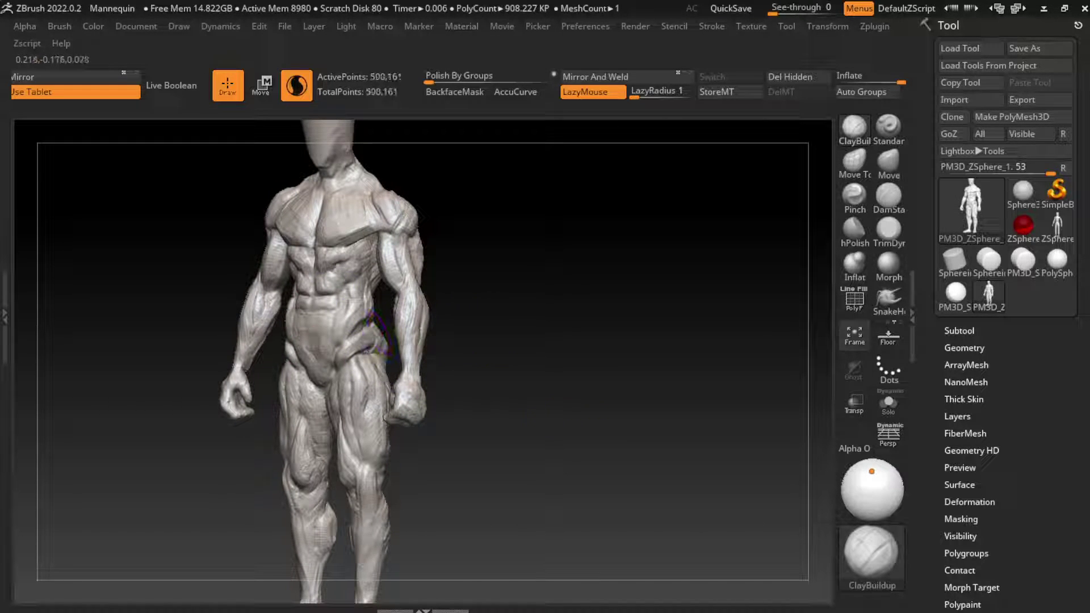
{"action": "mouse_move", "coordinate": [385, 418]}
{"action": "left_mouse_down"}
{"action": "mouse_move", "coordinate": [387, 341]}
{"action": "mouse_move", "coordinate": [362, 345]}
{"action": "mouse_move", "coordinate": [361, 356]}
{"action": "mouse_move", "coordinate": [381, 349]}
{"action": "mouse_move", "coordinate": [374, 321]}
{"action": "mouse_move", "coordinate": [401, 307]}
{"action": "left_mouse_up"}
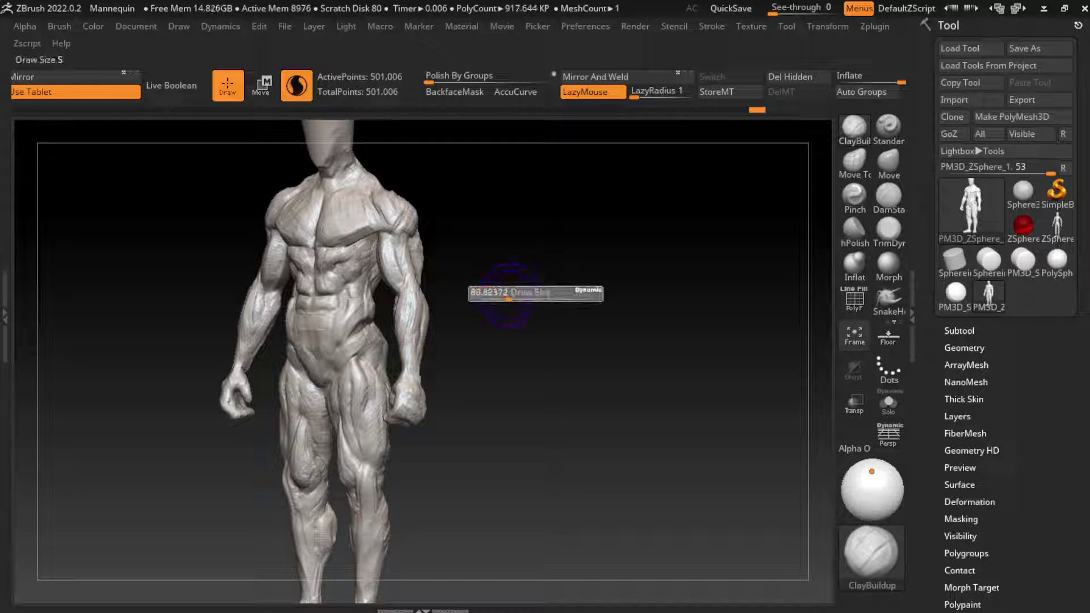
{"action": "left_click_drag", "start_coordinate": [503, 293], "coordinate": [431, 295]}
Set Draw Size to about 67.8, return to ClayBuildup, and build up the left flank
{"action": "left_click", "coordinate": [888, 162]}
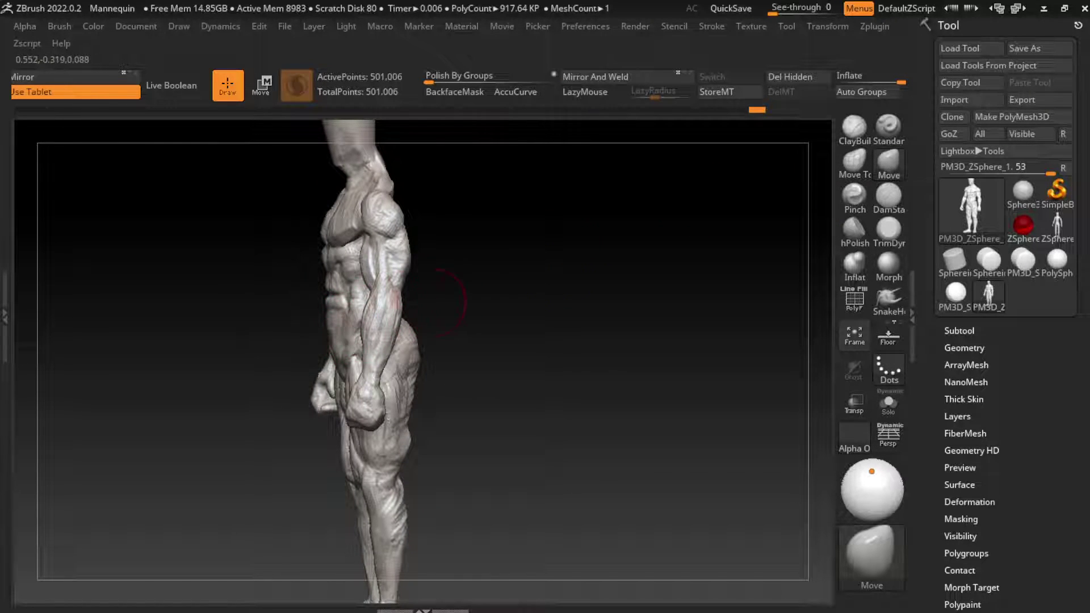
{"action": "left_click_drag", "start_coordinate": [581, 300], "coordinate": [548, 261]}
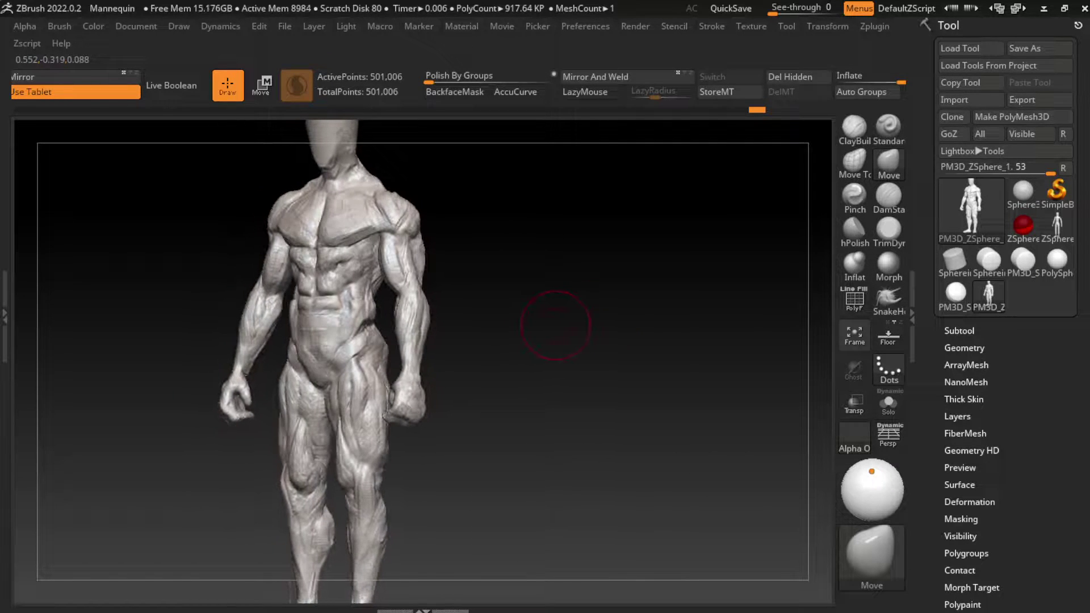
{"action": "key", "text": "s"}
{"action": "left_click_drag", "start_coordinate": [549, 334], "coordinate": [528, 335]}
{"action": "key", "text": "b"}
{"action": "key", "text": "c"}
{"action": "key", "text": "b"}
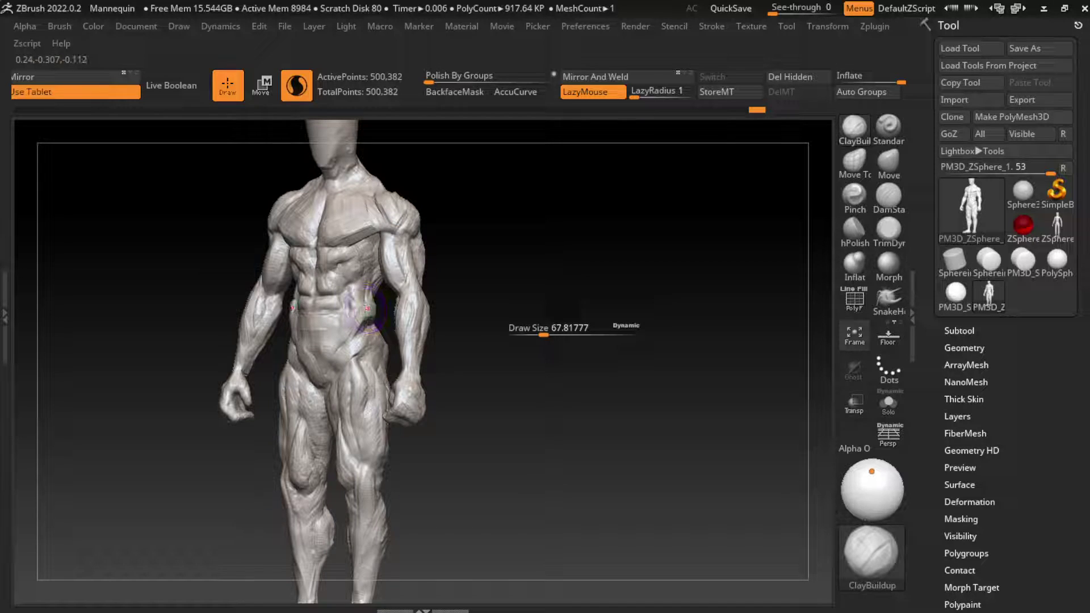
{"action": "mouse_move", "coordinate": [368, 309]}
{"action": "left_mouse_down"}
{"action": "mouse_move", "coordinate": [386, 279]}
{"action": "mouse_move", "coordinate": [374, 284]}
{"action": "left_mouse_up"}
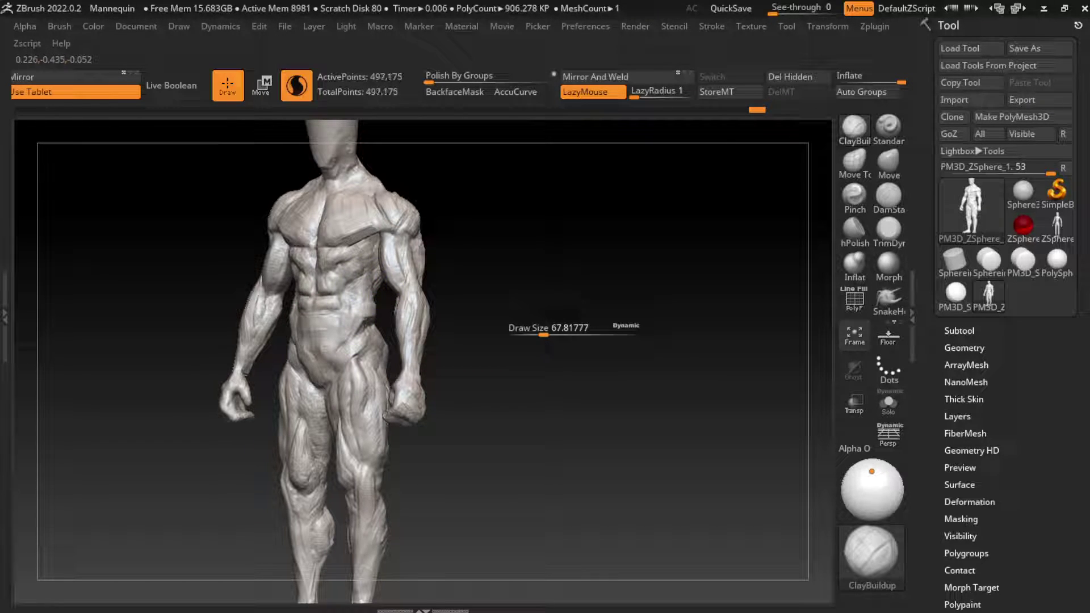
{"action": "mouse_move", "coordinate": [362, 247]}
{"action": "left_mouse_down"}
{"action": "mouse_move", "coordinate": [368, 322]}
{"action": "mouse_move", "coordinate": [464, 309]}
{"action": "mouse_move", "coordinate": [375, 321]}
{"action": "mouse_move", "coordinate": [423, 315]}
{"action": "left_mouse_up"}
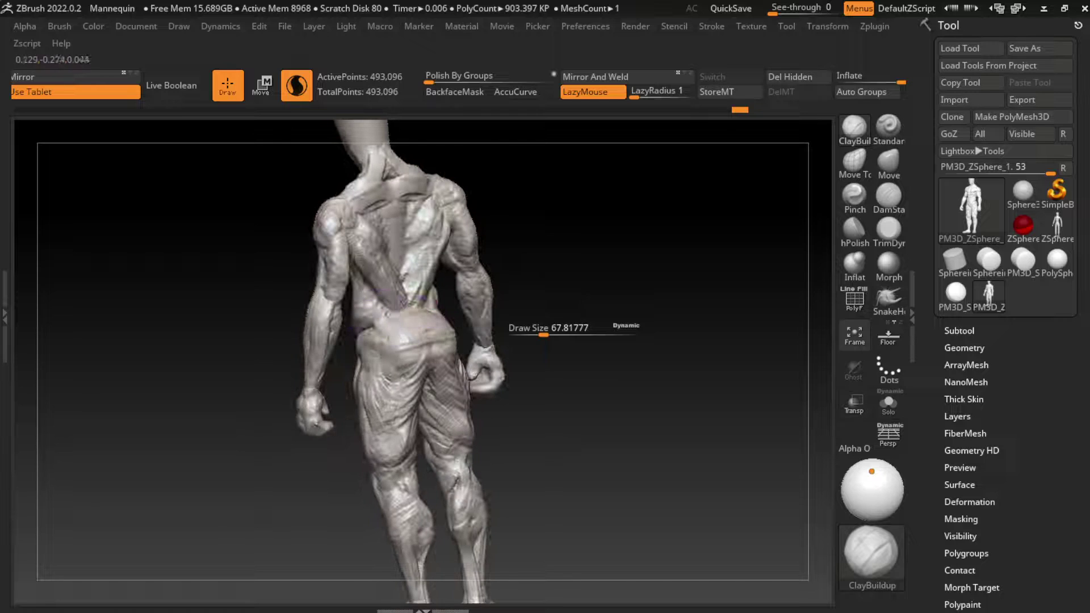
Carve DamStandard creases along the abdomen, hip and thigh, then return to ClayBuildup
{"action": "left_click_drag", "start_coordinate": [545, 347], "coordinate": [485, 353]}
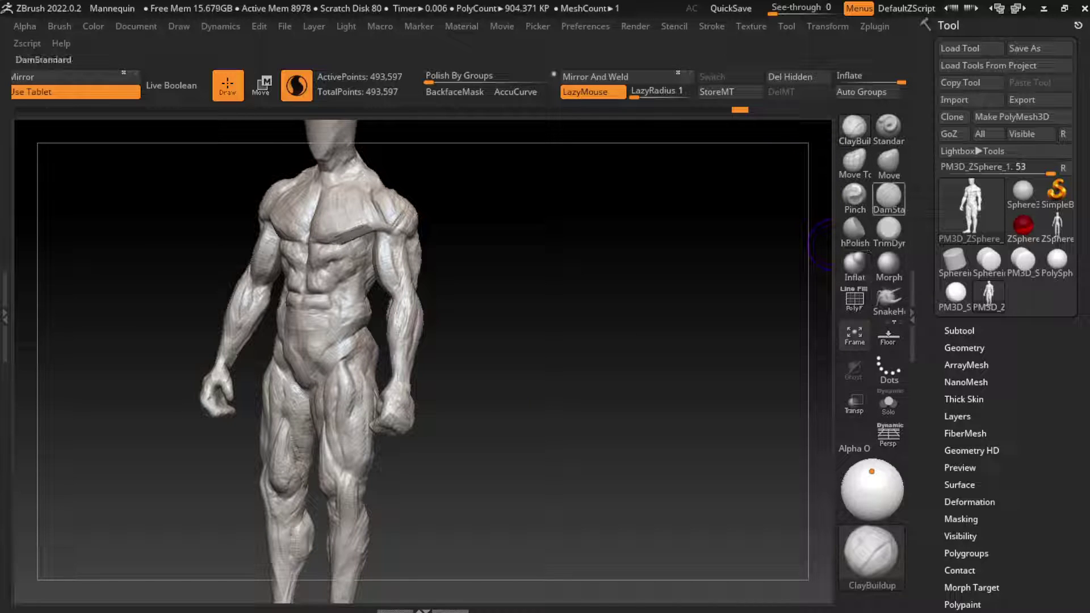
{"action": "left_click", "coordinate": [888, 196]}
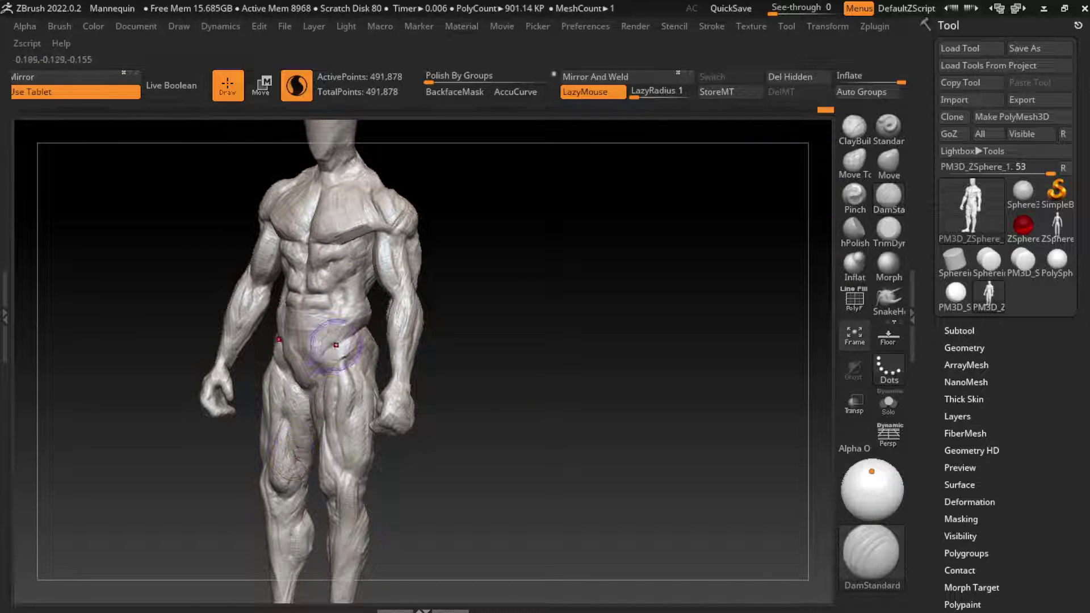
{"action": "left_click_drag", "start_coordinate": [332, 372], "coordinate": [336, 301]}
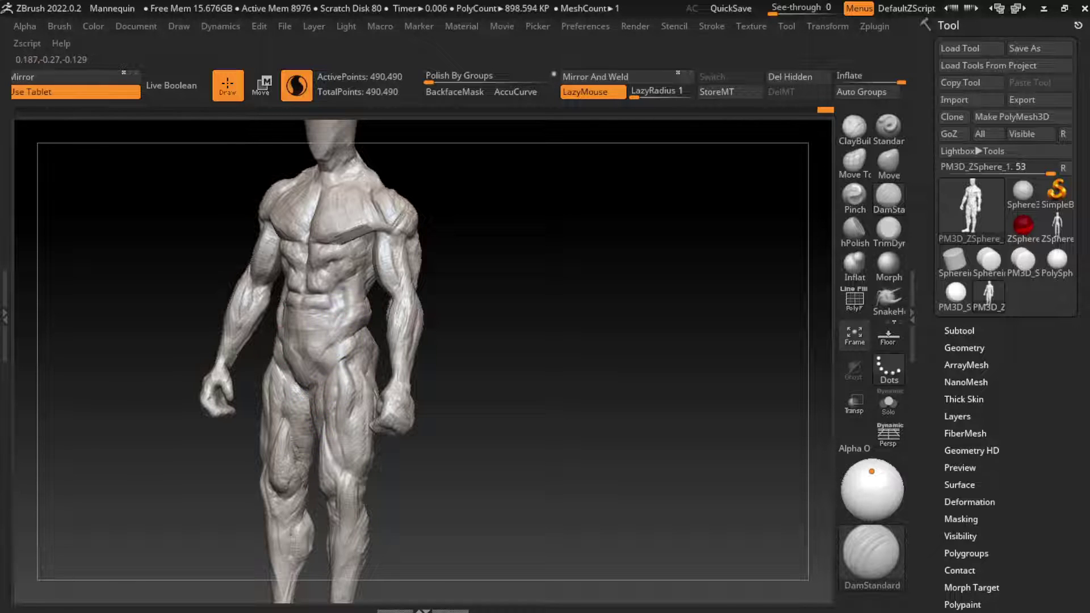
{"action": "left_click_drag", "start_coordinate": [323, 392], "coordinate": [309, 352]}
{"action": "left_click_drag", "start_coordinate": [403, 286], "coordinate": [403, 329]}
{"action": "key", "text": "b"}
{"action": "key", "text": "c"}
{"action": "key", "text": "b"}
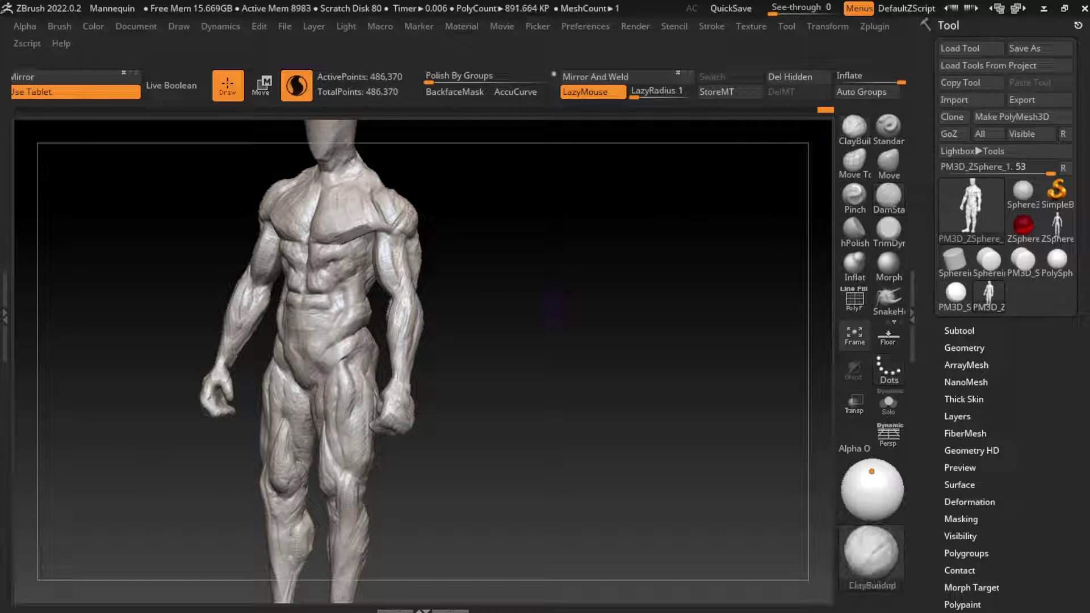
Add clay to the abdomen side, upper back and spine, ending in front view
{"action": "mouse_move", "coordinate": [340, 295]}
{"action": "left_mouse_down"}
{"action": "mouse_move", "coordinate": [355, 320]}
{"action": "mouse_move", "coordinate": [348, 329]}
{"action": "left_mouse_up"}
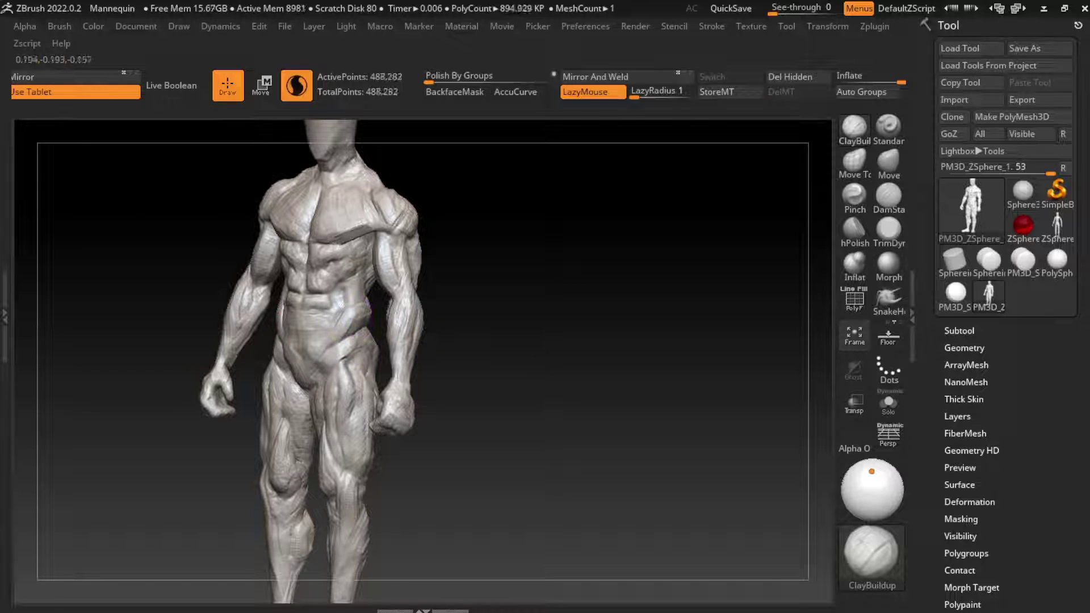
{"action": "left_click_drag", "start_coordinate": [355, 273], "coordinate": [365, 244]}
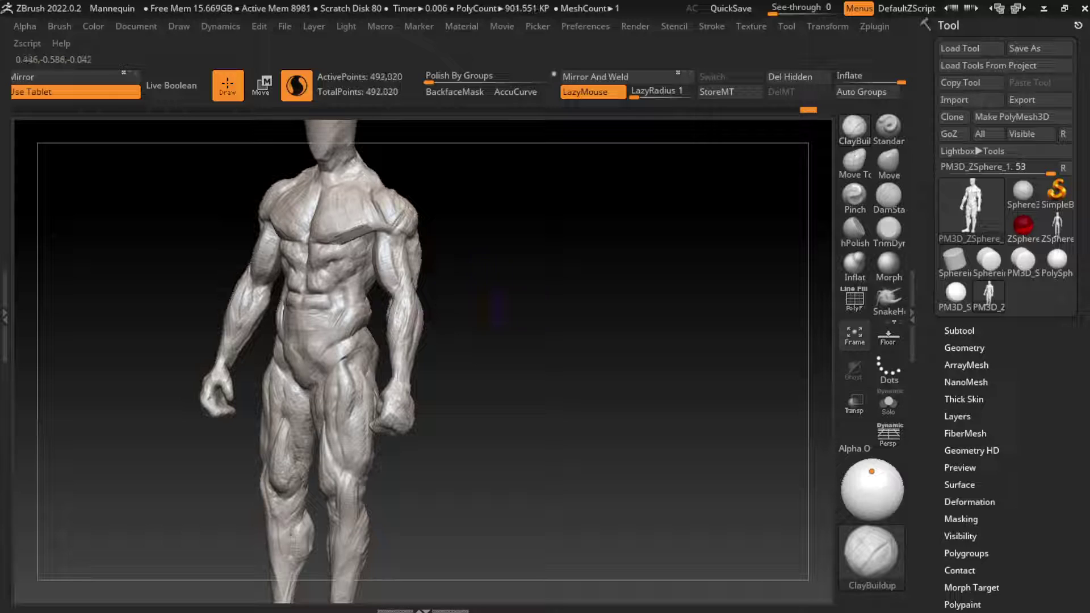
{"action": "mouse_move", "coordinate": [494, 301]}
{"action": "left_mouse_down"}
{"action": "mouse_move", "coordinate": [528, 278]}
{"action": "mouse_move", "coordinate": [398, 244]}
{"action": "mouse_move", "coordinate": [374, 250]}
{"action": "mouse_move", "coordinate": [374, 295]}
{"action": "left_mouse_up"}
{"action": "left_click_drag", "start_coordinate": [377, 205], "coordinate": [380, 250]}
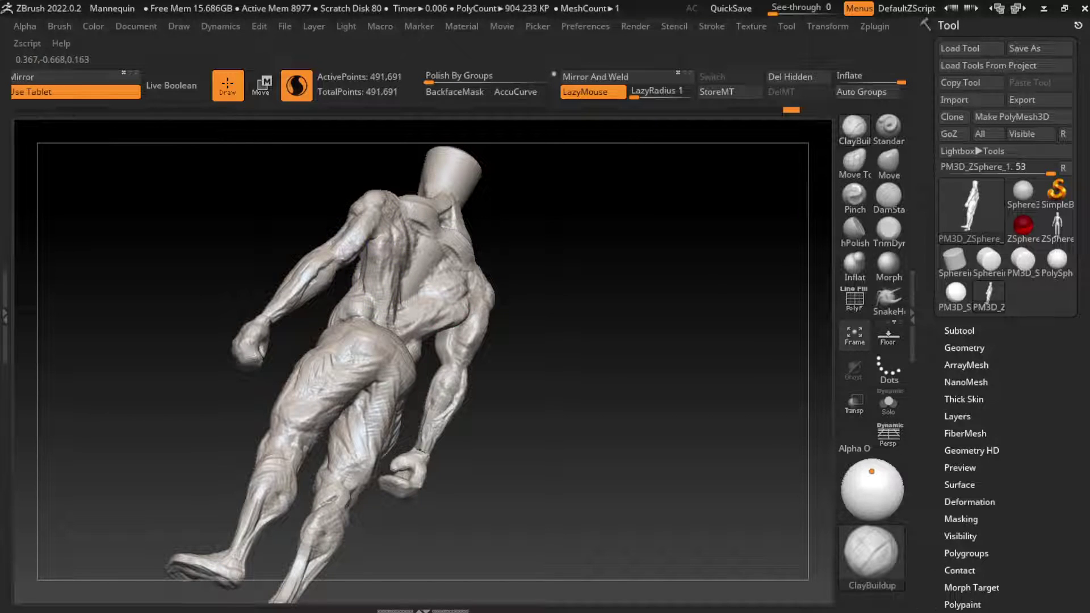
{"action": "mouse_move", "coordinate": [467, 321]}
{"action": "left_mouse_down"}
{"action": "mouse_move", "coordinate": [580, 251]}
{"action": "mouse_move", "coordinate": [516, 309]}
{"action": "left_mouse_up"}
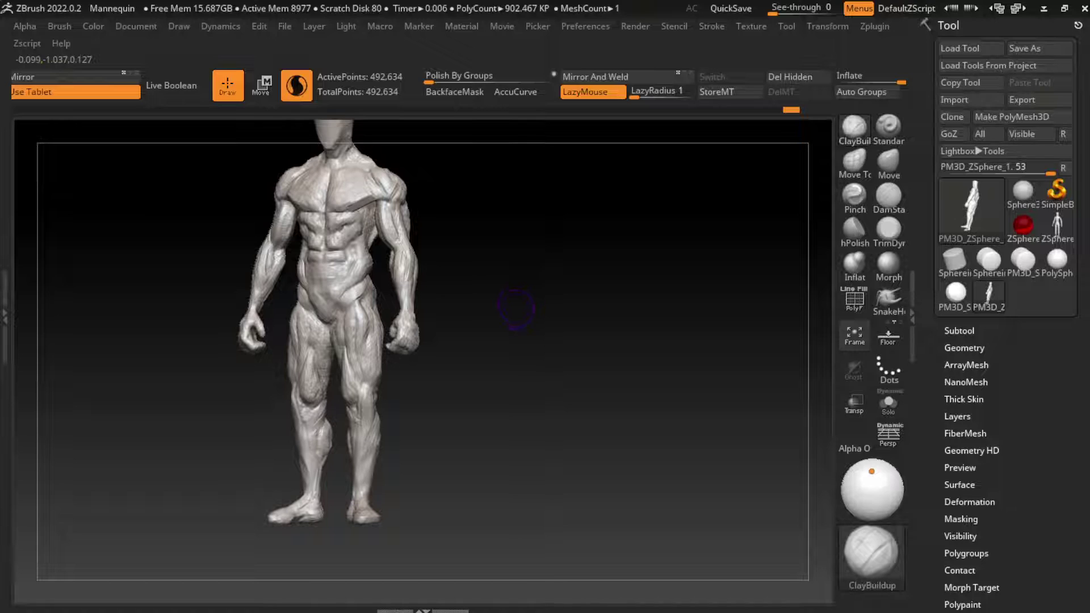
Select the Move brush, inspect the figure close up from the side, then return to ClayBuildup with LazyMouse
{"action": "left_click_drag", "start_coordinate": [518, 304], "coordinate": [530, 298]}
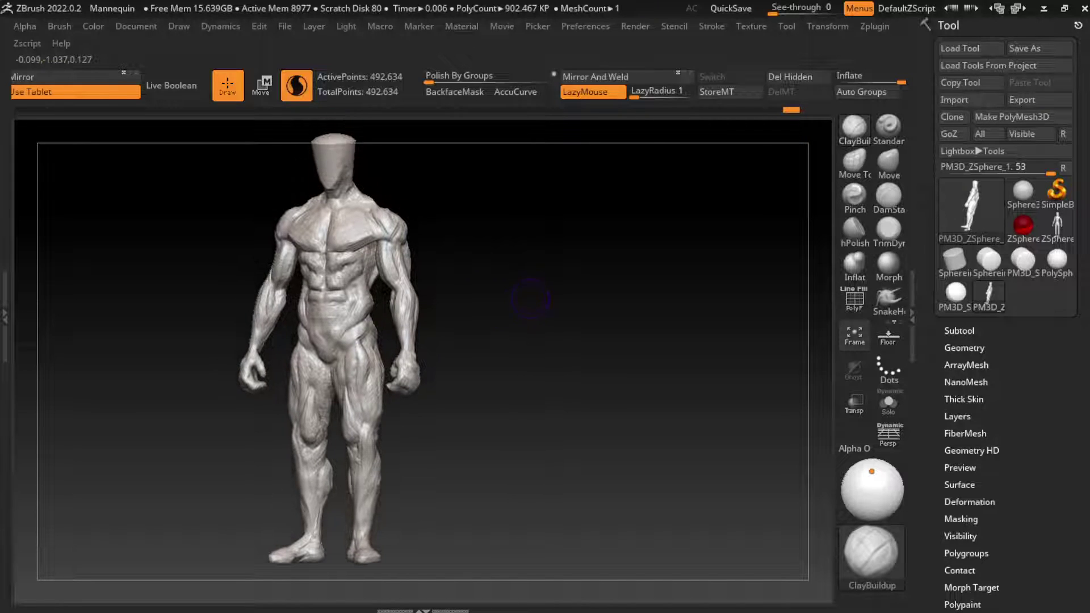
{"action": "left_click", "coordinate": [888, 162]}
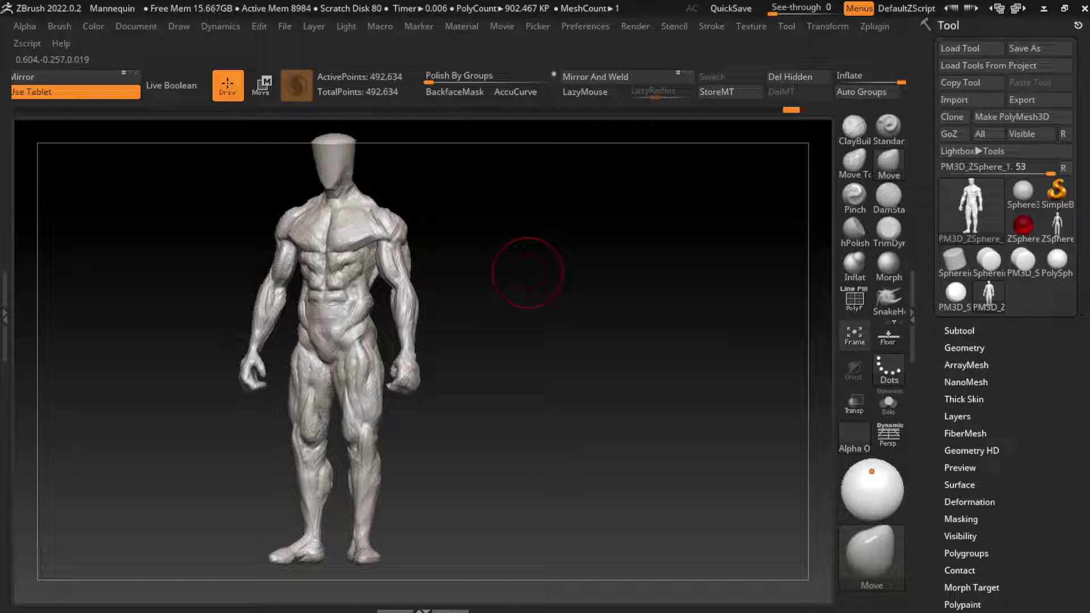
{"action": "mouse_move", "coordinate": [525, 274]}
{"action": "left_mouse_down", "text": "shift"}
{"action": "mouse_move", "coordinate": [435, 281]}
{"action": "mouse_move", "coordinate": [548, 304]}
{"action": "left_mouse_up", "text": "shift"}
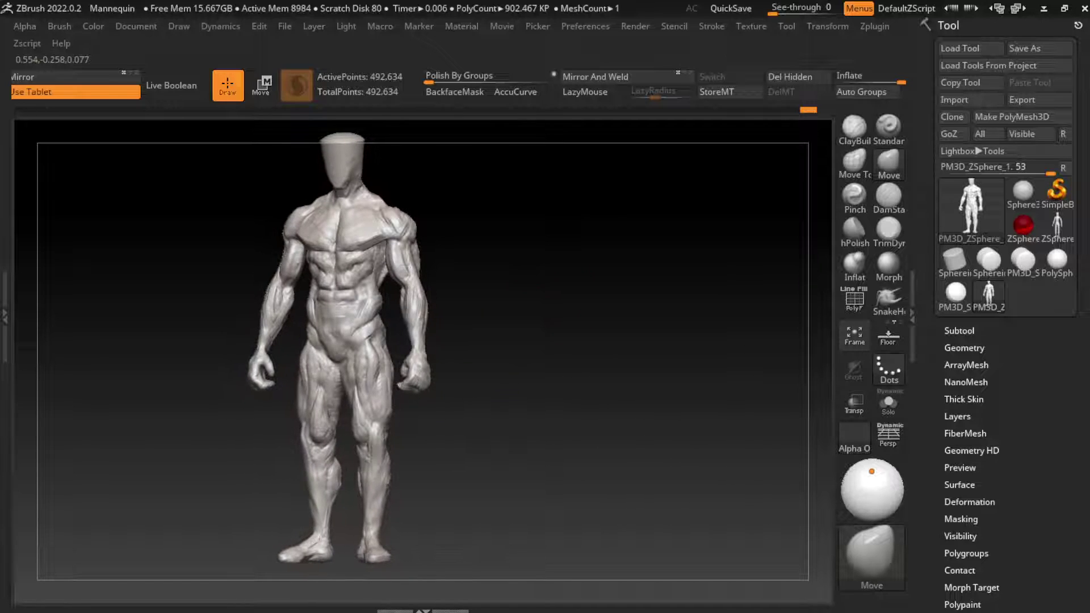
{"action": "left_click_drag", "start_coordinate": [527, 341], "coordinate": [511, 342], "text": "alt"}
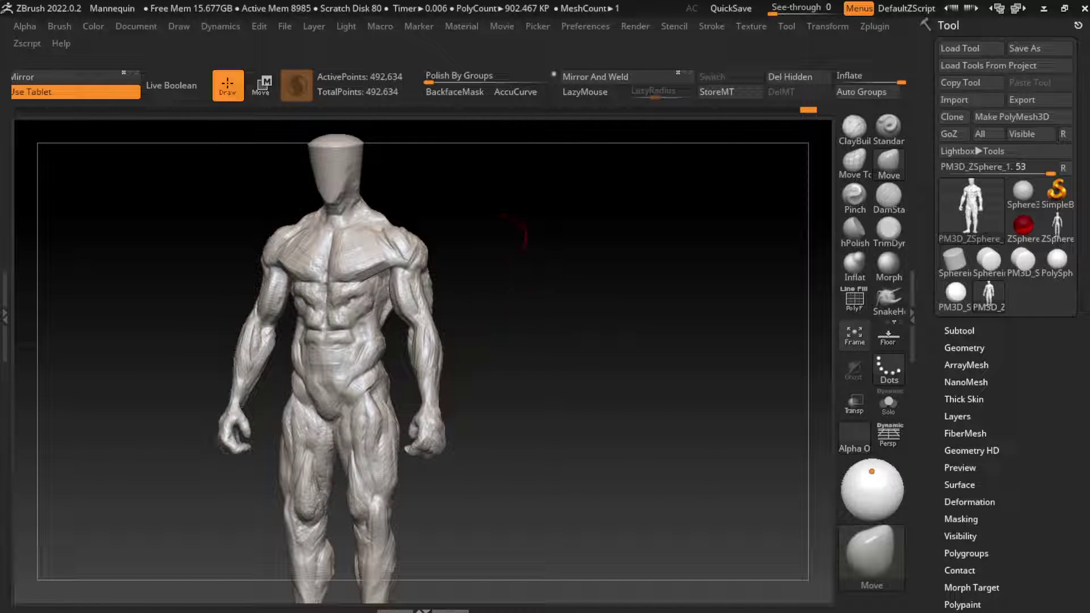
{"action": "mouse_move", "coordinate": [518, 236]}
{"action": "left_mouse_down", "text": "alt"}
{"action": "mouse_move", "coordinate": [556, 229]}
{"action": "mouse_move", "coordinate": [535, 280]}
{"action": "mouse_move", "coordinate": [401, 328]}
{"action": "mouse_move", "coordinate": [406, 317]}
{"action": "mouse_move", "coordinate": [420, 319]}
{"action": "mouse_move", "coordinate": [414, 330]}
{"action": "left_mouse_up", "text": "alt"}
{"action": "key", "text": "b"}
{"action": "key", "text": "c"}
{"action": "key", "text": "b"}
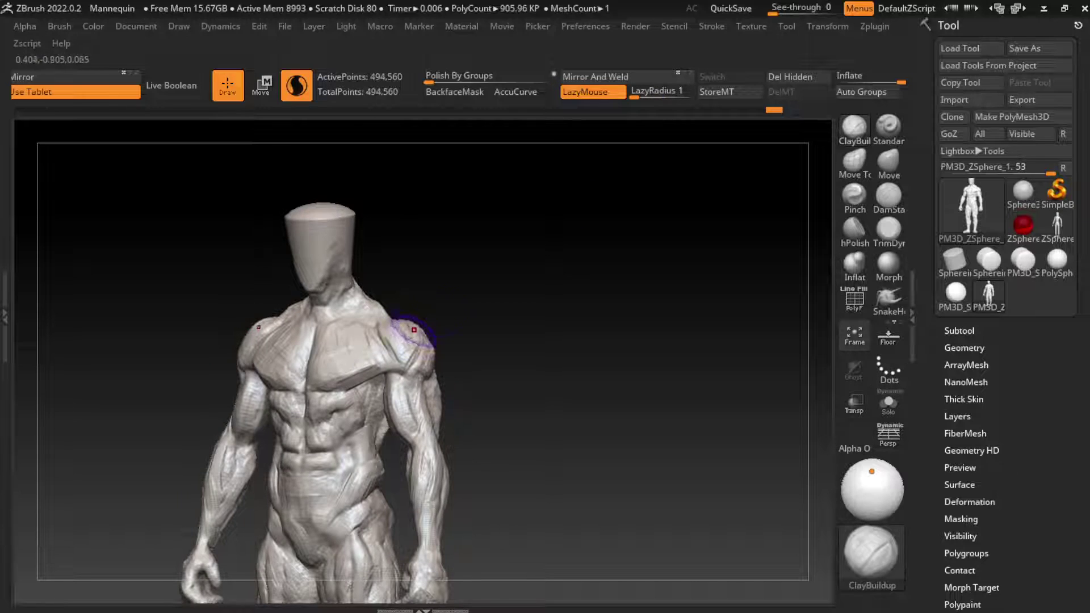
Flatten the right shoulder with TrimDynamic, then return to ClayBuildup and face the torso front
{"action": "key", "text": "b"}
{"action": "key", "text": "t"}
{"action": "key", "text": "d"}
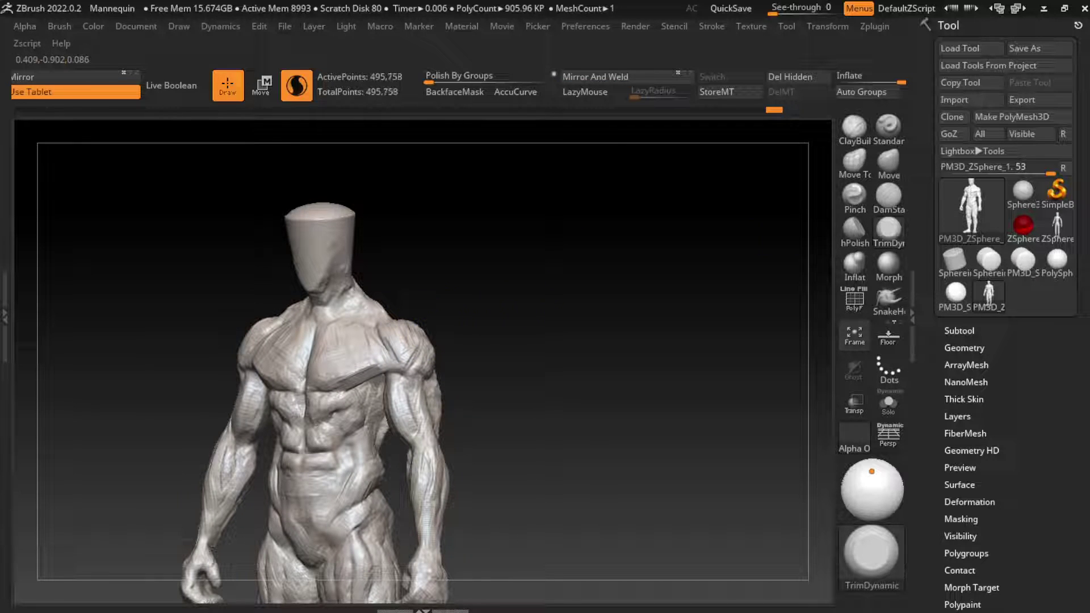
{"action": "left_click_drag", "start_coordinate": [421, 329], "coordinate": [418, 347]}
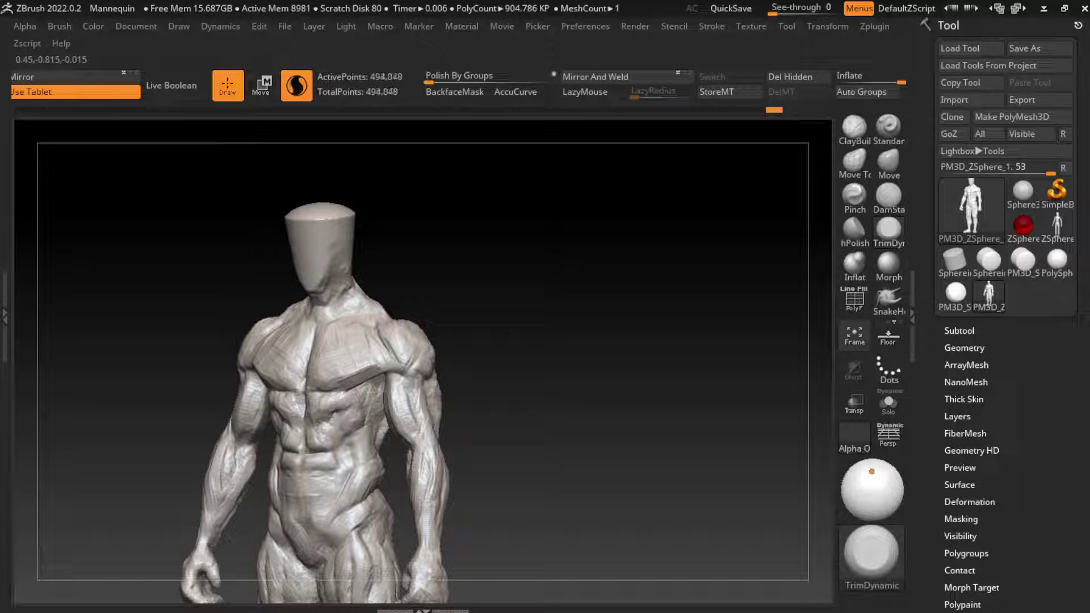
{"action": "key", "text": "b"}
{"action": "key", "text": "c"}
{"action": "key", "text": "b"}
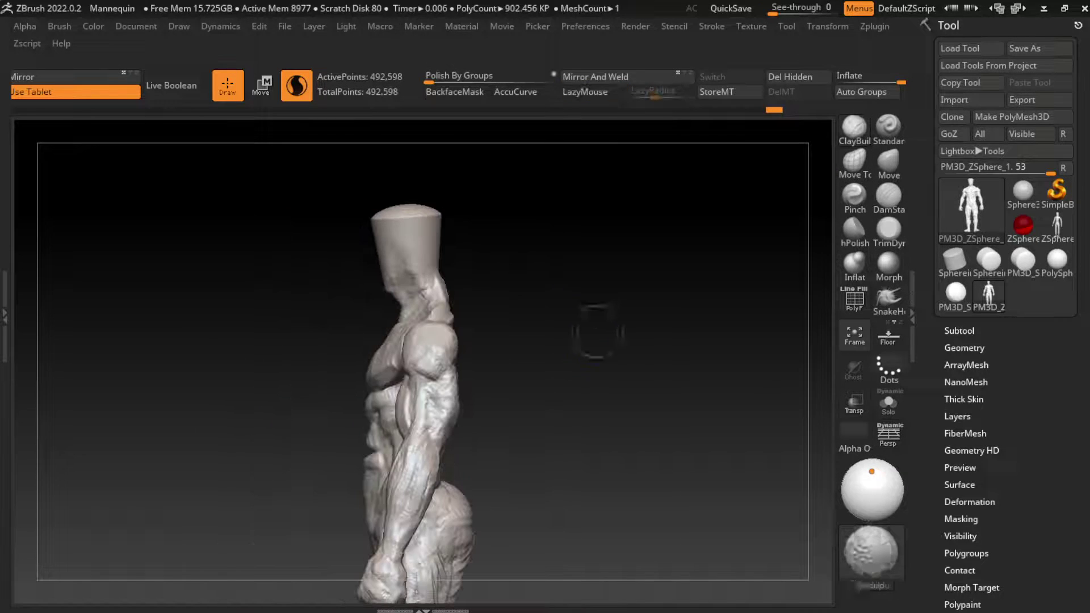
{"action": "right_click_drag", "start_coordinate": [386, 355], "coordinate": [640, 345]}
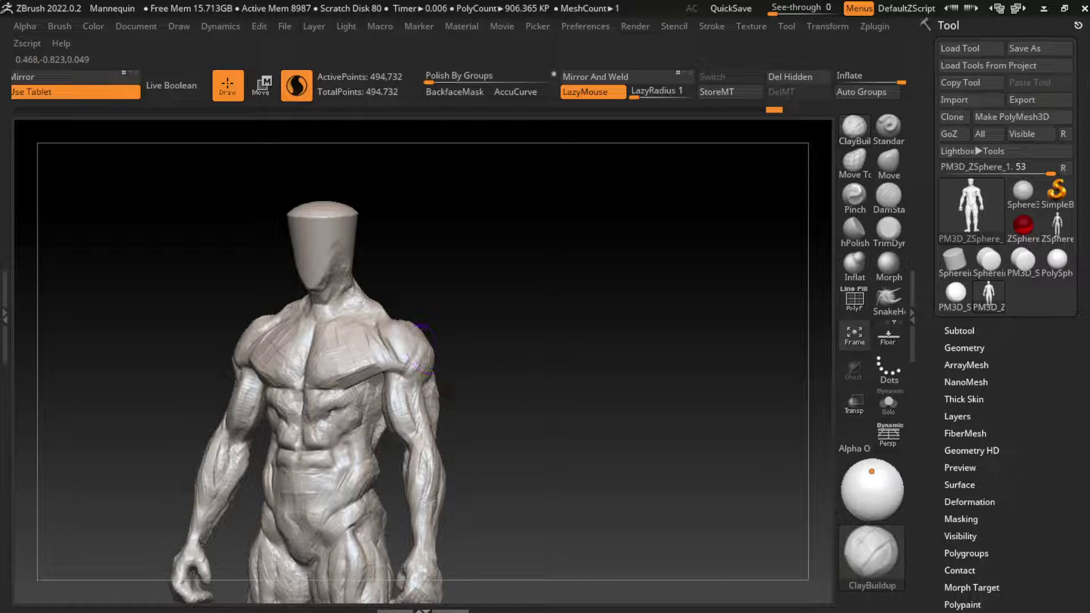
{"action": "mouse_move", "coordinate": [421, 344]}
{"action": "right_mouse_down"}
{"action": "mouse_move", "coordinate": [375, 346]}
{"action": "mouse_move", "coordinate": [507, 346]}
{"action": "mouse_move", "coordinate": [443, 348]}
{"action": "right_mouse_up"}
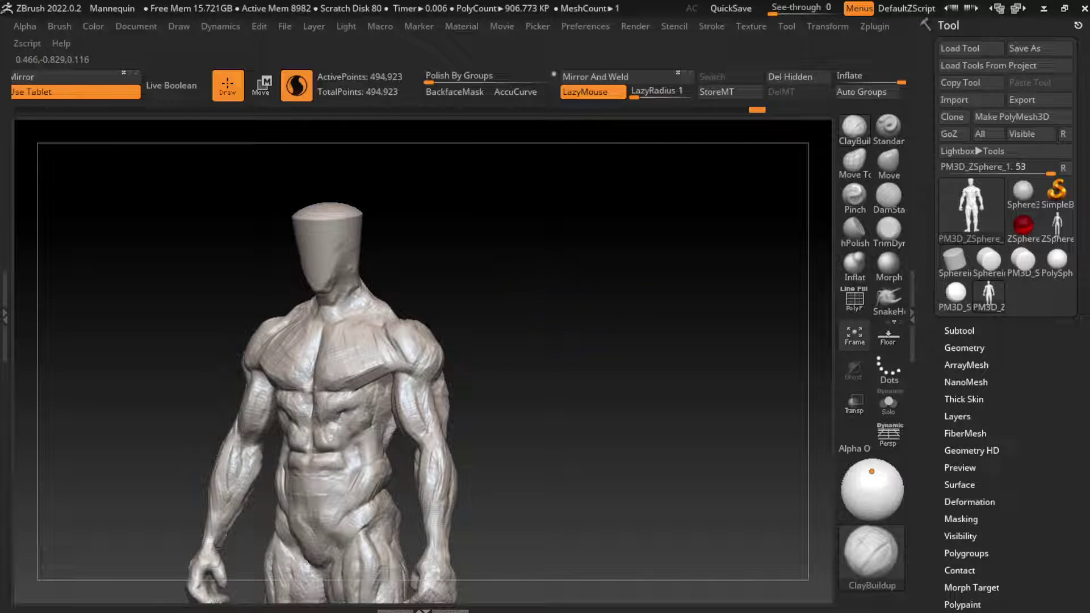
Carve a right deltoid crease, then build up deltoids, trapezius, upper arm and neck with clay
{"action": "left_click", "coordinate": [888, 196]}
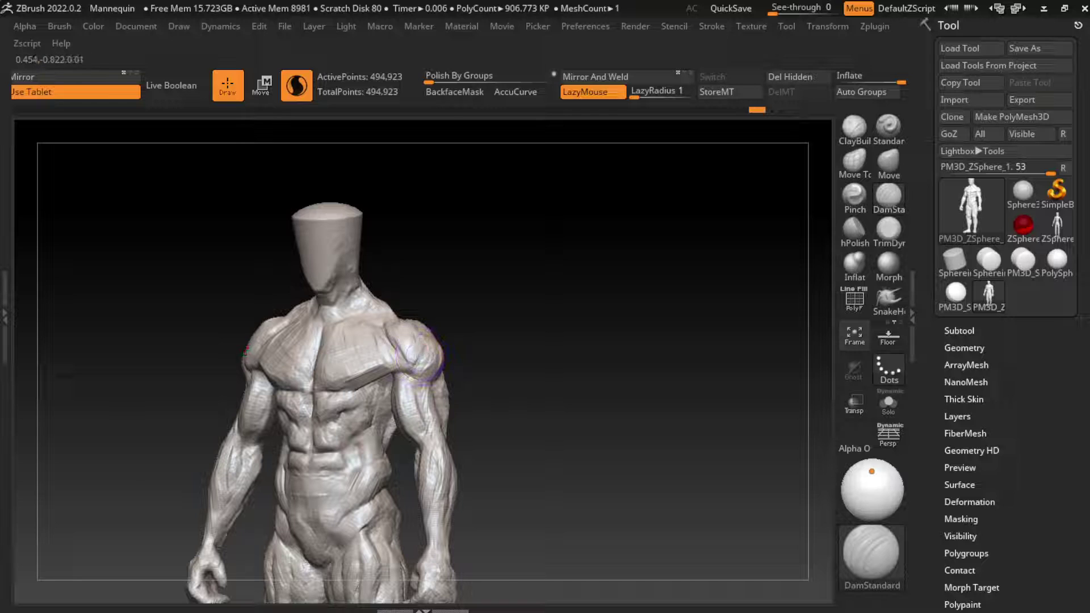
{"action": "left_click_drag", "start_coordinate": [420, 355], "coordinate": [436, 378]}
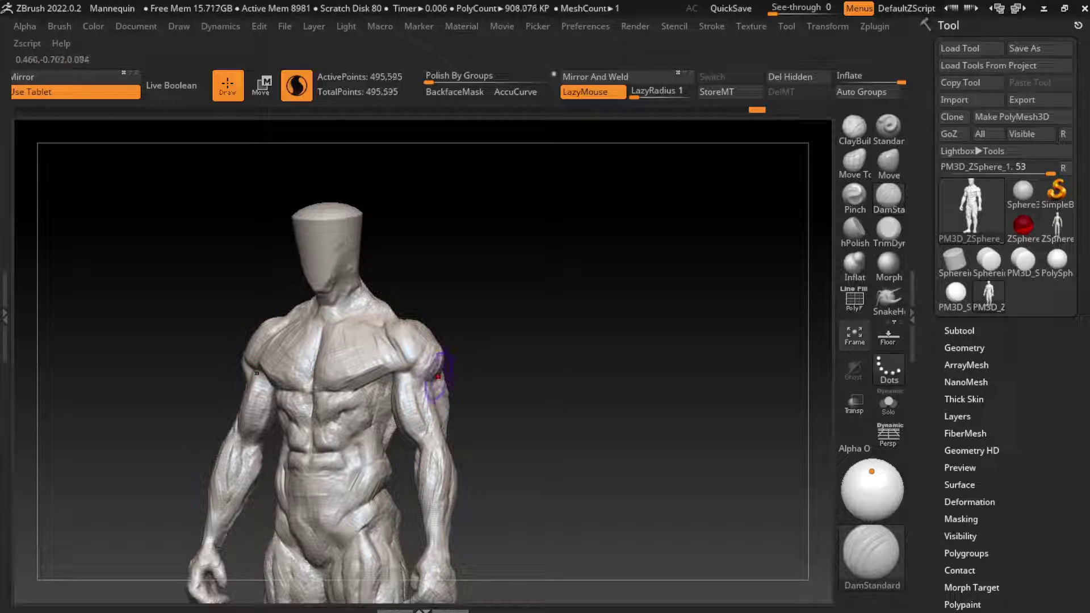
{"action": "left_click", "coordinate": [855, 128]}
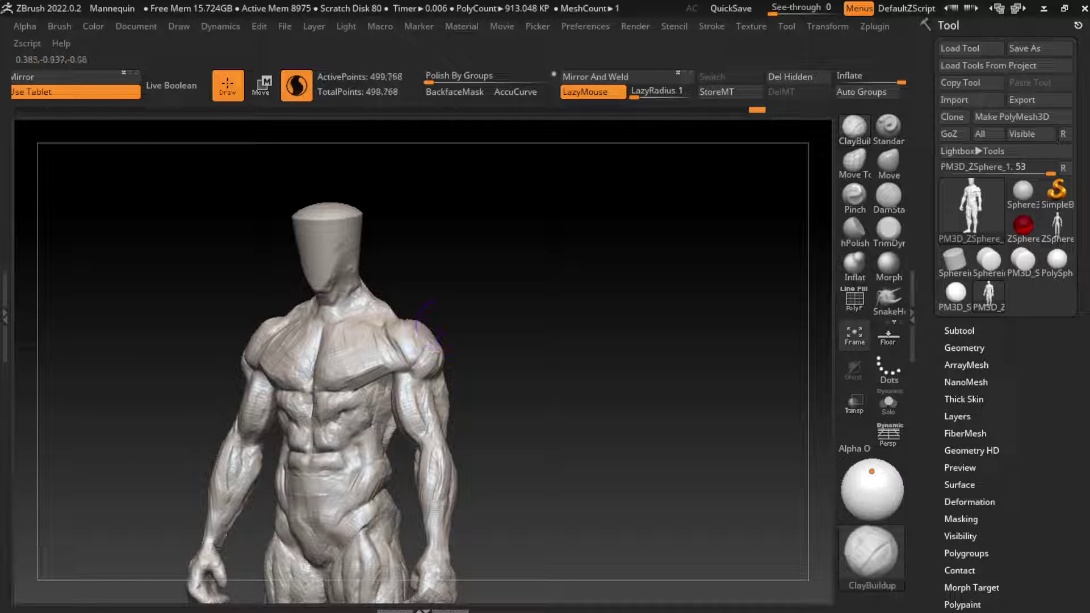
{"action": "left_click_drag", "start_coordinate": [401, 316], "coordinate": [405, 356]}
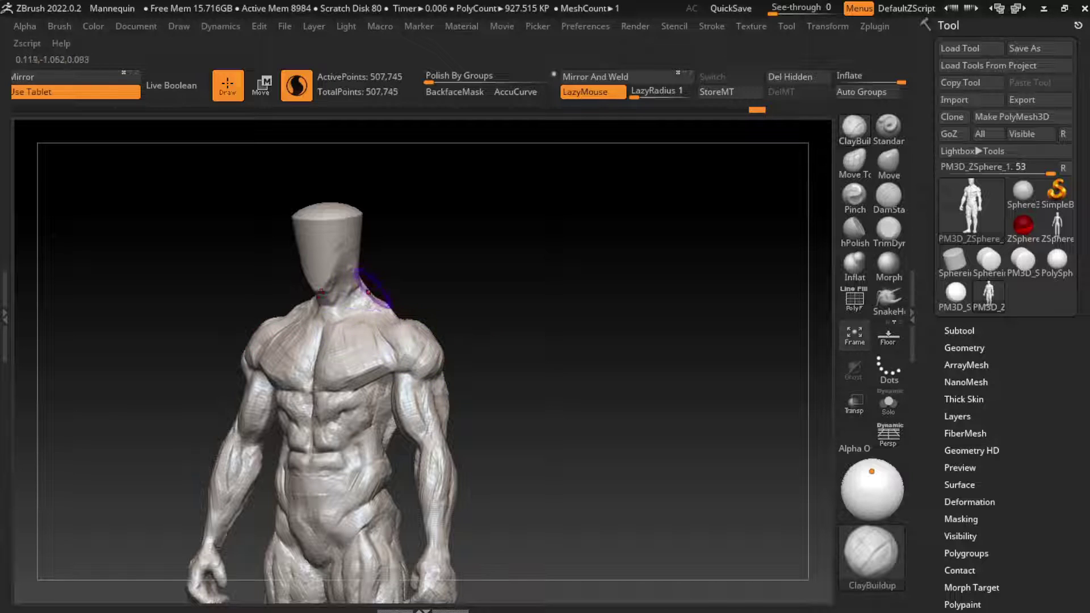
{"action": "left_click_drag", "start_coordinate": [364, 301], "coordinate": [397, 333]}
{"action": "mouse_move", "coordinate": [431, 489]}
{"action": "left_mouse_down"}
{"action": "mouse_move", "coordinate": [415, 391]}
{"action": "mouse_move", "coordinate": [397, 364]}
{"action": "mouse_move", "coordinate": [409, 409]}
{"action": "left_mouse_up"}
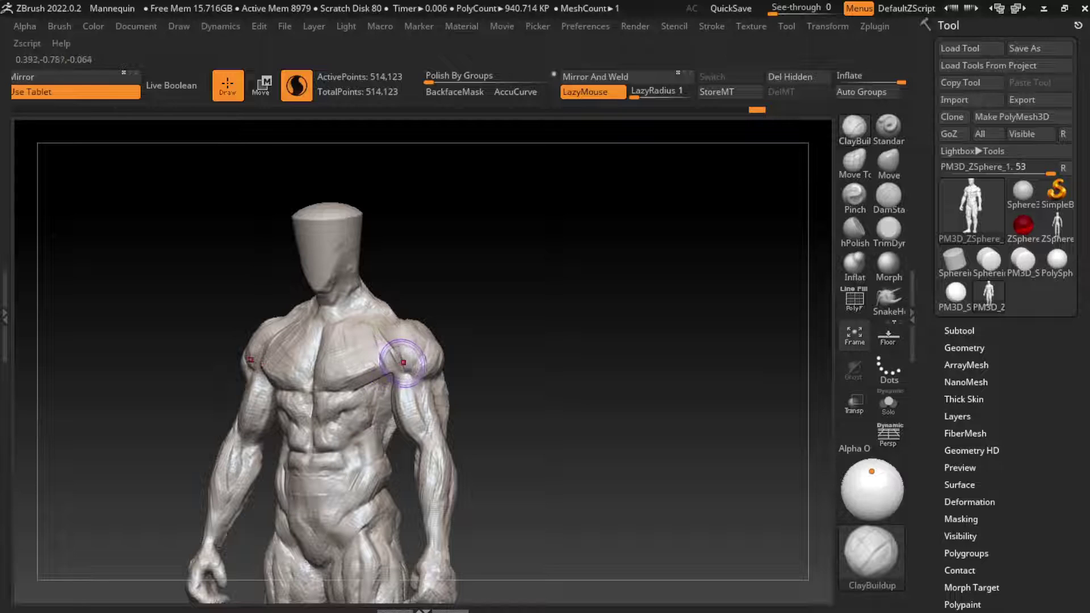
{"action": "mouse_move", "coordinate": [403, 363]}
{"action": "left_mouse_down"}
{"action": "mouse_move", "coordinate": [379, 378]}
{"action": "mouse_move", "coordinate": [393, 377]}
{"action": "mouse_move", "coordinate": [389, 336]}
{"action": "left_mouse_up"}
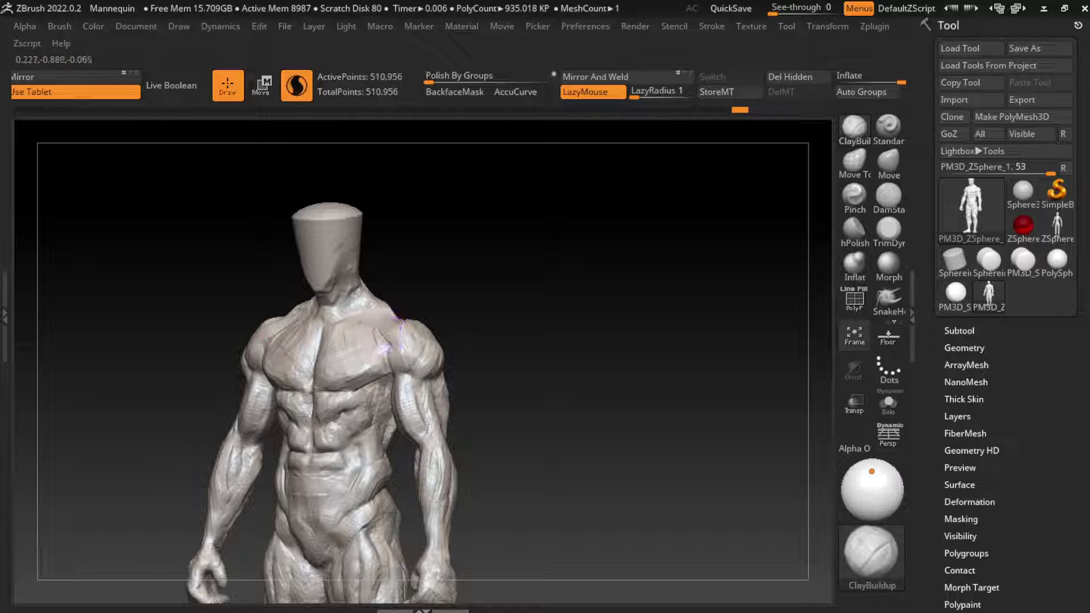
{"action": "mouse_move", "coordinate": [363, 298]}
{"action": "left_mouse_down"}
{"action": "mouse_move", "coordinate": [379, 307]}
{"action": "mouse_move", "coordinate": [352, 281]}
{"action": "mouse_move", "coordinate": [346, 256]}
{"action": "left_mouse_up"}
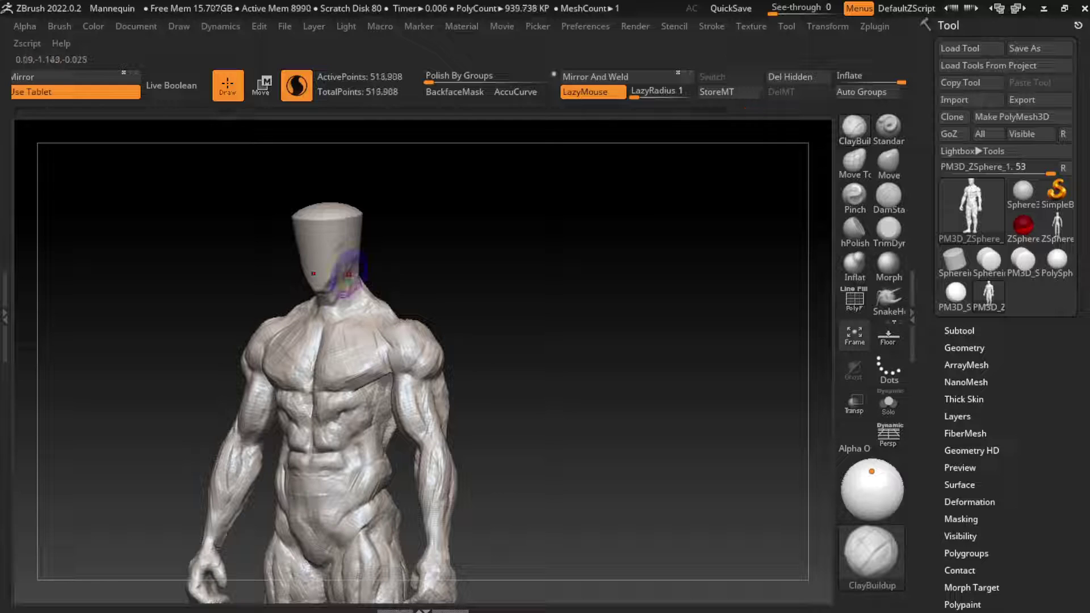
Add clay along the neck and trapezius, checking from front and three-quarter views
{"action": "right_click_drag", "start_coordinate": [398, 295], "coordinate": [366, 305]}
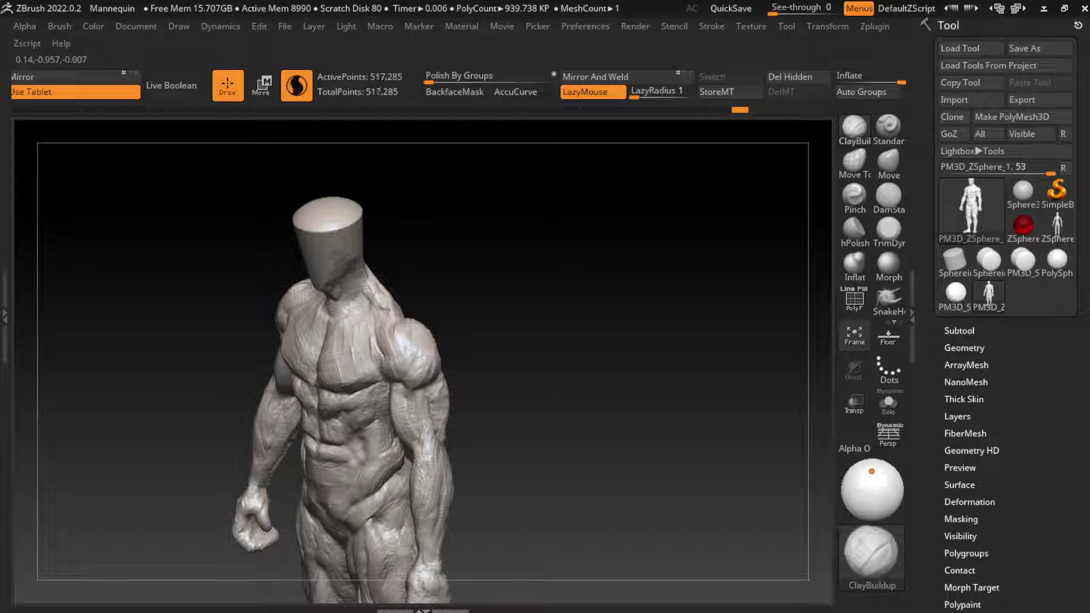
{"action": "mouse_move", "coordinate": [347, 307]}
{"action": "left_mouse_down"}
{"action": "mouse_move", "coordinate": [350, 296]}
{"action": "mouse_move", "coordinate": [392, 289]}
{"action": "left_mouse_up"}
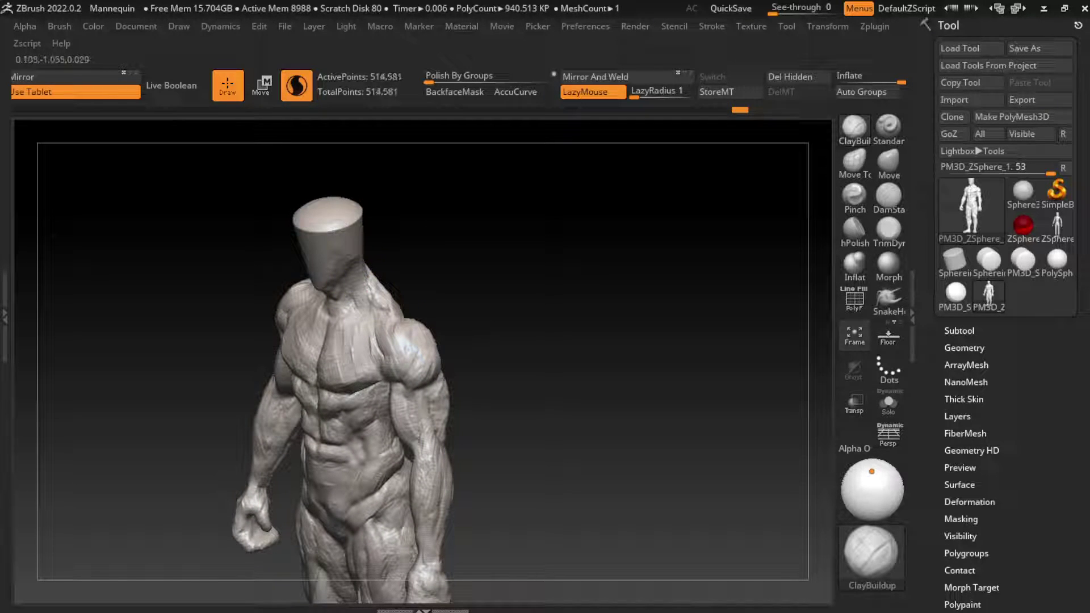
{"action": "right_click_drag", "start_coordinate": [325, 278], "coordinate": [474, 263]}
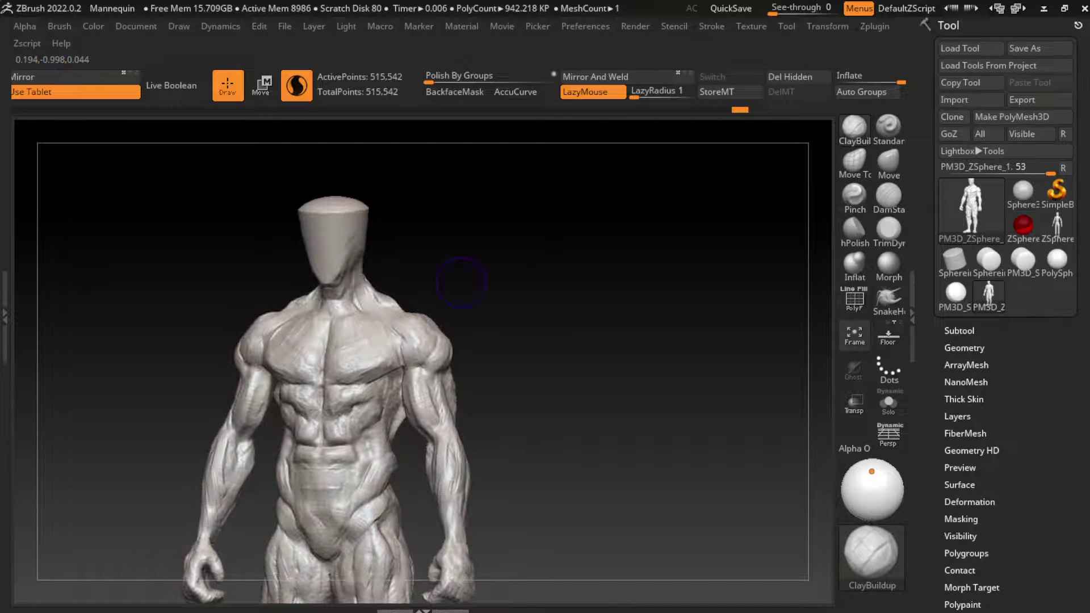
{"action": "mouse_move", "coordinate": [359, 287]}
{"action": "left_mouse_down"}
{"action": "mouse_move", "coordinate": [322, 293]}
{"action": "mouse_move", "coordinate": [364, 257]}
{"action": "left_mouse_up"}
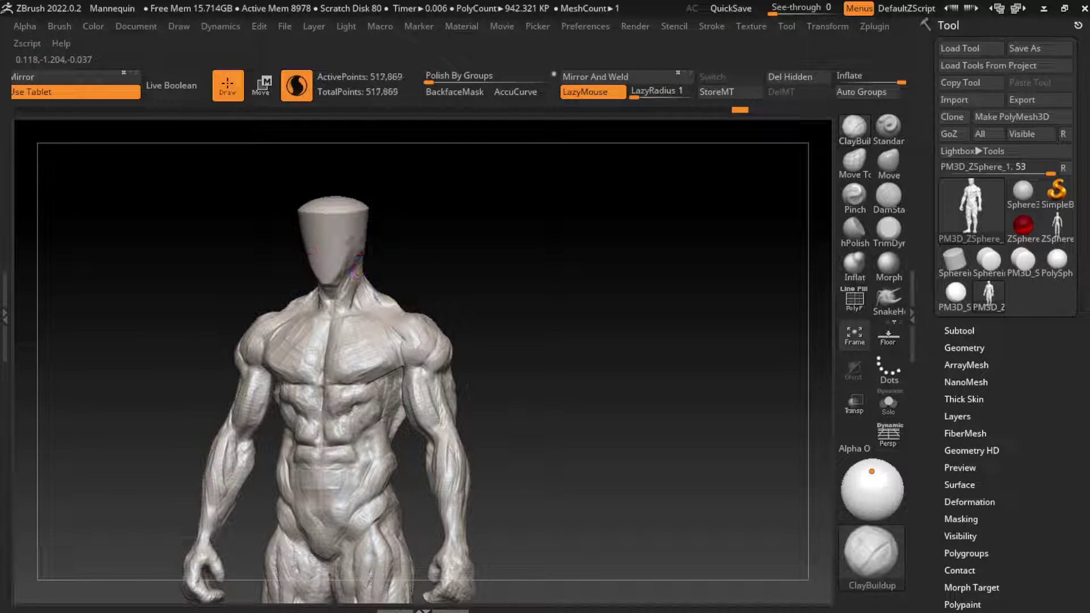
{"action": "right_click_drag", "start_coordinate": [318, 267], "coordinate": [358, 267]}
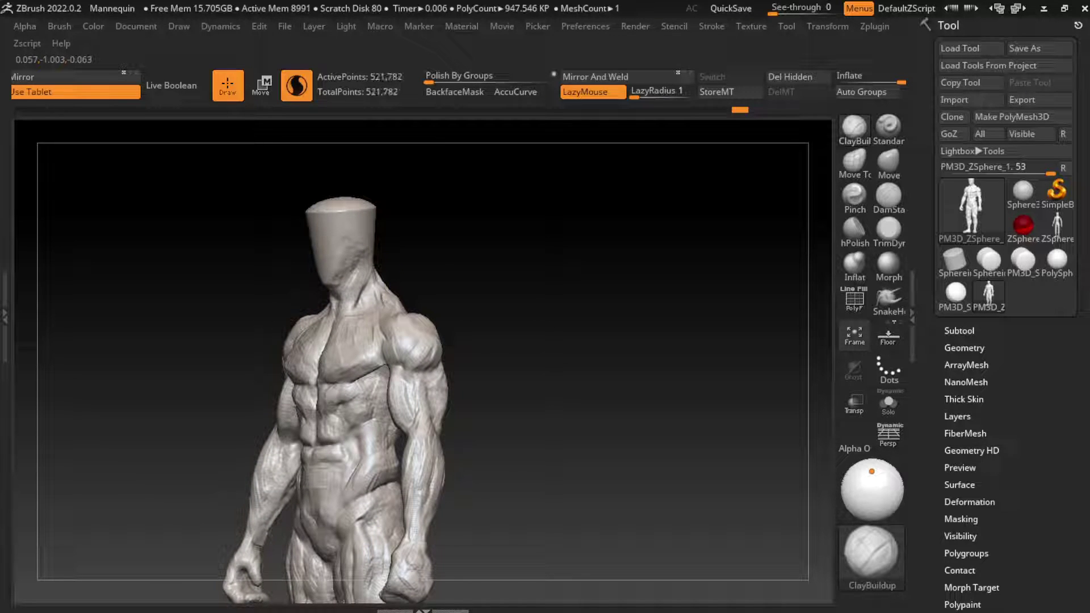
{"action": "right_click_drag", "start_coordinate": [431, 284], "coordinate": [392, 284]}
Resize the brush, smooth the surface, and refine the abdomen, neck and collarbone
{"action": "key", "text": "s"}
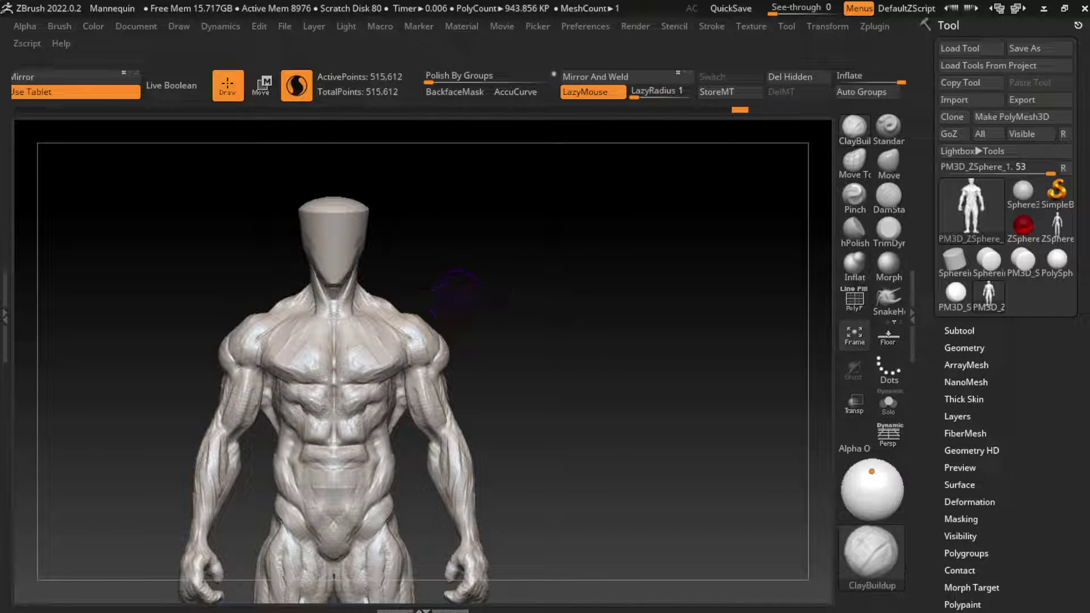
{"action": "mouse_move", "coordinate": [457, 290]}
{"action": "right_mouse_down", "text": "shift"}
{"action": "mouse_move", "coordinate": [503, 258]}
{"action": "mouse_move", "coordinate": [382, 308]}
{"action": "right_mouse_up", "text": "shift"}
{"action": "key", "text": "l"}
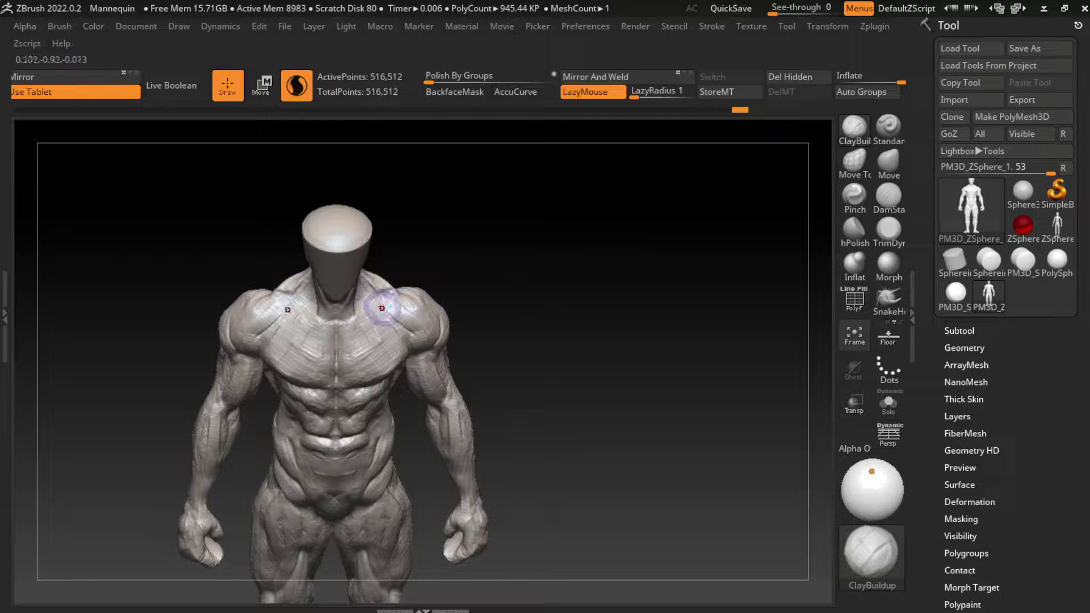
{"action": "left_click_drag", "start_coordinate": [281, 307], "coordinate": [301, 315]}
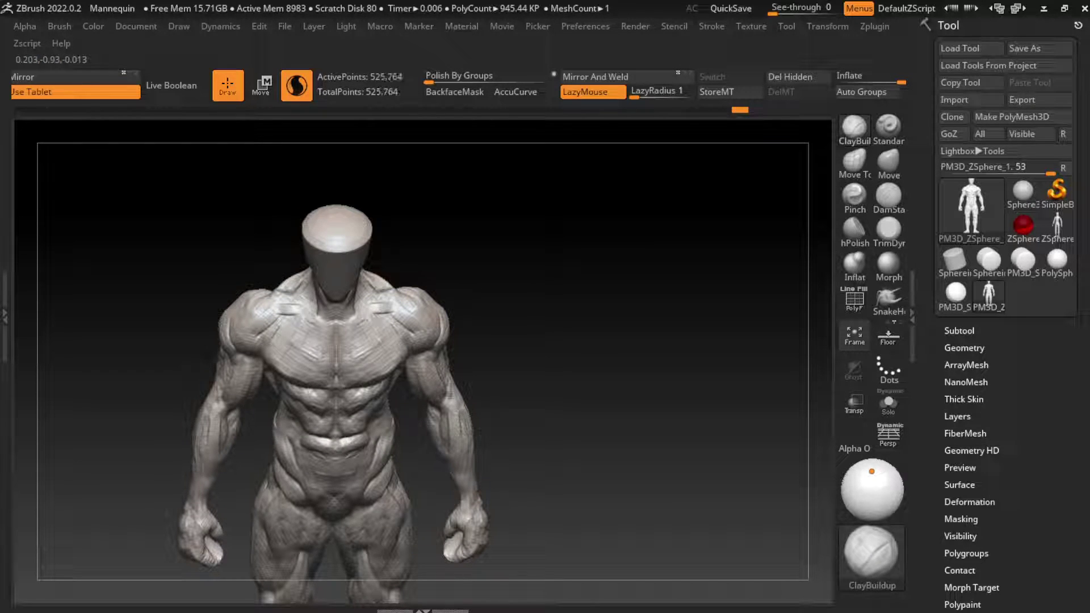
{"action": "left_click_drag", "start_coordinate": [397, 301], "coordinate": [273, 307]}
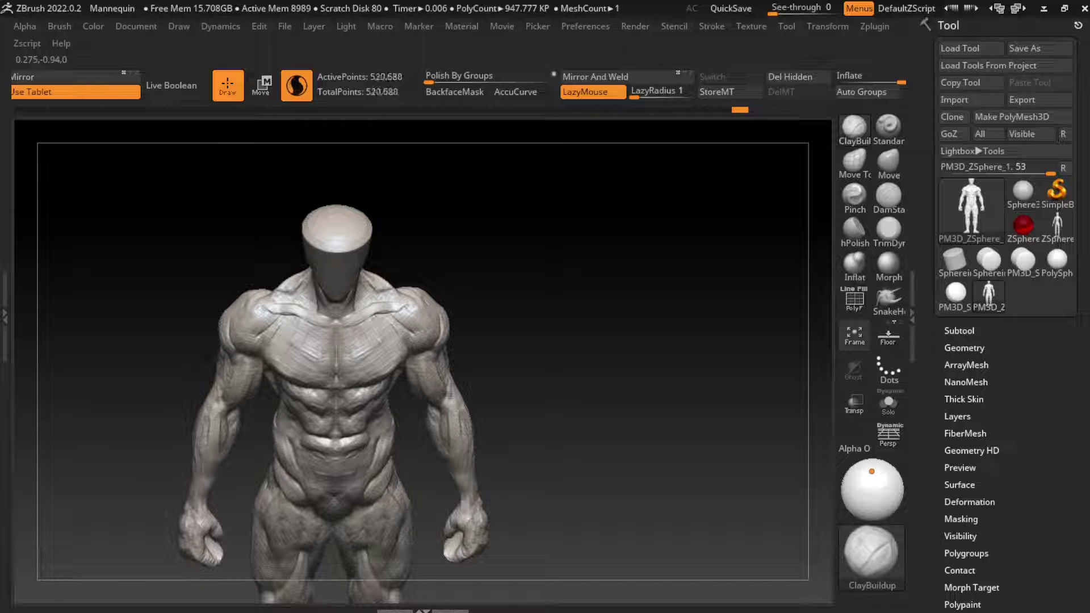
{"action": "right_click_drag", "start_coordinate": [382, 300], "coordinate": [452, 296]}
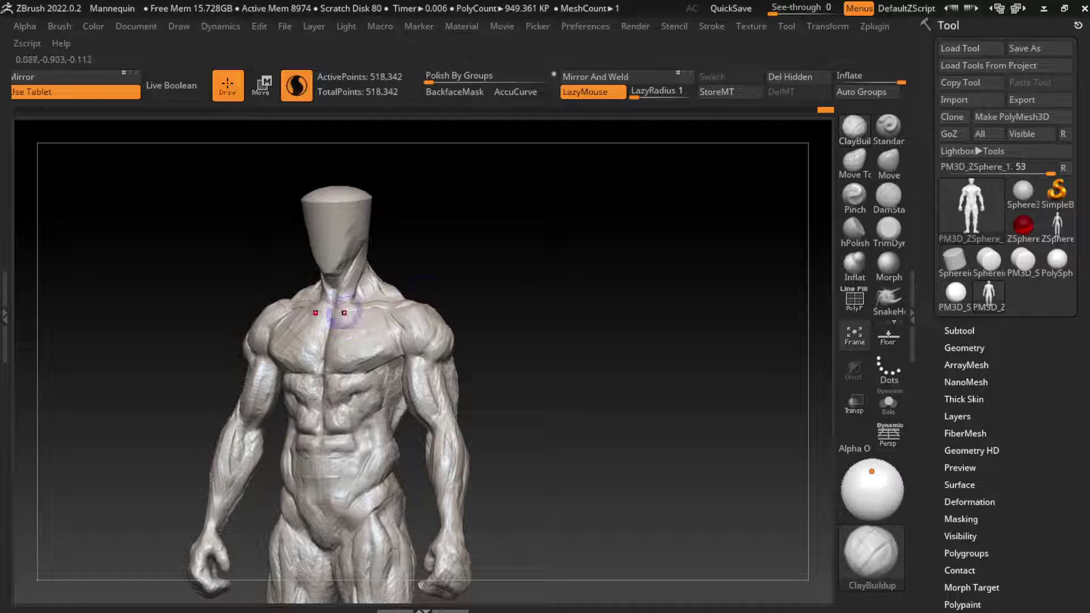
{"action": "mouse_move", "coordinate": [341, 305]}
{"action": "left_mouse_down"}
{"action": "mouse_move", "coordinate": [329, 297]}
{"action": "mouse_move", "coordinate": [383, 299]}
{"action": "left_mouse_up"}
{"action": "key", "text": "s"}
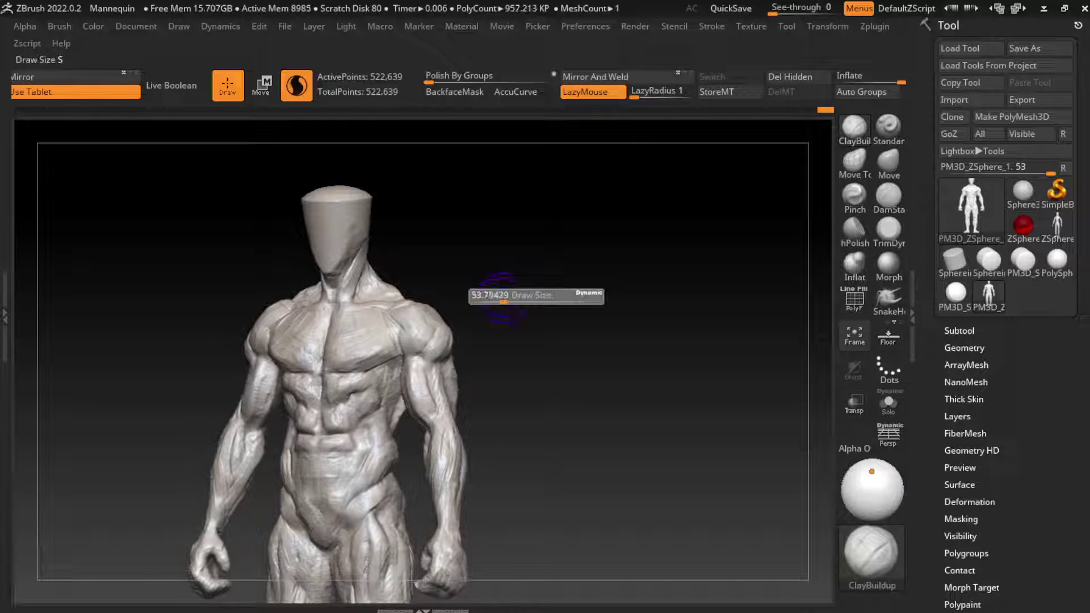
{"action": "left_click_drag", "start_coordinate": [500, 301], "coordinate": [372, 309]}
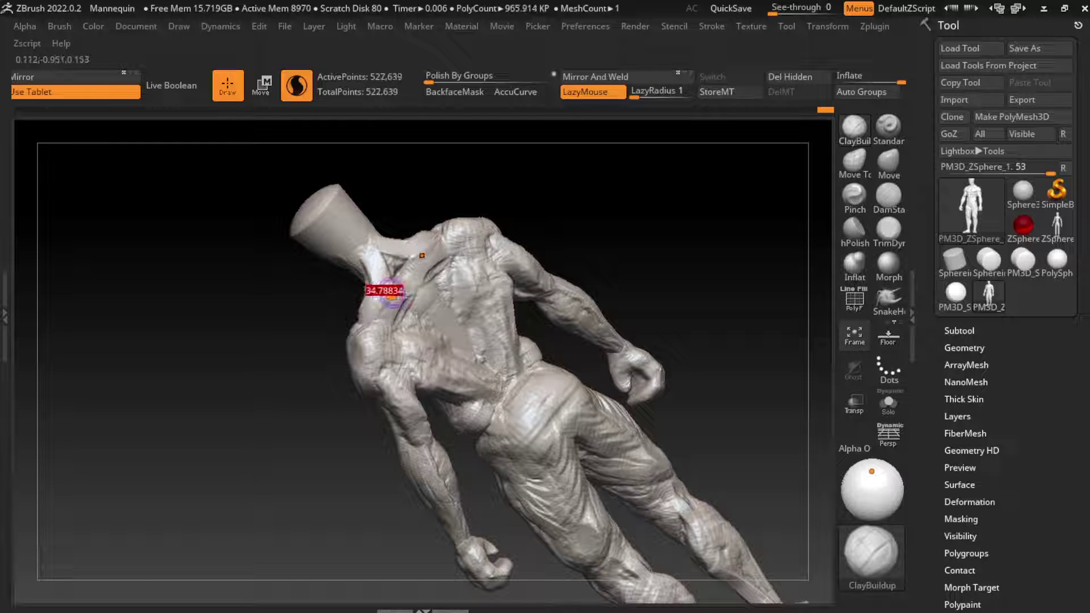
Build up clay along the neck and shoulder, then smooth the neck region
{"action": "left_click_drag", "start_coordinate": [431, 273], "coordinate": [375, 301]}
{"action": "mouse_move", "coordinate": [432, 255]}
{"action": "left_mouse_down"}
{"action": "mouse_move", "coordinate": [403, 238]}
{"action": "mouse_move", "coordinate": [422, 228]}
{"action": "left_mouse_up"}
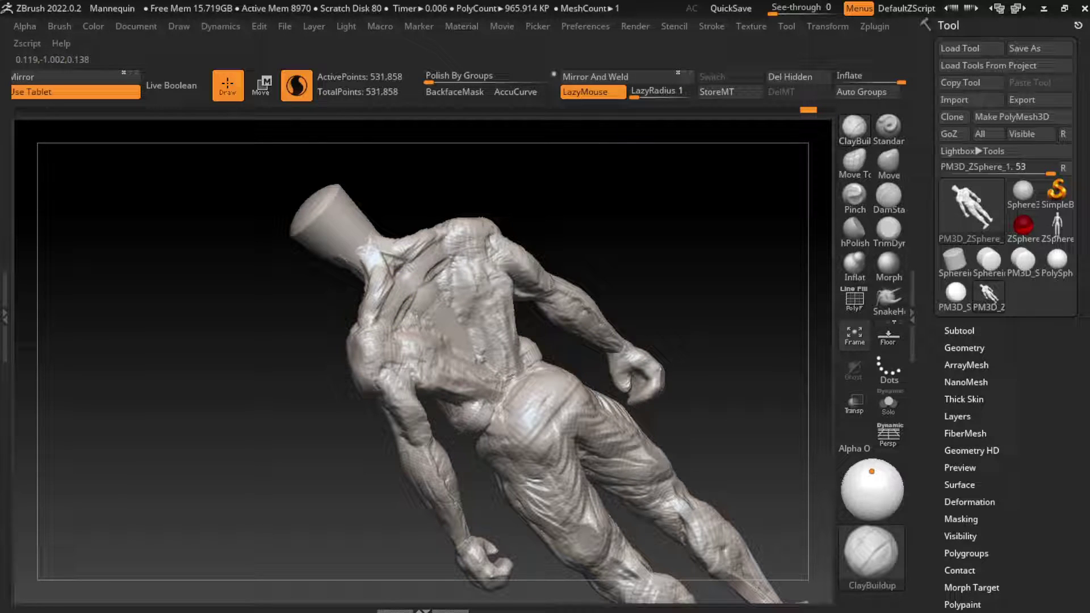
{"action": "mouse_move", "coordinate": [681, 256]}
{"action": "left_mouse_down"}
{"action": "mouse_move", "coordinate": [653, 238]}
{"action": "mouse_move", "coordinate": [562, 230]}
{"action": "mouse_move", "coordinate": [636, 267]}
{"action": "left_mouse_up"}
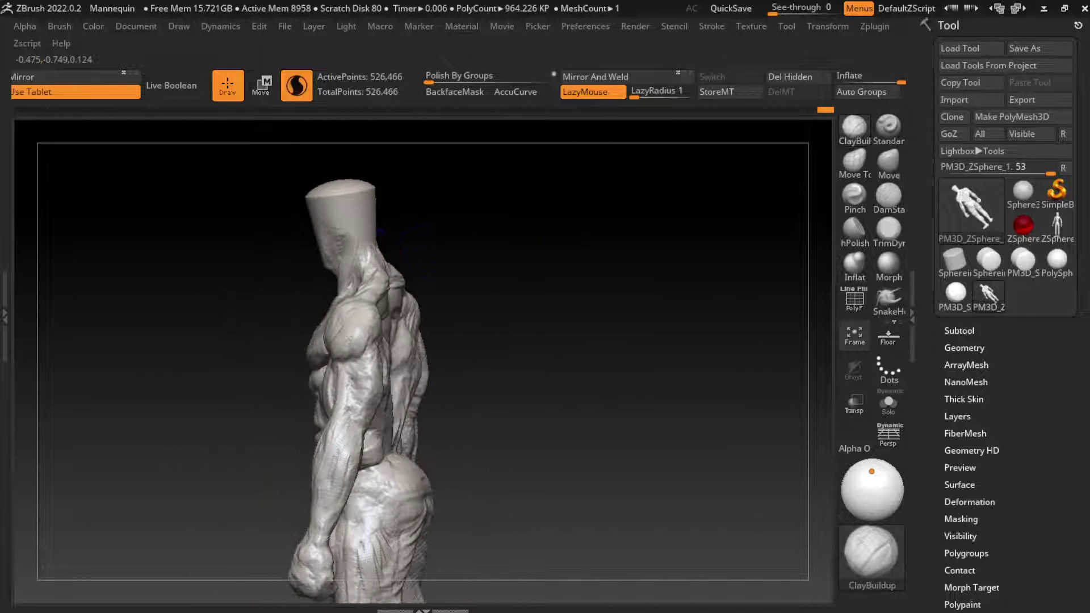
{"action": "mouse_move", "coordinate": [363, 244]}
{"action": "left_mouse_down"}
{"action": "mouse_move", "coordinate": [375, 273]}
{"action": "mouse_move", "coordinate": [386, 233]}
{"action": "left_mouse_up"}
{"action": "left_click_drag", "start_coordinate": [539, 261], "coordinate": [454, 262]}
{"action": "left_click_drag", "start_coordinate": [602, 261], "coordinate": [560, 256]}
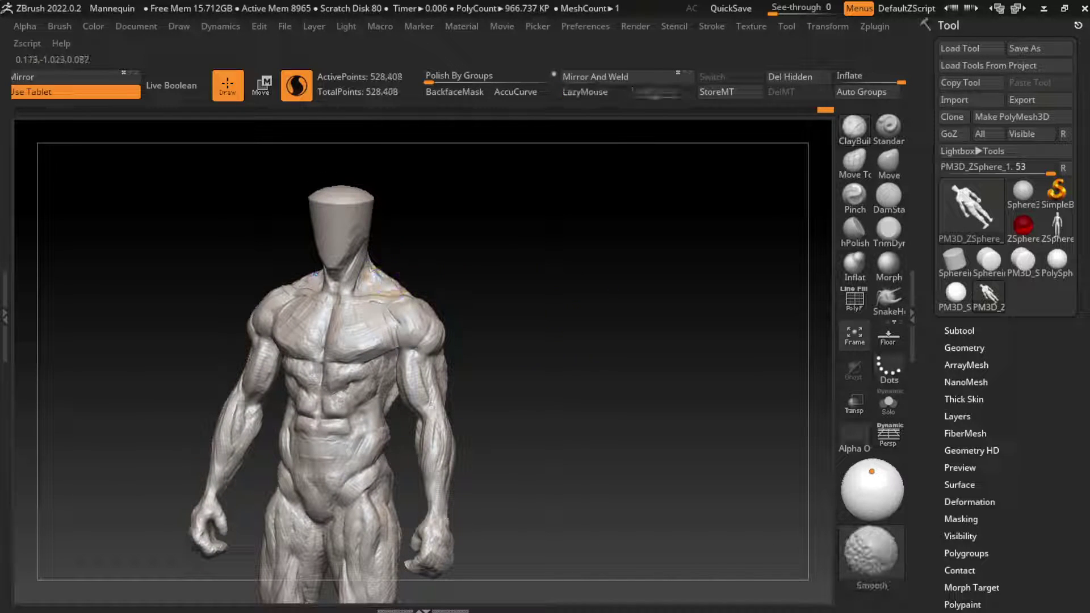
{"action": "left_click_drag", "start_coordinate": [388, 281], "coordinate": [369, 272], "text": "shift"}
{"action": "mouse_move", "coordinate": [568, 341]}
{"action": "left_mouse_down", "text": "shift"}
{"action": "mouse_move", "coordinate": [537, 336]}
{"action": "mouse_move", "coordinate": [553, 349]}
{"action": "left_mouse_up", "text": "shift"}
Set Draw Size to 5 and add small strokes on the shoulder, right arm and right shoulder
{"action": "key", "text": "l"}
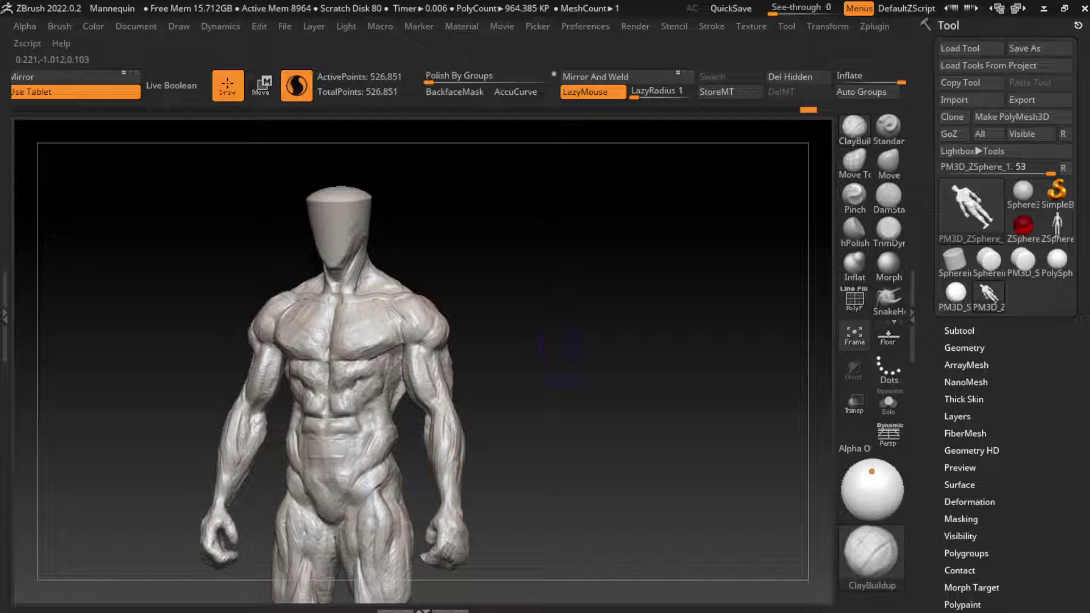
{"action": "type", "text": "s5"}
{"action": "key", "text": "Return"}
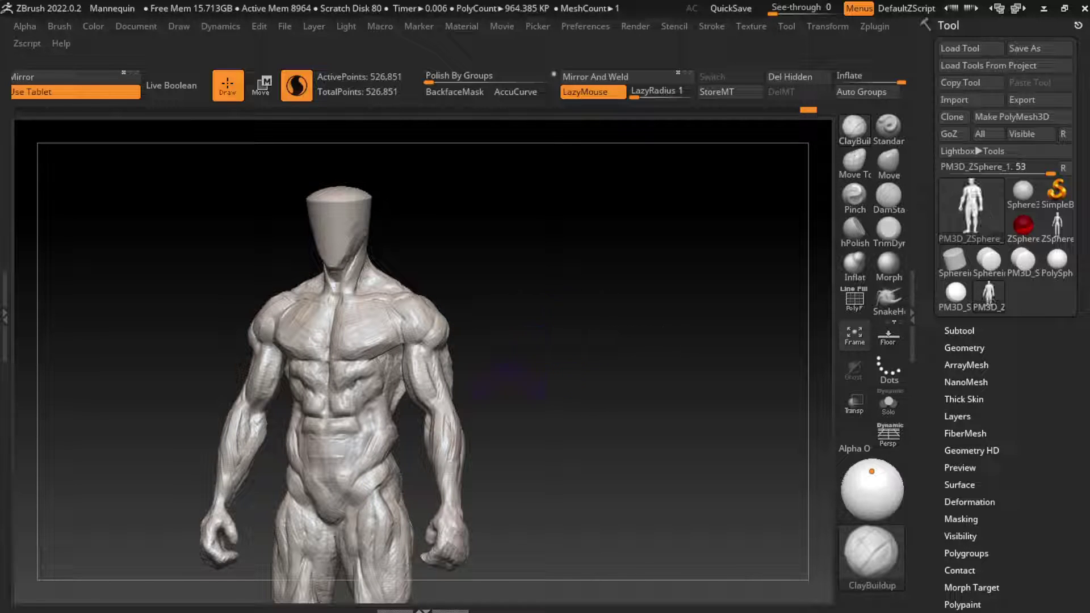
{"action": "mouse_move", "coordinate": [559, 358]}
{"action": "left_mouse_down"}
{"action": "mouse_move", "coordinate": [414, 327]}
{"action": "mouse_move", "coordinate": [394, 261]}
{"action": "left_mouse_up"}
{"action": "left_click_drag", "start_coordinate": [596, 318], "coordinate": [539, 309]}
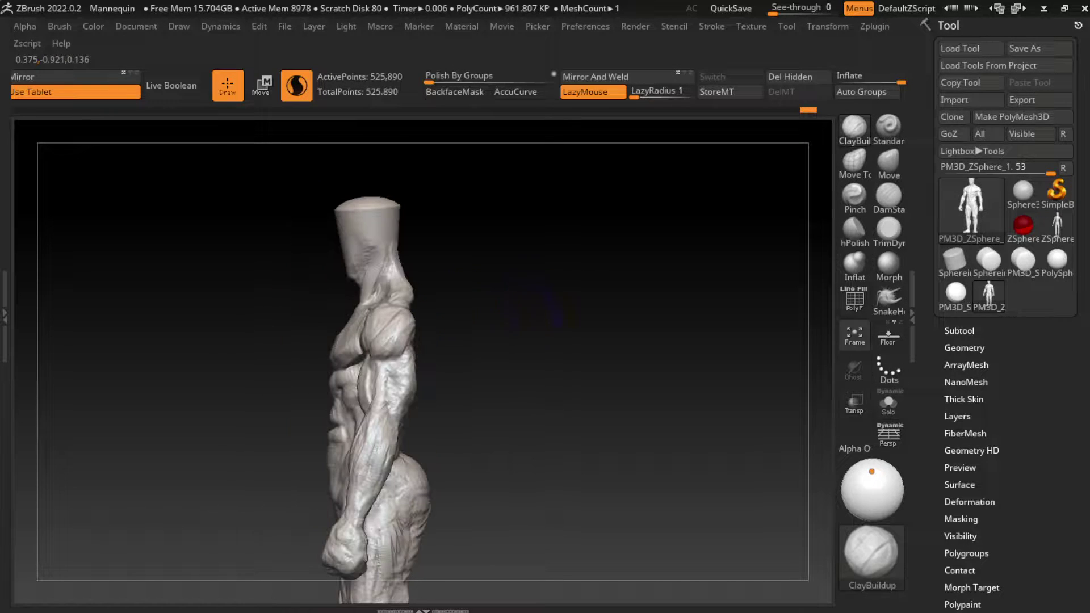
{"action": "left_click_drag", "start_coordinate": [511, 344], "coordinate": [397, 199]}
{"action": "mouse_move", "coordinate": [528, 326]}
{"action": "left_mouse_down"}
{"action": "mouse_move", "coordinate": [534, 350]}
{"action": "mouse_move", "coordinate": [595, 395]}
{"action": "mouse_move", "coordinate": [562, 397]}
{"action": "left_mouse_up"}
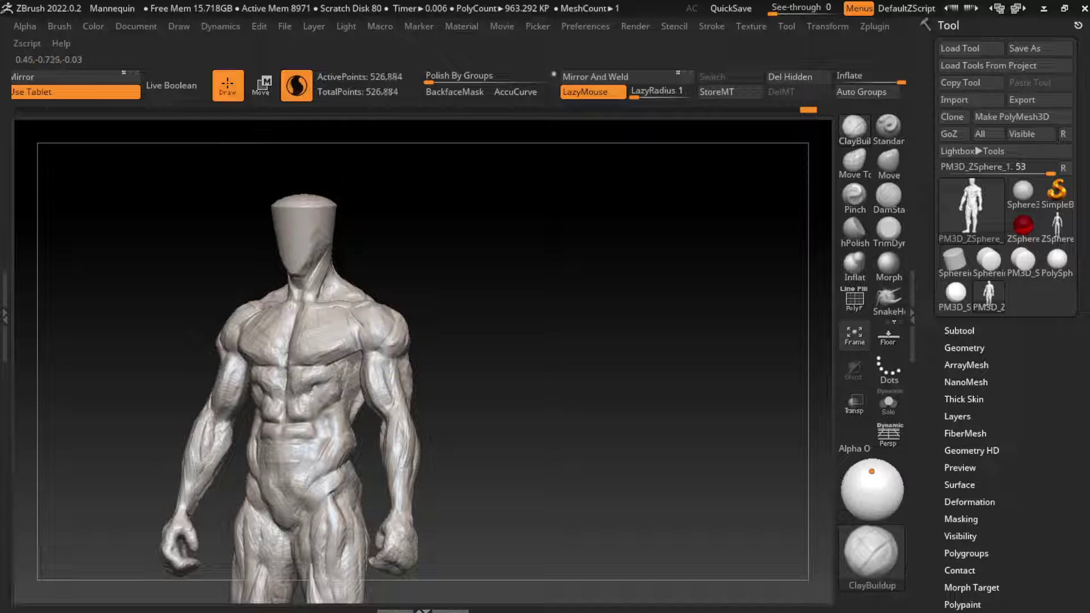
{"action": "left_click_drag", "start_coordinate": [398, 310], "coordinate": [404, 314]}
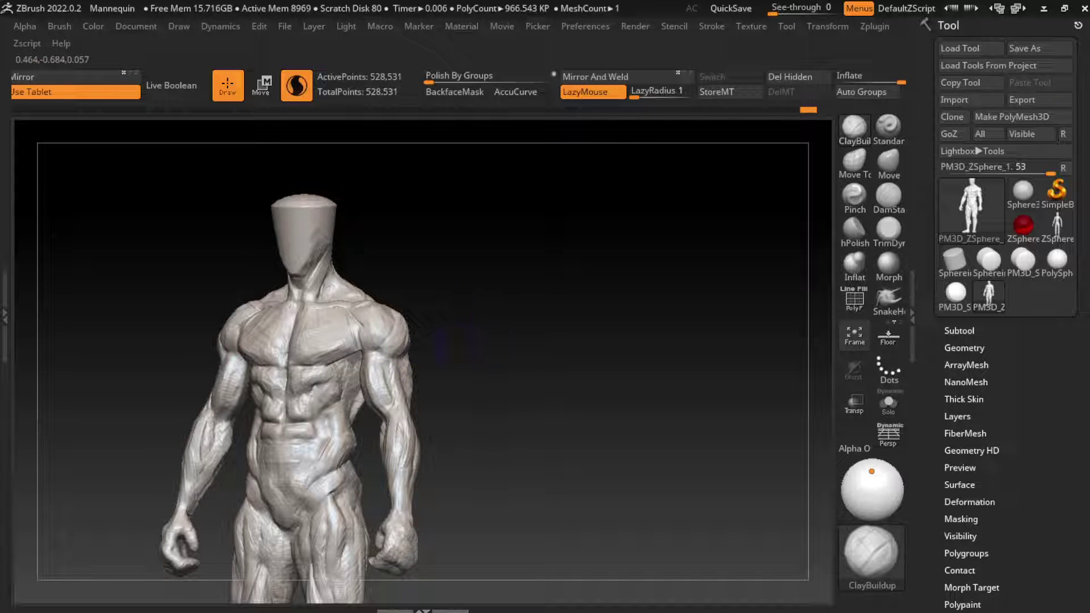
Turn the mannequin to a frontal view and build up clay on the arm muscle
{"action": "mouse_move", "coordinate": [457, 343]}
{"action": "left_mouse_down"}
{"action": "mouse_move", "coordinate": [402, 368]}
{"action": "mouse_move", "coordinate": [405, 392]}
{"action": "left_mouse_up"}
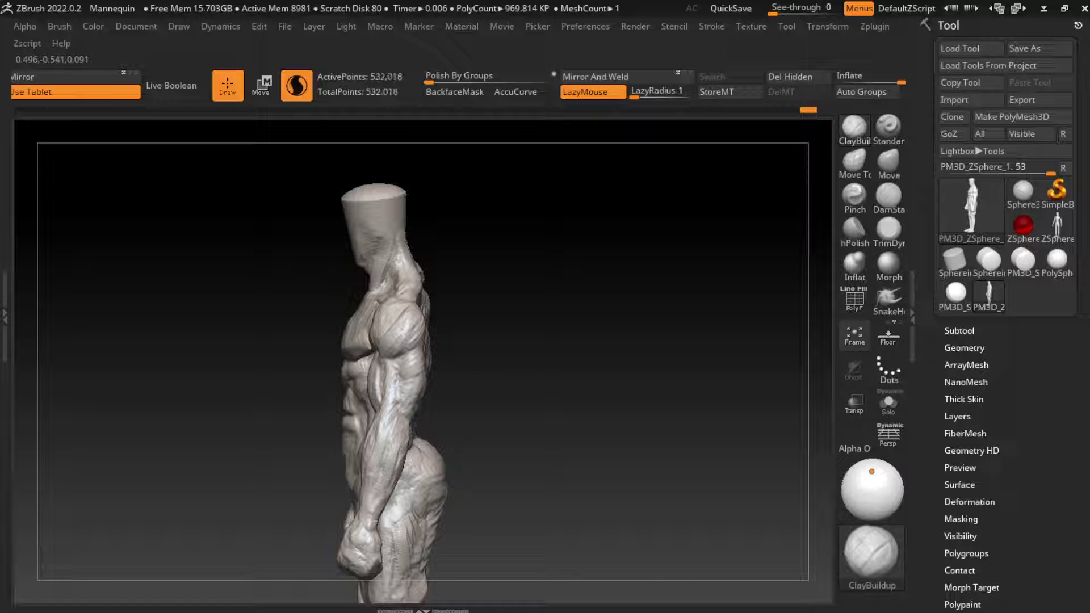
{"action": "key", "text": "ctrl+z"}
{"action": "key", "text": "ctrl+shift+z"}
{"action": "key", "text": "ctrl+z"}
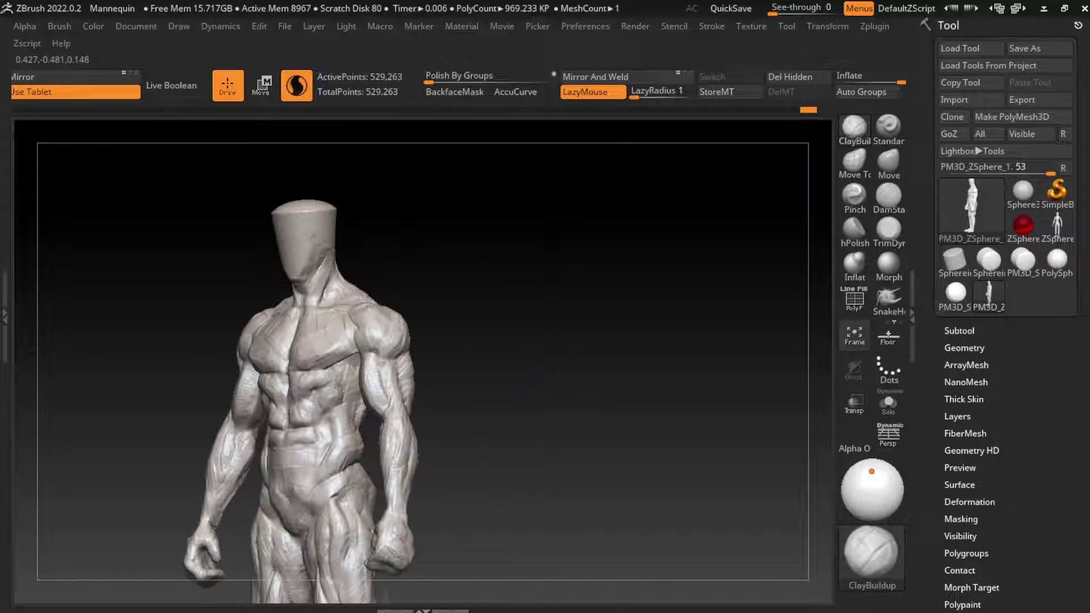
{"action": "mouse_move", "coordinate": [531, 386]}
{"action": "left_mouse_down"}
{"action": "mouse_move", "coordinate": [429, 387]}
{"action": "mouse_move", "coordinate": [388, 370]}
{"action": "left_mouse_up"}
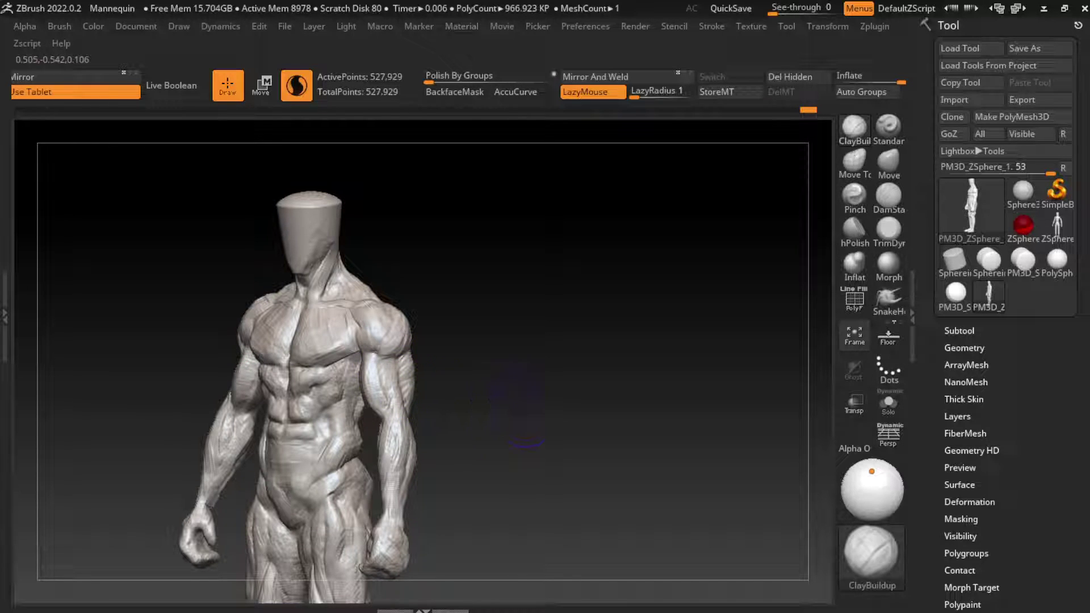
{"action": "left_click_drag", "start_coordinate": [511, 420], "coordinate": [406, 423]}
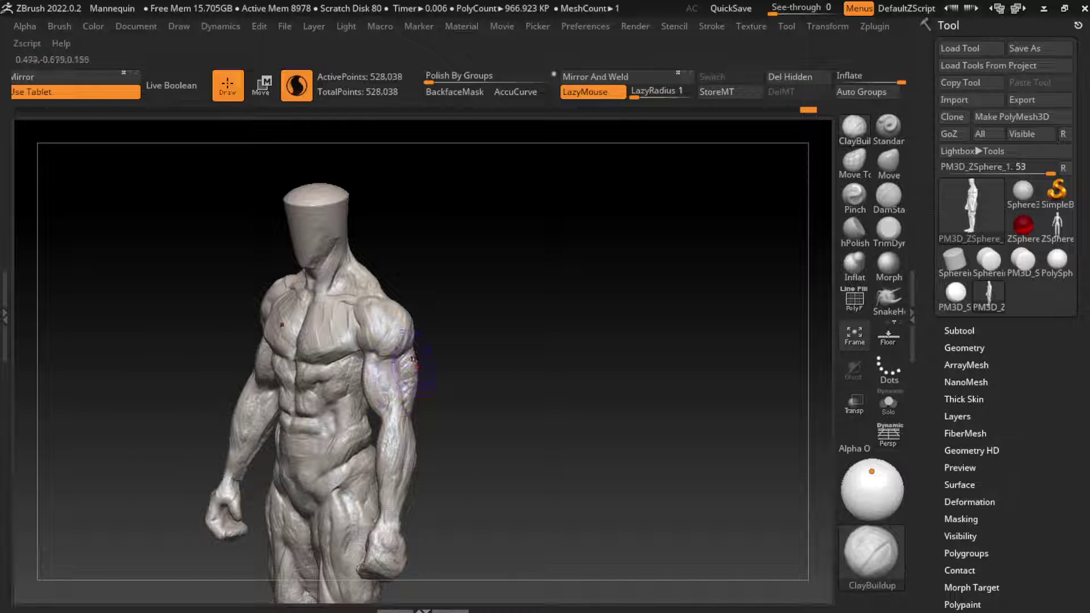
Carve a DamStandard crease along the right arm and work lines into the shoulder
{"action": "left_click", "coordinate": [888, 196]}
{"action": "mouse_move", "coordinate": [397, 355]}
{"action": "left_mouse_down"}
{"action": "mouse_move", "coordinate": [402, 365]}
{"action": "mouse_move", "coordinate": [476, 364]}
{"action": "left_mouse_up"}
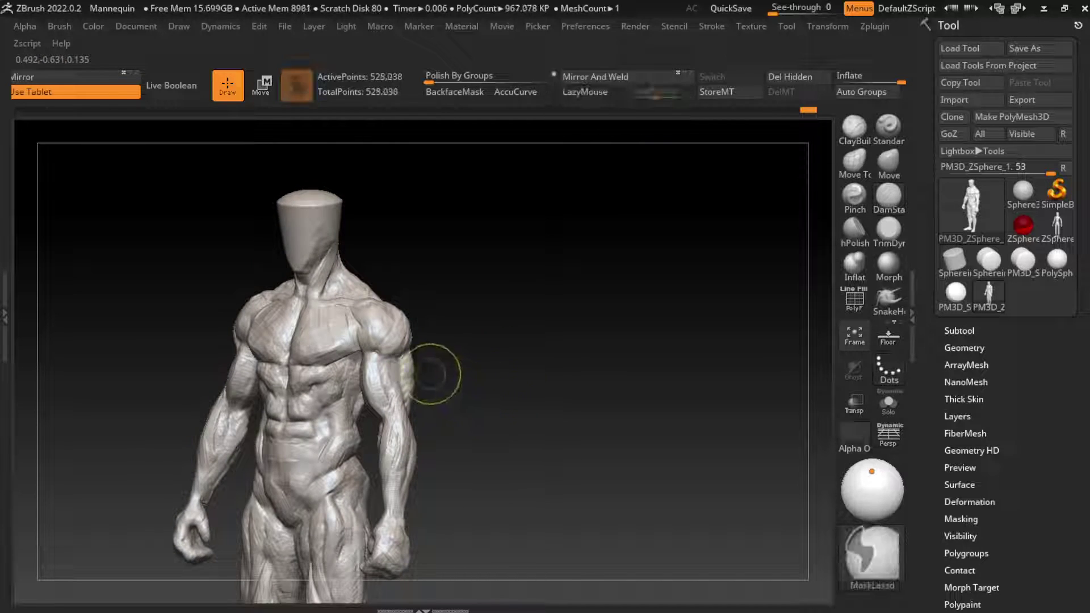
{"action": "left_click_drag", "start_coordinate": [433, 306], "coordinate": [416, 377]}
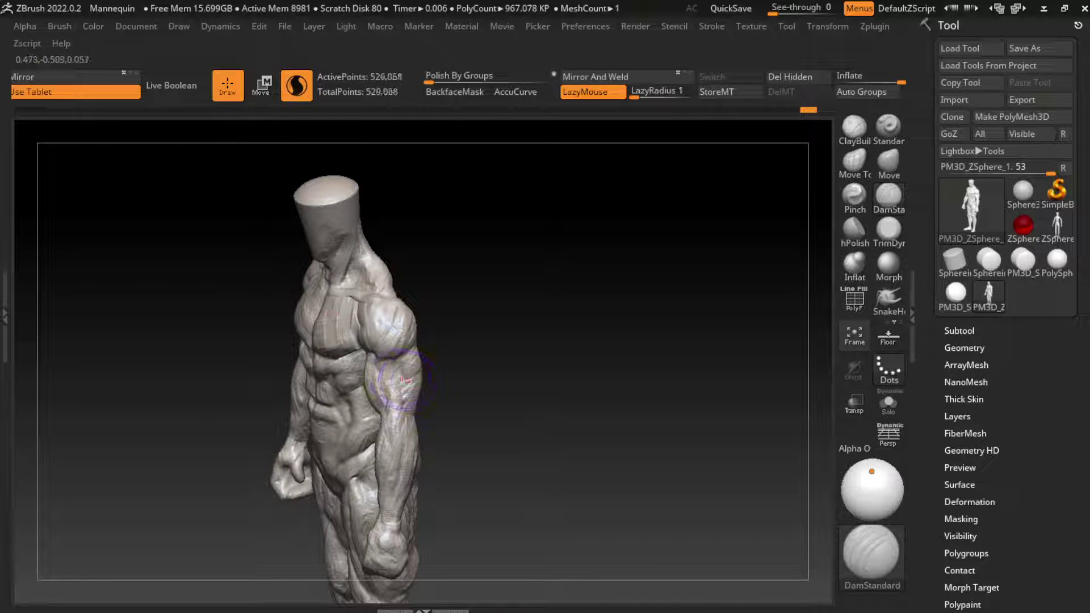
{"action": "left_click_drag", "start_coordinate": [471, 375], "coordinate": [537, 377]}
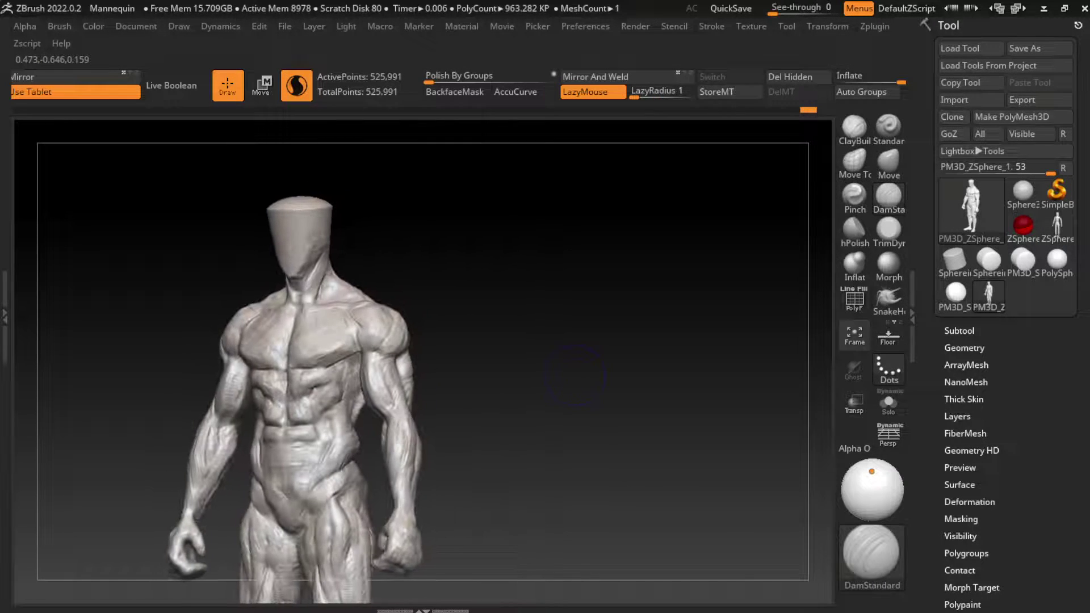
{"action": "key", "text": "b"}
{"action": "key", "text": "c"}
{"action": "key", "text": "b"}
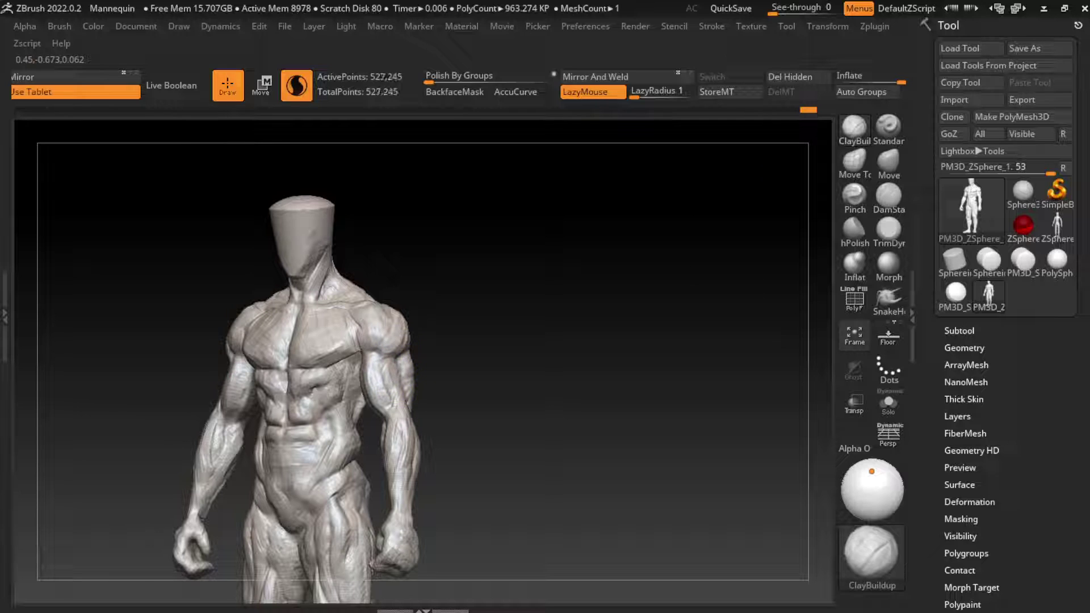
{"action": "left_click_drag", "start_coordinate": [392, 318], "coordinate": [406, 355]}
Carve a DamStandard crease into the left upper arm from a frontal view
{"action": "left_click", "coordinate": [889, 196]}
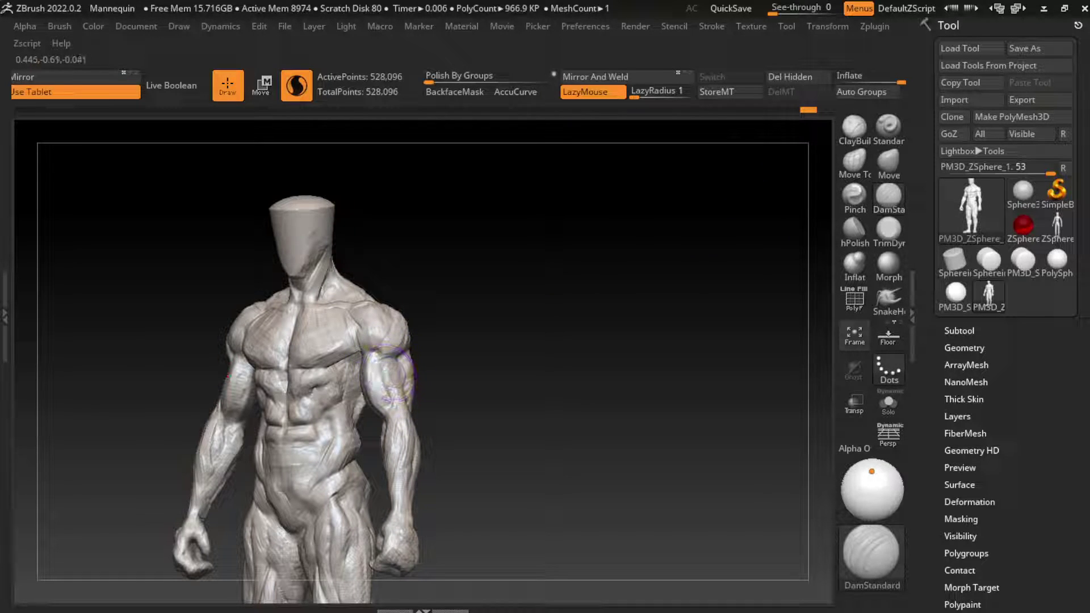
{"action": "left_click", "coordinate": [854, 130]}
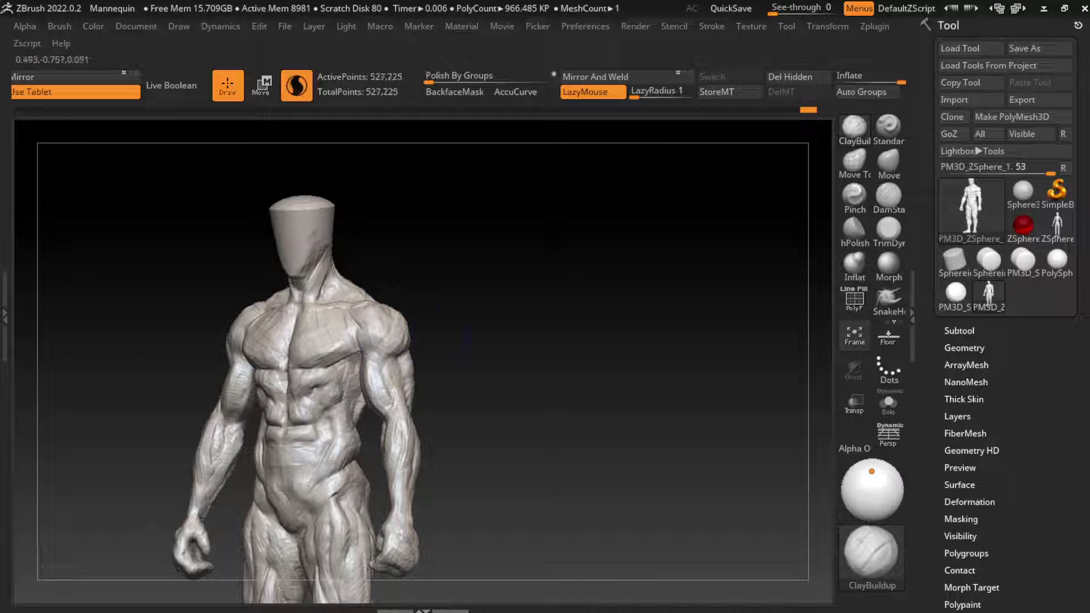
{"action": "key", "text": "b"}
{"action": "key", "text": "d"}
{"action": "key", "text": "s"}
{"action": "left_click_drag", "start_coordinate": [554, 210], "coordinate": [397, 341]}
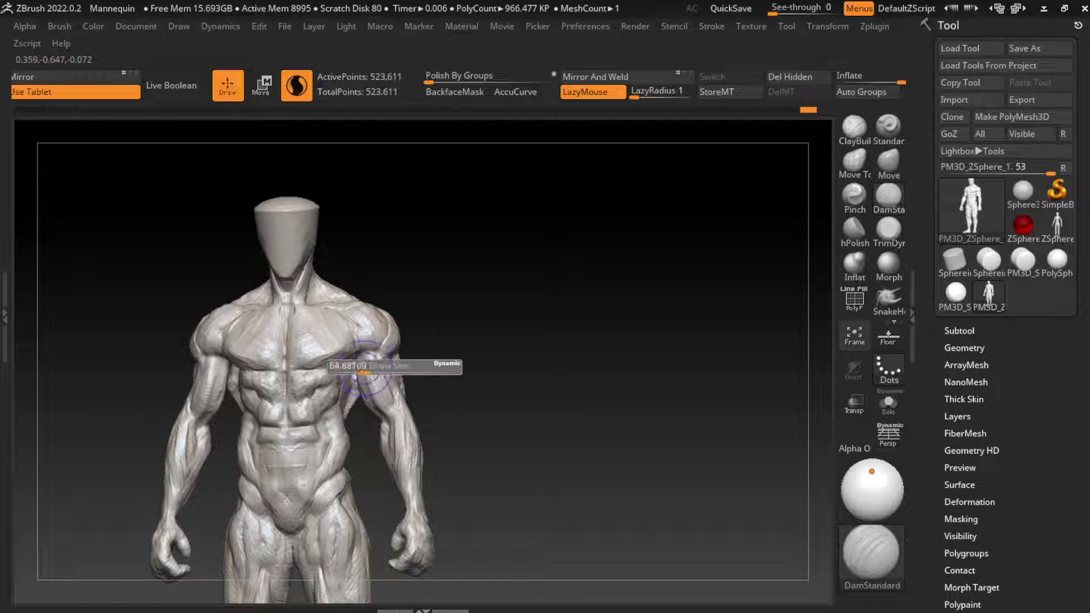
{"action": "key", "text": "ctrl"}
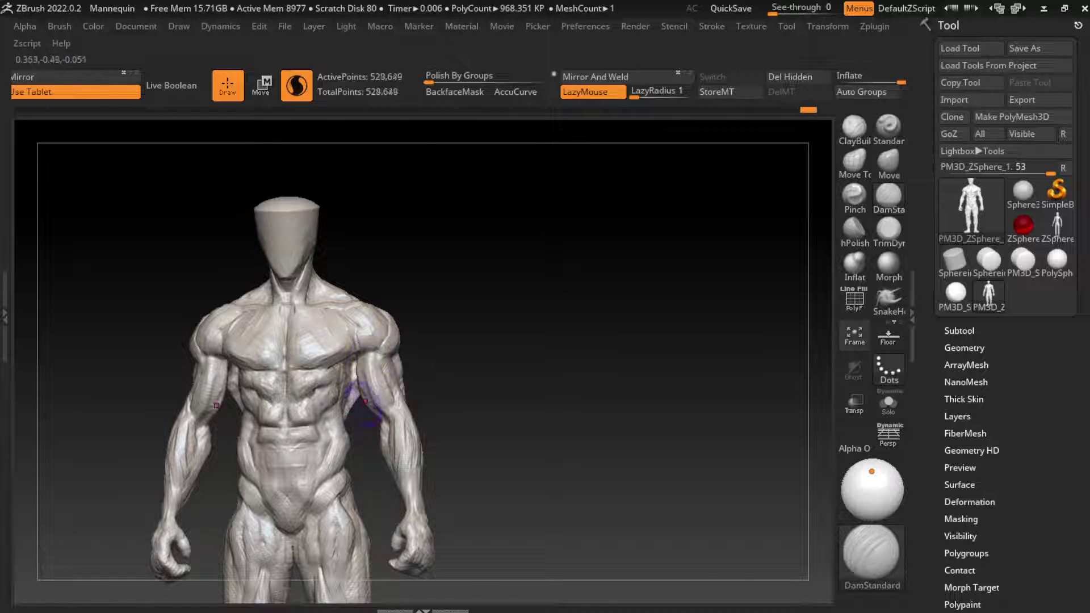
{"action": "left_click_drag", "start_coordinate": [368, 357], "coordinate": [375, 397]}
{"action": "mouse_move", "coordinate": [448, 398]}
{"action": "left_mouse_down"}
{"action": "mouse_move", "coordinate": [521, 402]}
{"action": "mouse_move", "coordinate": [492, 377]}
{"action": "mouse_move", "coordinate": [511, 363]}
{"action": "mouse_move", "coordinate": [516, 389]}
{"action": "left_mouse_up"}
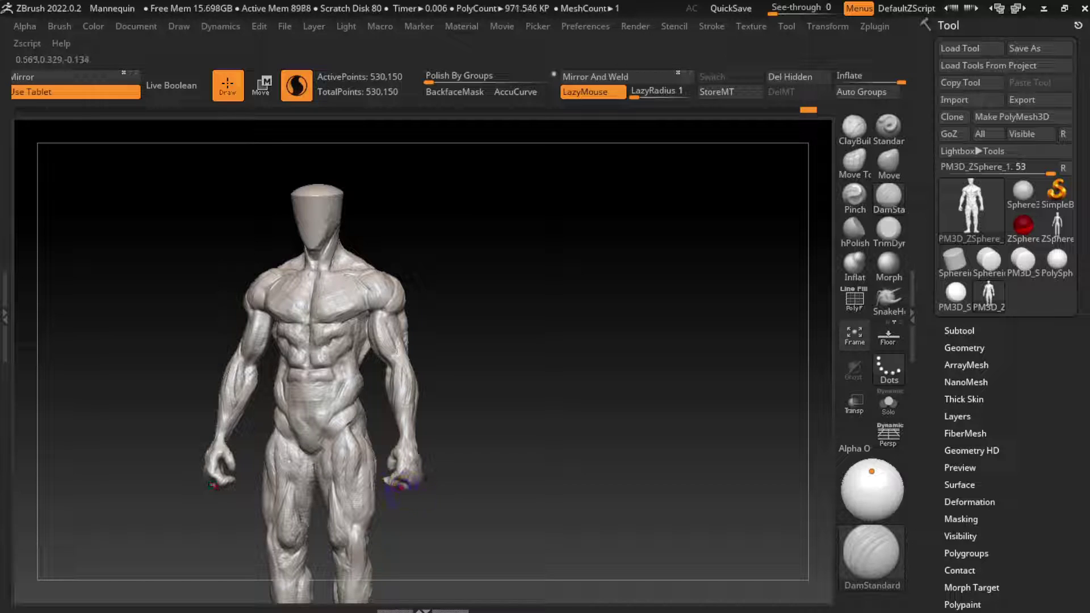
Build up clay on the hand and right fist with ClayBuildup
{"action": "left_click", "coordinate": [855, 126]}
{"action": "mouse_move", "coordinate": [401, 480]}
{"action": "left_mouse_down"}
{"action": "mouse_move", "coordinate": [409, 470]}
{"action": "mouse_move", "coordinate": [410, 483]}
{"action": "left_mouse_up"}
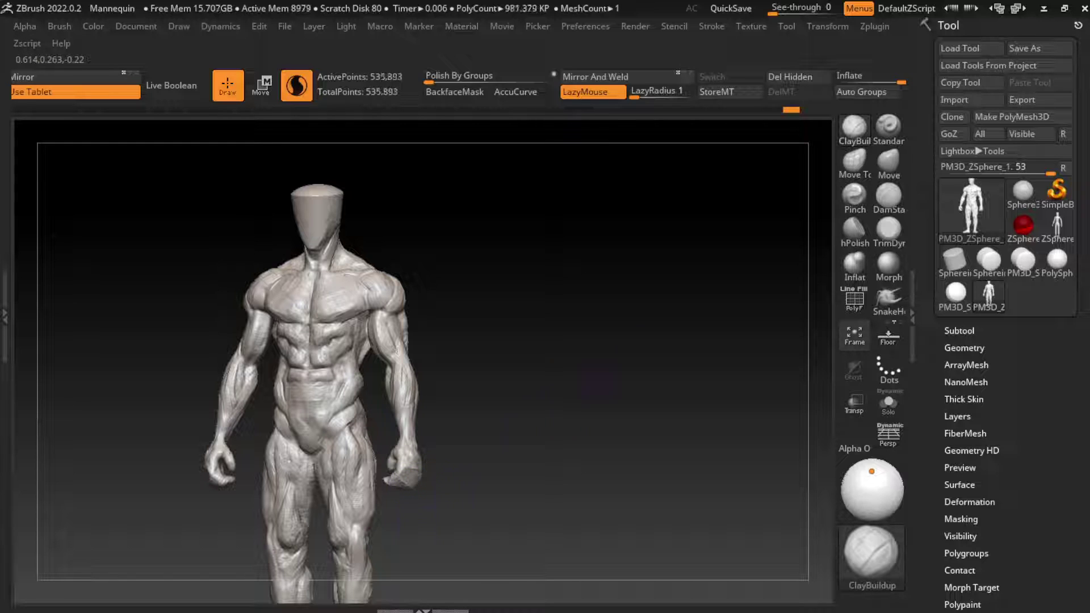
{"action": "key", "text": "b"}
{"action": "key", "text": "m"}
{"action": "key", "text": "v"}
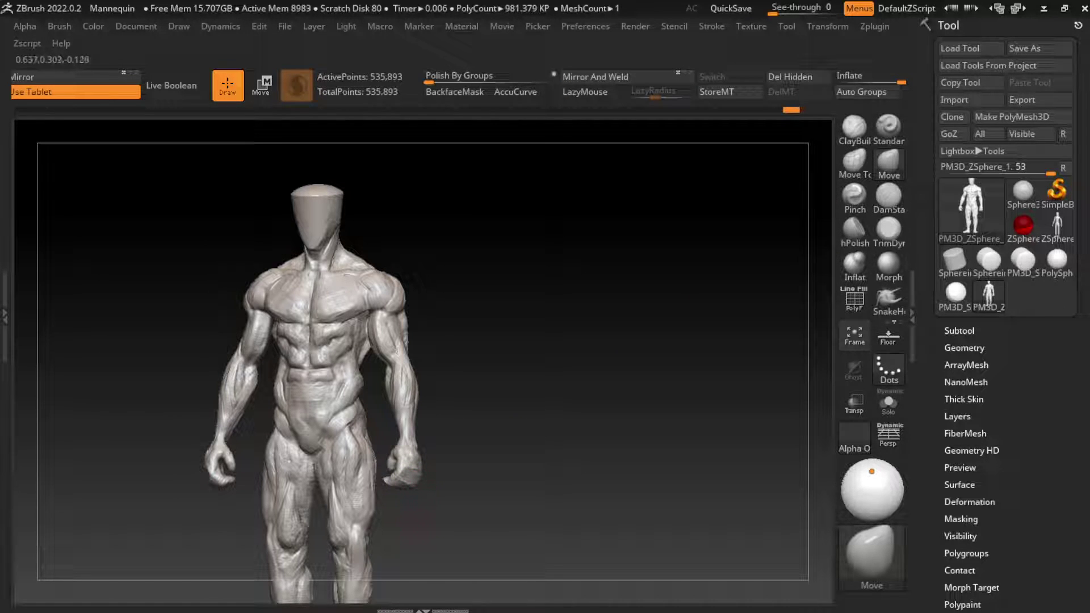
{"action": "key", "text": "b"}
{"action": "key", "text": "c"}
{"action": "key", "text": "b"}
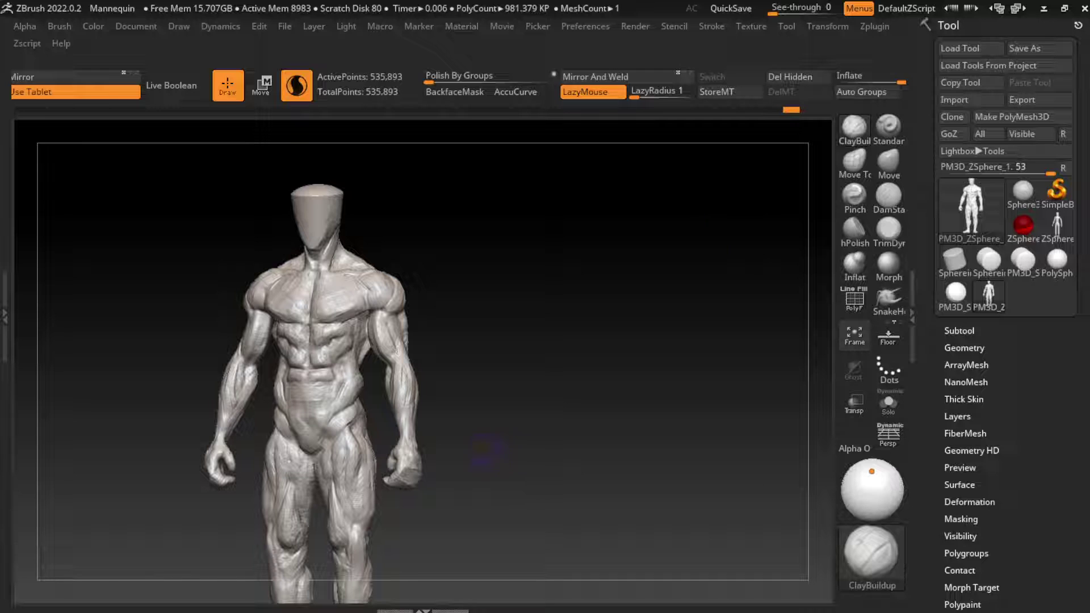
{"action": "mouse_move", "coordinate": [433, 445]}
{"action": "left_mouse_down"}
{"action": "mouse_move", "coordinate": [409, 457]}
{"action": "mouse_move", "coordinate": [418, 473]}
{"action": "left_mouse_up"}
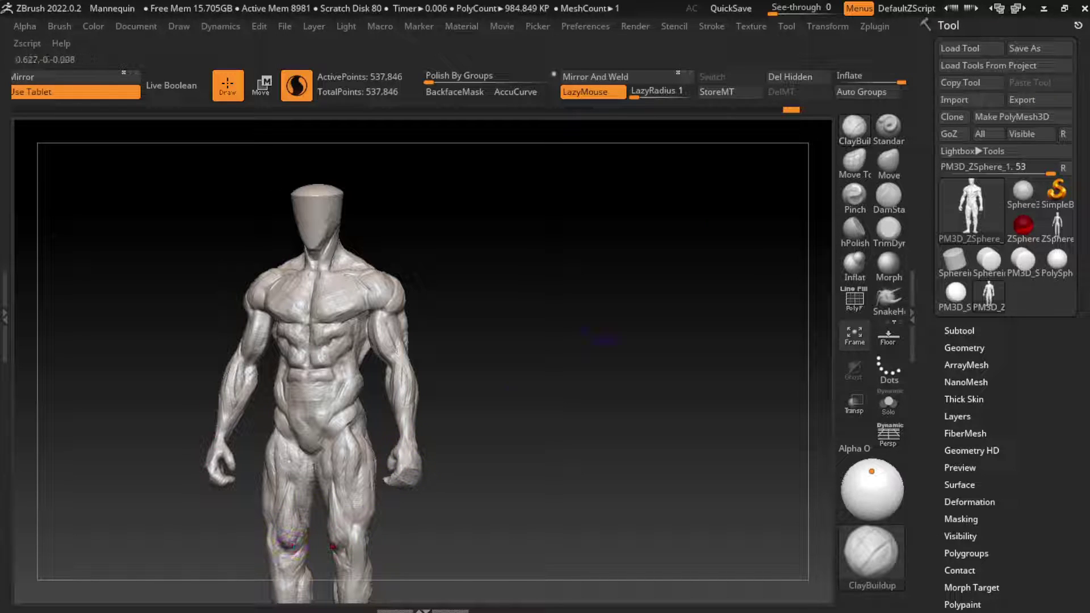
Build up and reshape both forearms and the left upper arm and lat
{"action": "left_click", "coordinate": [888, 298]}
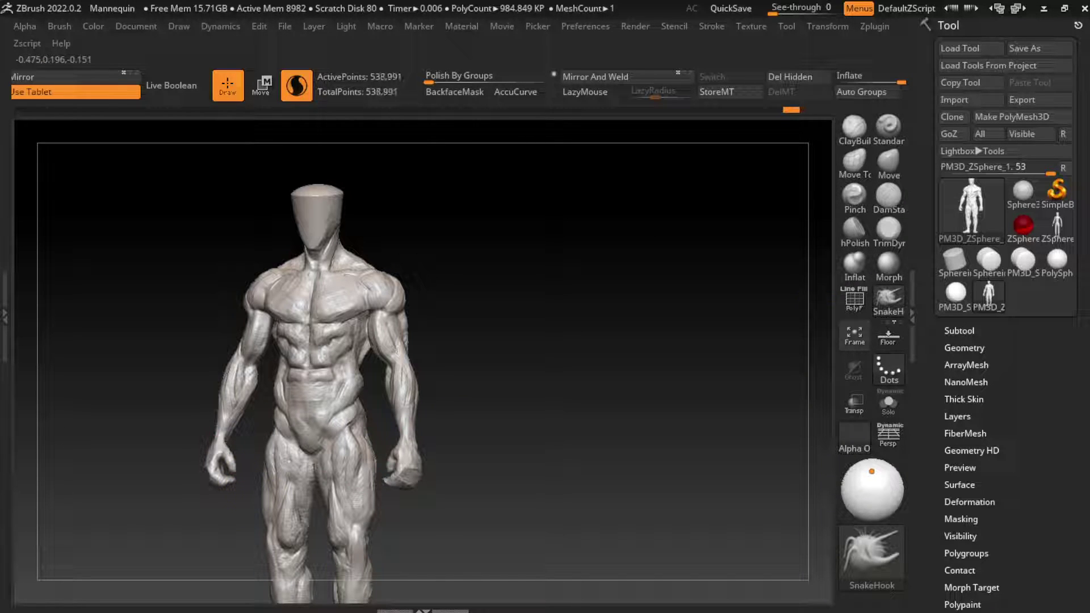
{"action": "left_click", "coordinate": [854, 126]}
{"action": "left_click_drag", "start_coordinate": [196, 335], "coordinate": [227, 270], "text": "alt"}
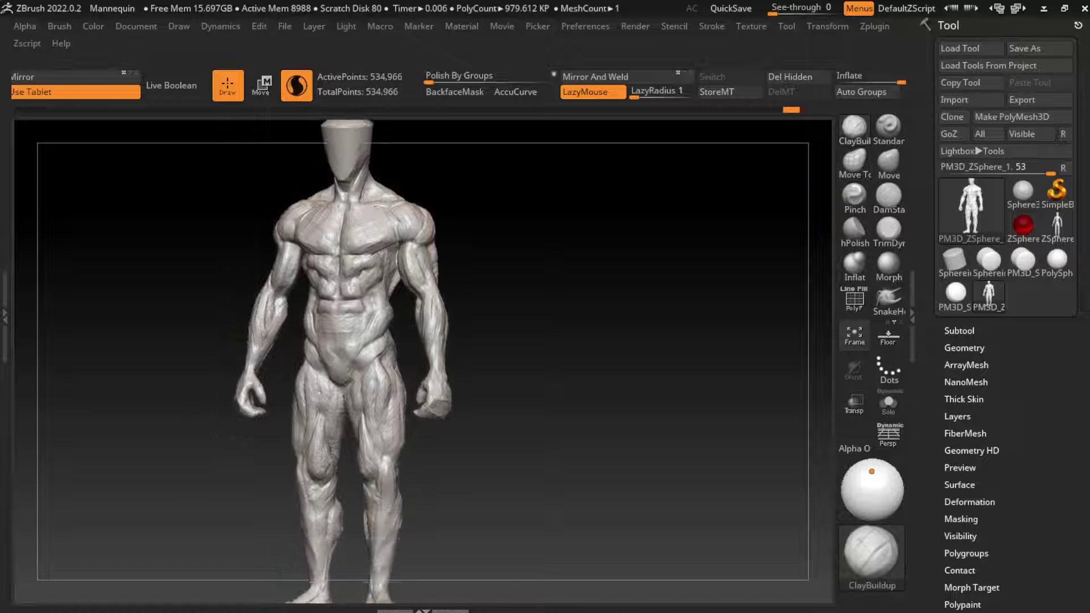
{"action": "left_click_drag", "start_coordinate": [261, 308], "coordinate": [258, 294]}
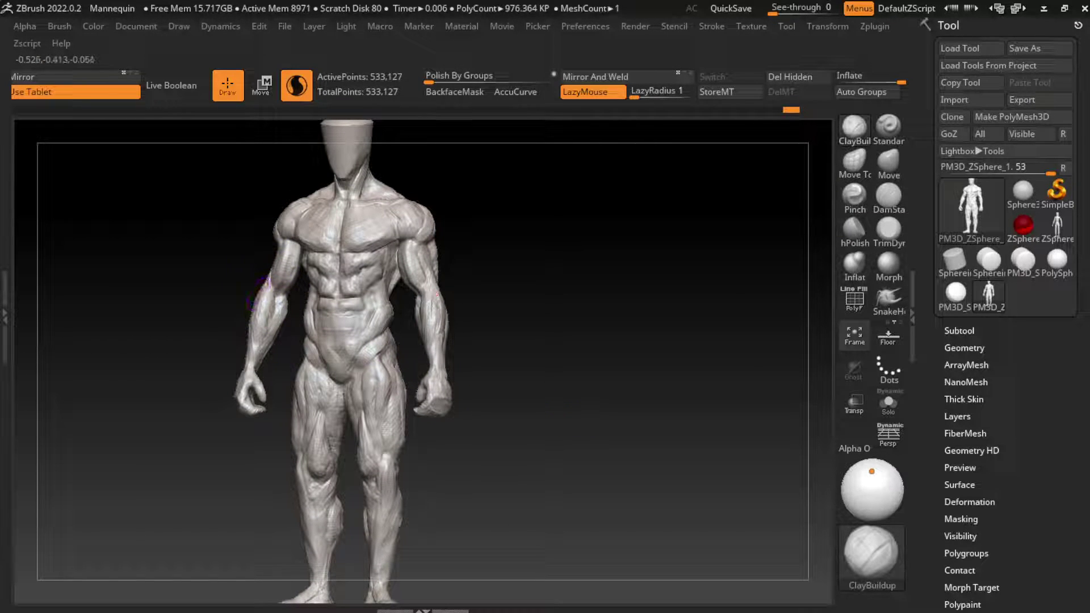
{"action": "left_click_drag", "start_coordinate": [437, 294], "coordinate": [431, 312]}
{"action": "mouse_move", "coordinate": [255, 311]}
{"action": "left_mouse_down"}
{"action": "mouse_move", "coordinate": [258, 349]}
{"action": "mouse_move", "coordinate": [277, 289]}
{"action": "mouse_move", "coordinate": [272, 296]}
{"action": "left_mouse_up"}
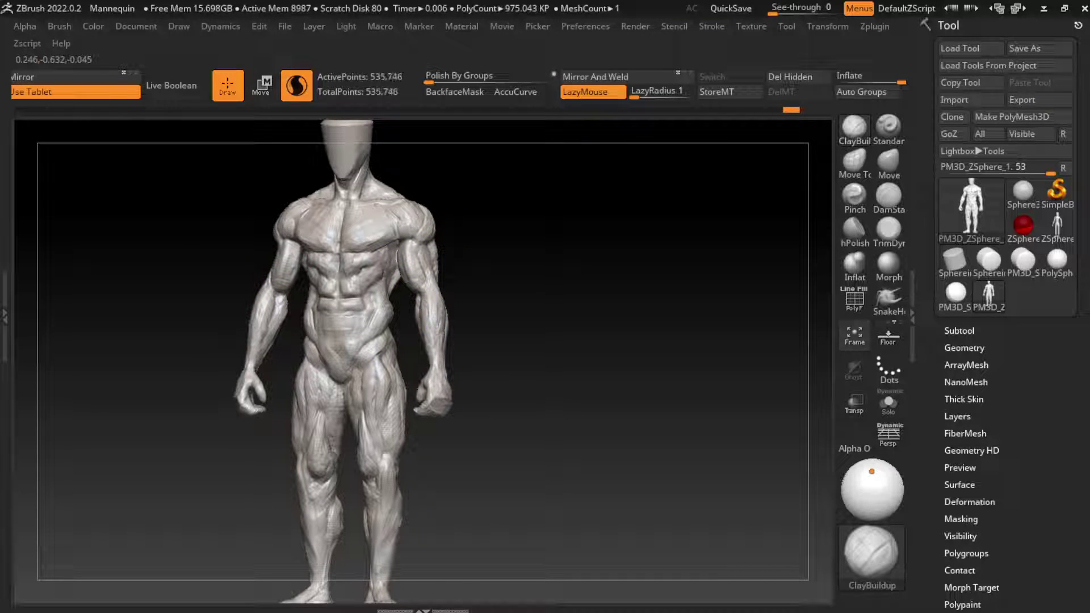
{"action": "mouse_move", "coordinate": [389, 321]}
{"action": "left_mouse_down"}
{"action": "mouse_move", "coordinate": [398, 264]}
{"action": "mouse_move", "coordinate": [392, 281]}
{"action": "left_mouse_up"}
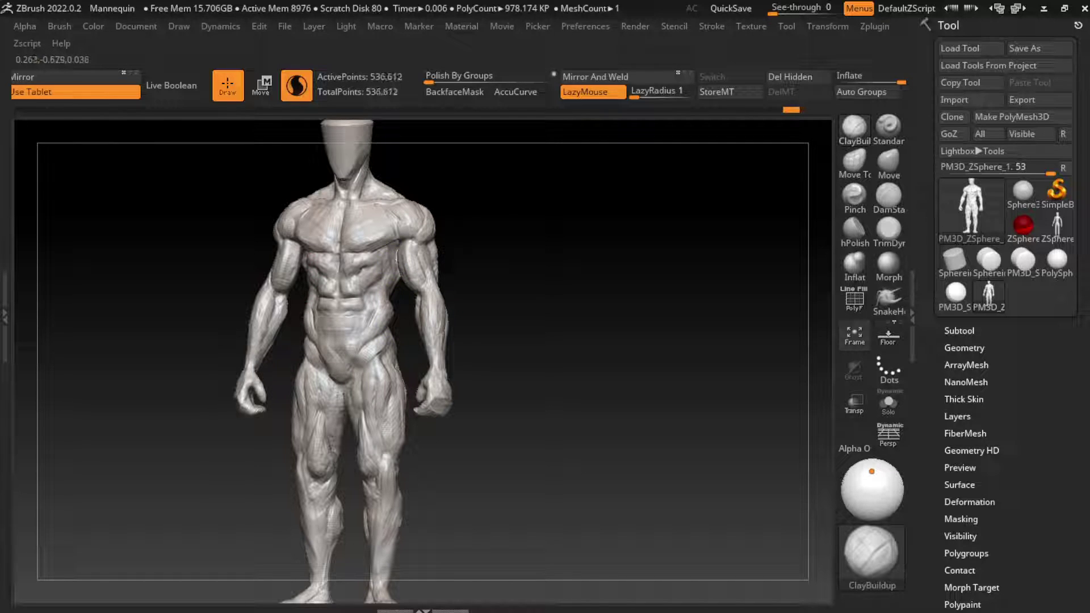
Add clay volume to the hip, flank and left upper thigh
{"action": "left_click_drag", "start_coordinate": [377, 426], "coordinate": [393, 303]}
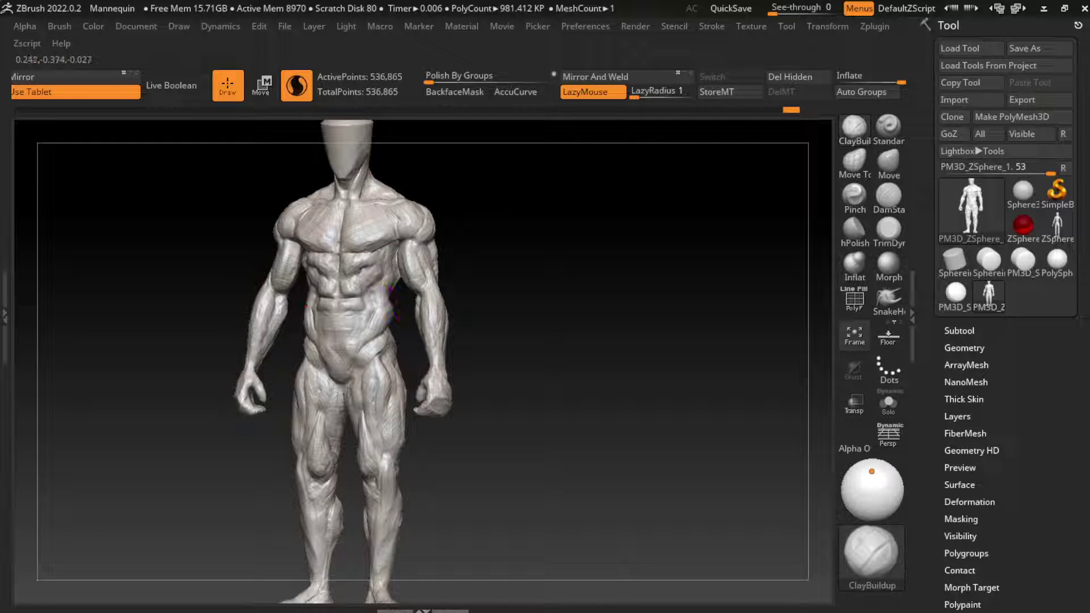
{"action": "left_click_drag", "start_coordinate": [462, 328], "coordinate": [450, 316]}
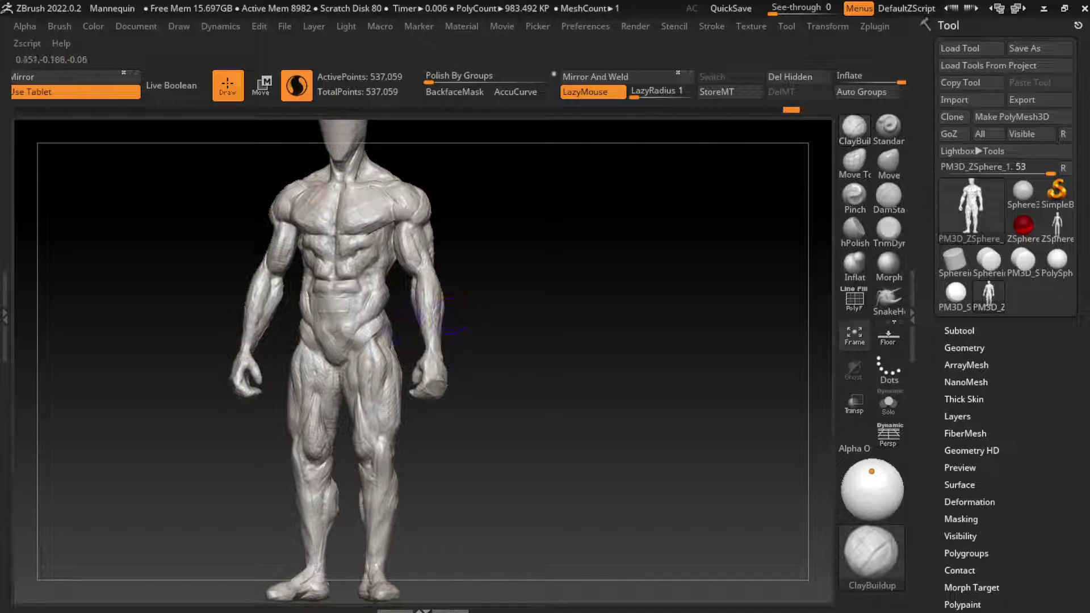
{"action": "mouse_move", "coordinate": [388, 331]}
{"action": "left_mouse_down"}
{"action": "mouse_move", "coordinate": [380, 325]}
{"action": "mouse_move", "coordinate": [382, 335]}
{"action": "left_mouse_up"}
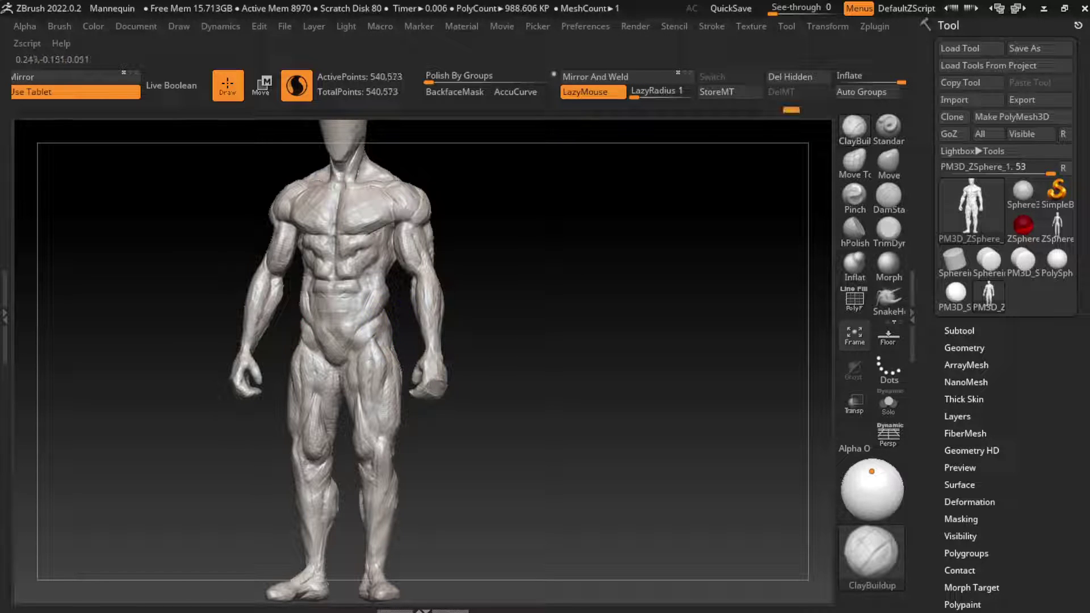
{"action": "left_click_drag", "start_coordinate": [366, 317], "coordinate": [386, 346]}
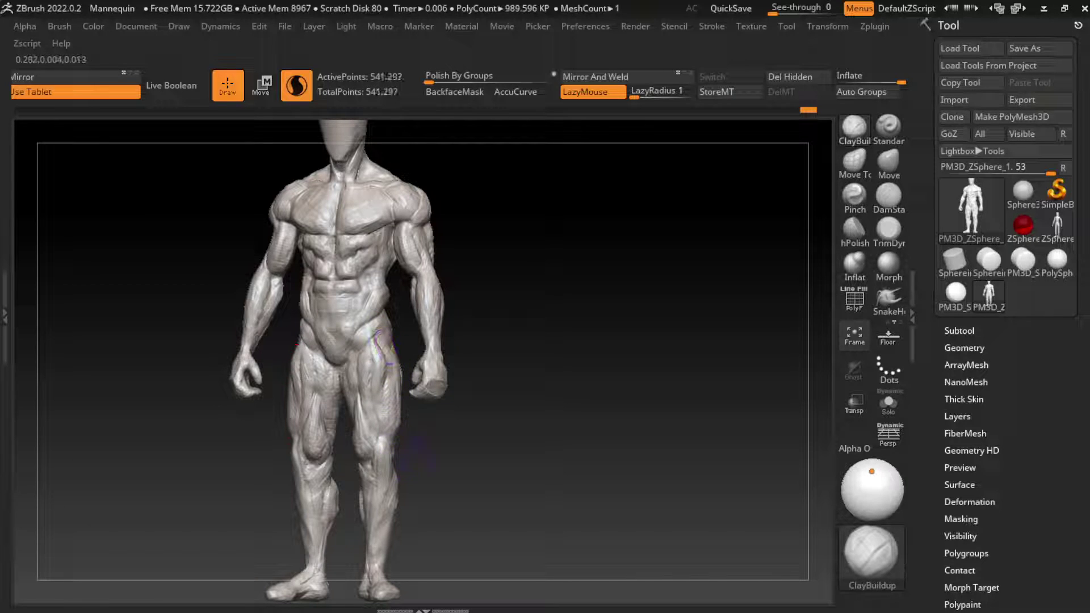
{"action": "left_click_drag", "start_coordinate": [417, 452], "coordinate": [504, 355]}
{"action": "left_click_drag", "start_coordinate": [393, 355], "coordinate": [400, 336]}
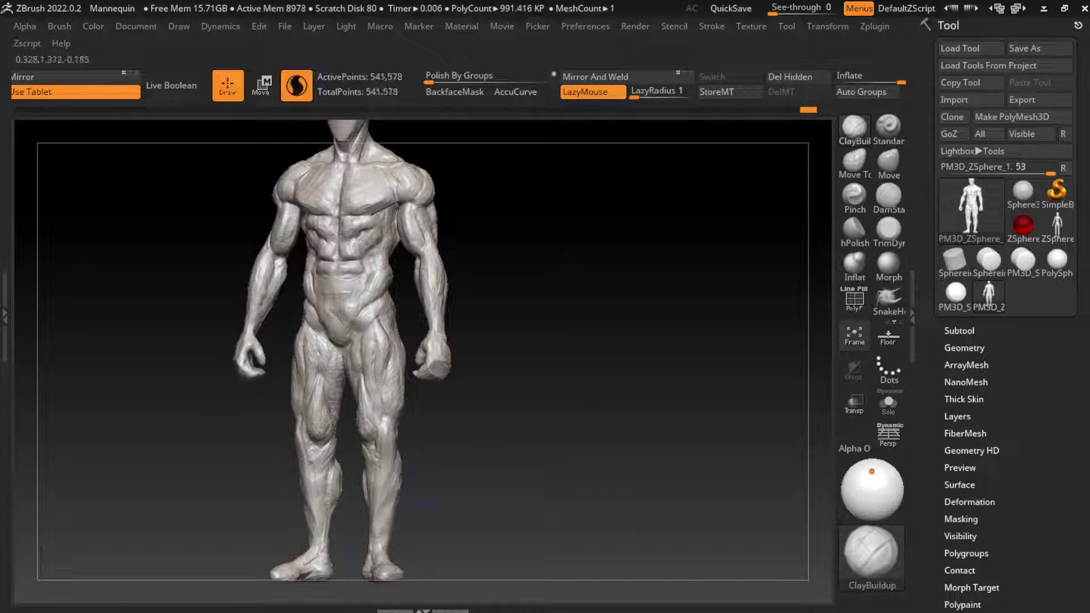
{"action": "left_click_drag", "start_coordinate": [455, 439], "coordinate": [455, 407], "text": "alt"}
Sculpt the thigh surface and carve detail into the knee
{"action": "left_click_drag", "start_coordinate": [393, 354], "coordinate": [377, 390]}
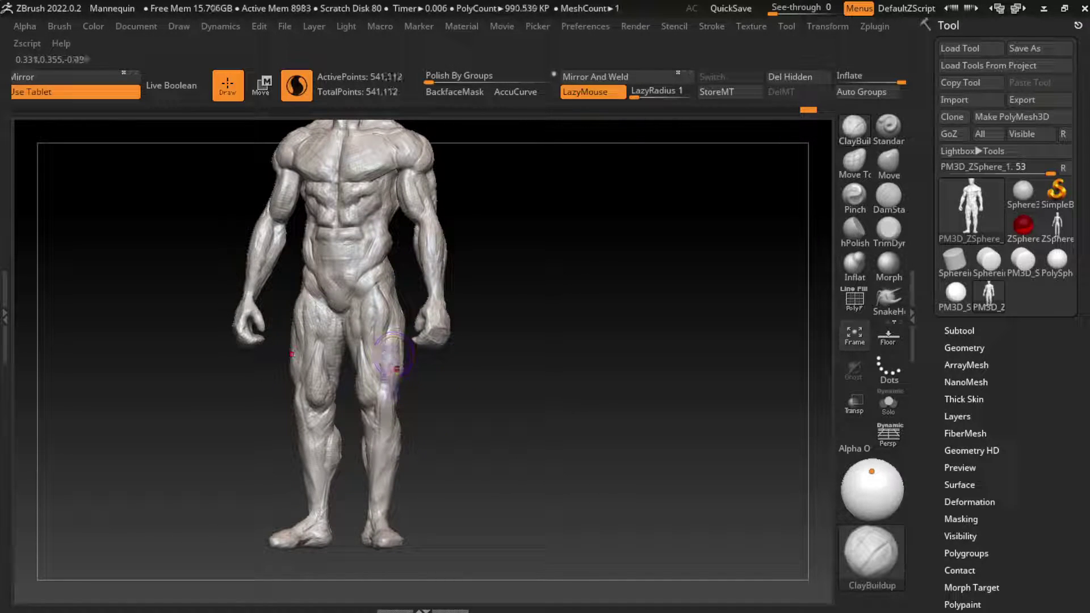
{"action": "left_click", "coordinate": [889, 195]}
{"action": "left_click_drag", "start_coordinate": [384, 334], "coordinate": [381, 366]}
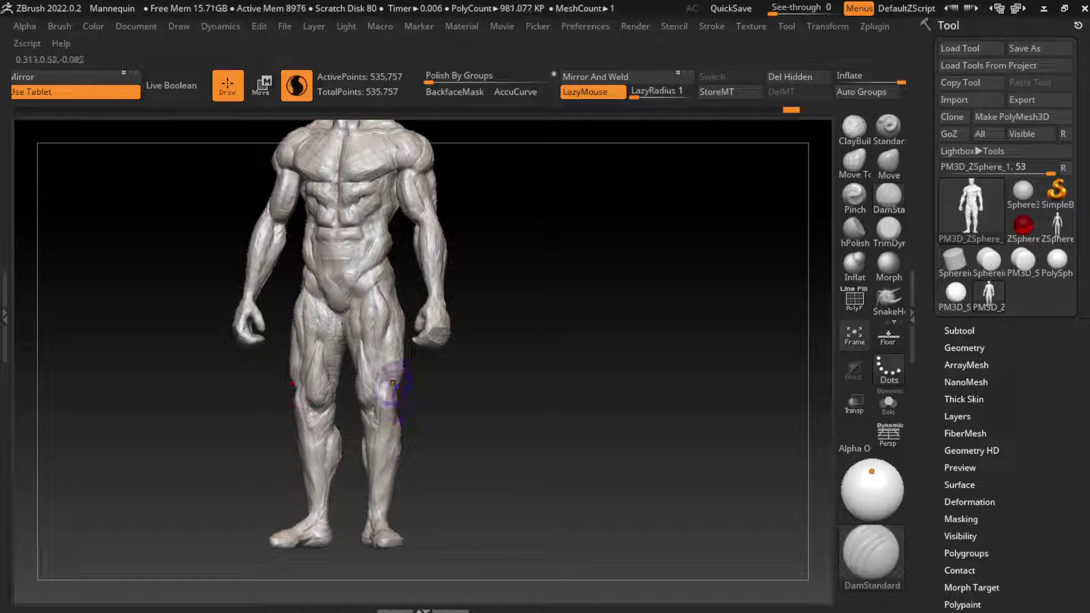
{"action": "mouse_move", "coordinate": [381, 391]}
{"action": "left_mouse_down"}
{"action": "mouse_move", "coordinate": [372, 382]}
{"action": "mouse_move", "coordinate": [388, 396]}
{"action": "left_mouse_up"}
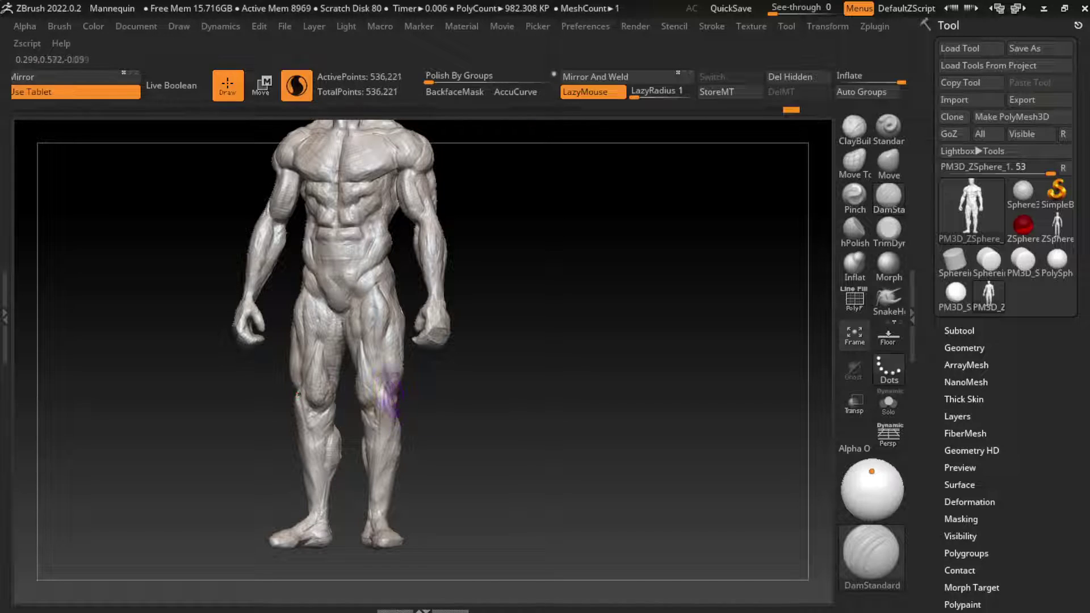
{"action": "left_click", "coordinate": [854, 126]}
{"action": "left_click_drag", "start_coordinate": [432, 562], "coordinate": [394, 438]}
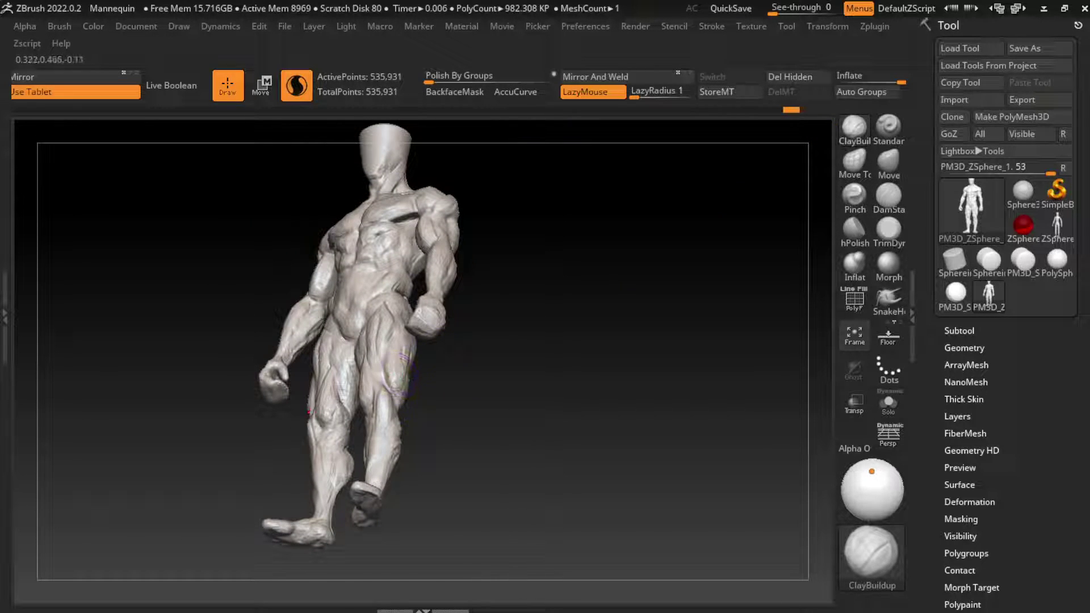
{"action": "left_click_drag", "start_coordinate": [395, 386], "coordinate": [458, 412]}
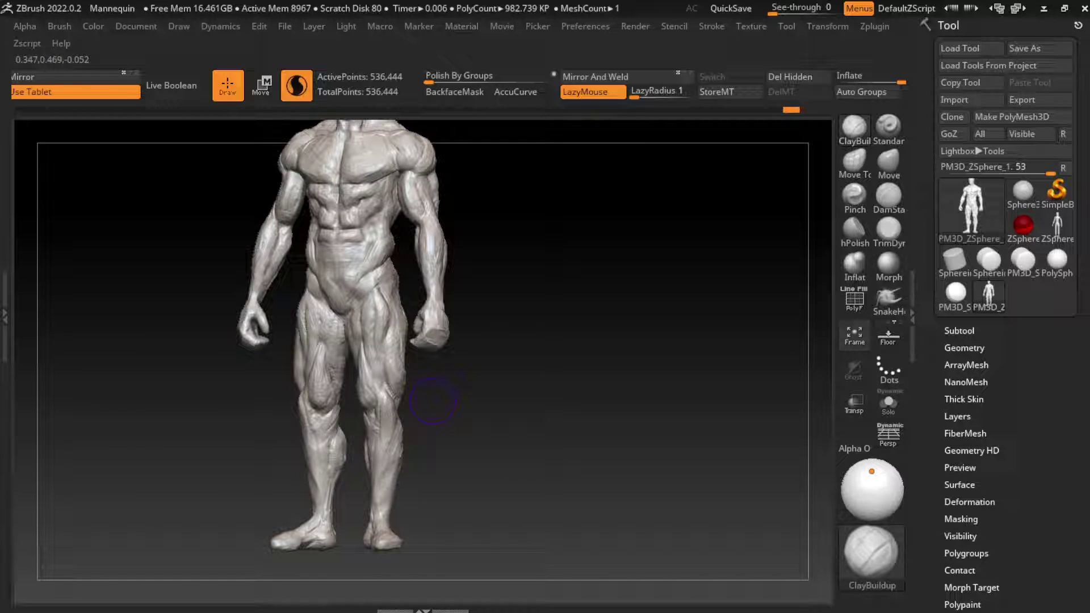
Carve definition into the left knee and build up and crease the left shin
{"action": "left_click", "coordinate": [888, 196]}
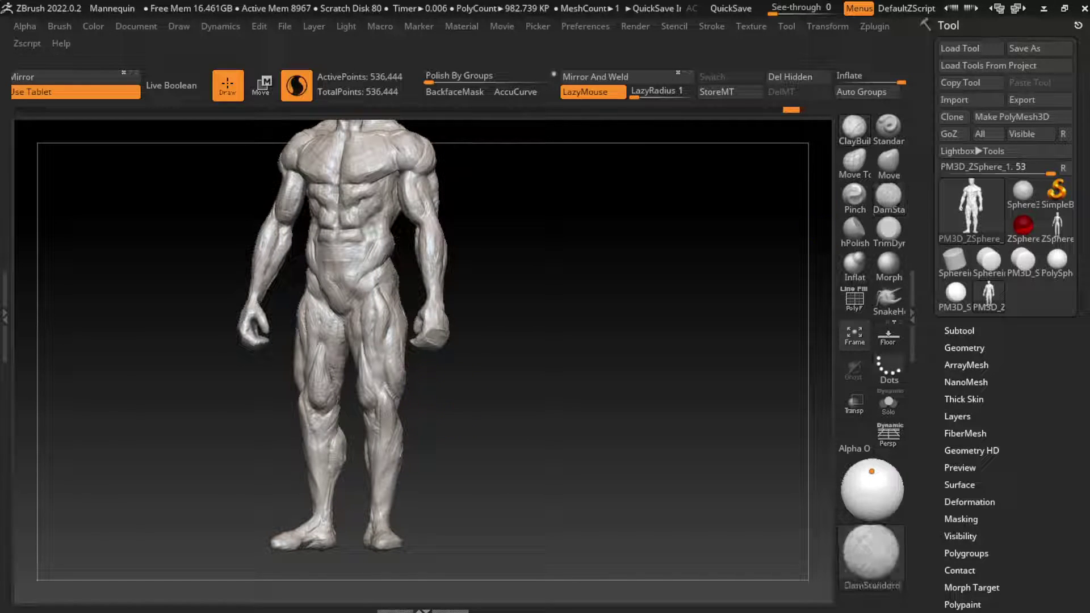
{"action": "mouse_move", "coordinate": [391, 408]}
{"action": "left_mouse_down"}
{"action": "mouse_move", "coordinate": [391, 434]}
{"action": "mouse_move", "coordinate": [390, 397]}
{"action": "mouse_move", "coordinate": [391, 445]}
{"action": "mouse_move", "coordinate": [375, 404]}
{"action": "mouse_move", "coordinate": [365, 417]}
{"action": "left_mouse_up"}
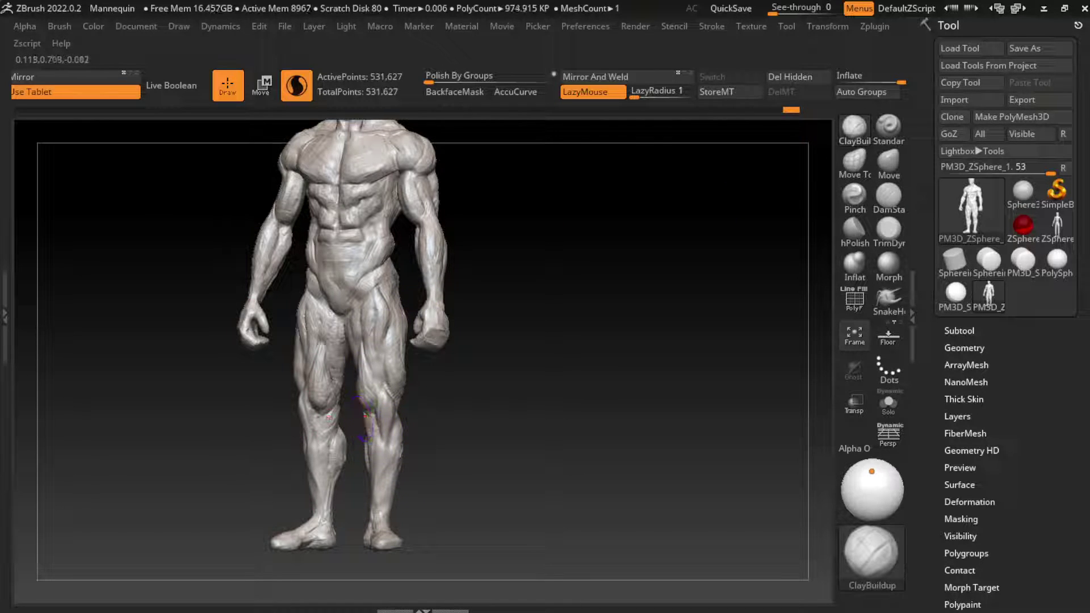
{"action": "left_click_drag", "start_coordinate": [369, 477], "coordinate": [376, 511]}
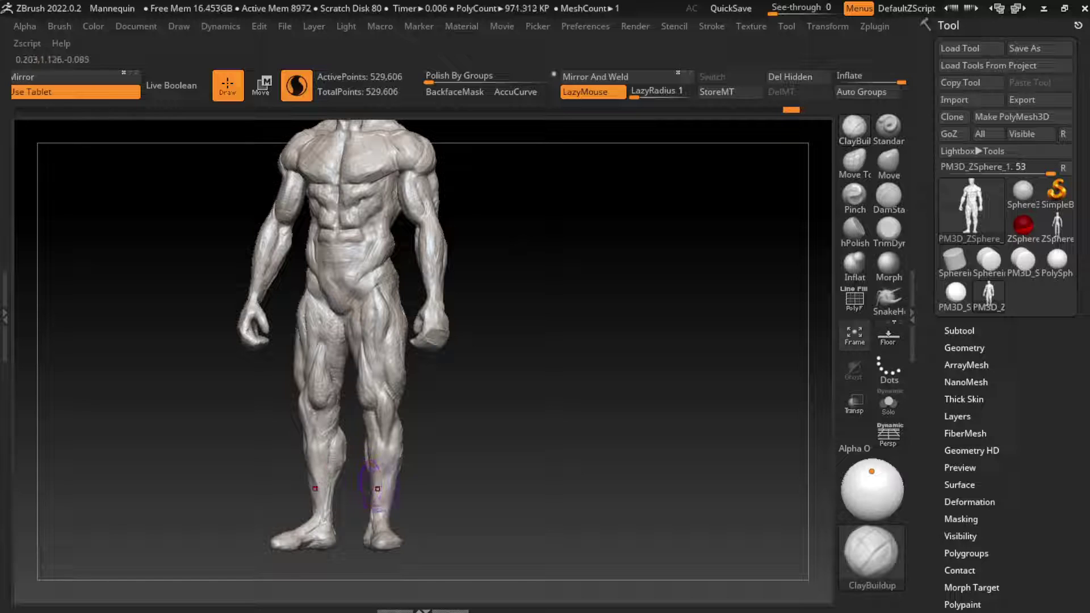
{"action": "left_click_drag", "start_coordinate": [375, 466], "coordinate": [366, 519]}
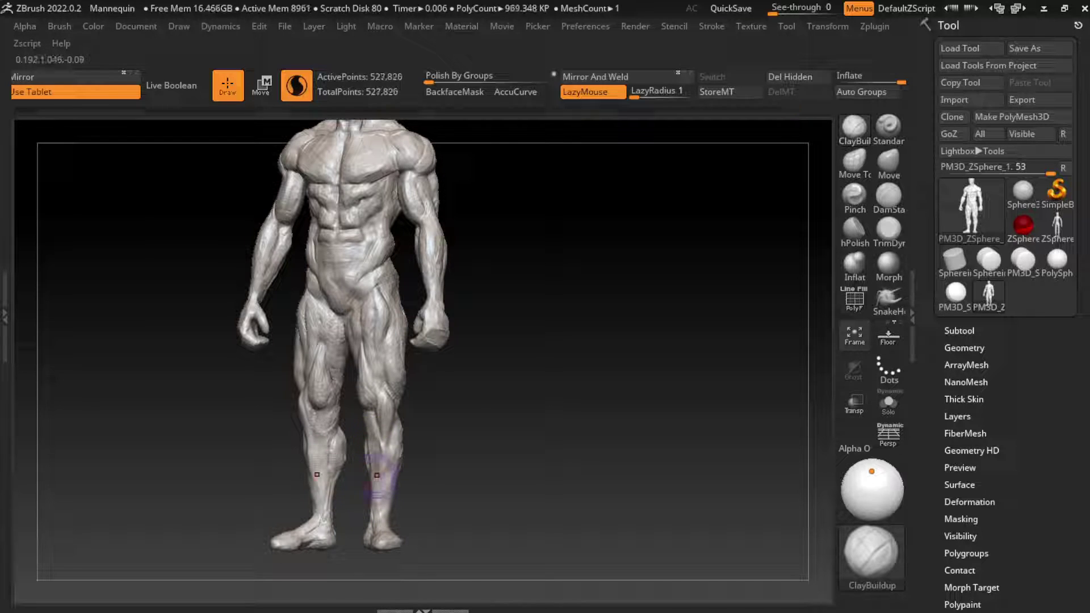
{"action": "left_click", "coordinate": [889, 196]}
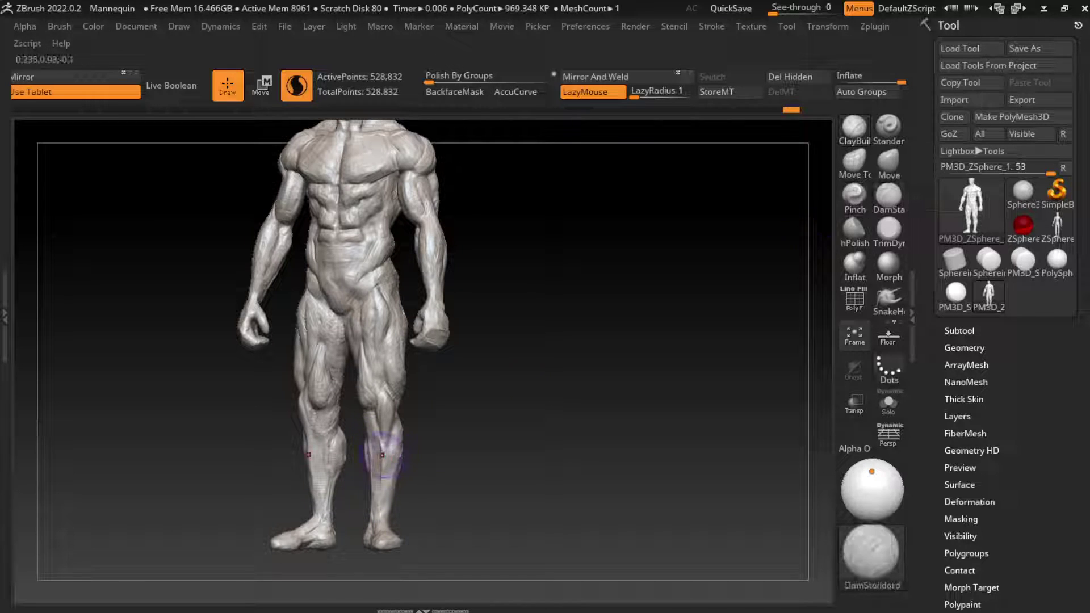
{"action": "mouse_move", "coordinate": [378, 429]}
{"action": "left_mouse_down"}
{"action": "mouse_move", "coordinate": [392, 457]}
{"action": "mouse_move", "coordinate": [380, 528]}
{"action": "left_mouse_up"}
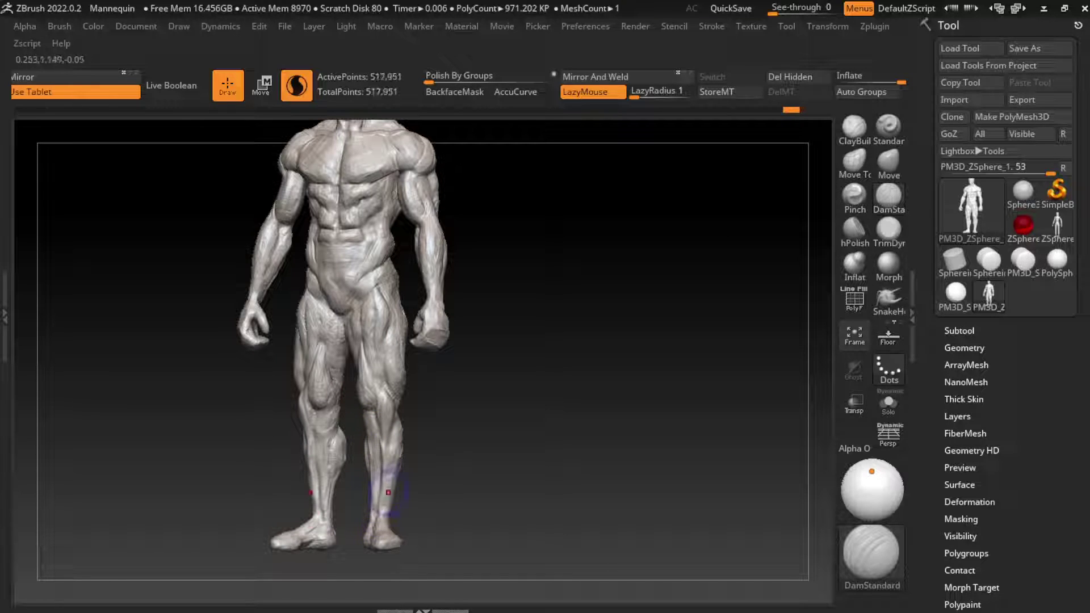
{"action": "left_click", "coordinate": [854, 128]}
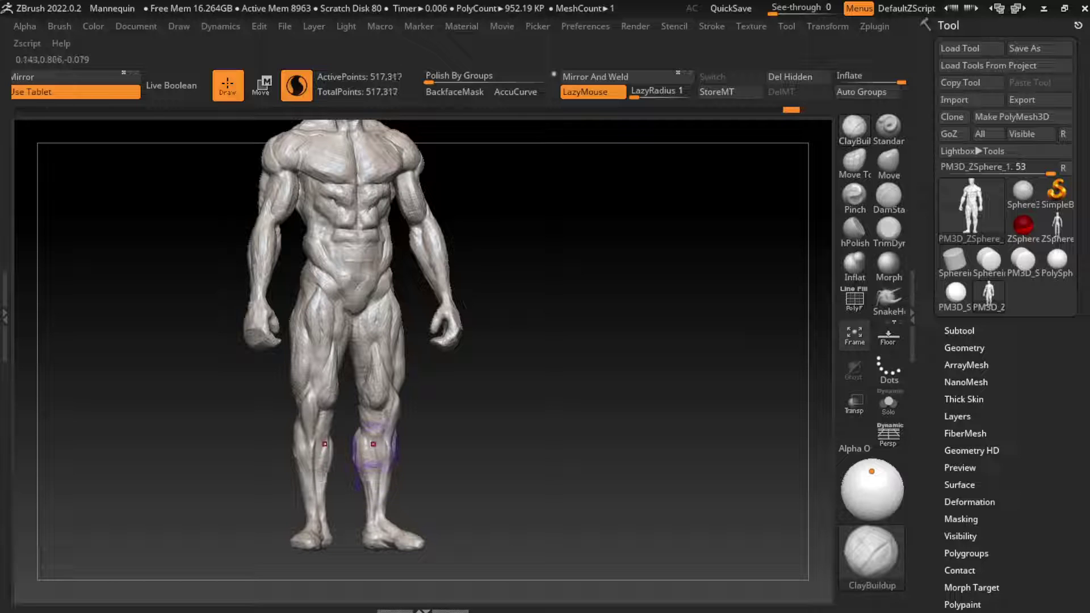
Build the shin muscles, carve fine shin detail and add form to the left foot
{"action": "left_click_drag", "start_coordinate": [367, 454], "coordinate": [372, 517]}
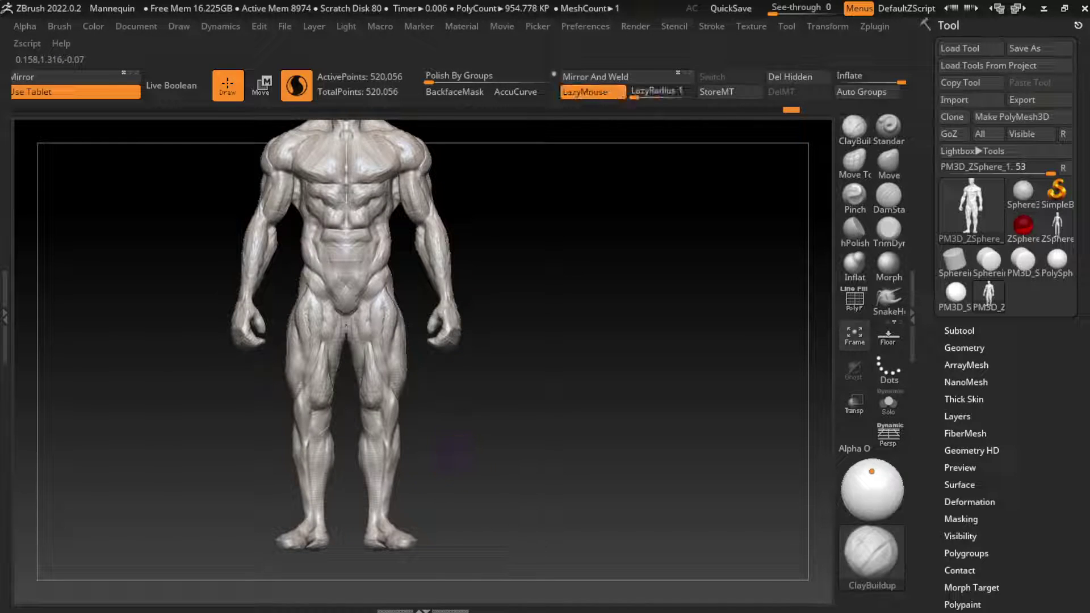
{"action": "mouse_move", "coordinate": [454, 452]}
{"action": "left_mouse_down"}
{"action": "mouse_move", "coordinate": [363, 462]}
{"action": "mouse_move", "coordinate": [323, 528]}
{"action": "left_mouse_up"}
{"action": "left_click", "coordinate": [888, 196]}
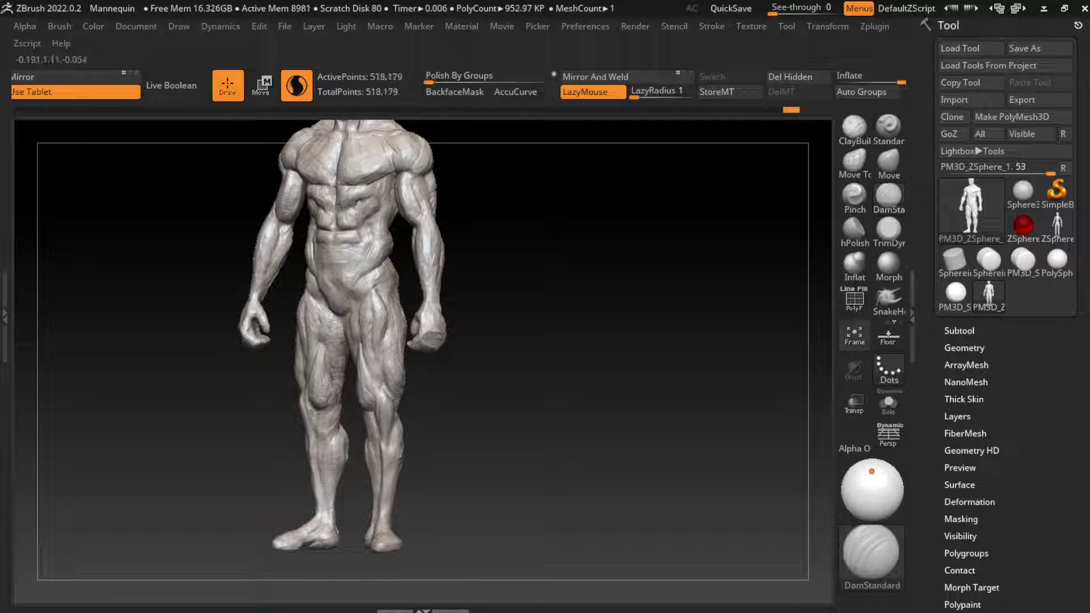
{"action": "left_click_drag", "start_coordinate": [320, 443], "coordinate": [329, 540]}
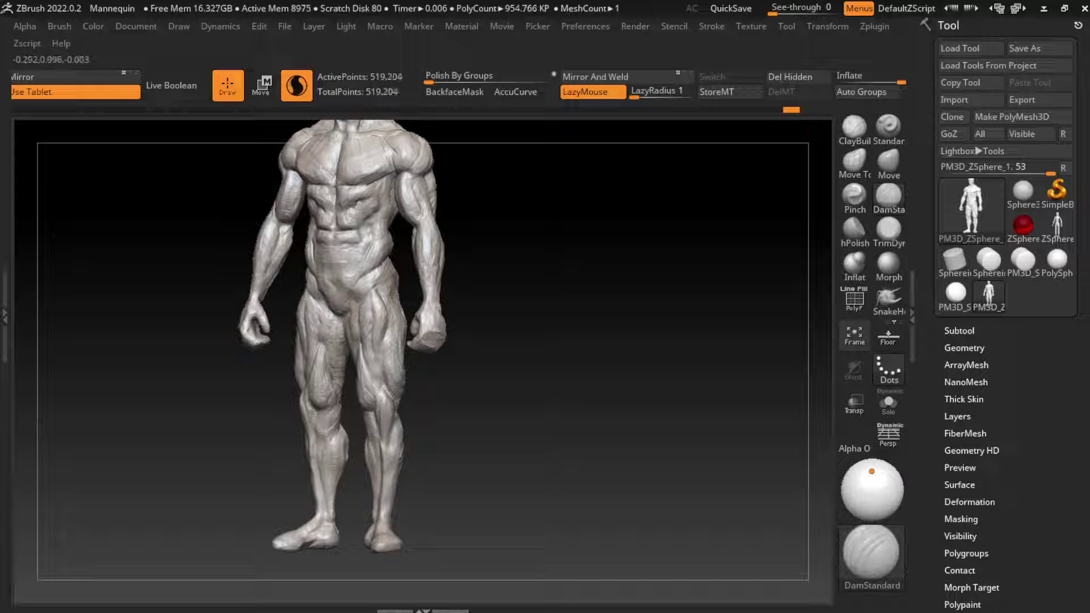
{"action": "left_click", "coordinate": [854, 128]}
{"action": "left_click_drag", "start_coordinate": [348, 527], "coordinate": [347, 523]}
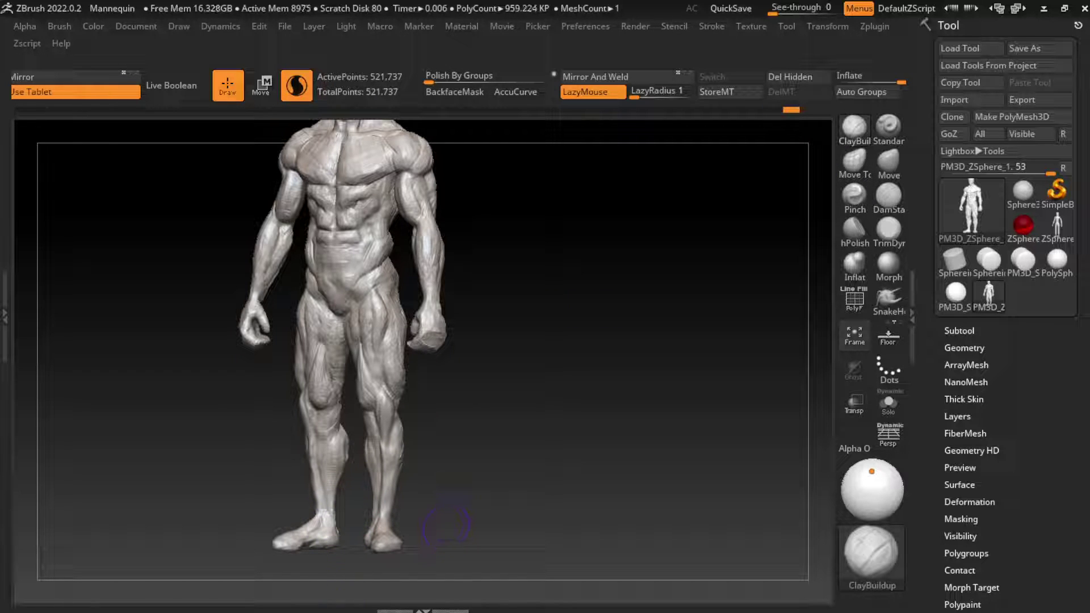
{"action": "mouse_move", "coordinate": [449, 500]}
{"action": "left_mouse_down"}
{"action": "mouse_move", "coordinate": [505, 484]}
{"action": "mouse_move", "coordinate": [360, 589]}
{"action": "left_mouse_up"}
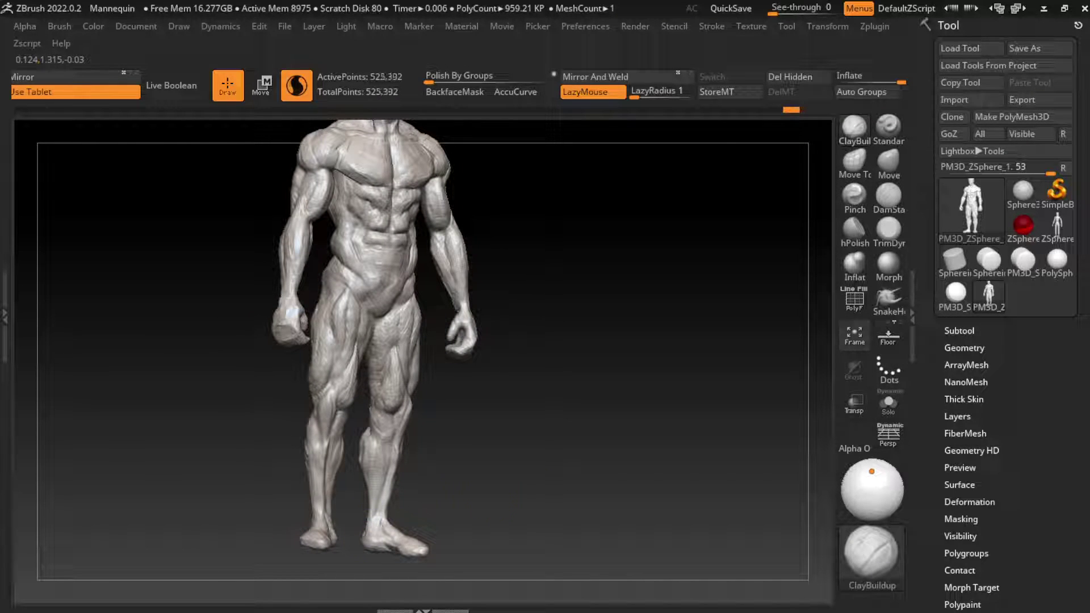
Rotate the full mannequin back toward the front, settling at a slight three-quarter angle
{"action": "left_click_drag", "start_coordinate": [360, 589], "coordinate": [315, 519]}
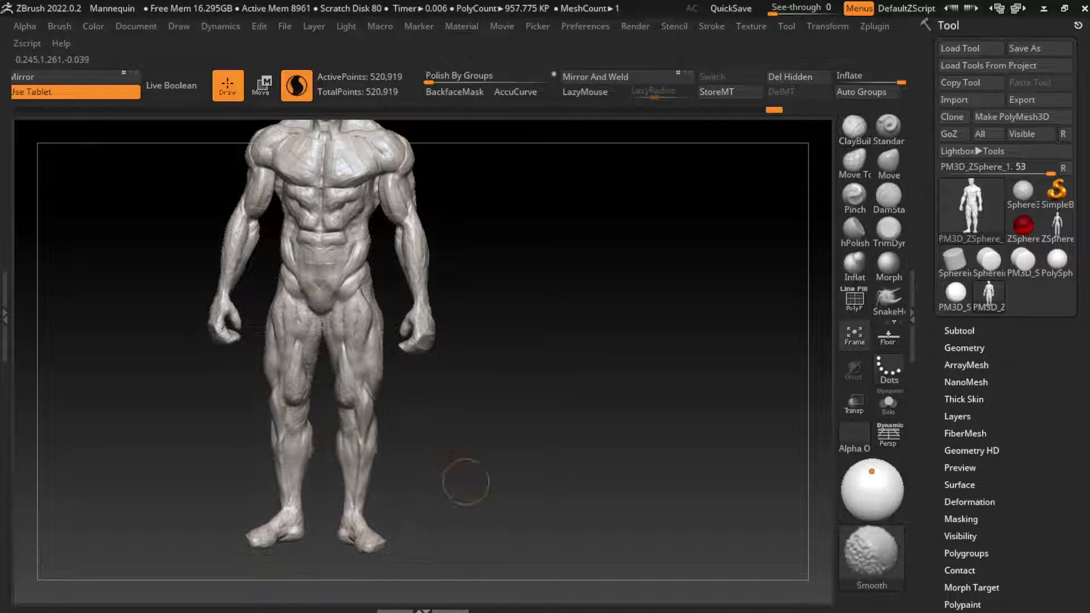
{"action": "mouse_move", "coordinate": [462, 479]}
{"action": "left_mouse_down"}
{"action": "mouse_move", "coordinate": [409, 483]}
{"action": "mouse_move", "coordinate": [487, 474]}
{"action": "mouse_move", "coordinate": [448, 470]}
{"action": "left_mouse_up"}
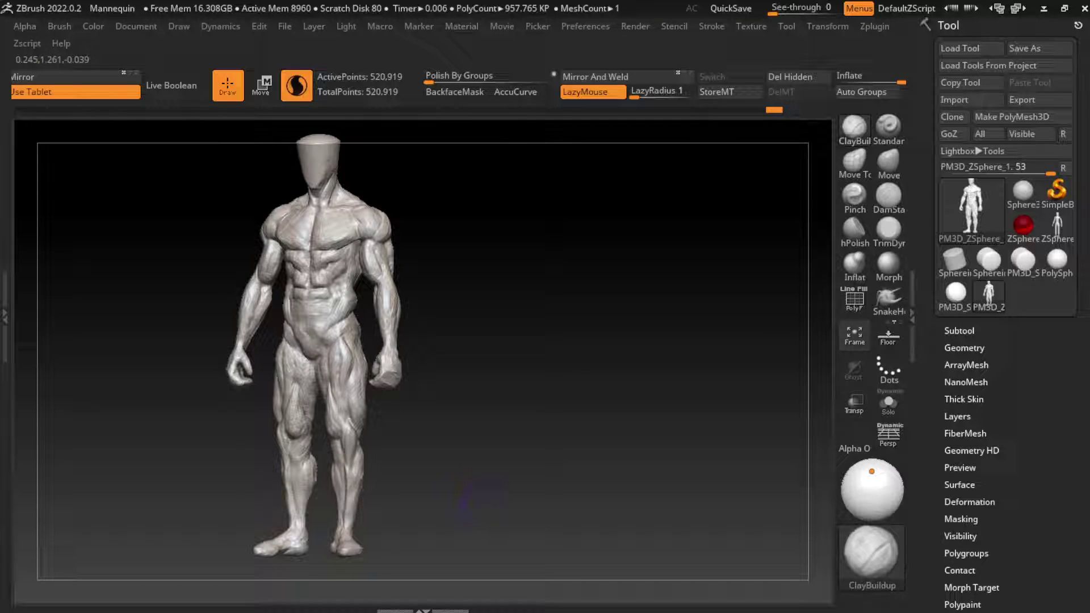